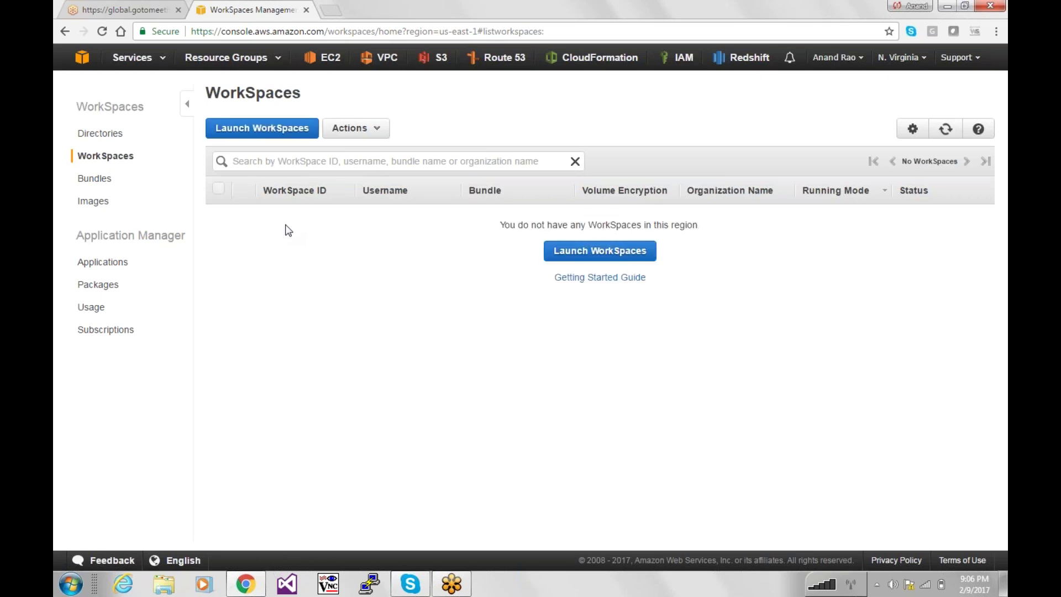
# Start launching a WorkSpace on the certglobal.com directory and register that directory with WorkSpaces.
pyautogui.click(581, 250)
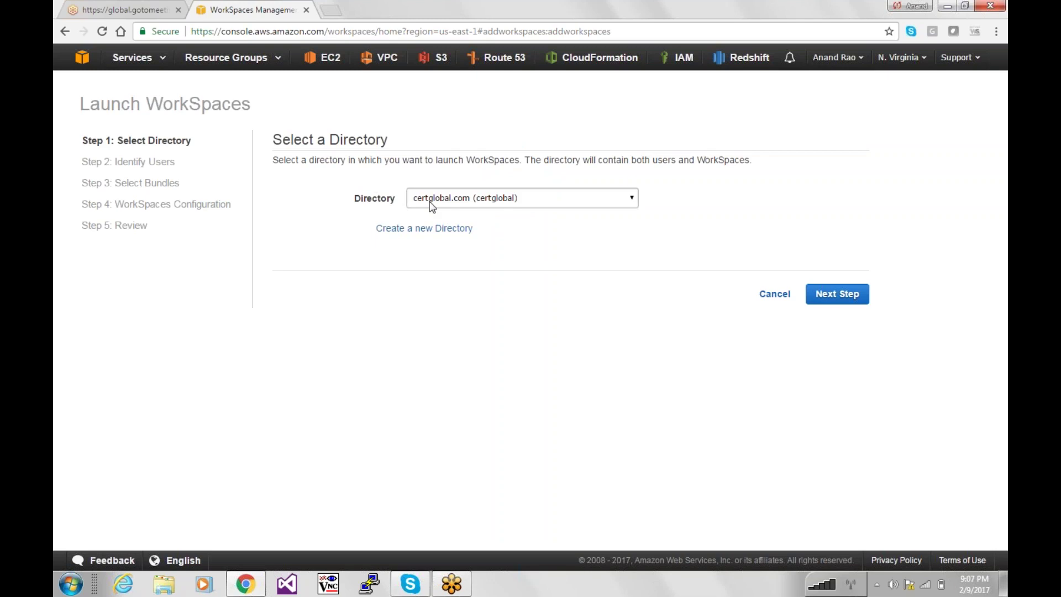
pyautogui.click(454, 205)
pyautogui.click(456, 210)
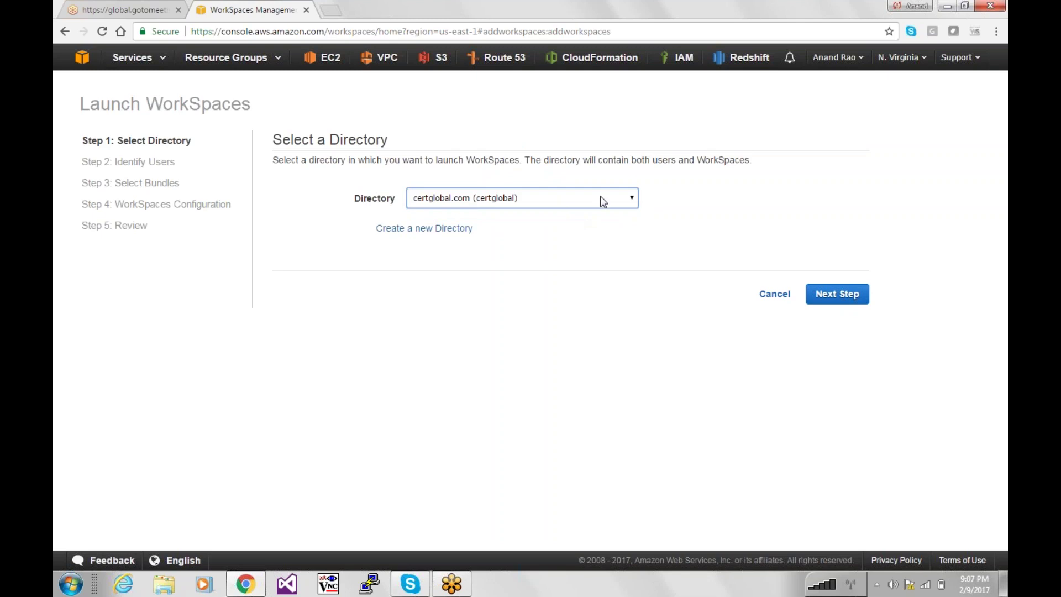
pyautogui.click(847, 299)
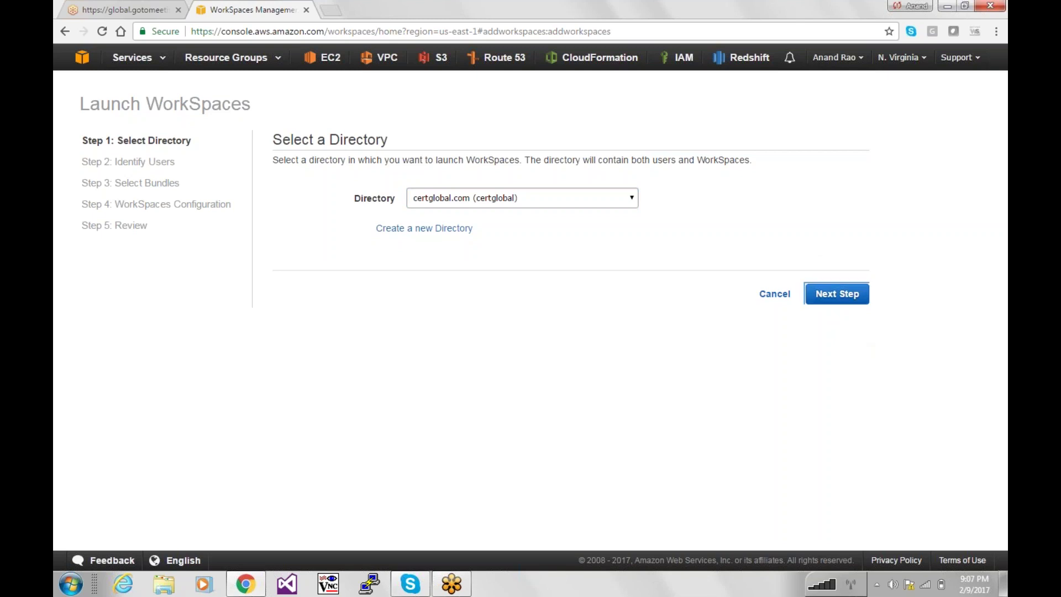
pyautogui.click(836, 293)
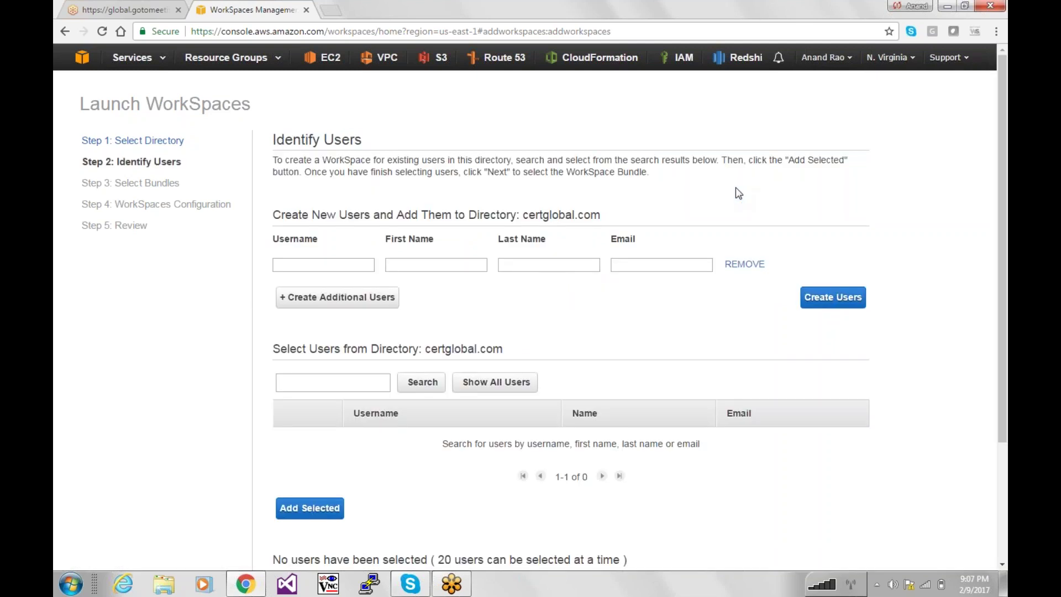
# Enter the new user's username, first name, last name and e-mail address.
pyautogui.click(336, 264)
pyautogui.write('Anand')
pyautogui.press('Tab')
pyautogui.hotkey('shift', 'Tab')
pyautogui.press('Tab')
pyautogui.press('Tab')
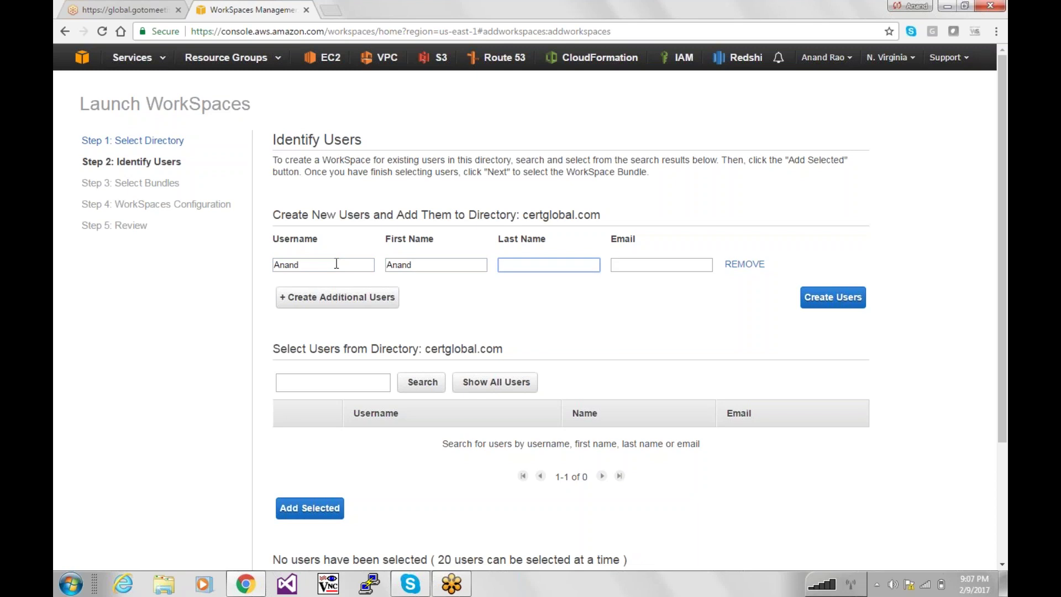
pyautogui.press('Tab')
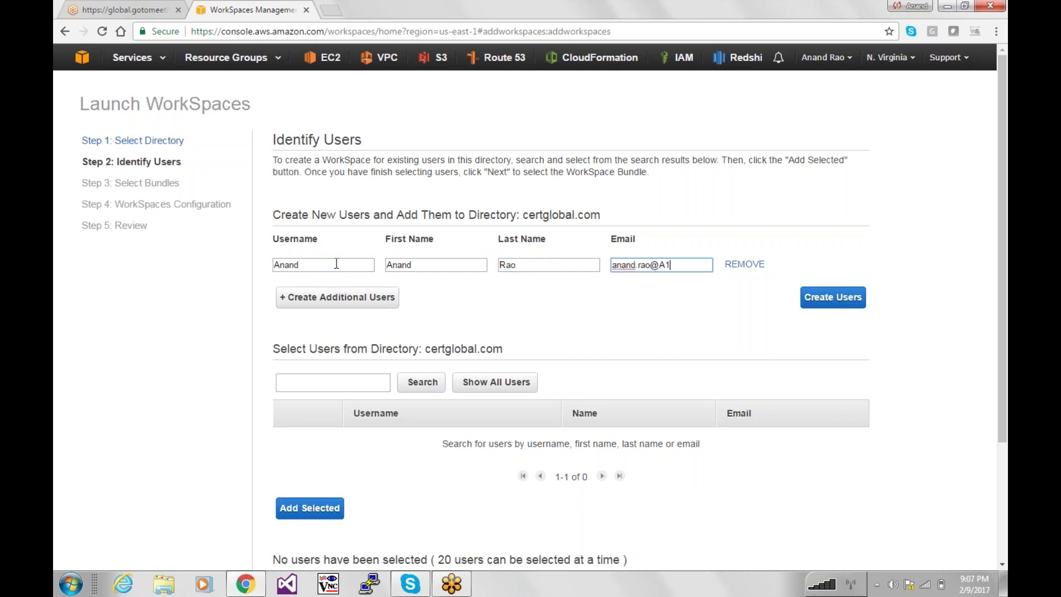
pyautogui.press('Tab')
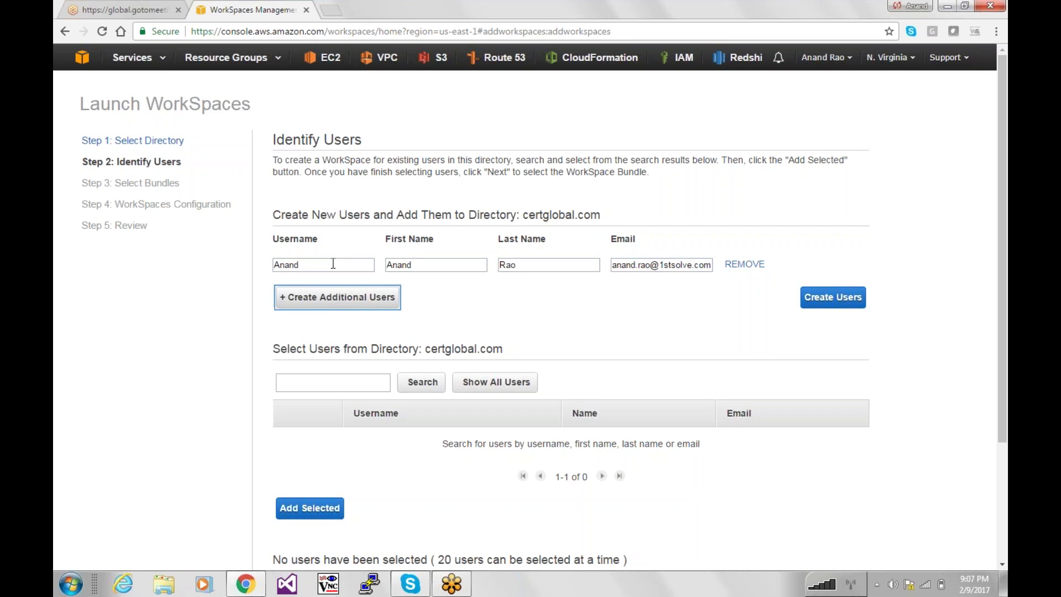
# Add three extra blank user rows, then remove all three again.
pyautogui.click(315, 298)
pyautogui.click(332, 330)
pyautogui.click(339, 361)
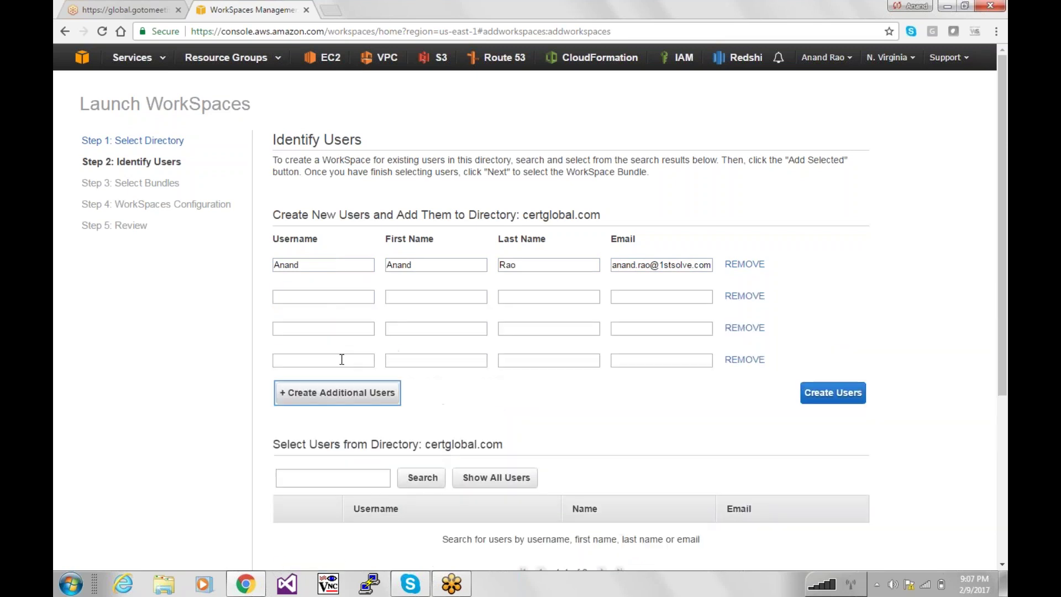
pyautogui.click(746, 328)
pyautogui.click(758, 298)
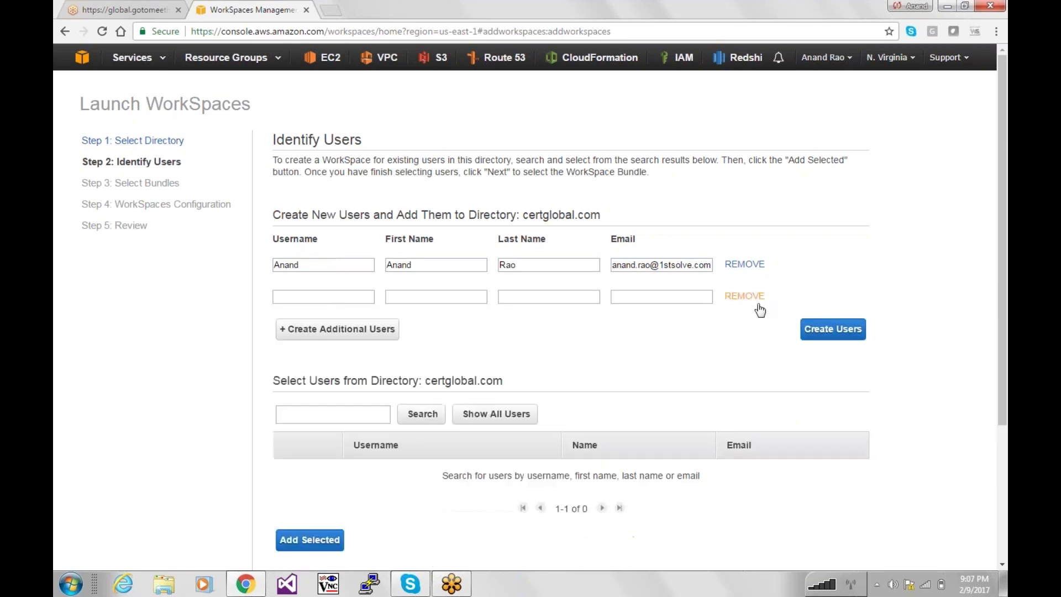
pyautogui.click(757, 298)
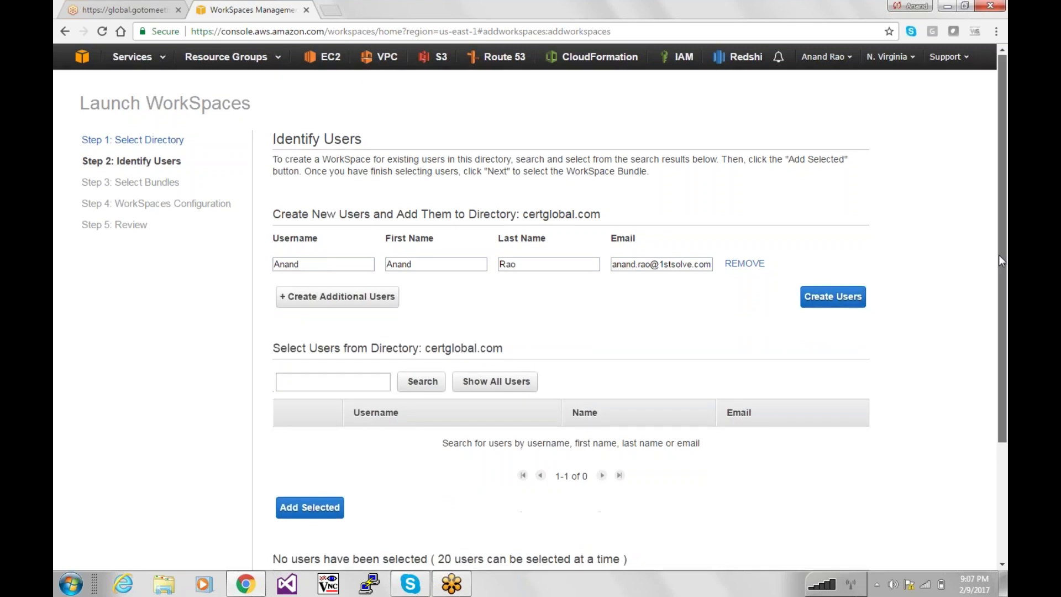
pyautogui.moveTo(998, 254); pyautogui.dragTo(998, 297)
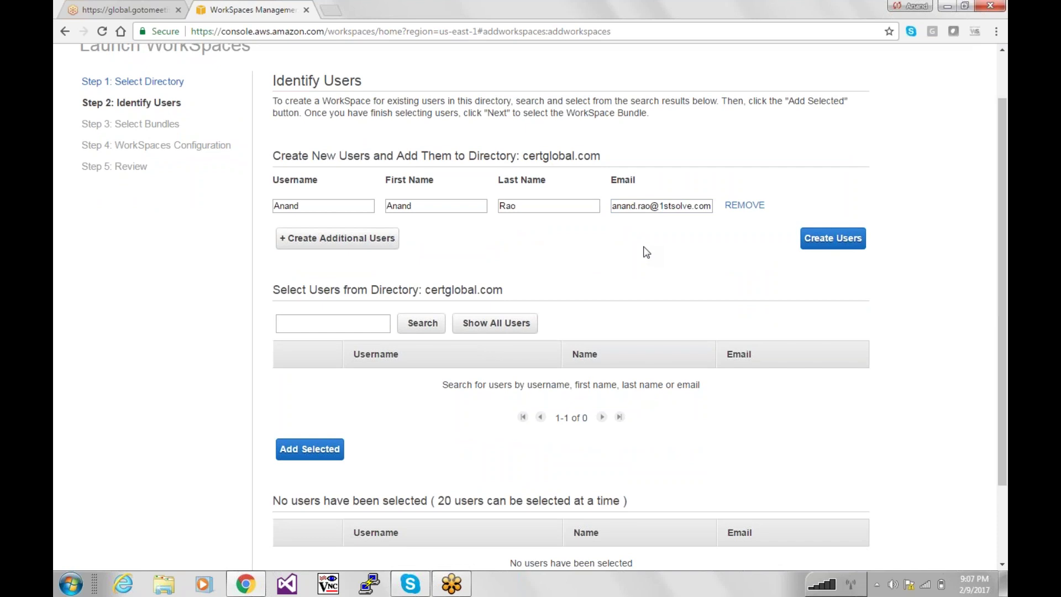
pyautogui.moveTo(999, 269); pyautogui.dragTo(1001, 240)
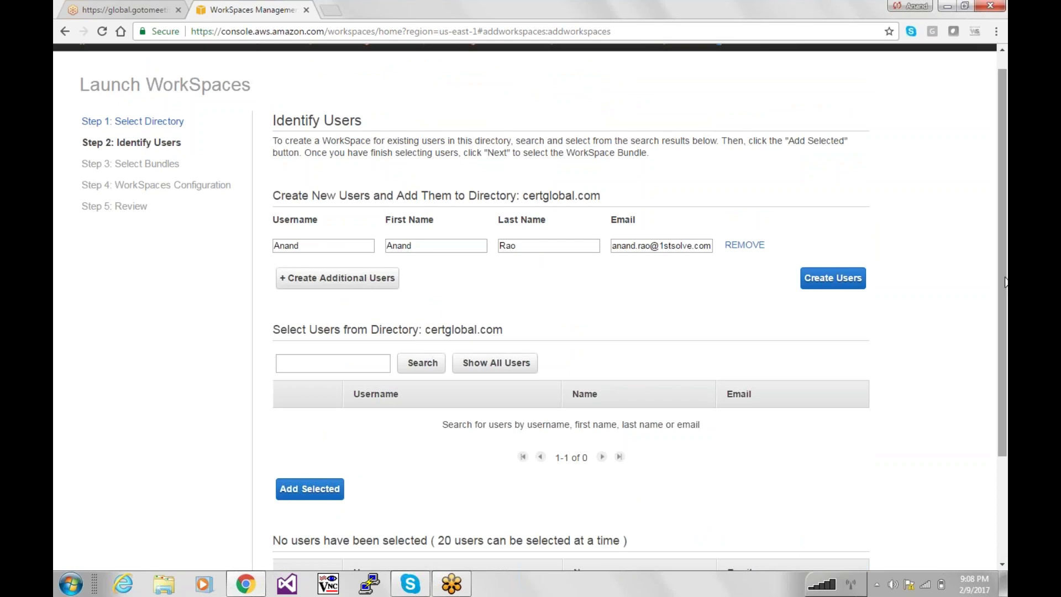
# Try Next Step several times before the user is created; the wizard doesn't advance.
pyautogui.scroll(-3, 848, 478)
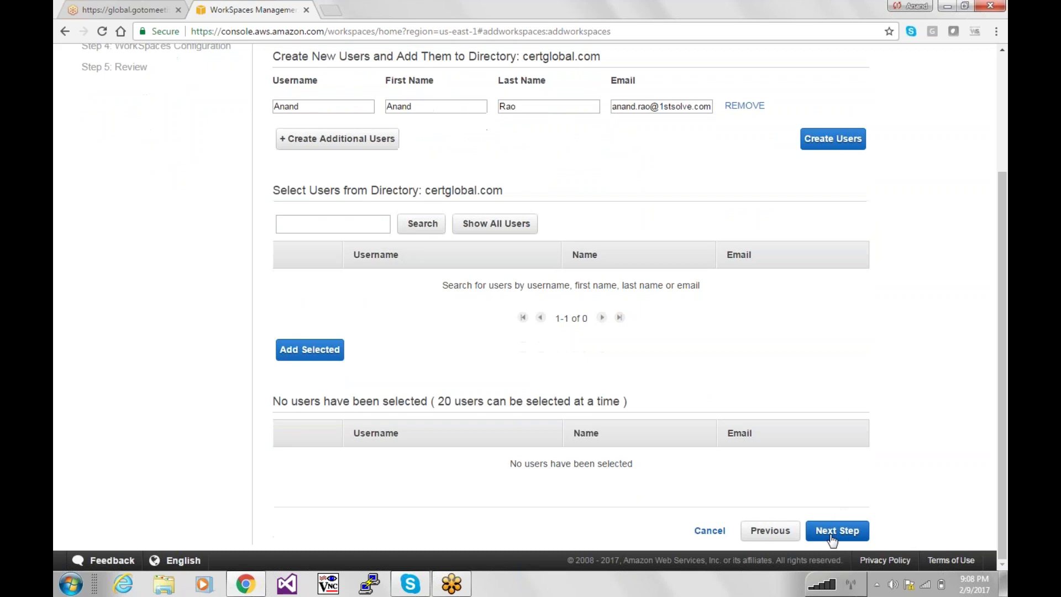
pyautogui.click(831, 536)
pyautogui.moveTo(1002, 418); pyautogui.dragTo(986, 477)
pyautogui.click(835, 533)
pyautogui.moveTo(999, 412); pyautogui.dragTo(1002, 252)
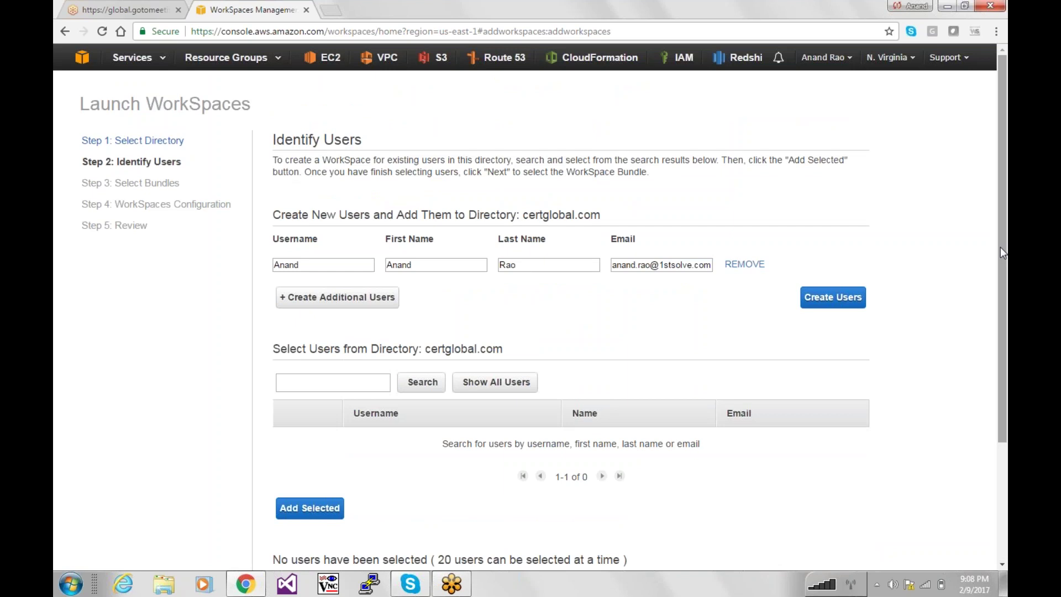
pyautogui.moveTo(1000, 247); pyautogui.dragTo(1000, 371)
pyautogui.scroll(3, 907, 393)
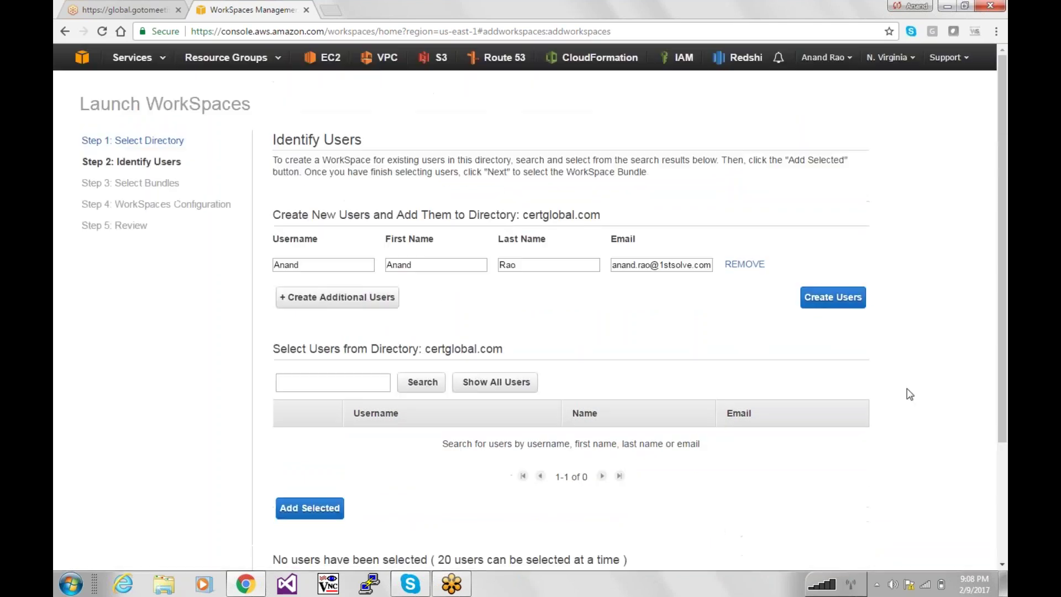
pyautogui.scroll(-3, 906, 393)
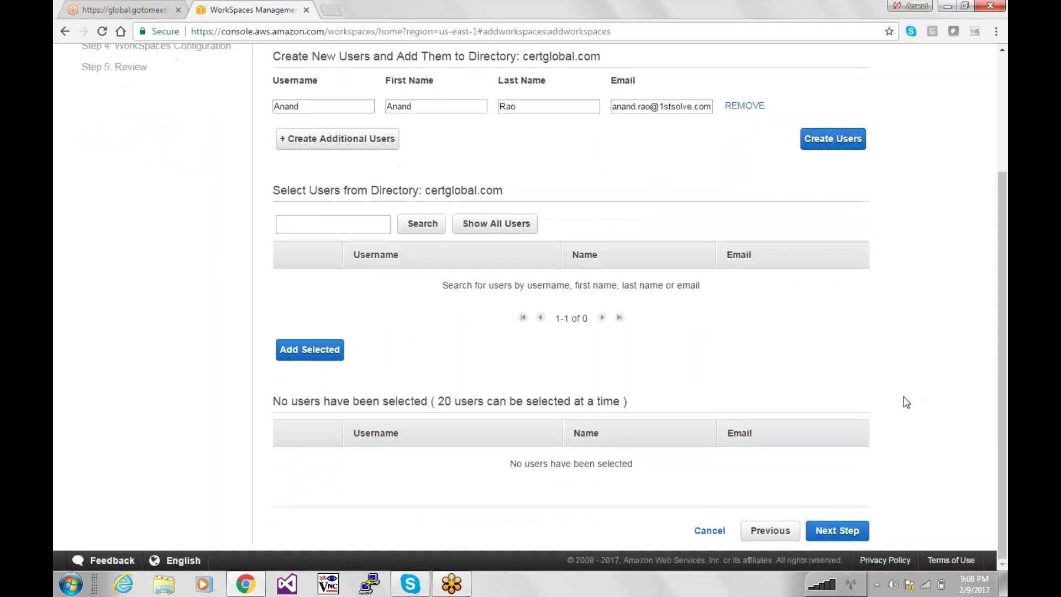
pyautogui.click(834, 534)
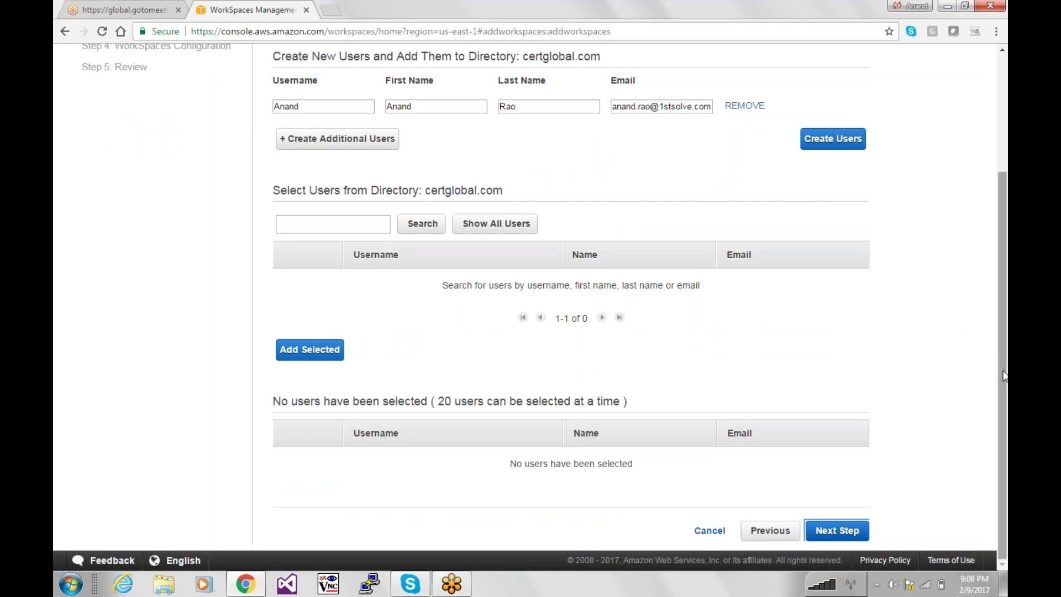
pyautogui.moveTo(1003, 375); pyautogui.dragTo(1001, 266)
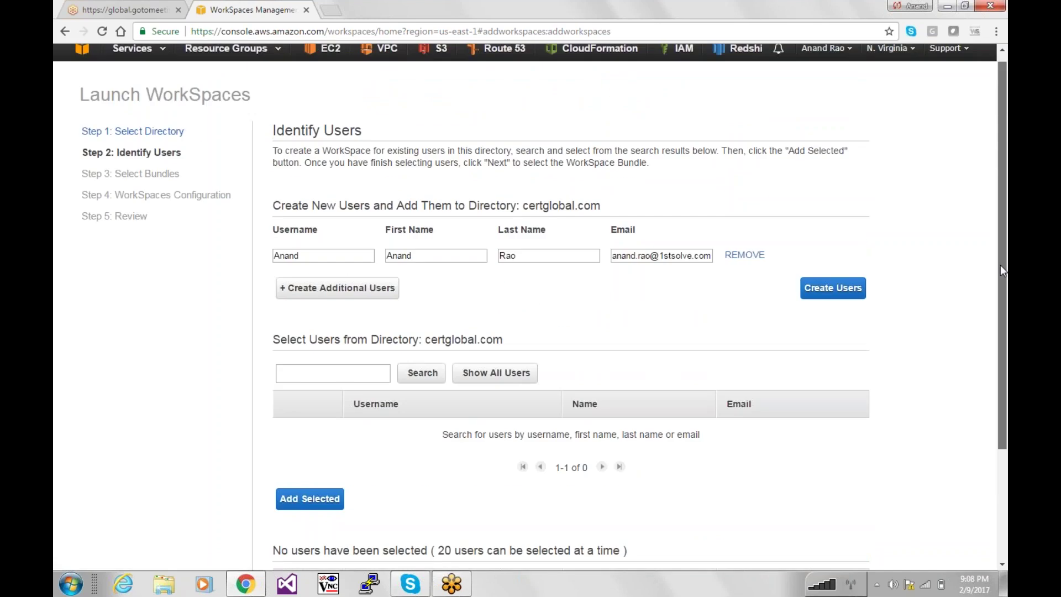
pyautogui.scroll(-1, 547, 308)
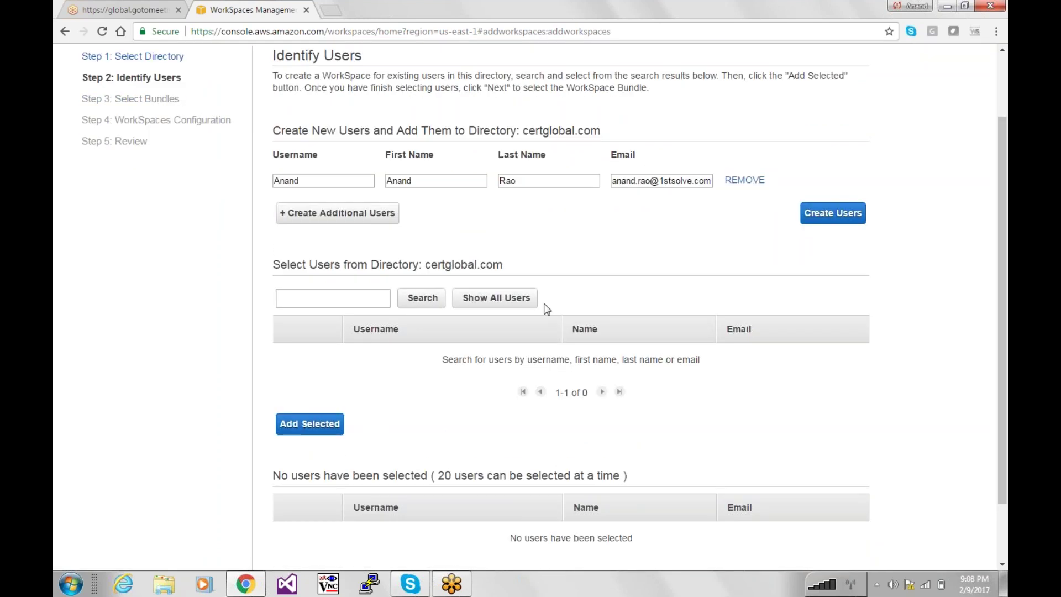
# Show all users, create the new user, and continue to bundle selection.
pyautogui.click(494, 299)
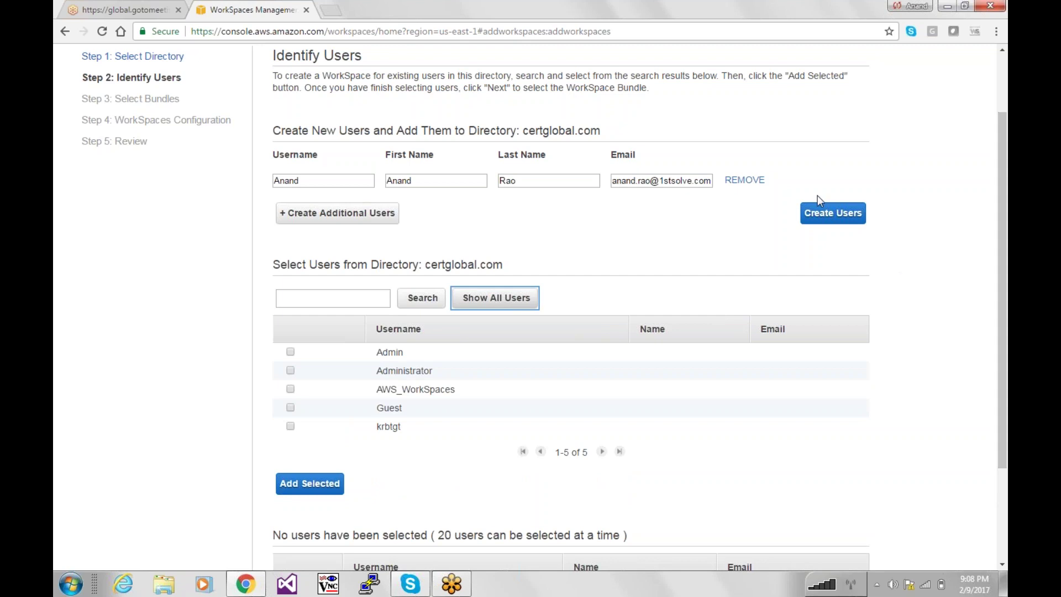
pyautogui.click(832, 213)
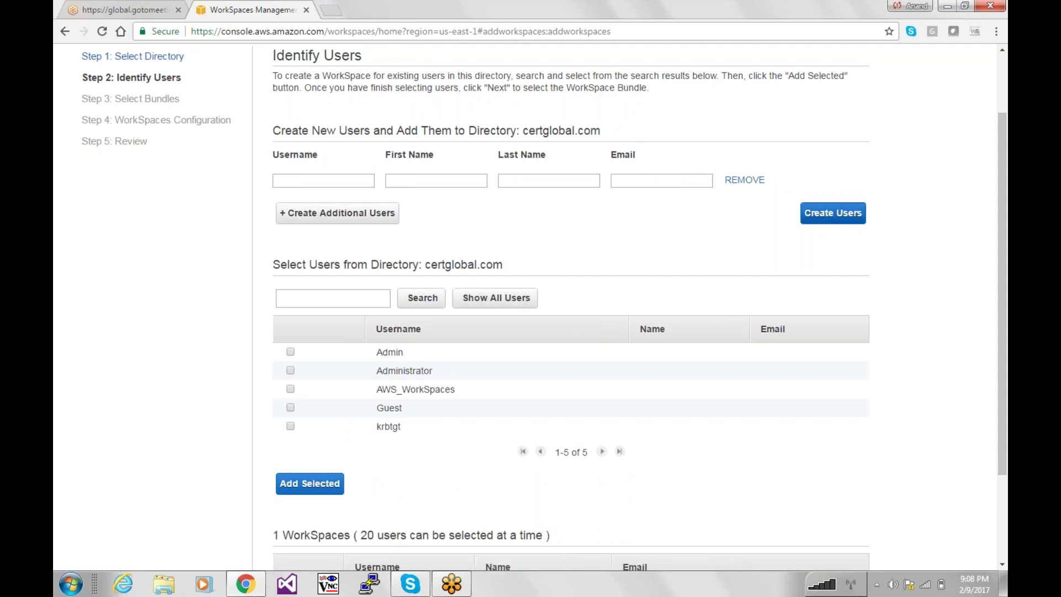
pyautogui.moveTo(1001, 259); pyautogui.dragTo(993, 63)
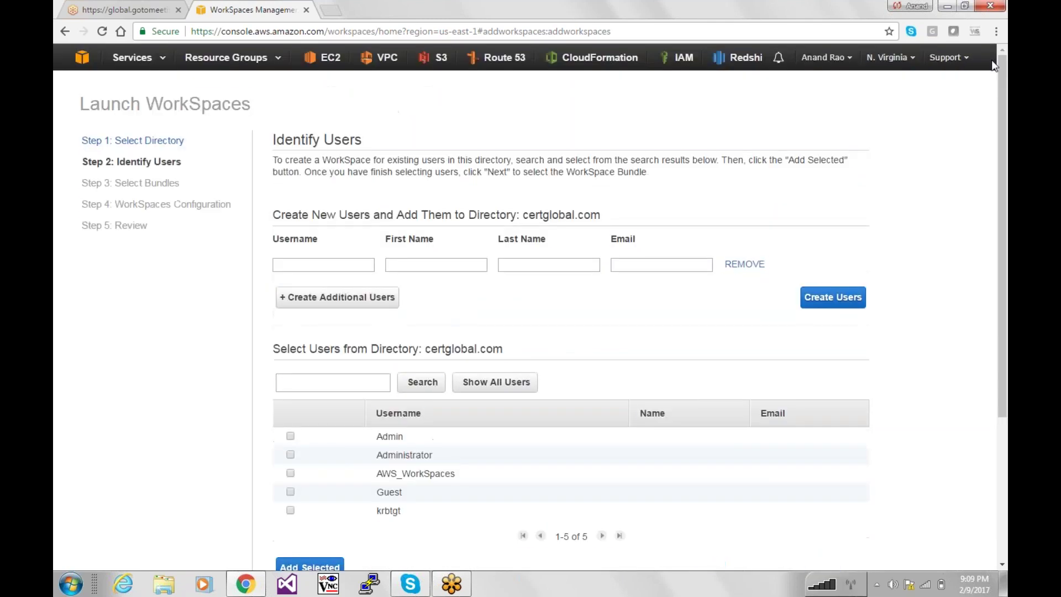
pyautogui.hotkey('ctrl', 'a')
pyautogui.click(1000, 161)
pyautogui.scroll(-4, 1000, 160)
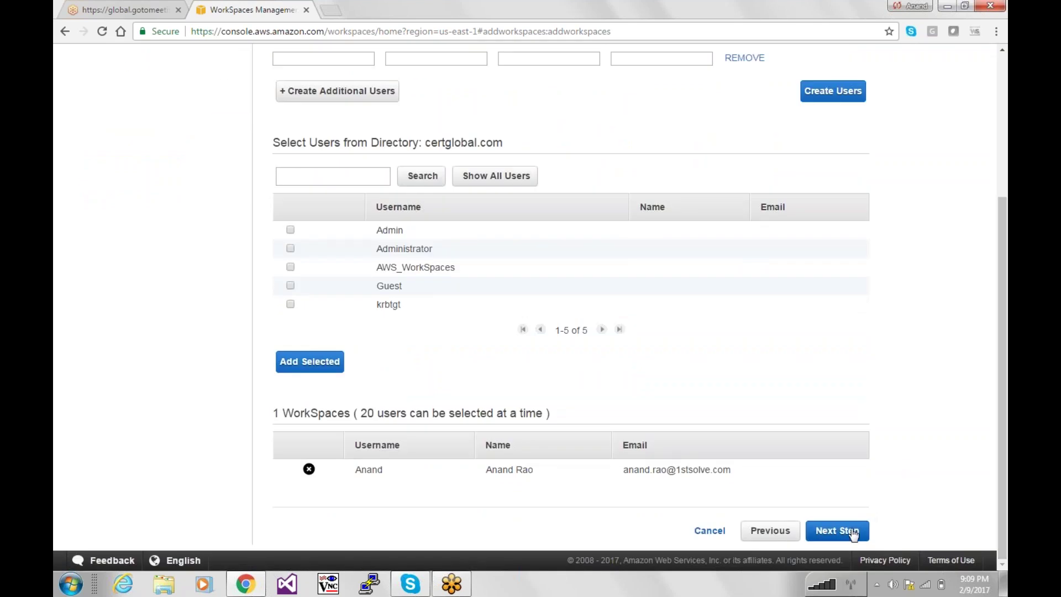
pyautogui.click(853, 531)
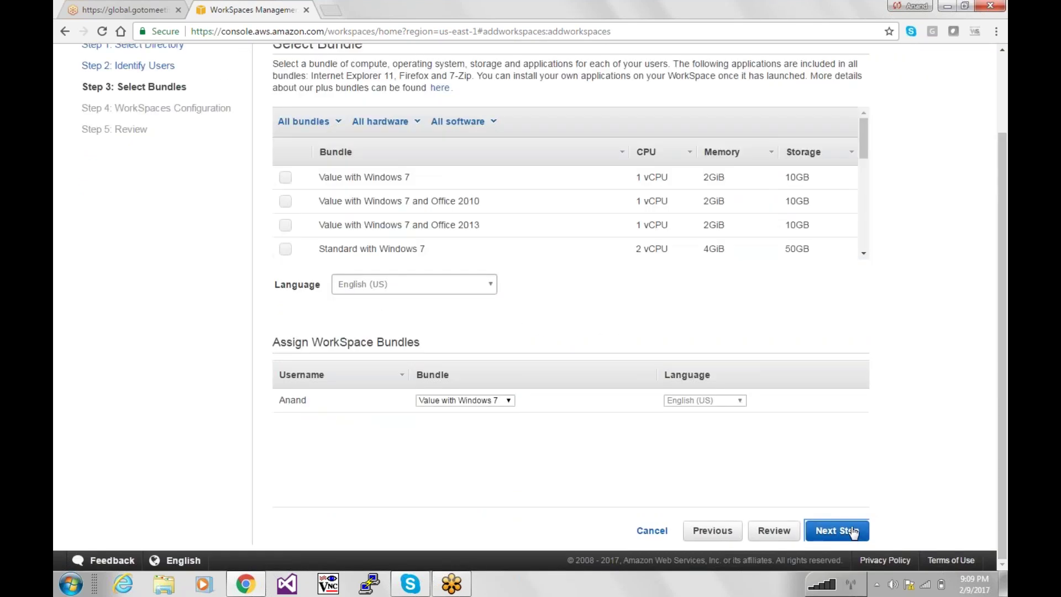
# Compare the Office 2010, Office 2013 and Performance Windows 10 (7.5GiB, 100GB) bundles.
pyautogui.moveTo(1003, 265); pyautogui.dragTo(1002, 216)
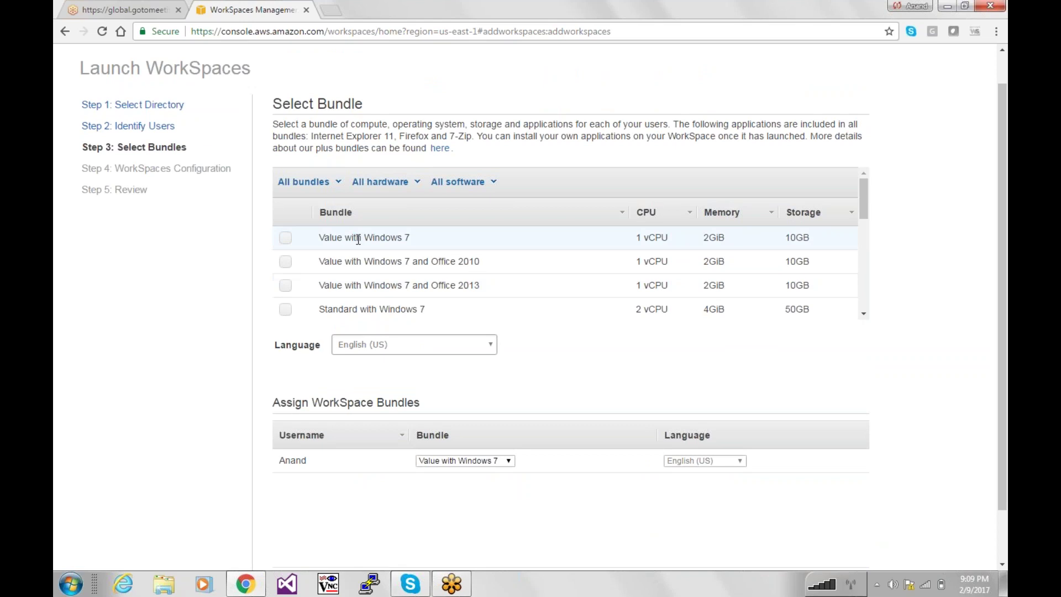
pyautogui.click(286, 263)
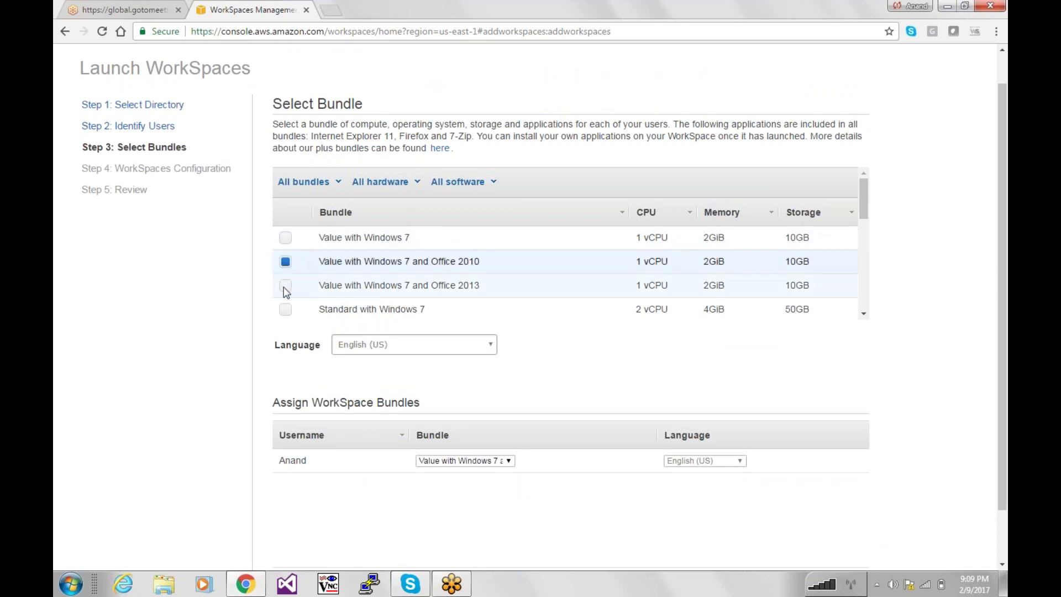
pyautogui.click(285, 286)
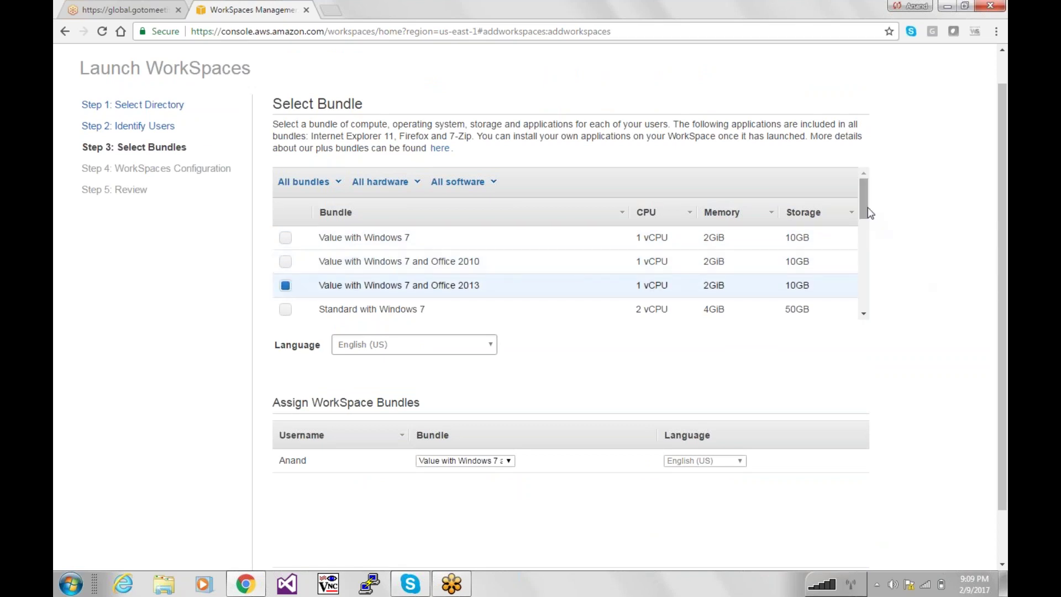
pyautogui.moveTo(867, 212); pyautogui.dragTo(871, 300)
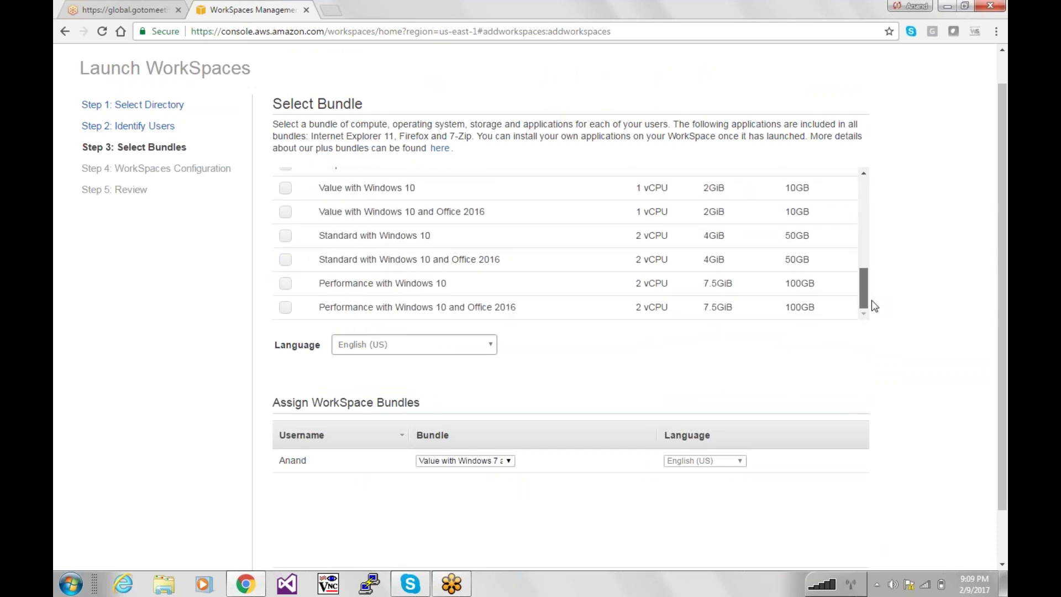
pyautogui.moveTo(410, 307); pyautogui.dragTo(349, 308)
pyautogui.click(343, 308)
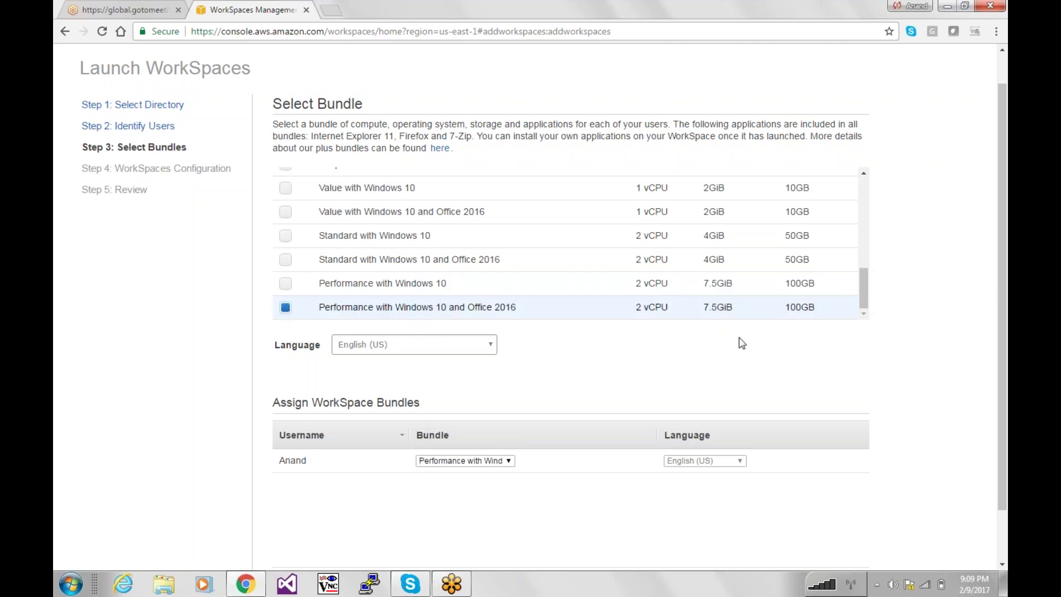
pyautogui.moveTo(740, 311); pyautogui.dragTo(635, 308)
pyautogui.click(805, 306)
pyautogui.doubleClick(798, 307)
# Switch back to the Value with Windows 7 bundle and keep it for the user.
pyautogui.moveTo(863, 290); pyautogui.dragTo(865, 185)
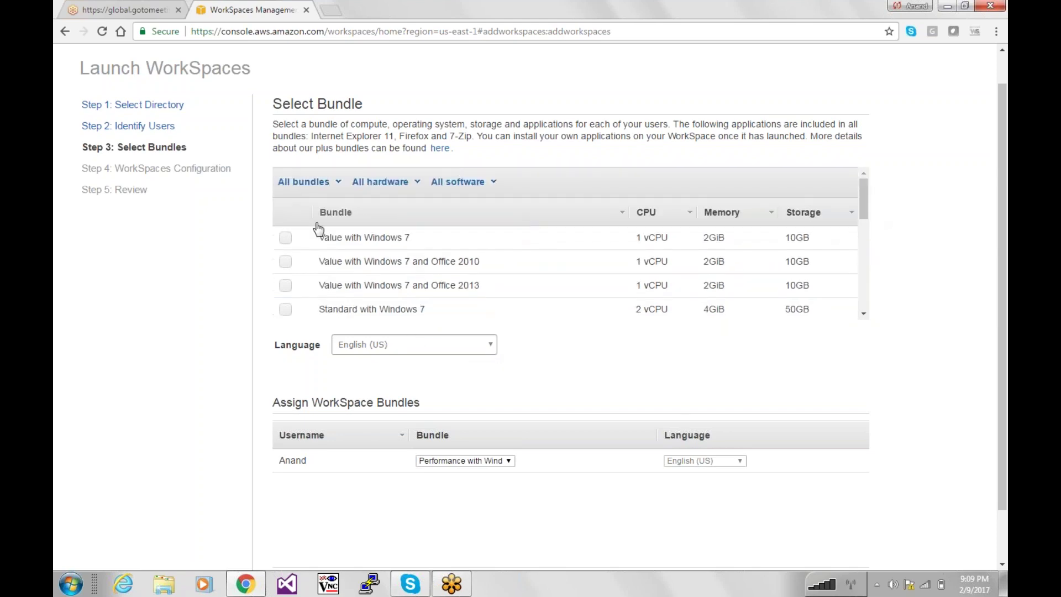
pyautogui.click(285, 238)
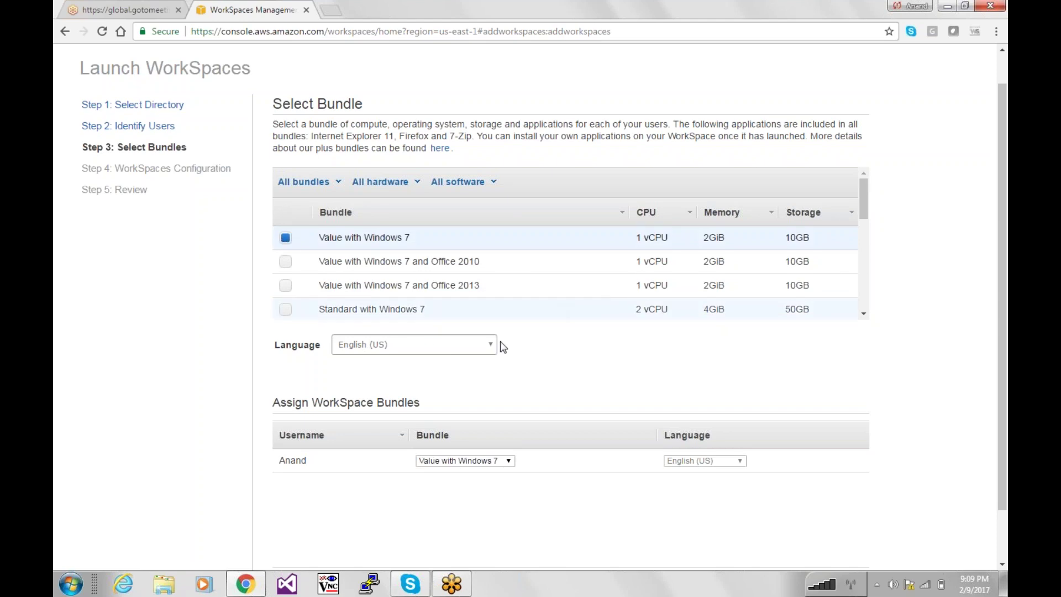
pyautogui.click(506, 462)
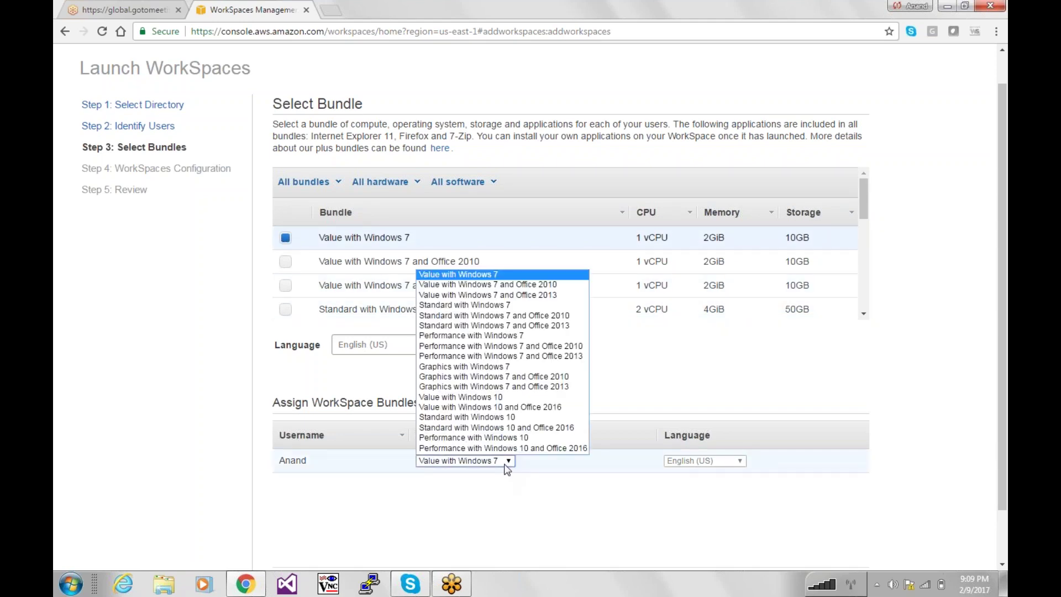
pyautogui.click(599, 560)
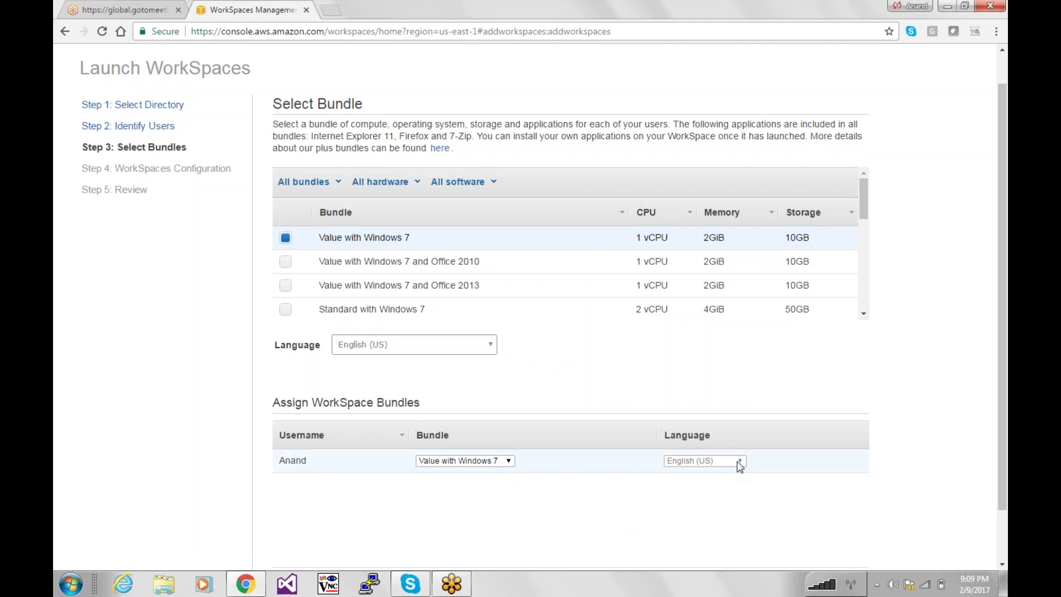
pyautogui.scroll(-2, 1006, 266)
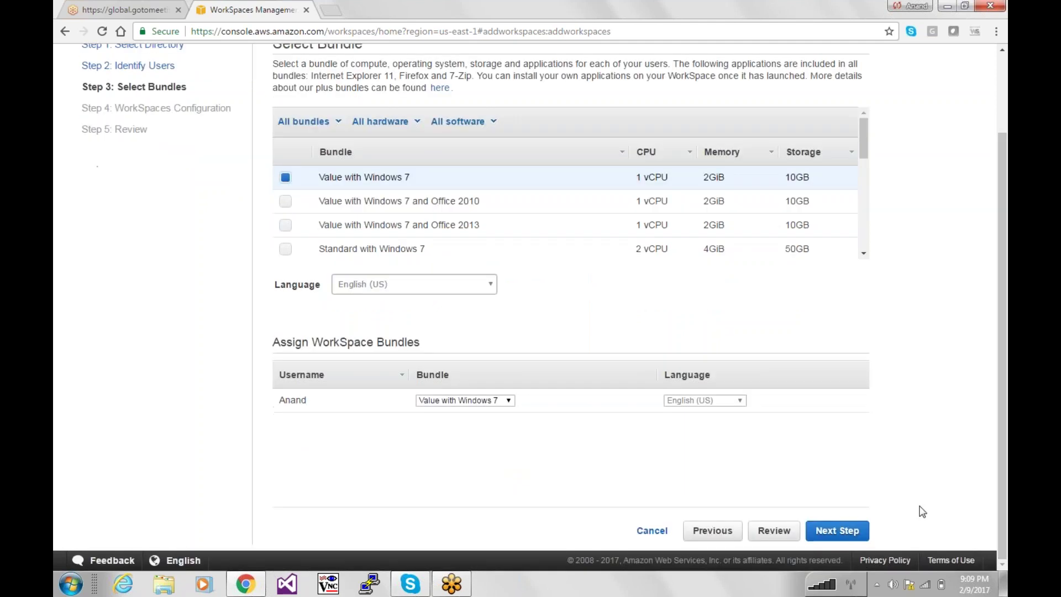
# Set the WorkSpace running mode to AutoStop after 1 hour.
pyautogui.click(849, 531)
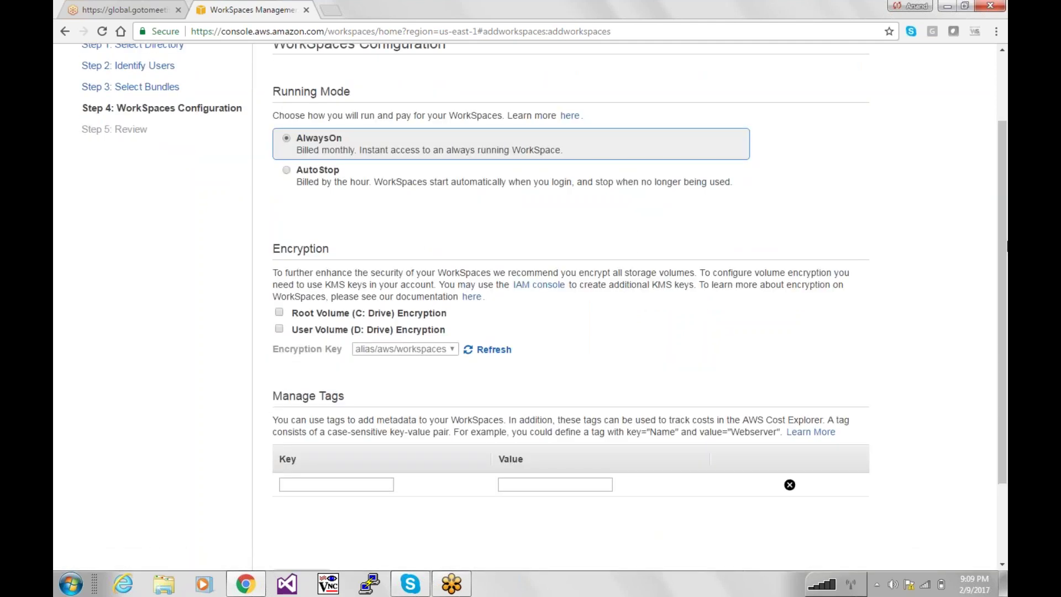
pyautogui.moveTo(1001, 288); pyautogui.dragTo(845, 121)
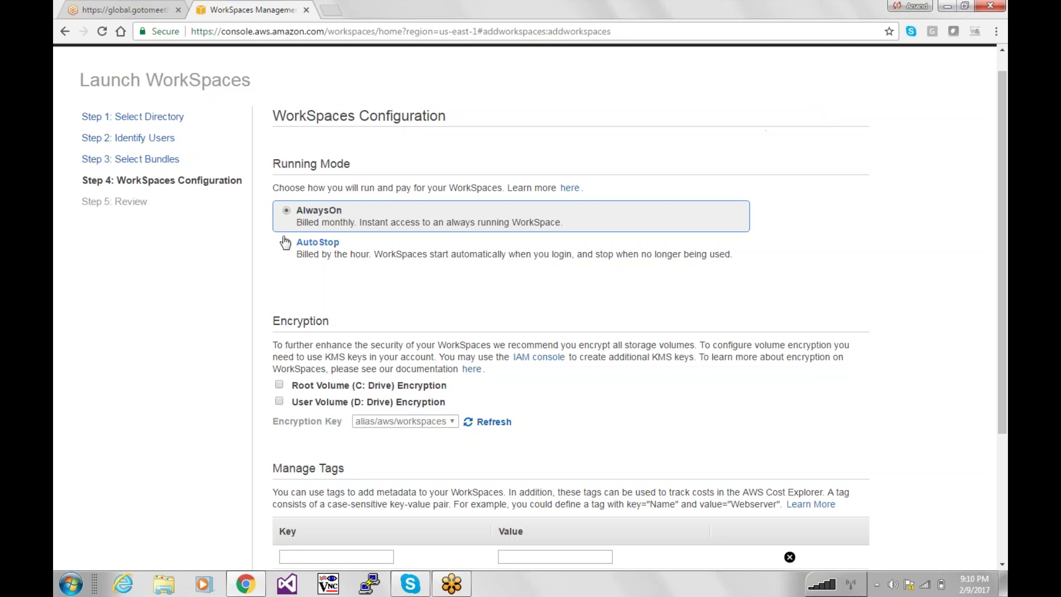
pyautogui.click(312, 247)
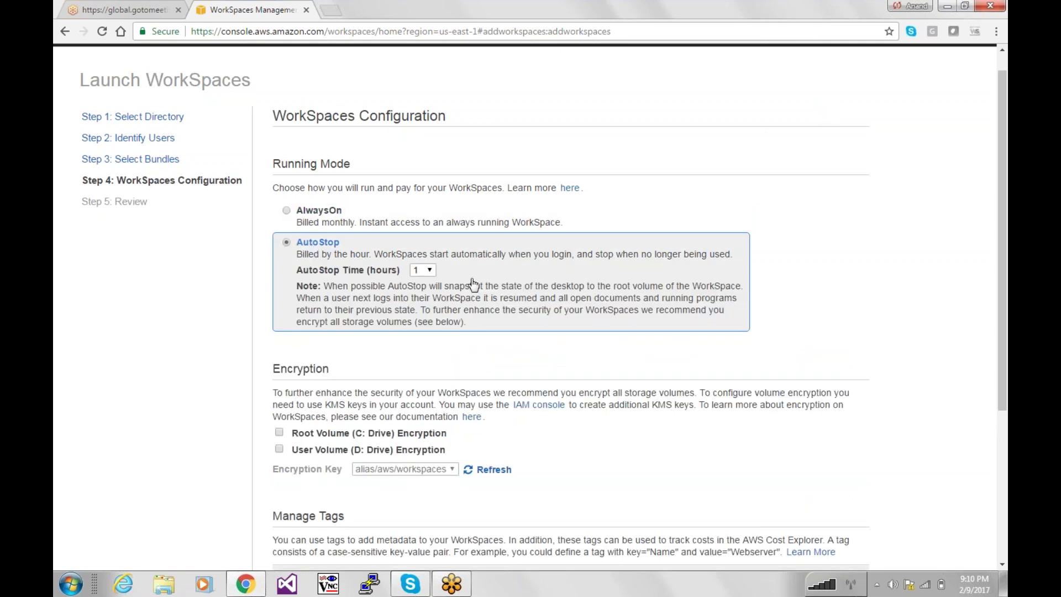
pyautogui.click(418, 269)
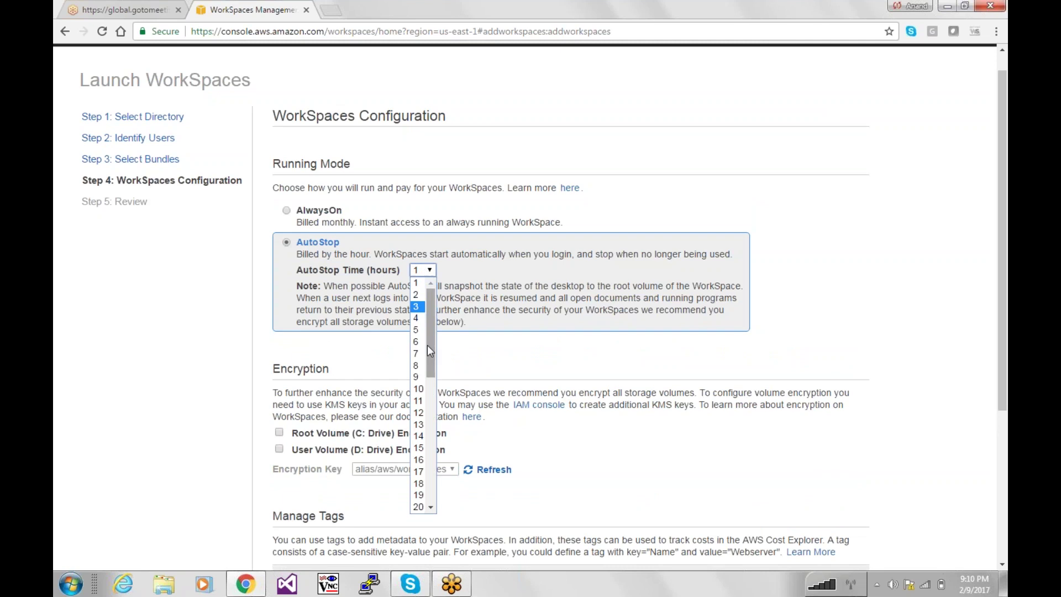
pyautogui.moveTo(432, 370); pyautogui.dragTo(445, 351)
pyautogui.click(417, 285)
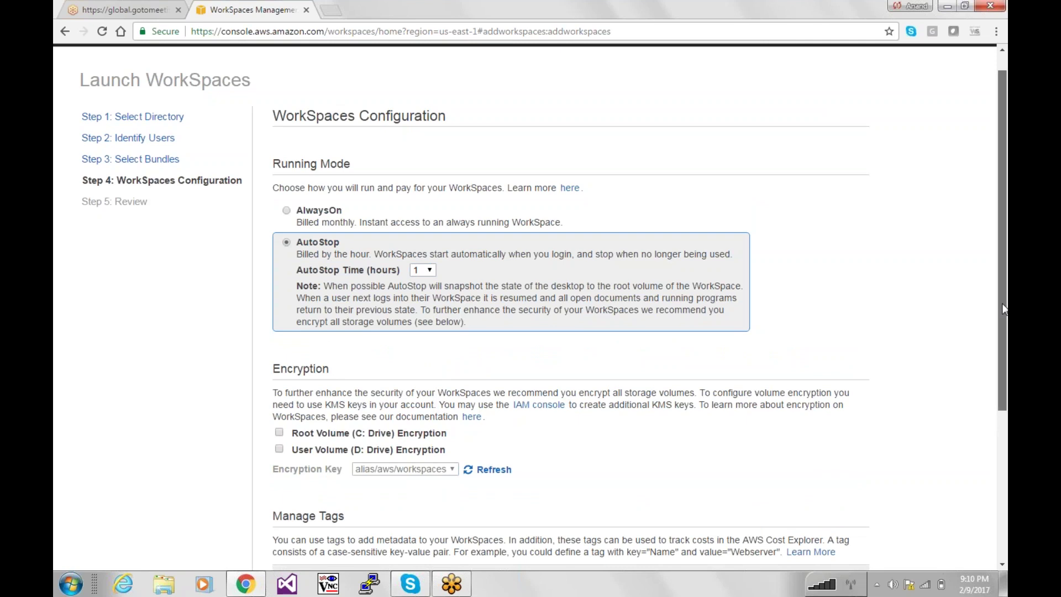
pyautogui.moveTo(1000, 299); pyautogui.dragTo(1000, 388)
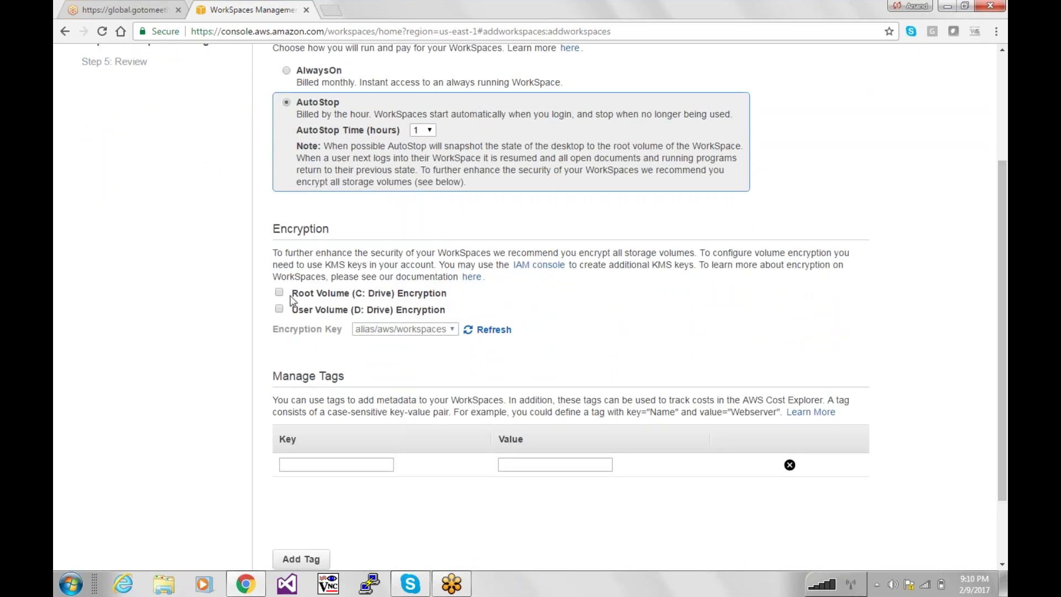
# Add the tag Name = Windows7Desktop and continue to the Review step.
pyautogui.click(336, 463)
pyautogui.write('name')
pyautogui.press('Tab')
pyautogui.hotkey('shift', 'Tab')
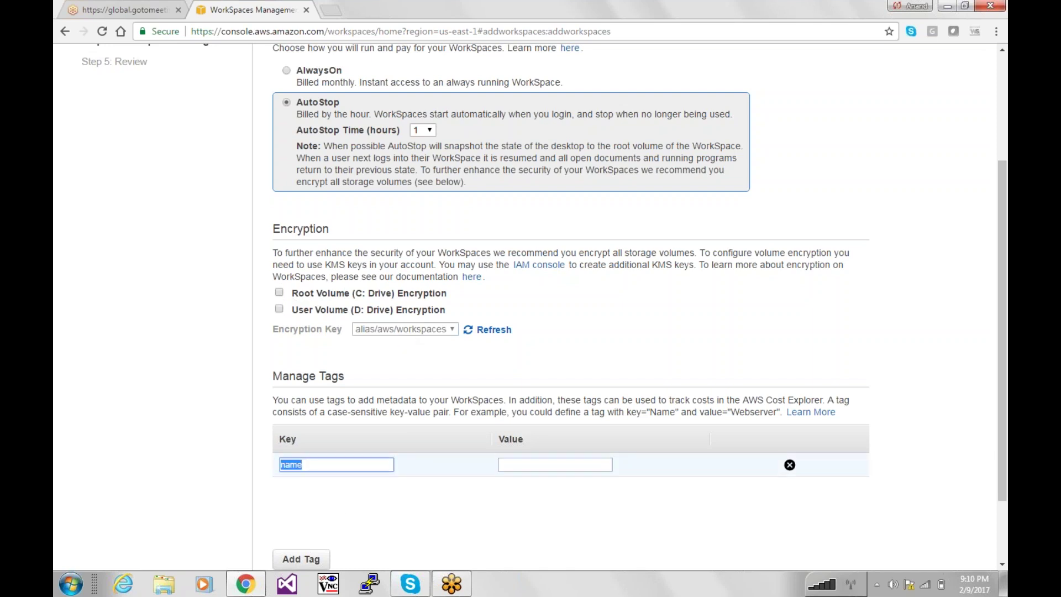
pyautogui.write('Name')
pyautogui.press('Tab')
pyautogui.write('W')
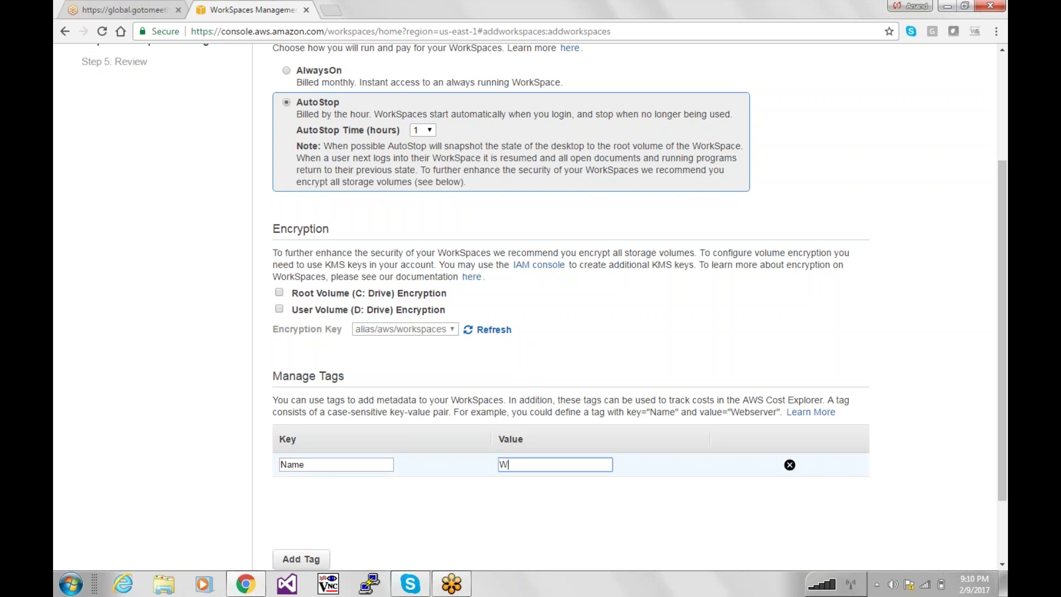
pyautogui.write('indows7Desktop')
pyautogui.moveTo(1000, 428); pyautogui.dragTo(999, 332)
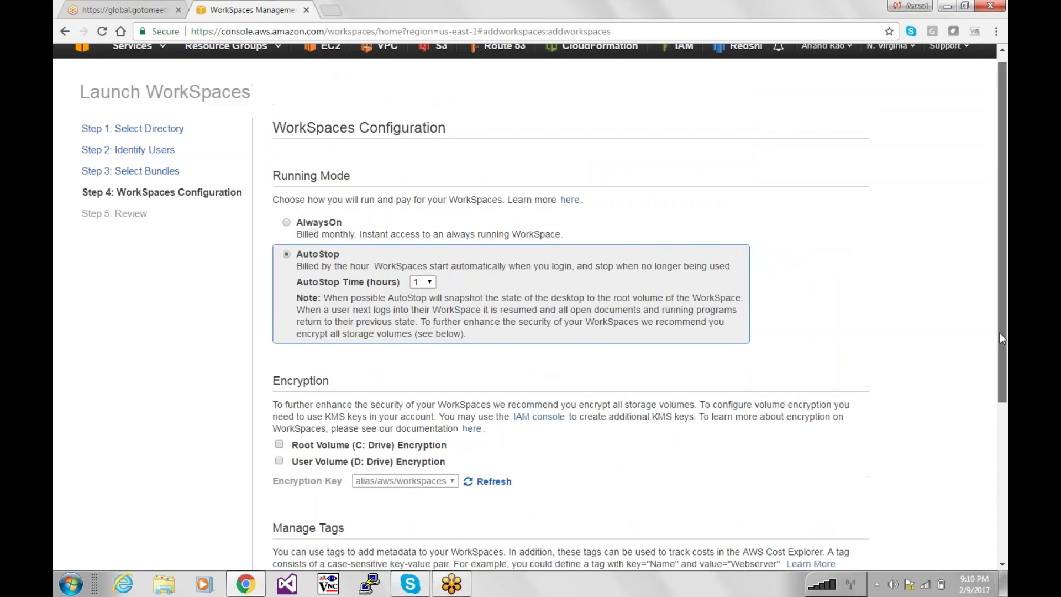
pyautogui.scroll(-5, 999, 333)
pyautogui.click(835, 532)
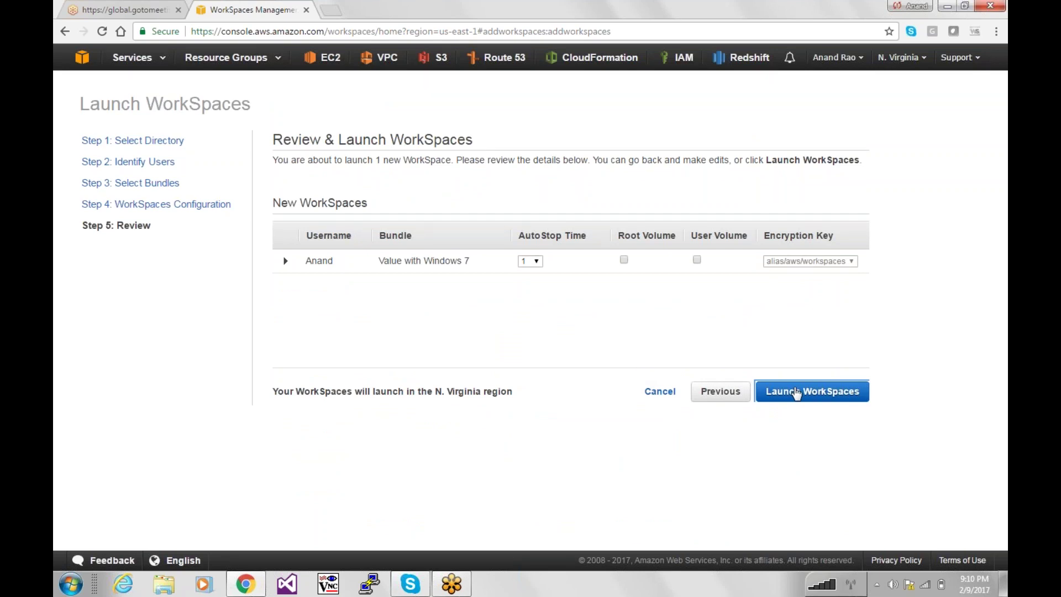
# Launch the WorkSpace with root and user volumes unencrypted, then open a new browser tab.
pyautogui.moveTo(272, 391); pyautogui.dragTo(435, 393)
pyautogui.click(868, 180)
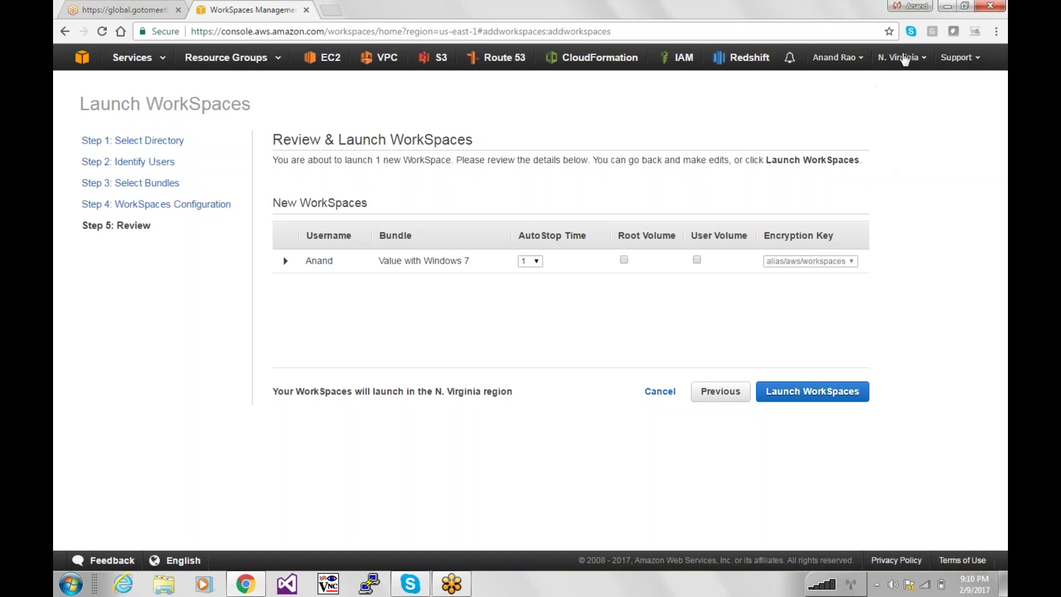
pyautogui.click(624, 260)
pyautogui.click(696, 260)
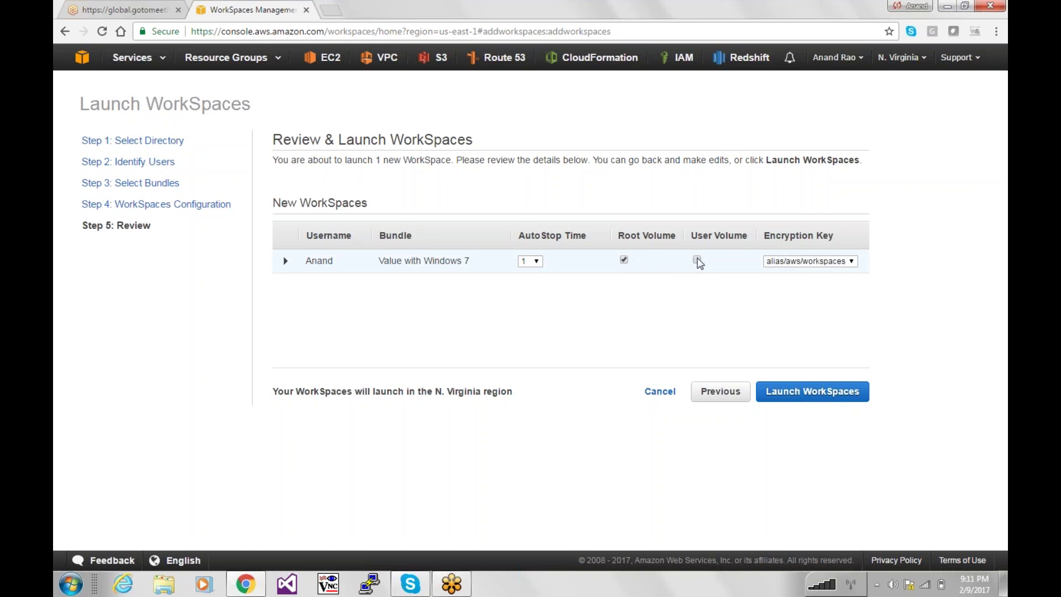
pyautogui.click(624, 259)
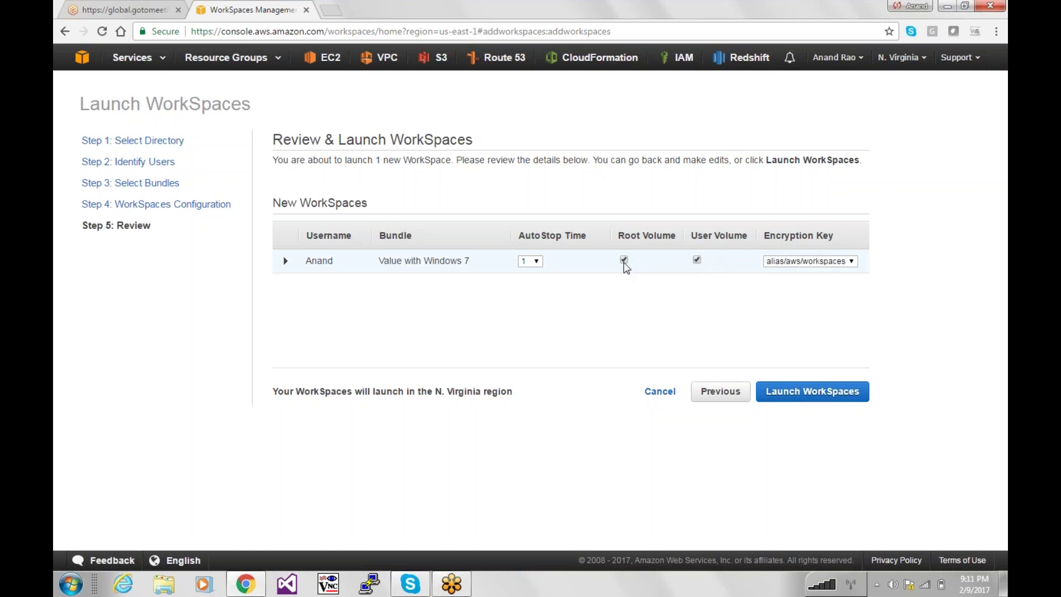
pyautogui.click(696, 260)
pyautogui.click(805, 399)
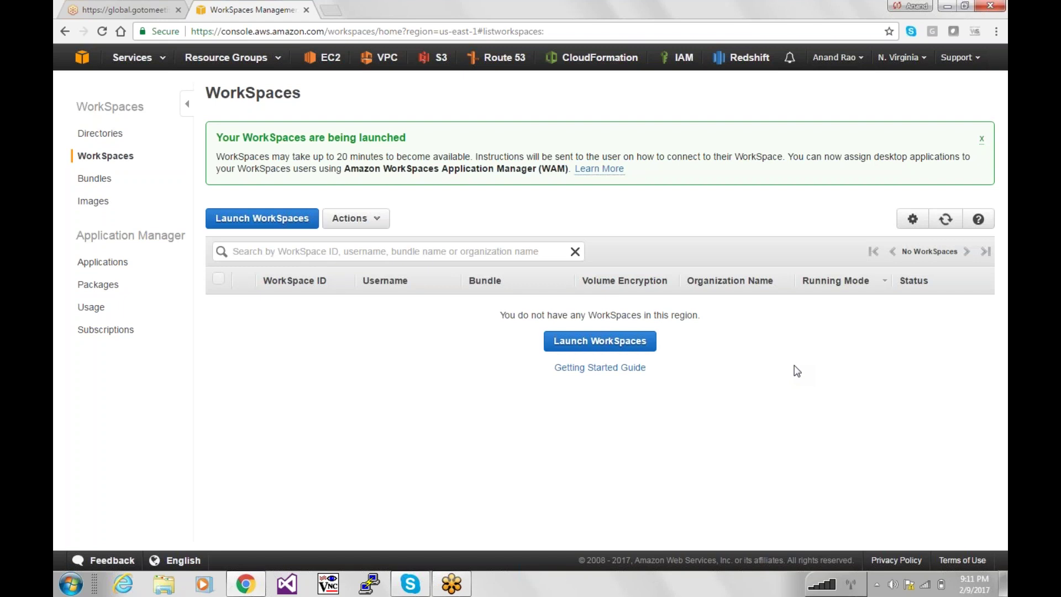
pyautogui.click(458, 10)
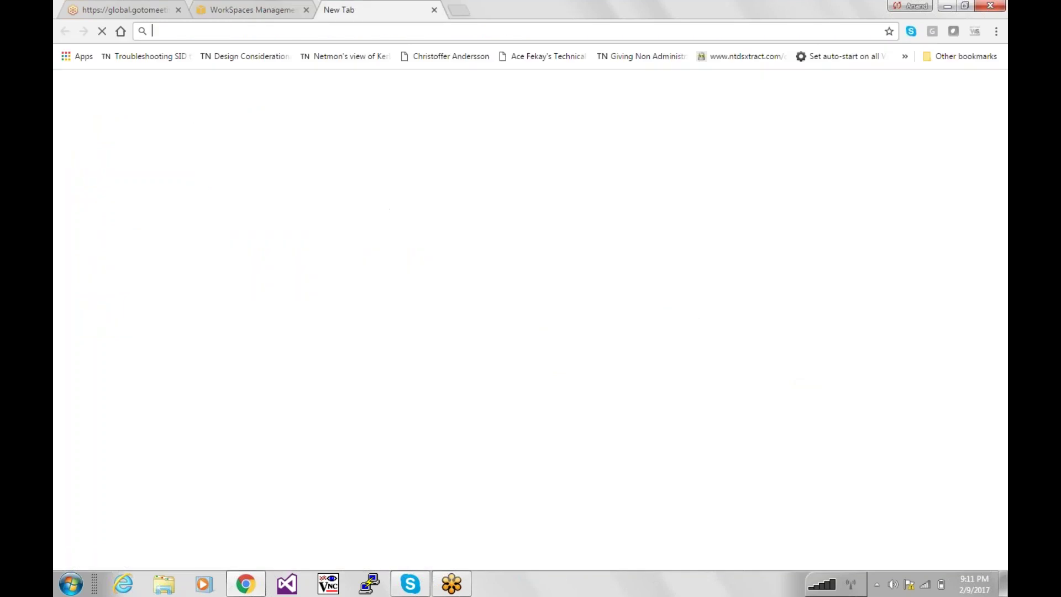
pyautogui.write('www.gmail.com')
pyautogui.press('Return')
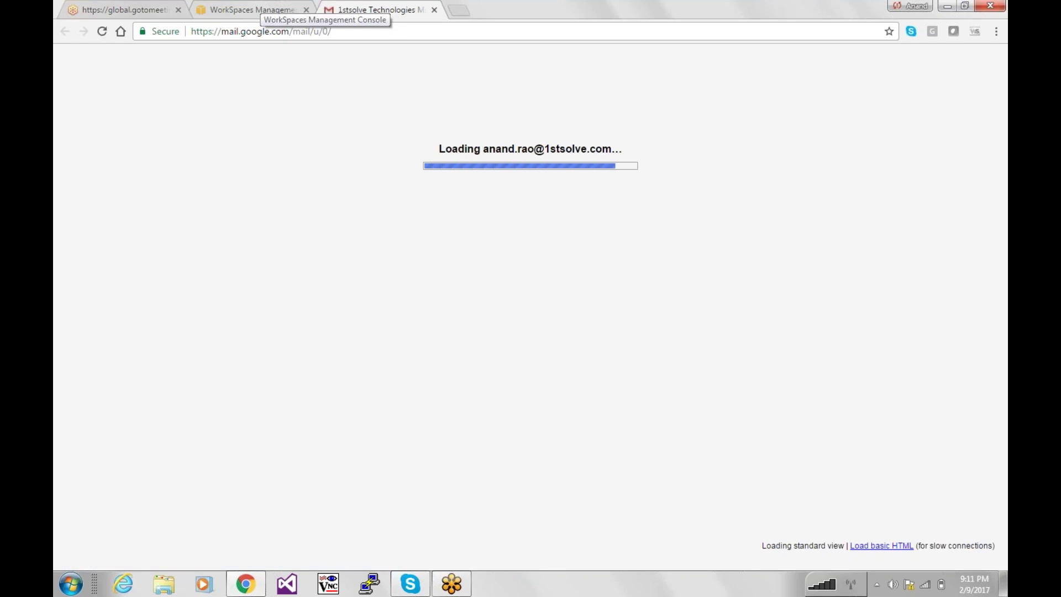
pyautogui.click(260, 10)
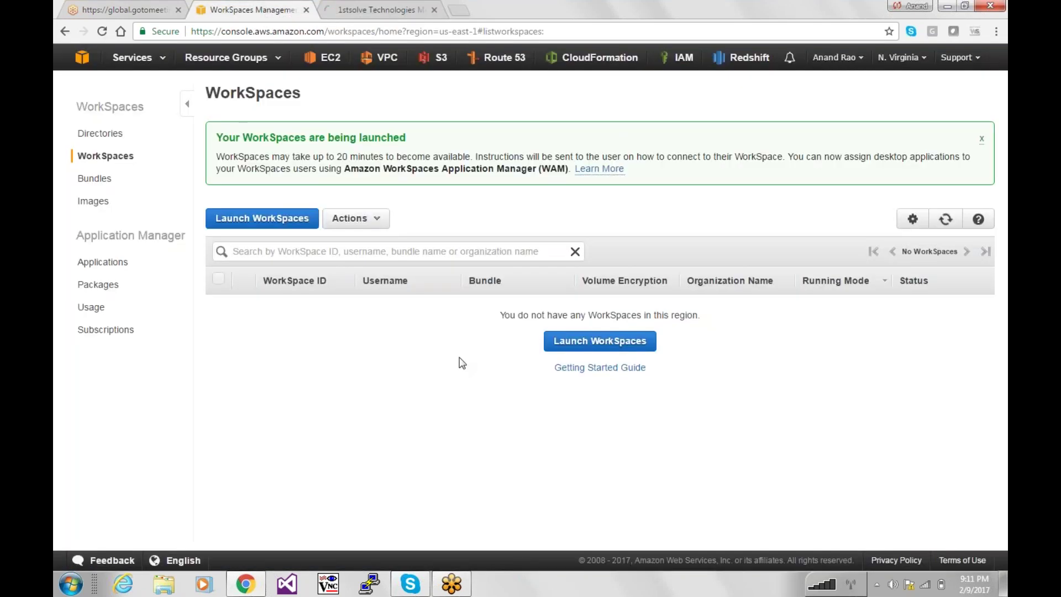
pyautogui.click(945, 219)
pyautogui.moveTo(788, 157); pyautogui.dragTo(856, 175)
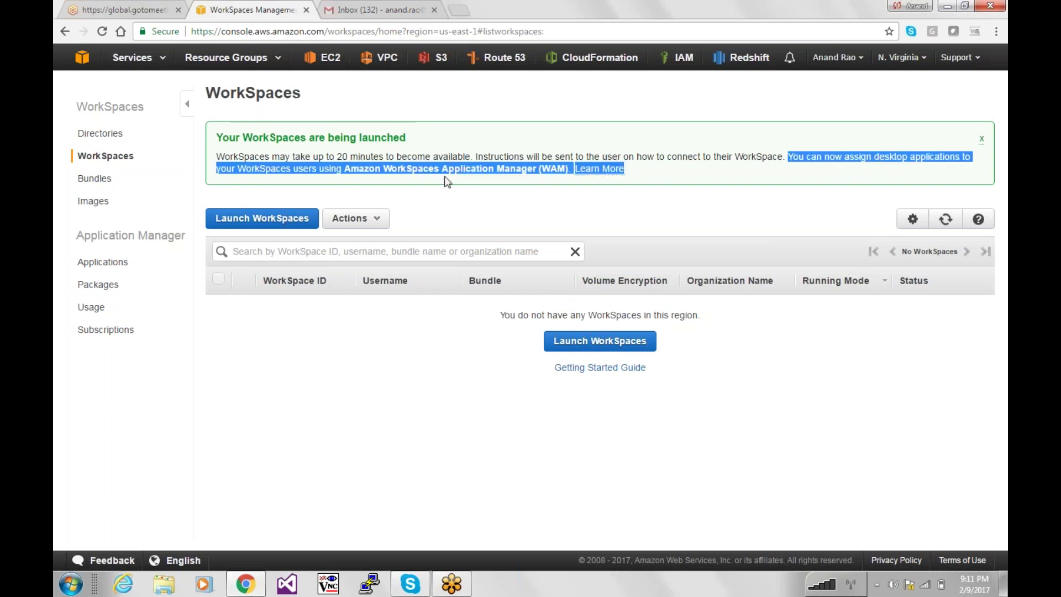
pyautogui.click(422, 148)
pyautogui.click(401, 7)
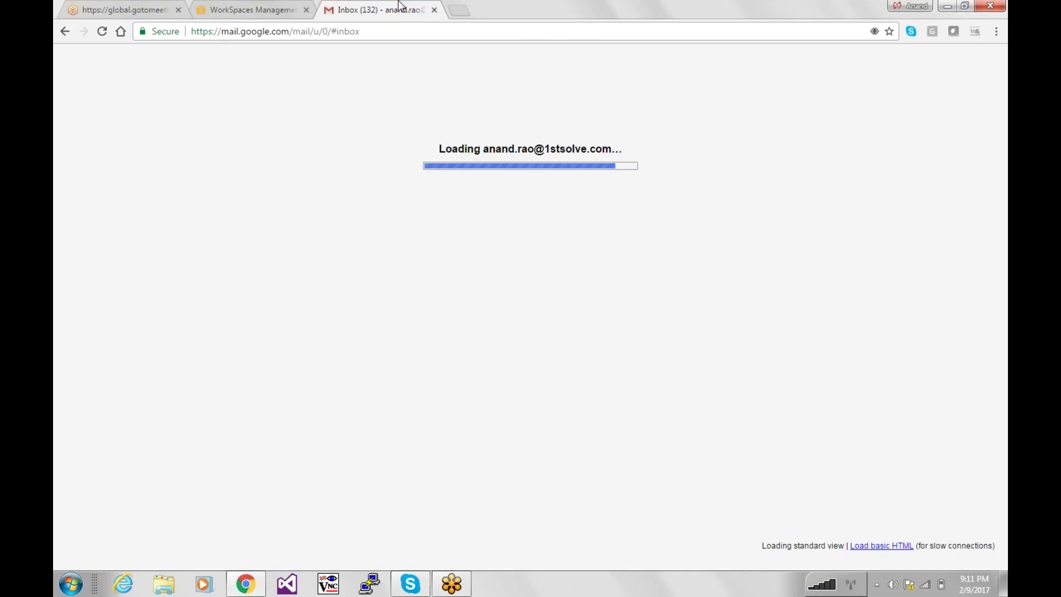
pyautogui.click(256, 7)
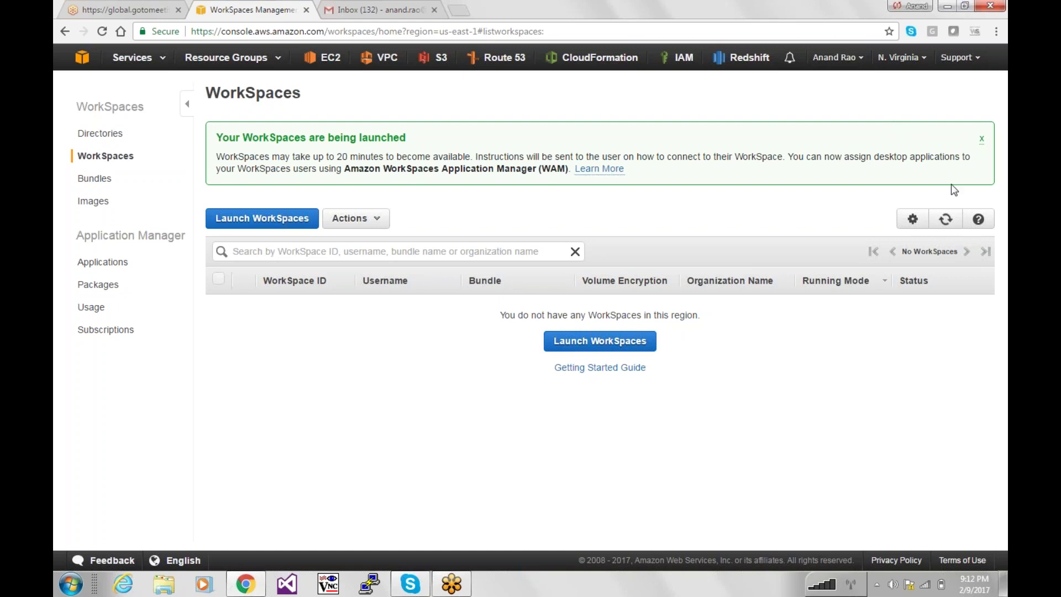
pyautogui.click(948, 224)
# Go to WorkMail via Services and view the Quick setup and Custom setup options.
pyautogui.click(136, 58)
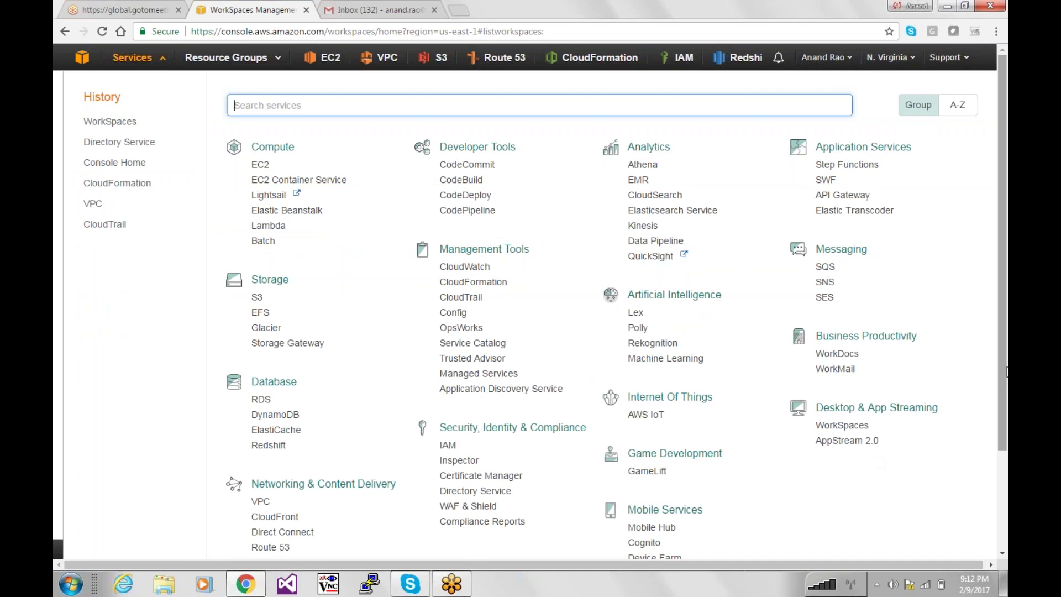
pyautogui.scroll(-1, 834, 353)
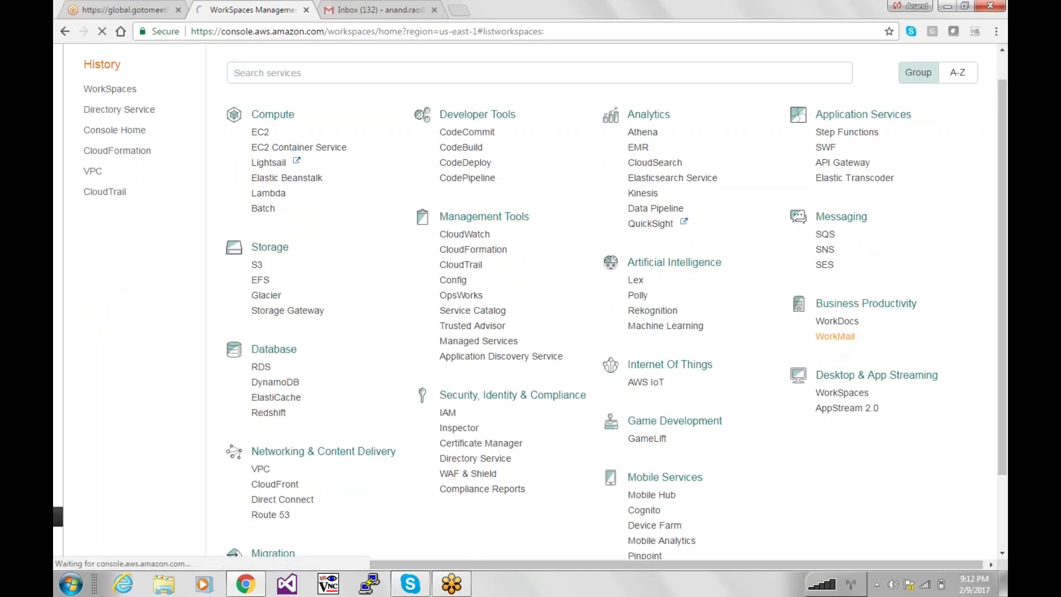
pyautogui.click(835, 337)
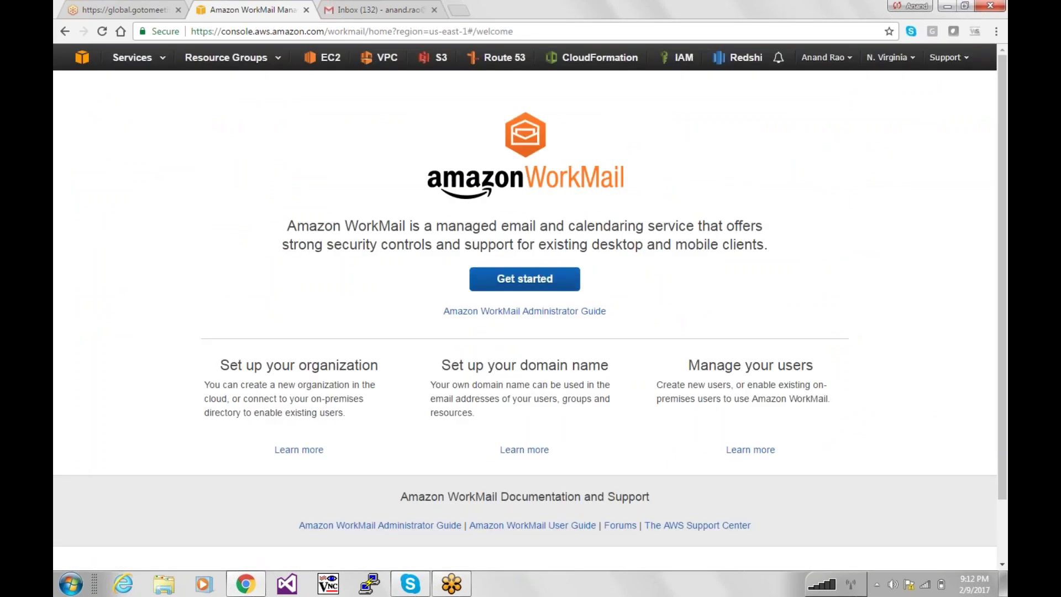
pyautogui.click(524, 278)
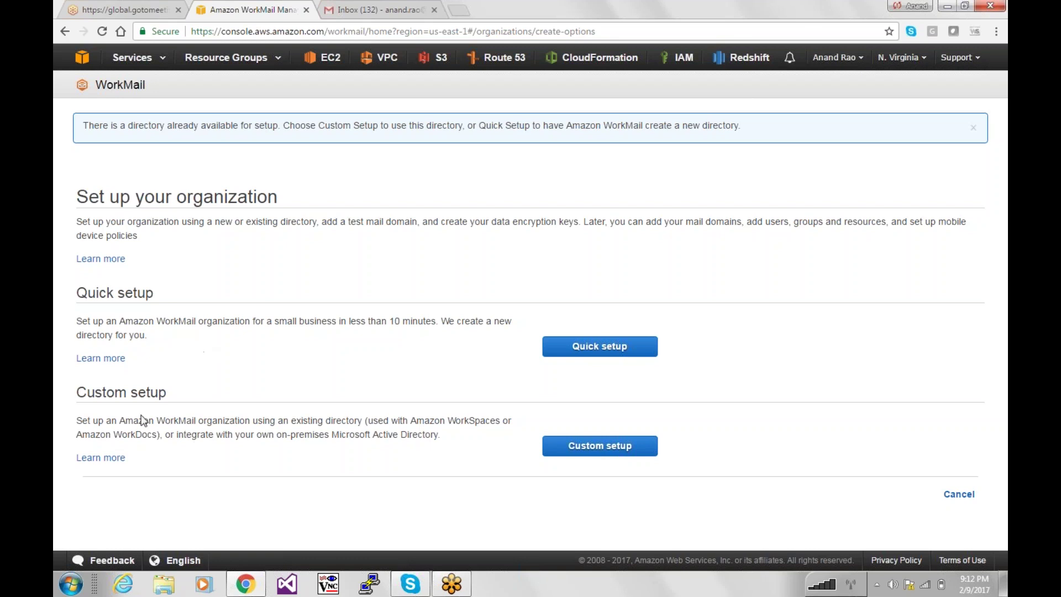
pyautogui.moveTo(158, 421); pyautogui.dragTo(424, 420)
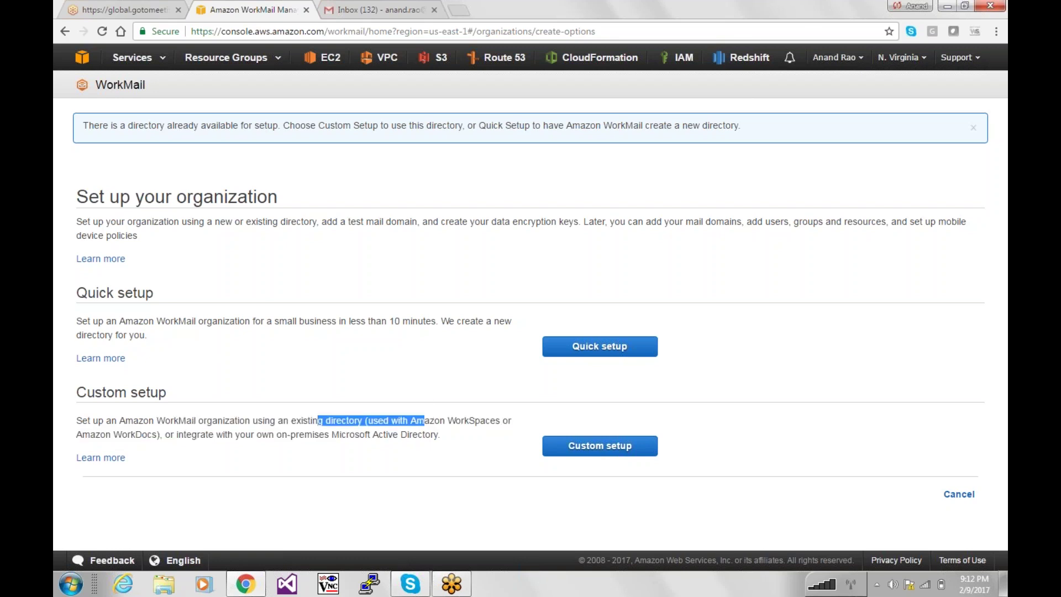
pyautogui.moveTo(291, 421); pyautogui.dragTo(379, 434)
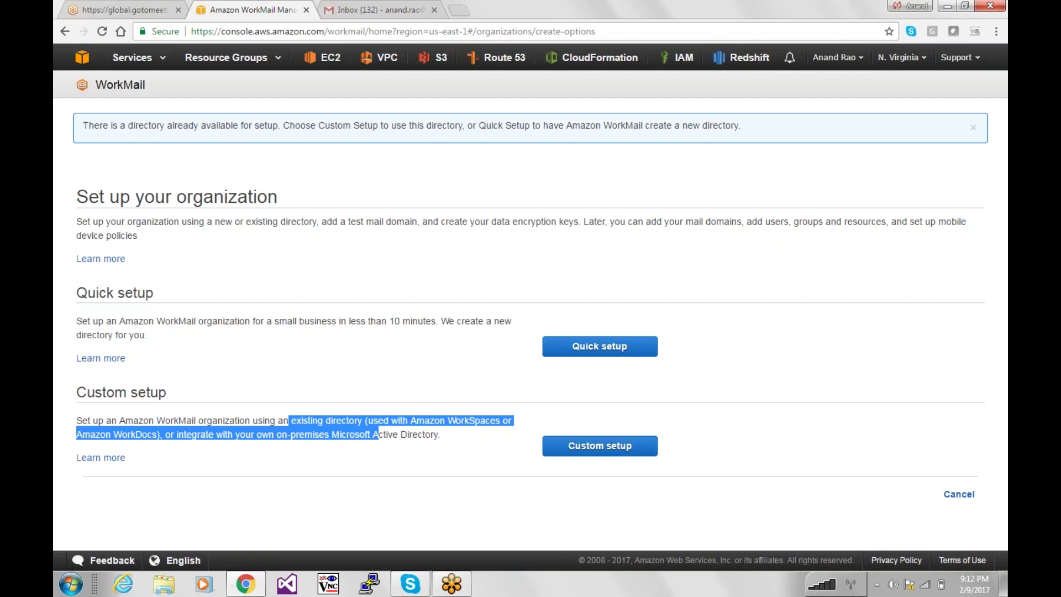
# Create a Custom setup WorkMail organization on the certglobal directory with the default aws/workmail key.
pyautogui.click(368, 428)
pyautogui.click(603, 435)
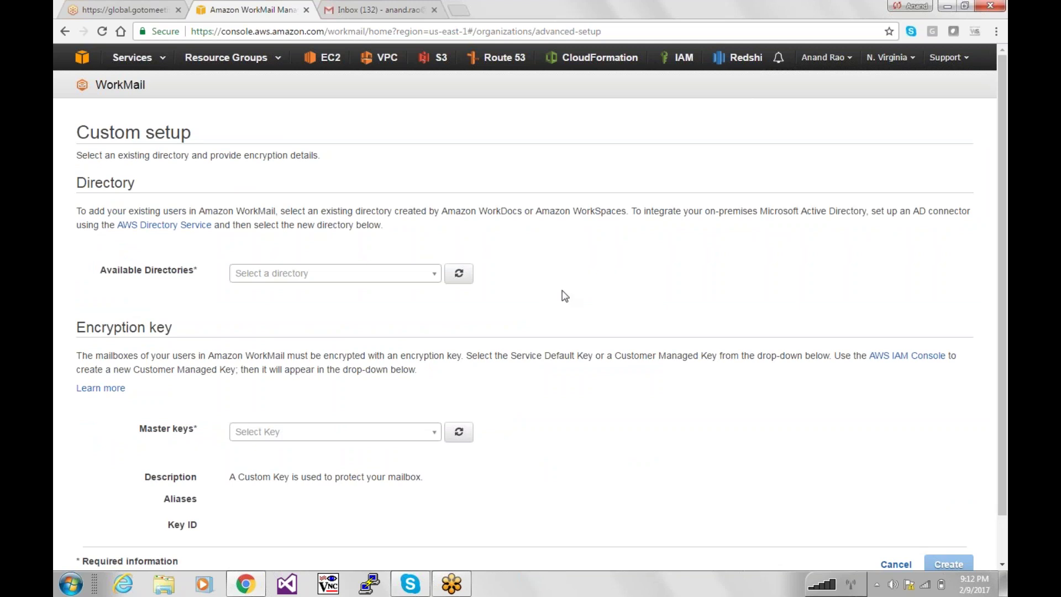
pyautogui.click(357, 275)
pyautogui.click(321, 301)
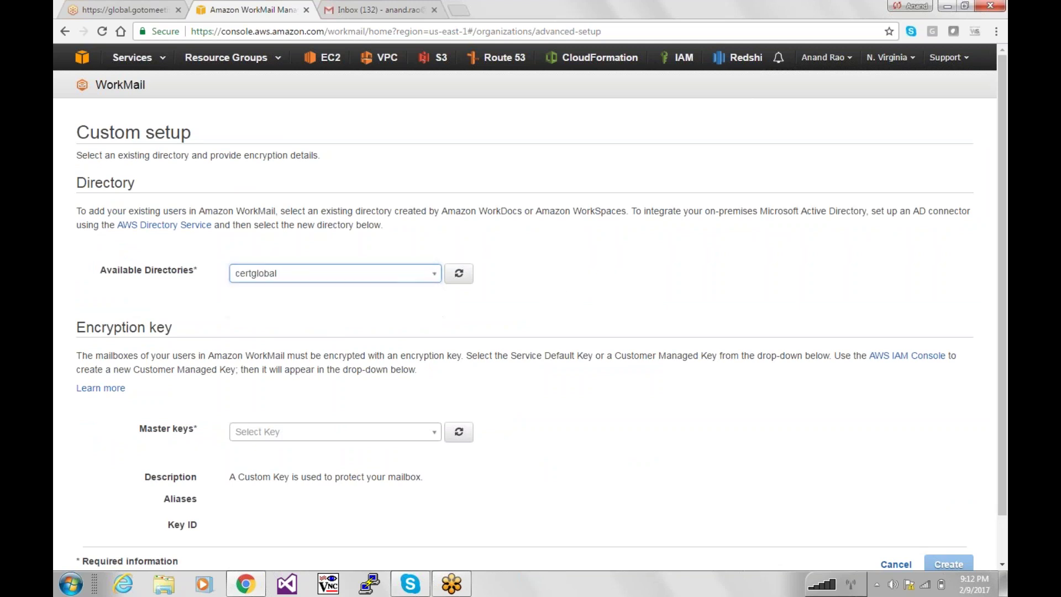
pyautogui.scroll(-3, 559, 340)
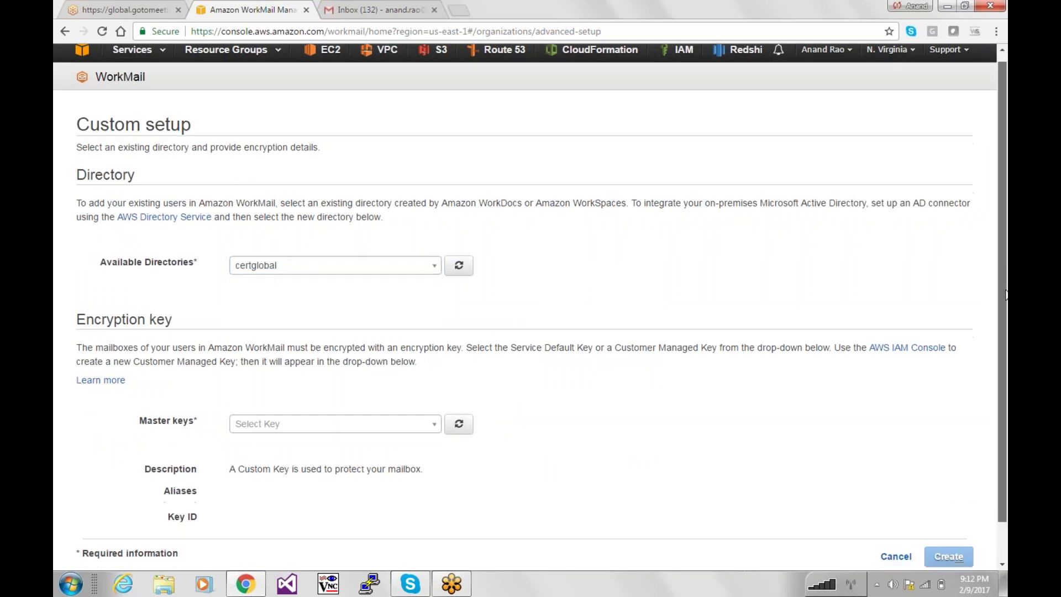
pyautogui.click(420, 382)
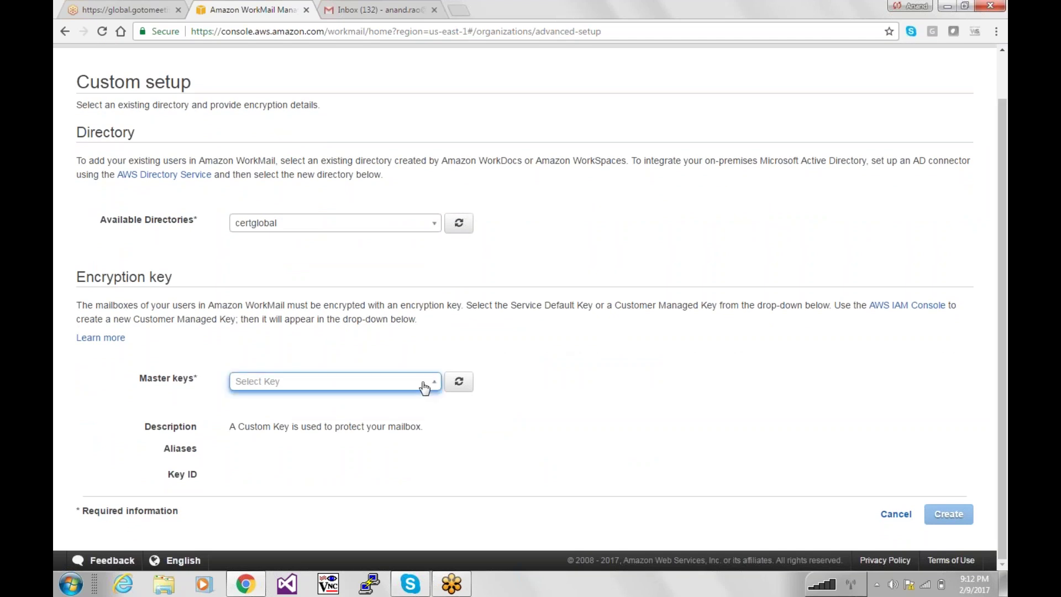
pyautogui.click(318, 409)
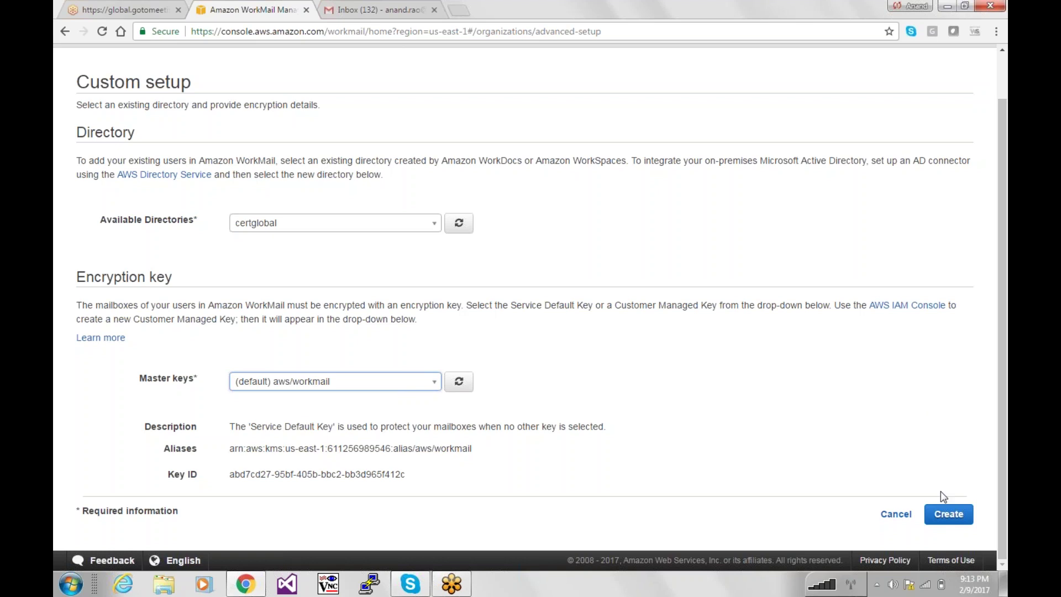
pyautogui.click(956, 515)
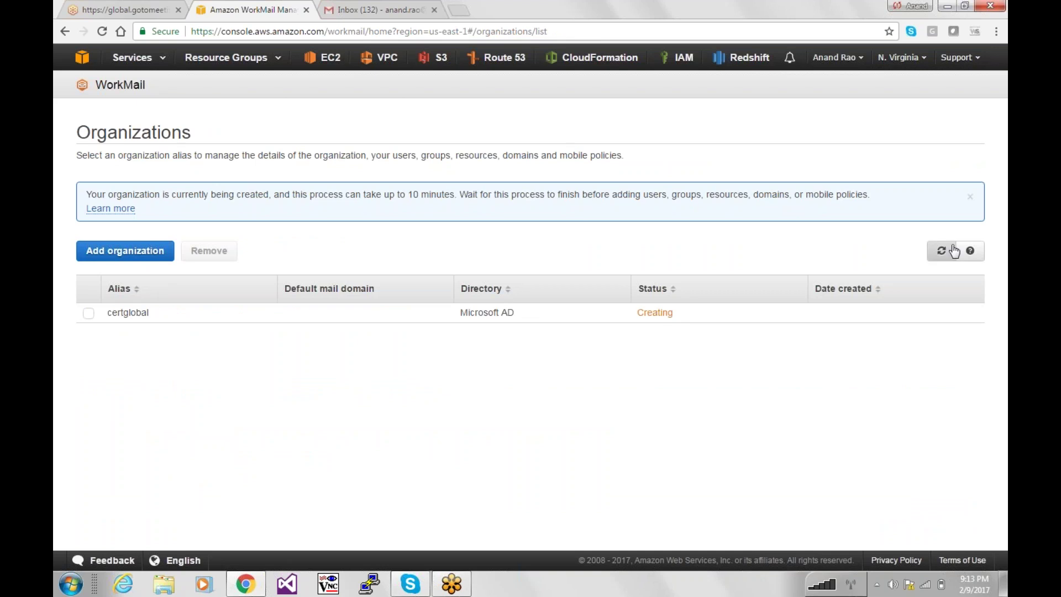
# Refresh the organizations list until certglobal shows Active, then open the certglobal organization.
pyautogui.click(939, 254)
pyautogui.click(940, 249)
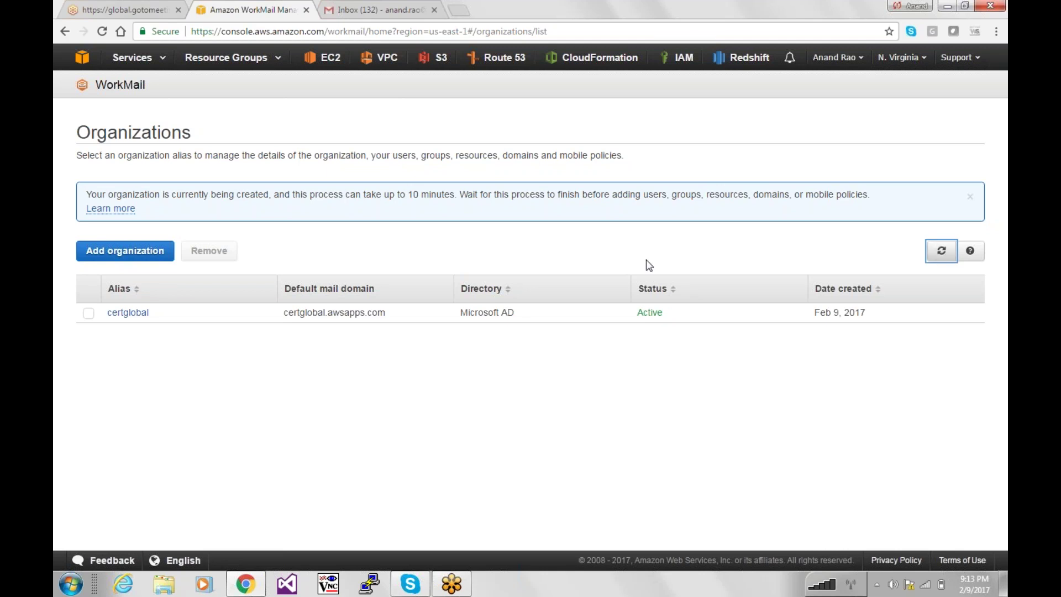
pyautogui.doubleClick(650, 312)
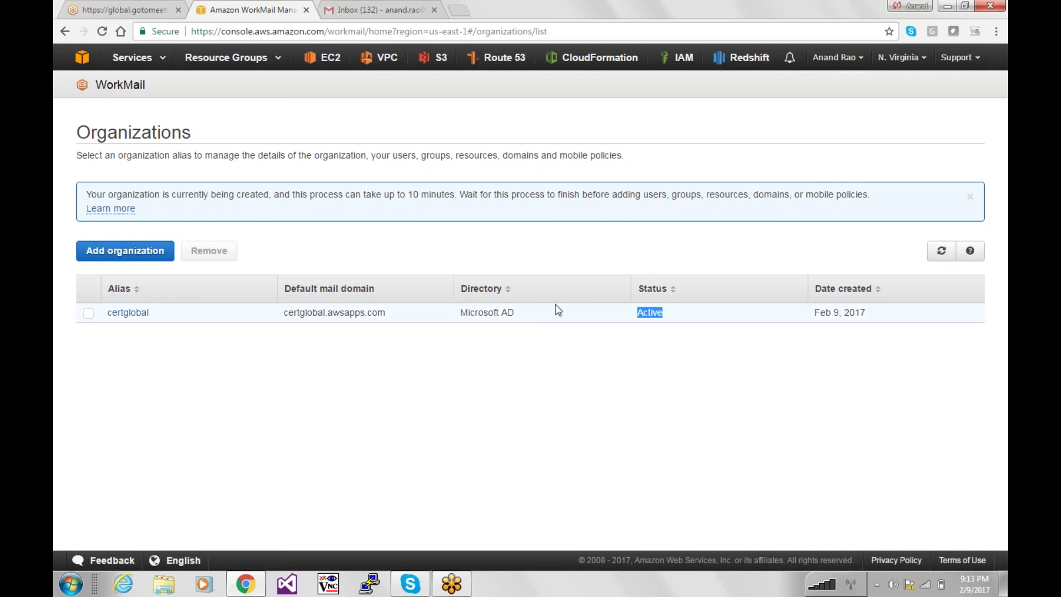
pyautogui.click(118, 314)
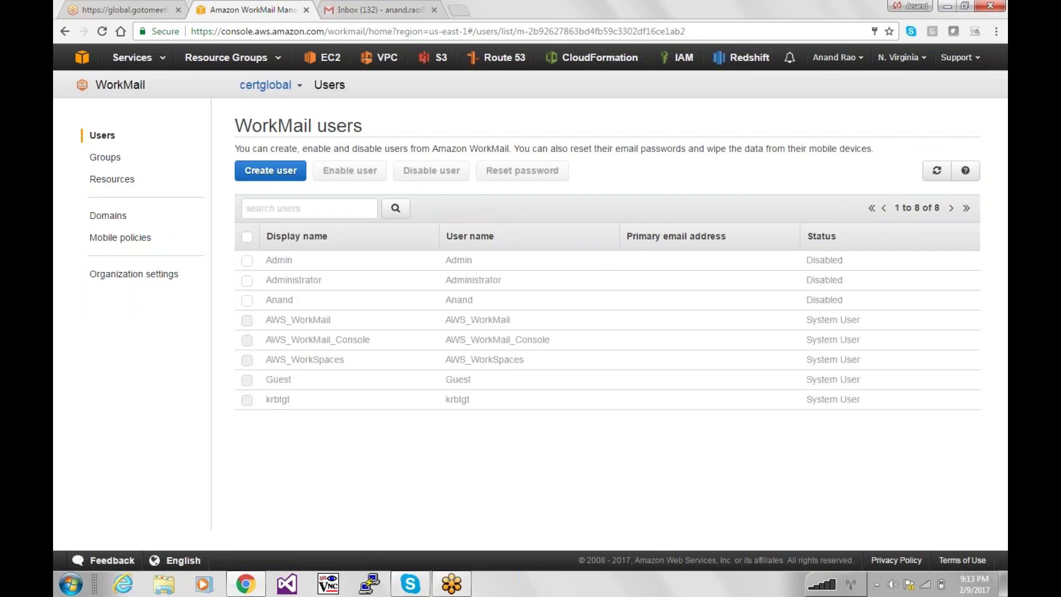
pyautogui.click(247, 301)
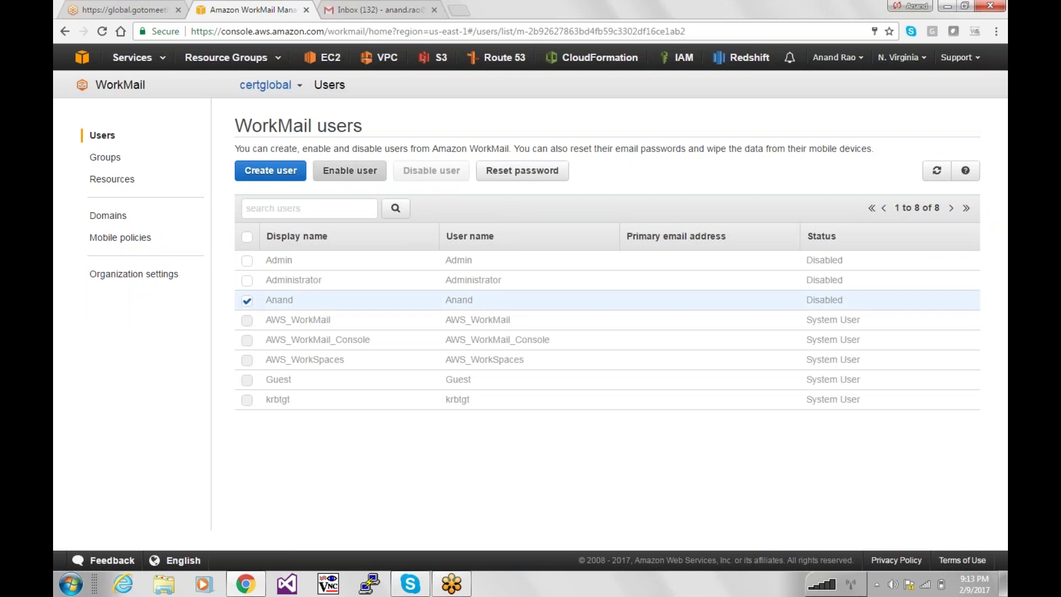
pyautogui.click(369, 176)
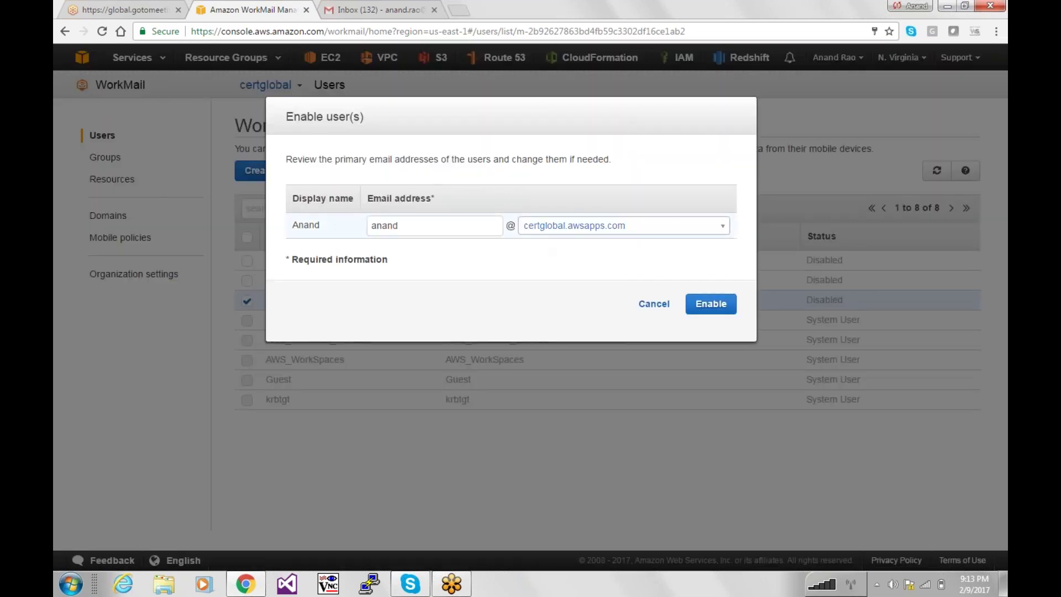
pyautogui.moveTo(423, 232); pyautogui.dragTo(355, 231)
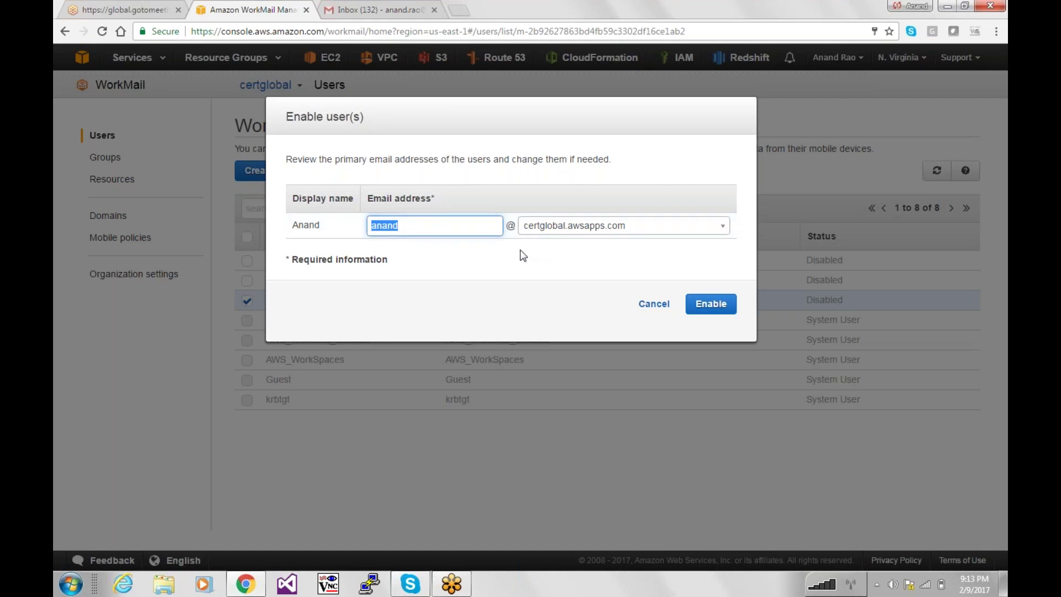
pyautogui.click(631, 236)
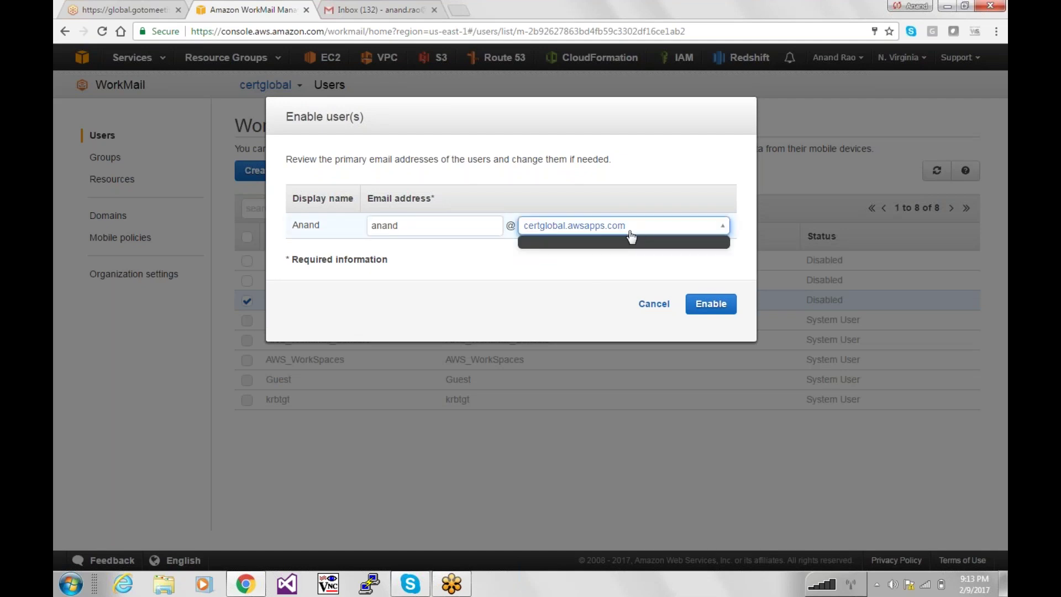
pyautogui.click(707, 304)
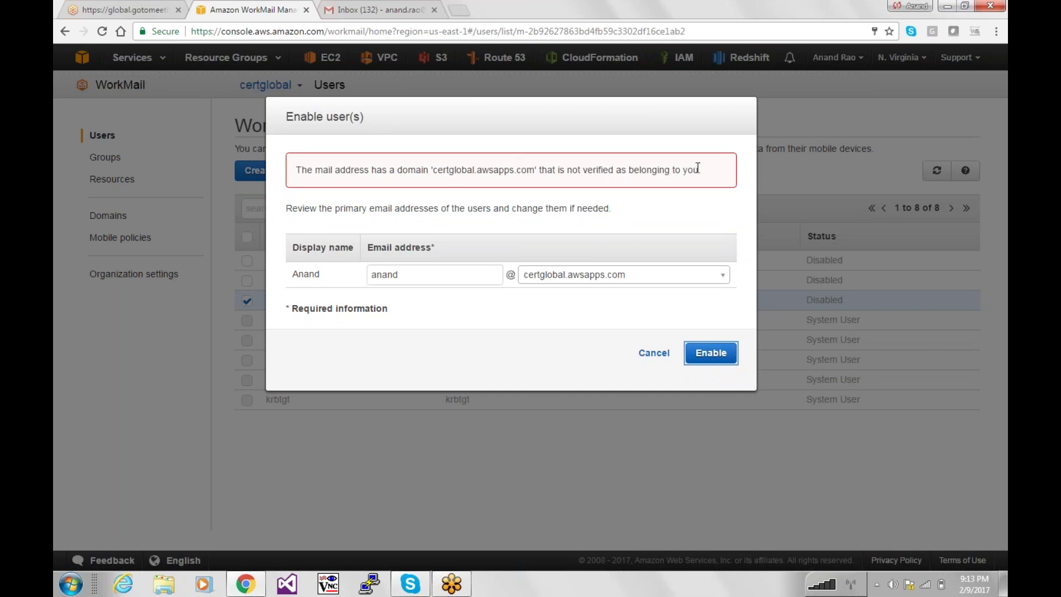
pyautogui.moveTo(698, 168); pyautogui.dragTo(425, 171)
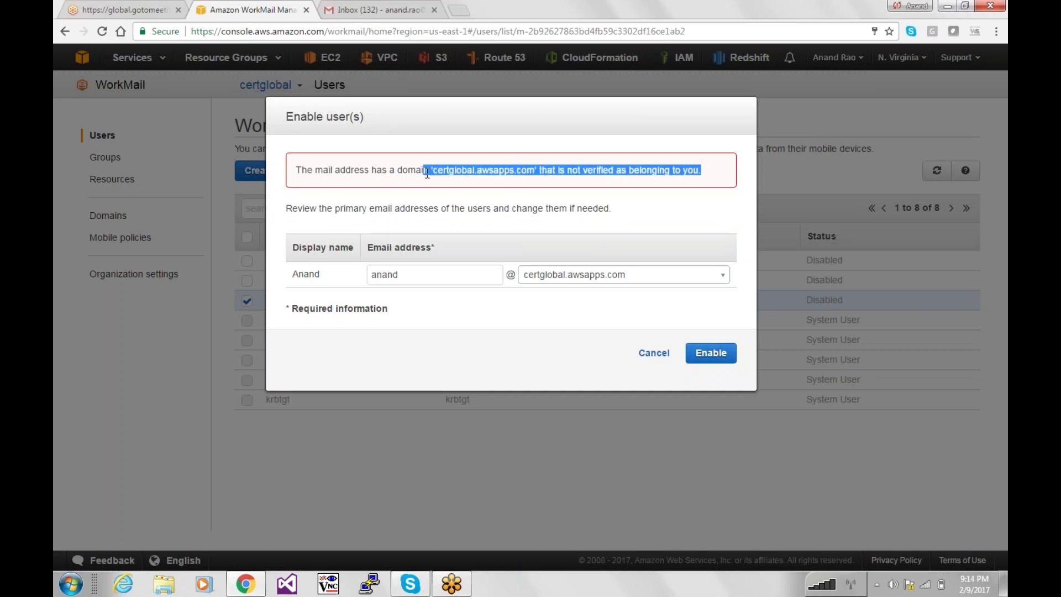
pyautogui.click(427, 174)
pyautogui.click(654, 353)
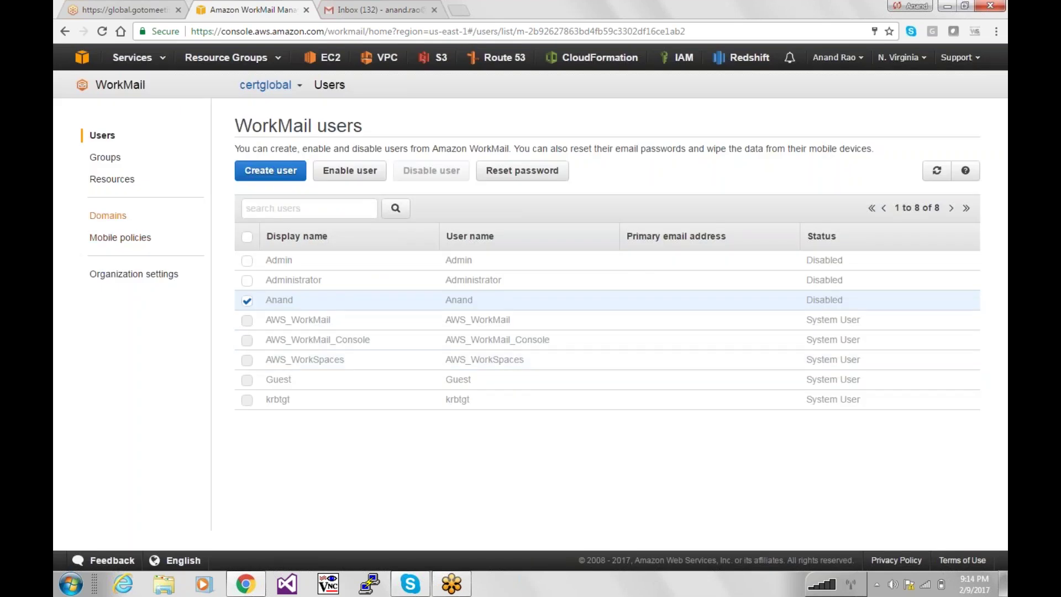
# Open the certglobal.awsapps.com entry in WorkMail's Domains list.
pyautogui.click(109, 216)
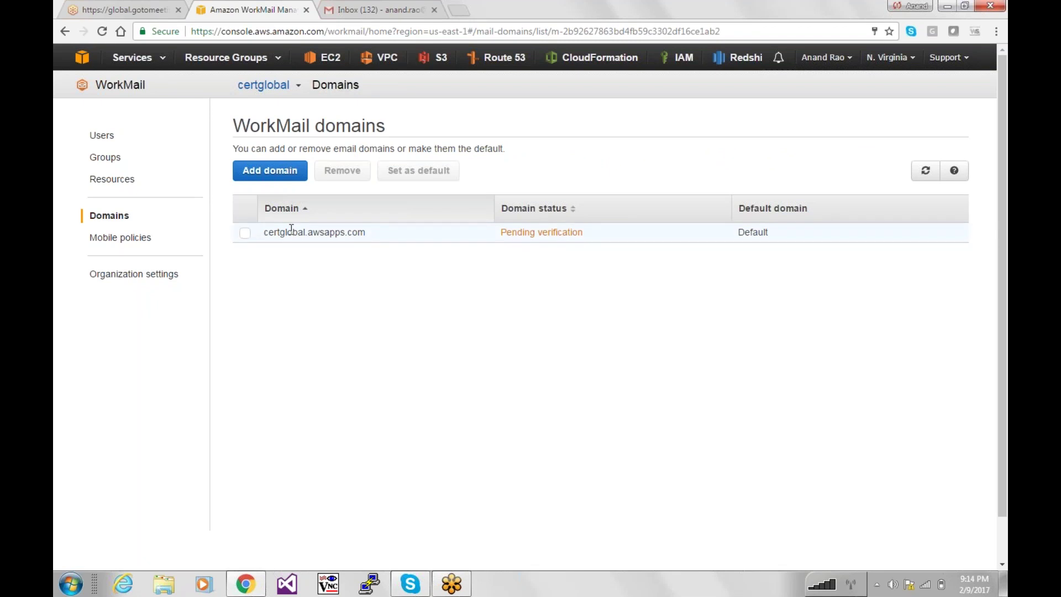
pyautogui.click(245, 232)
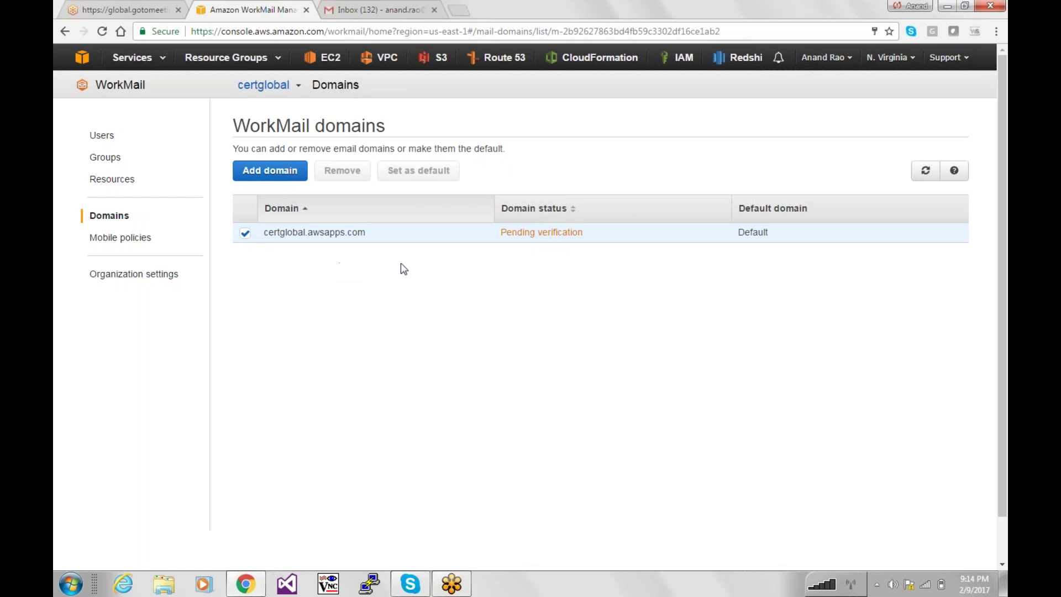
pyautogui.moveTo(131, 237); pyautogui.dragTo(125, 238)
# Review the mobile policy, confirm the domain now shows Verified, and return to Users.
pyautogui.click(125, 239)
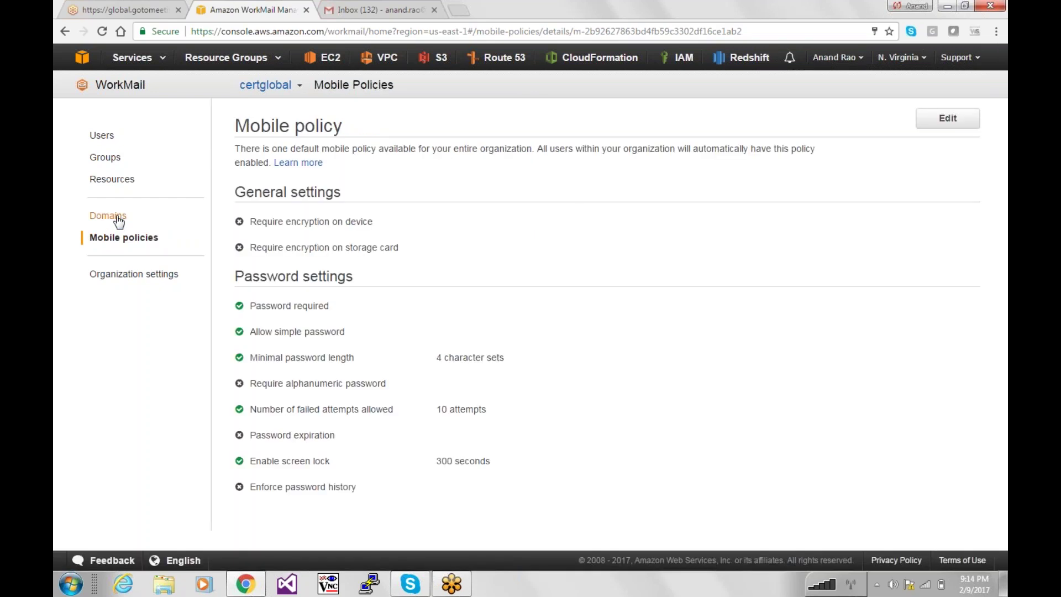
pyautogui.click(118, 219)
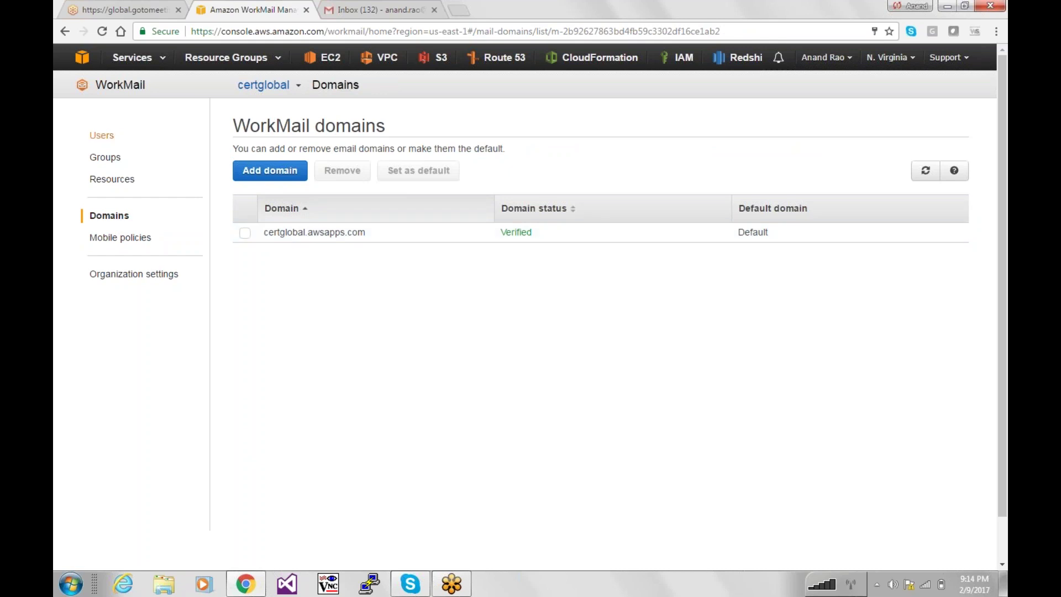
pyautogui.click(101, 138)
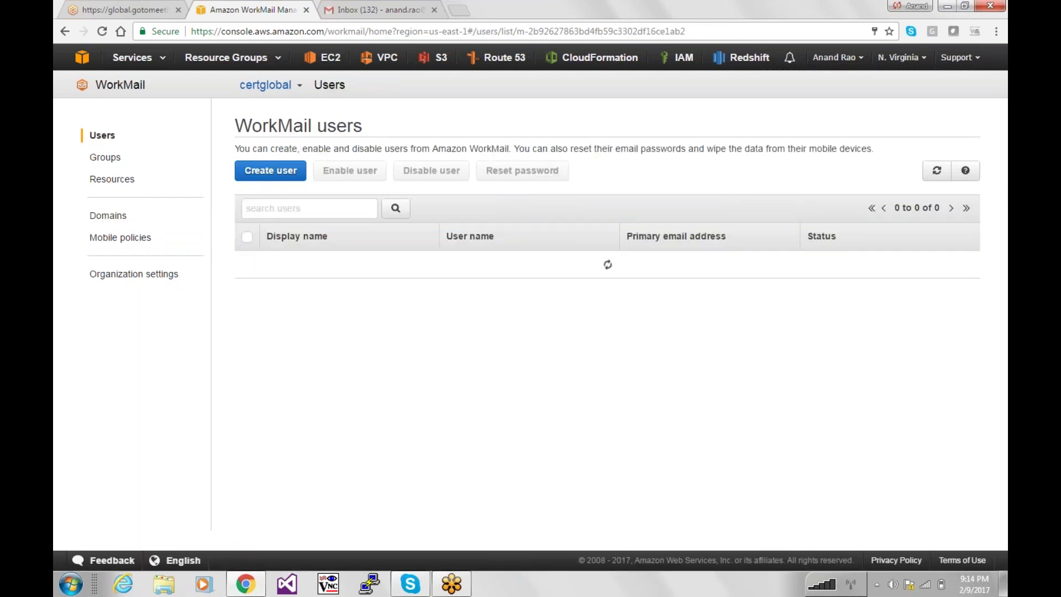
# Enable the disabled user account and confirm it in the dialog.
pyautogui.click(247, 301)
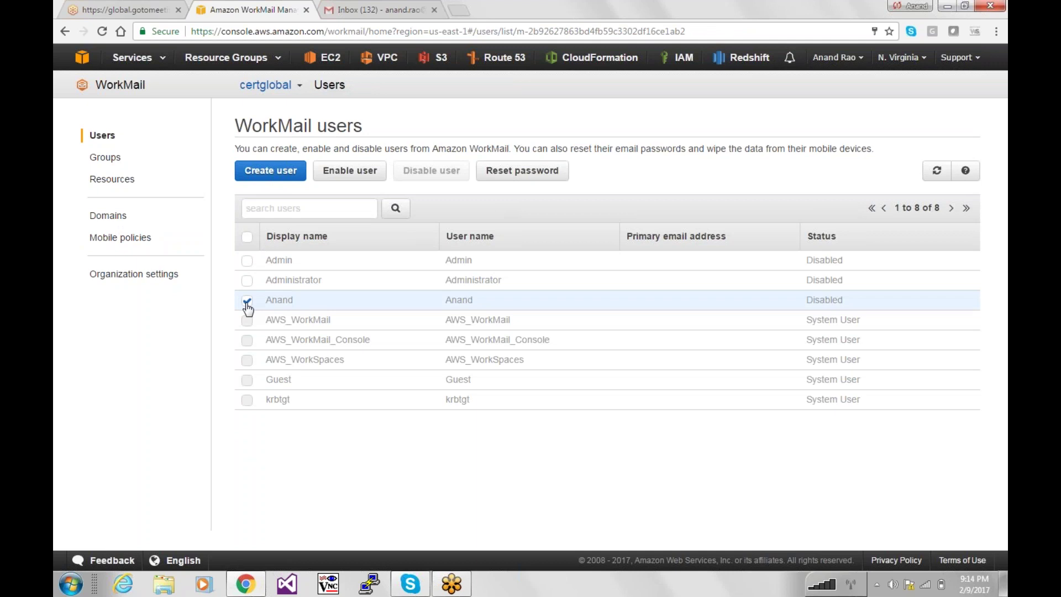
pyautogui.click(350, 170)
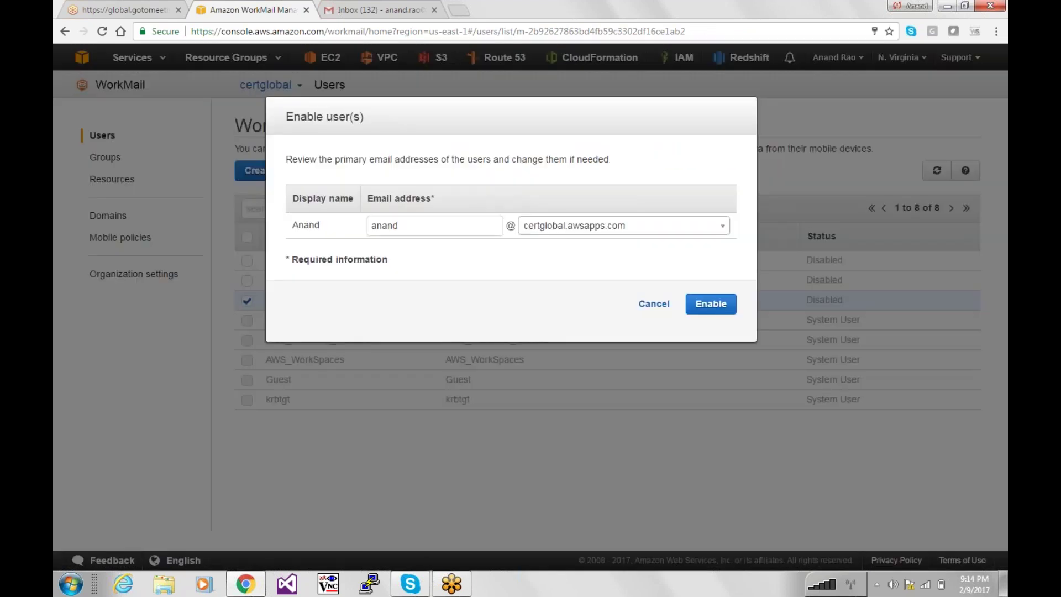
pyautogui.click(725, 308)
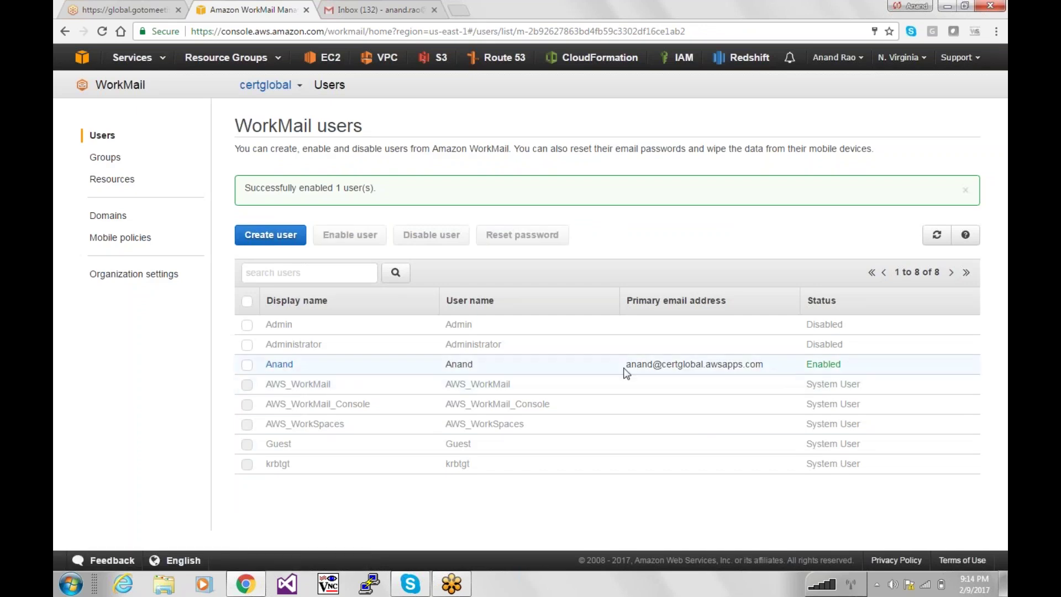
# Check the user's new certglobal.awsapps.com address and open their User details page.
pyautogui.moveTo(626, 371); pyautogui.dragTo(603, 365)
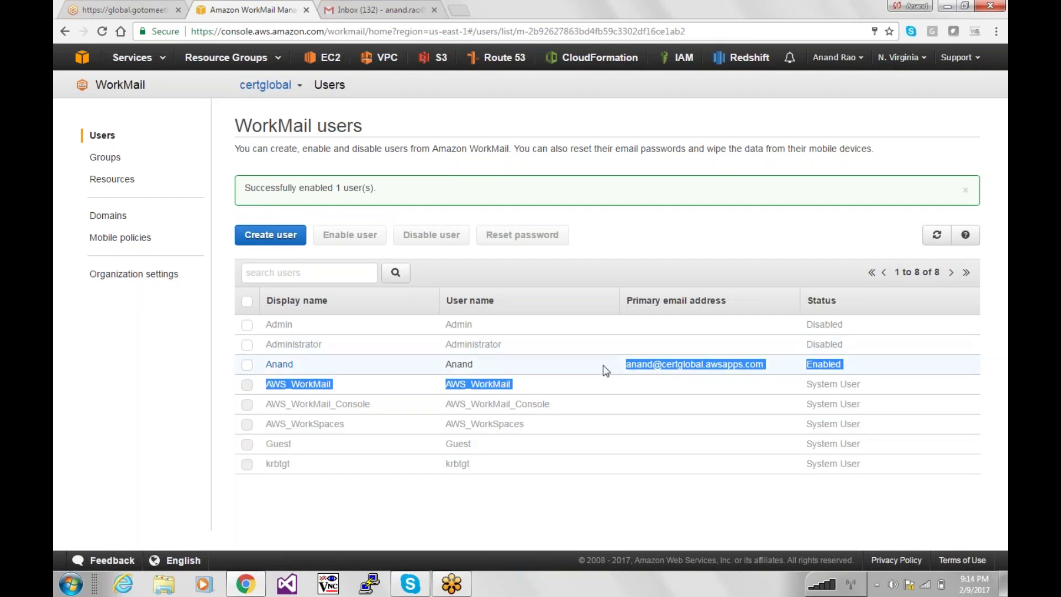
pyautogui.click(425, 382)
pyautogui.click(279, 366)
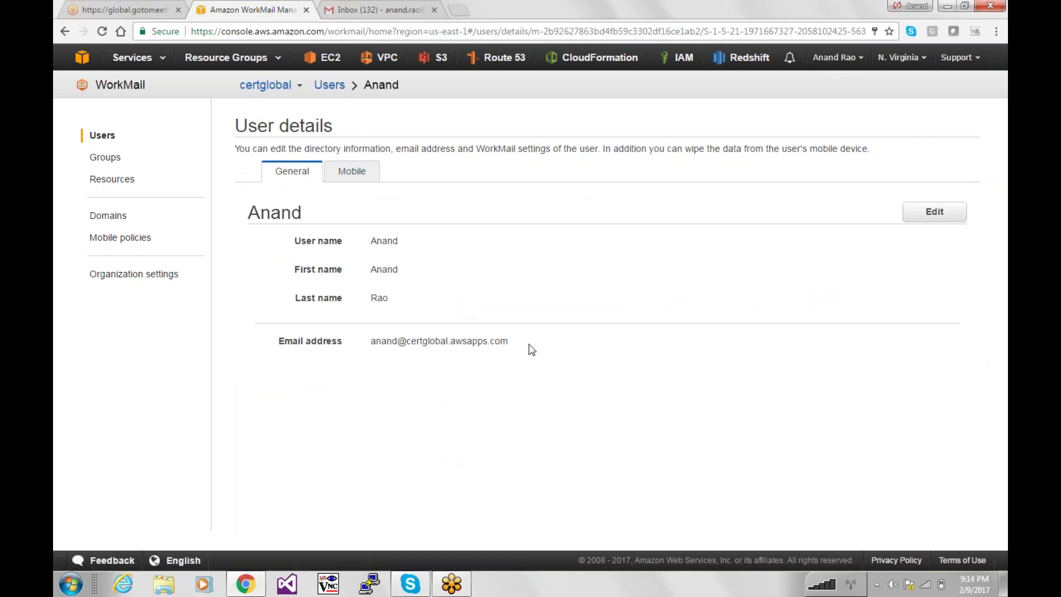
# Confirm the user's Mobile tab lists no devices, then launch the Web Application from Organization settings.
pyautogui.moveTo(521, 345); pyautogui.dragTo(369, 344)
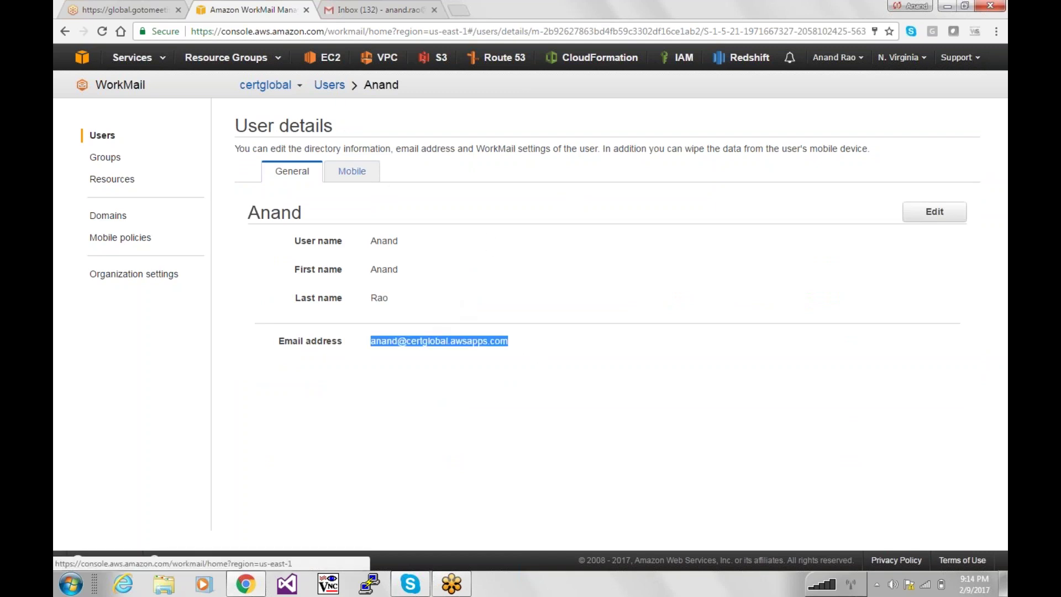
pyautogui.click(352, 171)
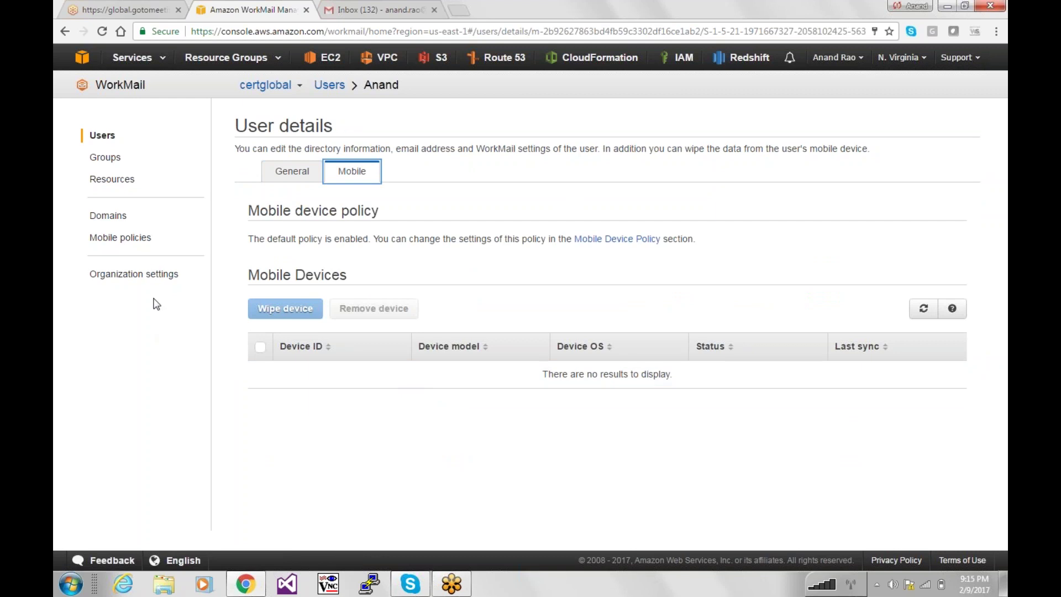
pyautogui.click(134, 274)
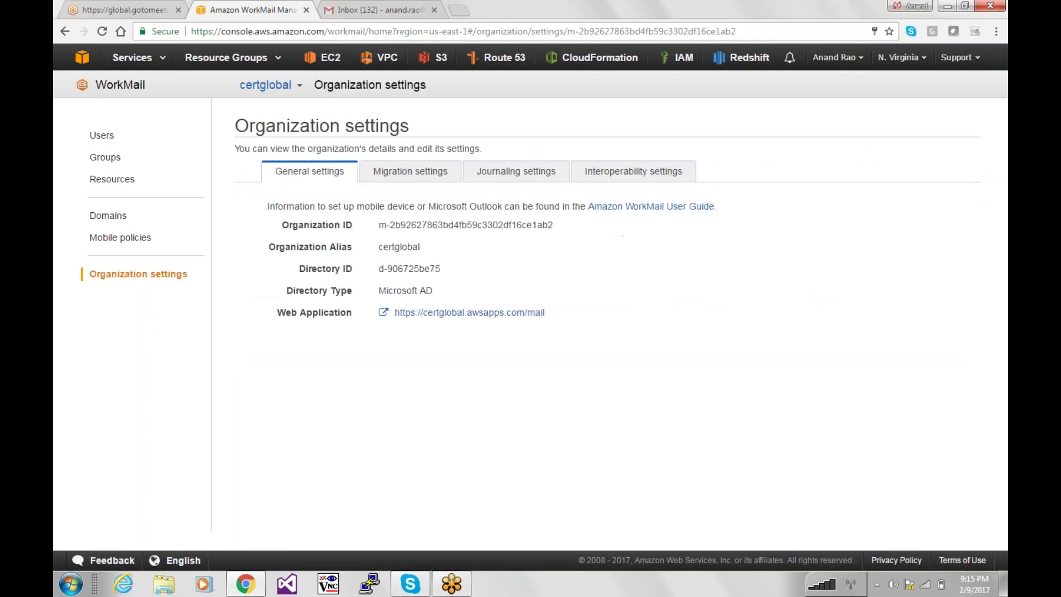
pyautogui.click(468, 315)
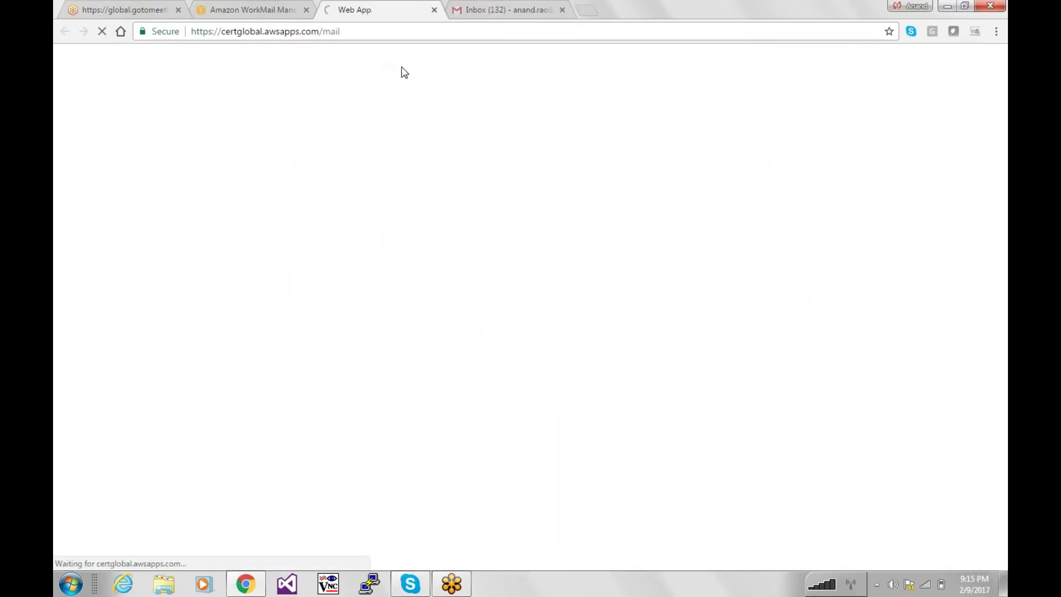
# Try signing in to the WorkMail web app using the browser's saved credentials.
pyautogui.click(271, 8)
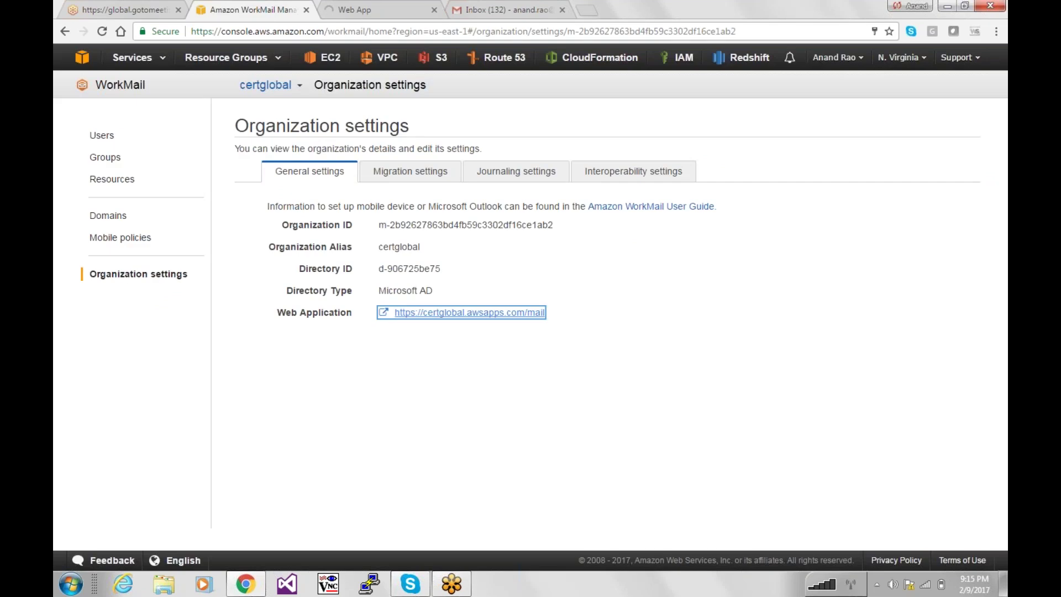
pyautogui.click(101, 138)
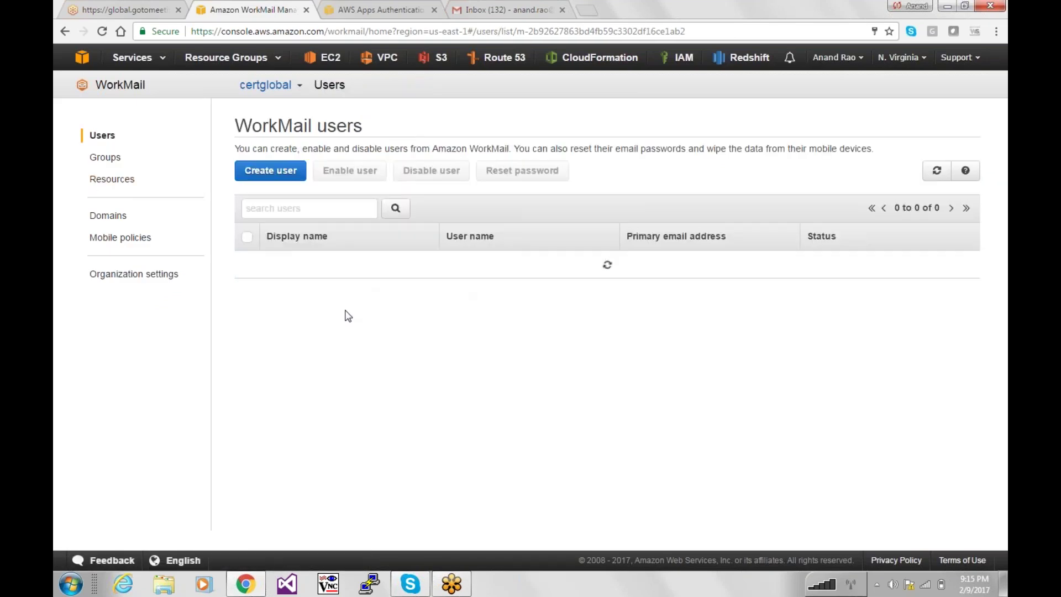
pyautogui.click(326, 6)
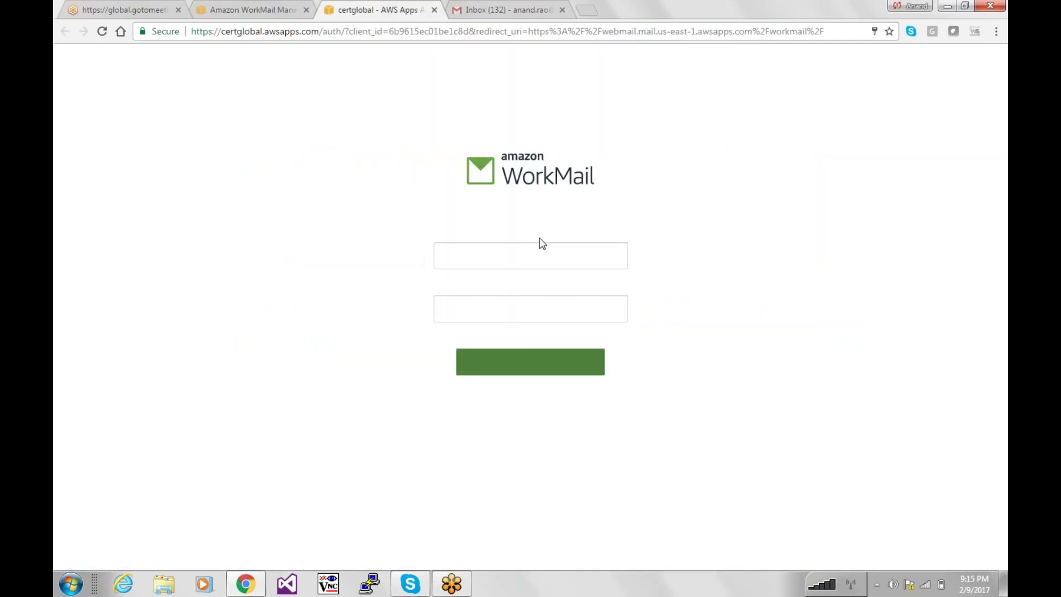
pyautogui.click(540, 244)
pyautogui.press('Down')
pyautogui.press('Return')
pyautogui.press('Tab')
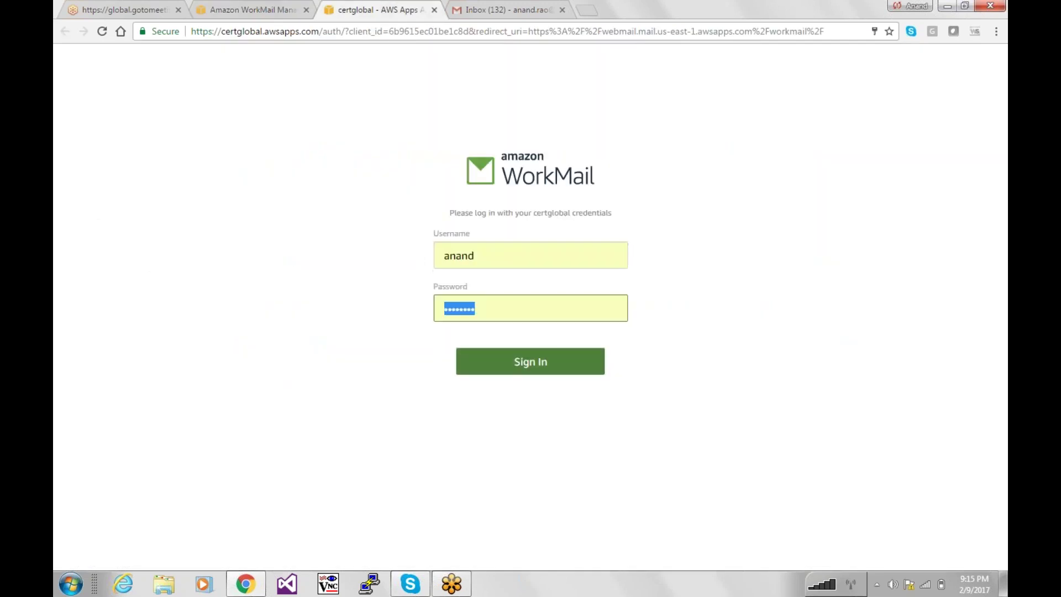
pyautogui.press('Return')
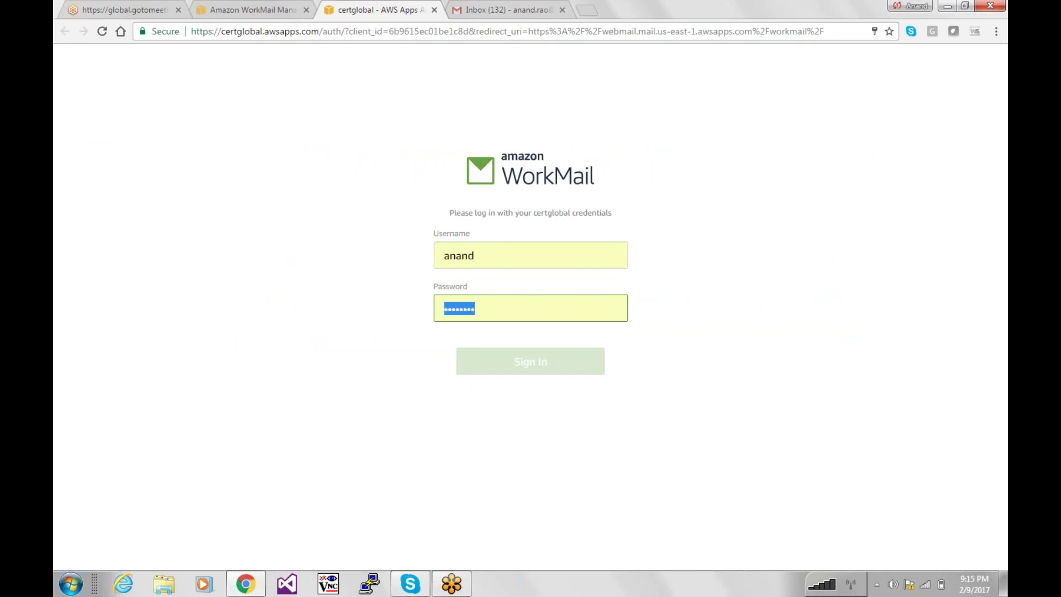
# Retype the password and resubmit; after Authentication Failed, return to the console's users list.
pyautogui.write('***')
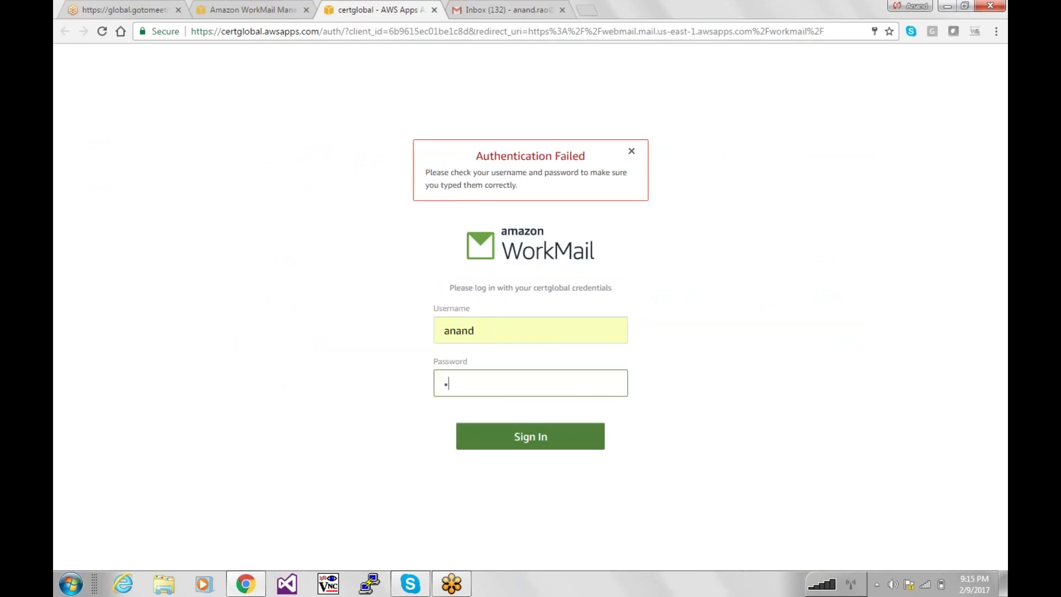
pyautogui.press('Return')
pyautogui.click(520, 333)
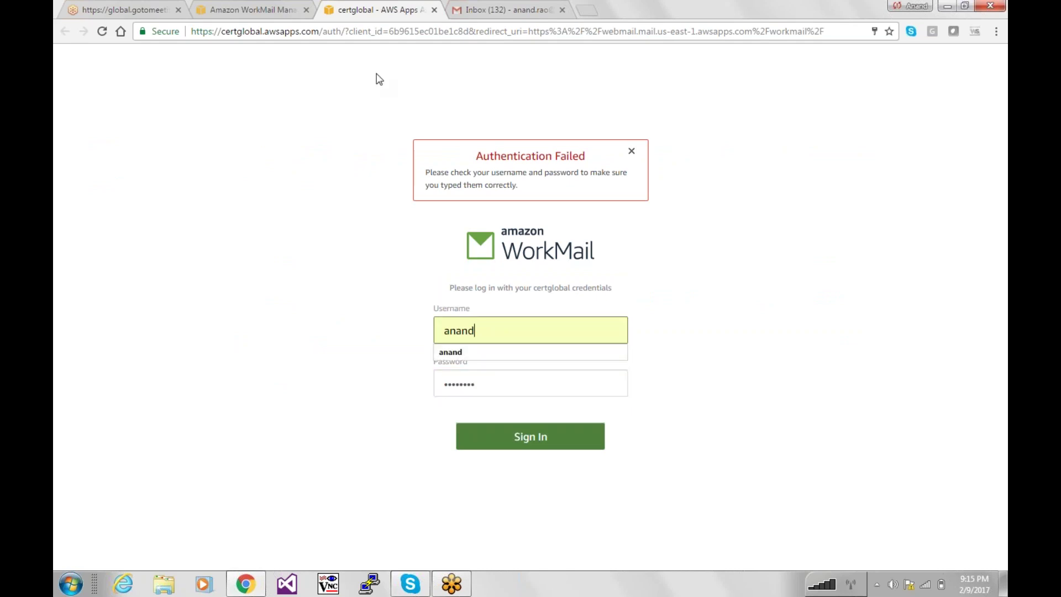
pyautogui.click(274, 8)
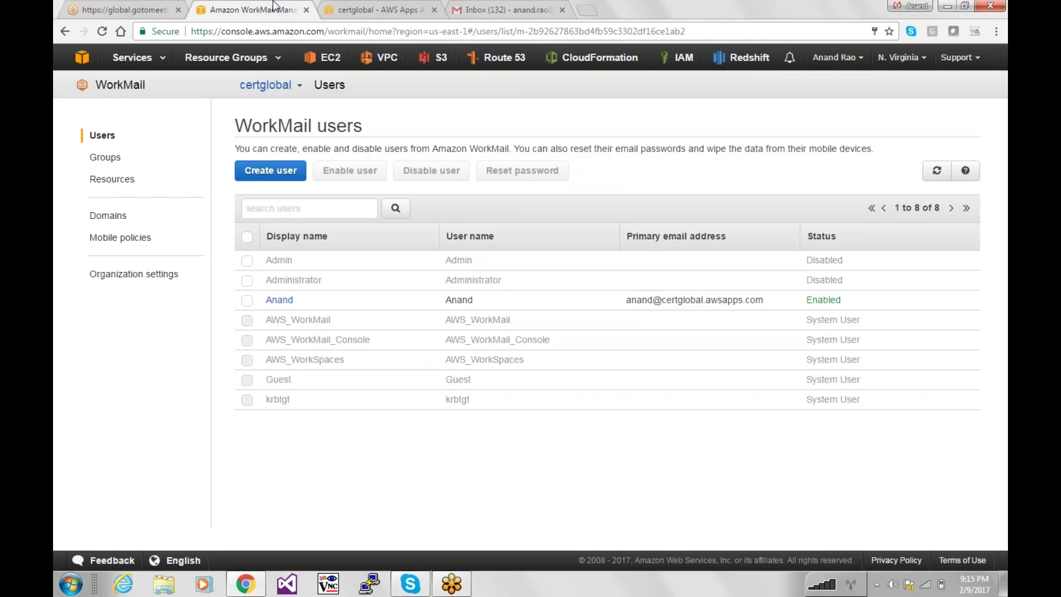
# Reset the enabled user's password in the console, then sign in to the web app with it.
pyautogui.click(248, 301)
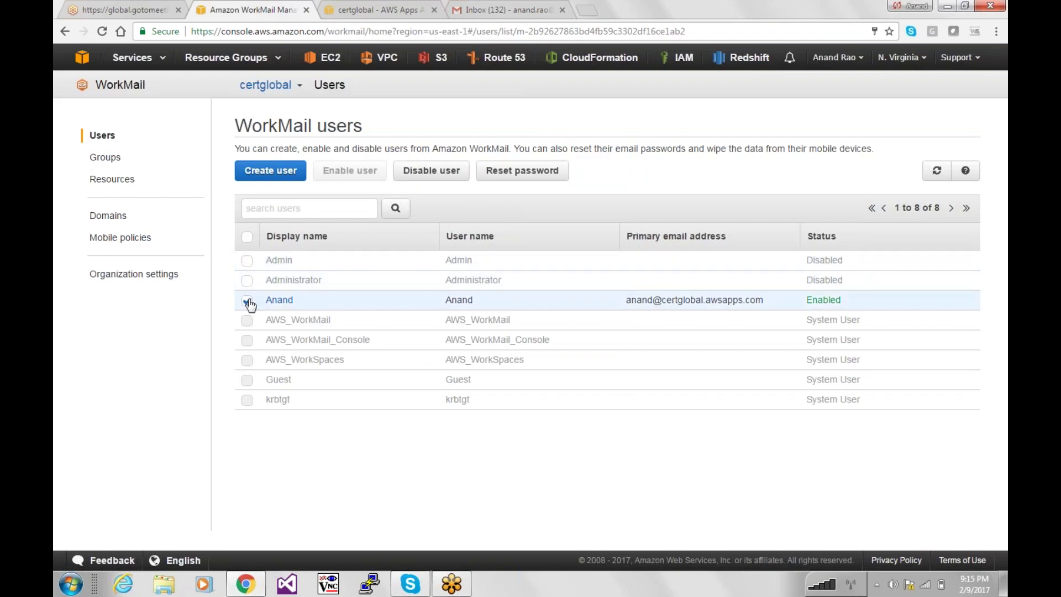
pyautogui.click(530, 172)
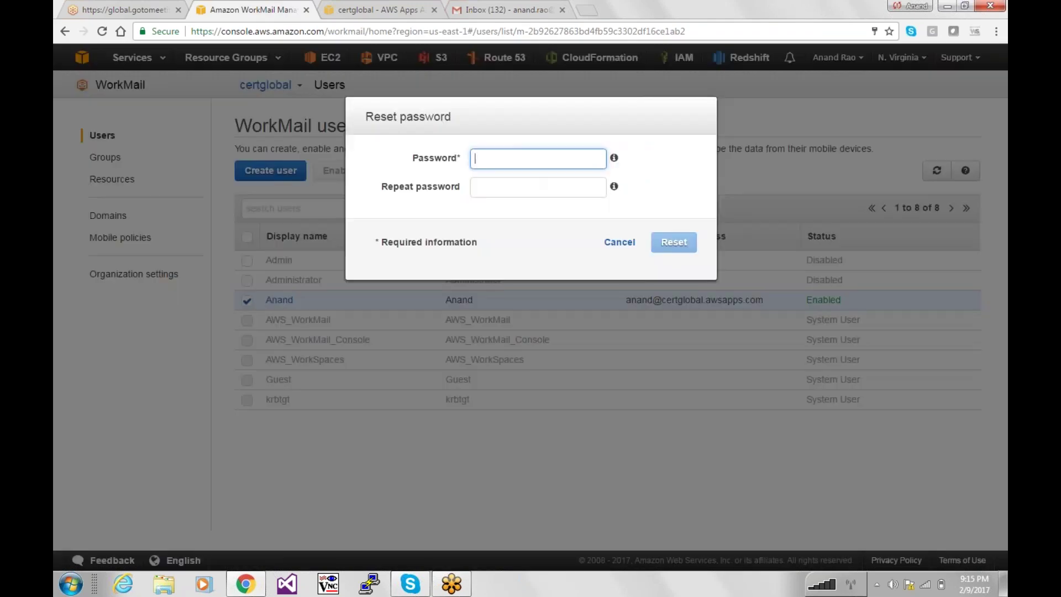
pyautogui.click(533, 165)
pyautogui.write('P•••••••')
pyautogui.press('Tab')
pyautogui.write('••••••••')
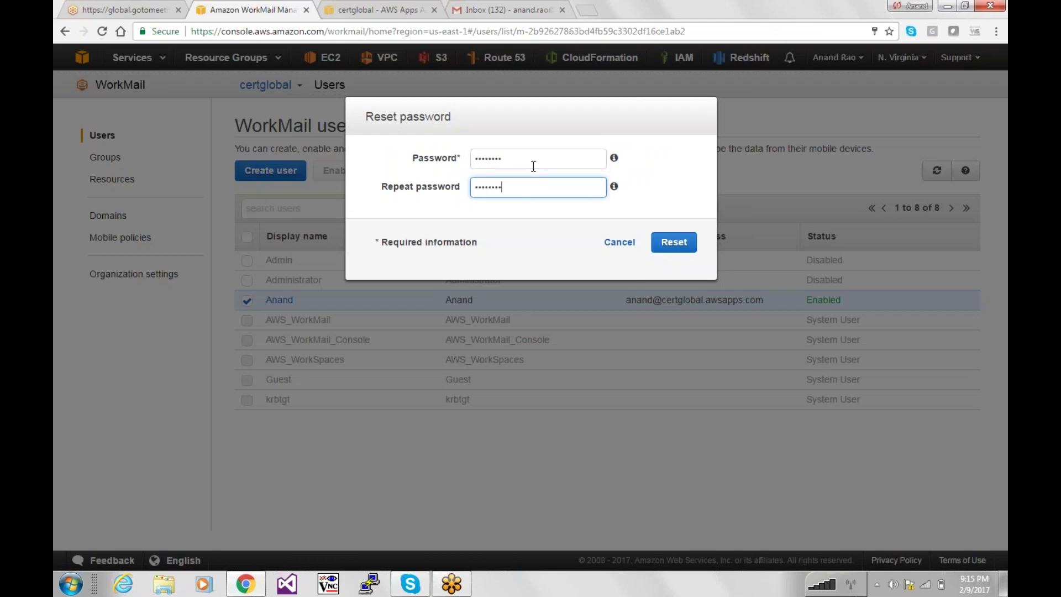
pyautogui.click(691, 243)
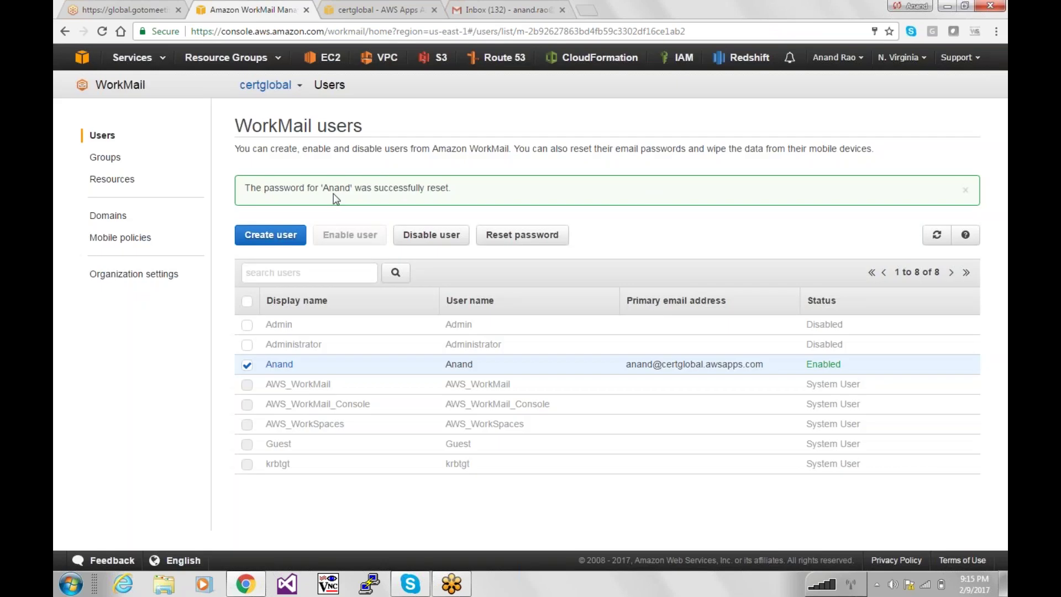
pyautogui.click(347, 7)
pyautogui.click(485, 438)
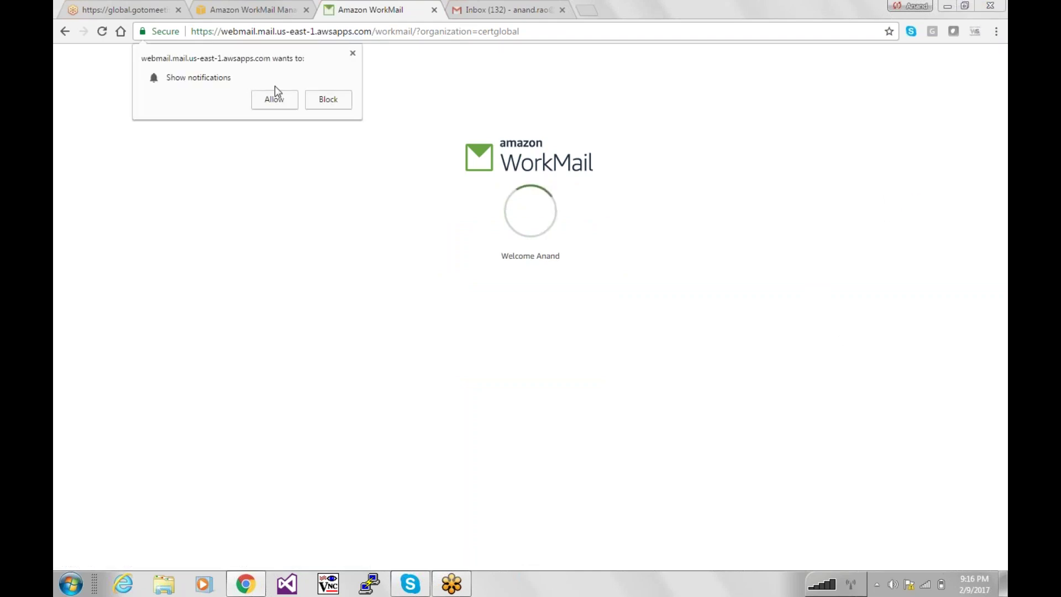
# Block Chrome's notification request while the empty WorkMail inbox loads.
pyautogui.click(327, 99)
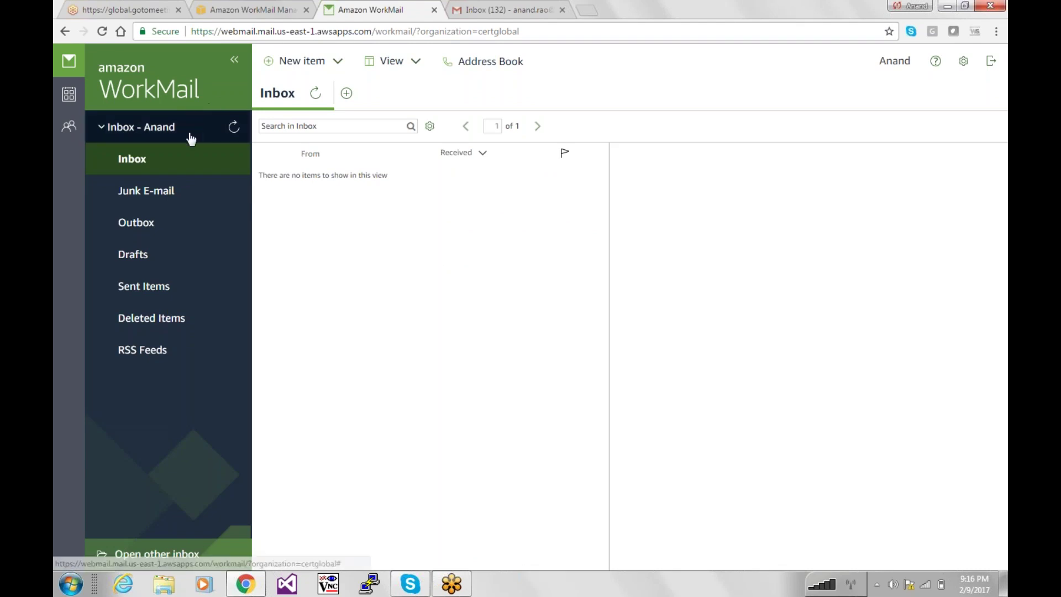
# Start a new email to the external test address with subject 'Testing webapps / aws webmail'.
pyautogui.click(313, 62)
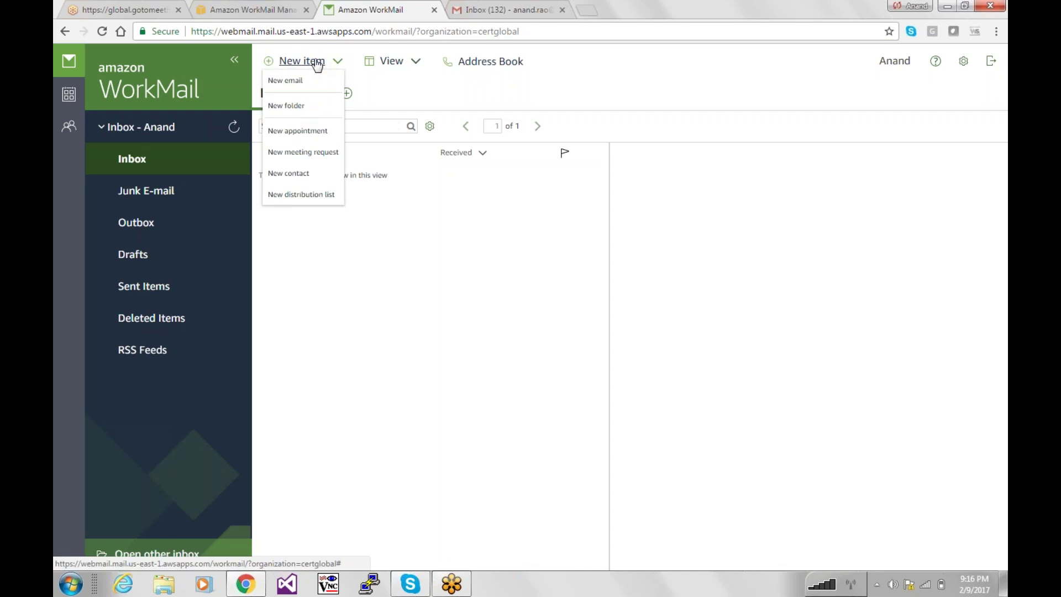
pyautogui.click(295, 88)
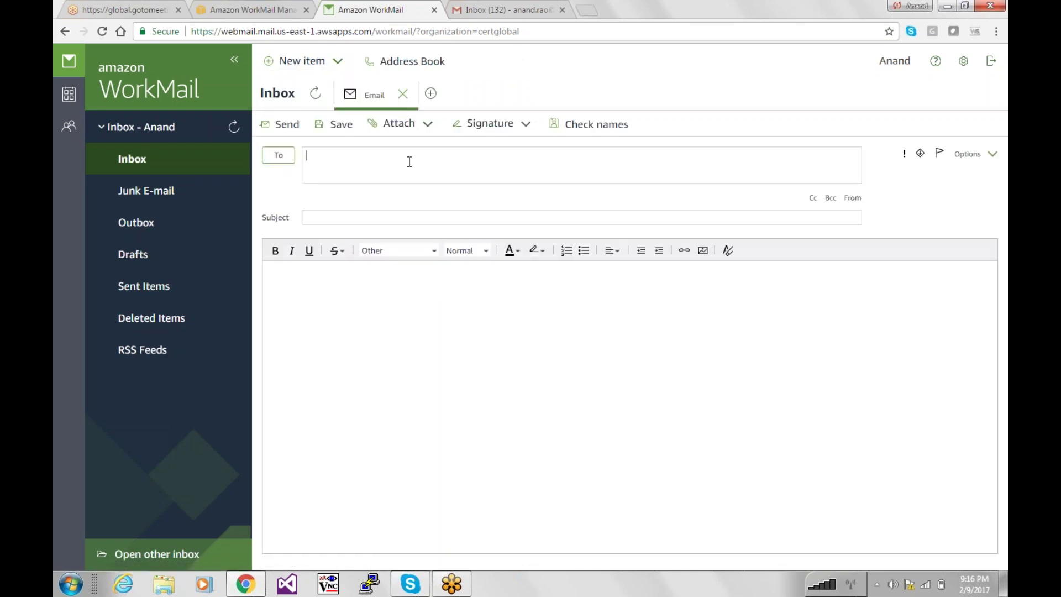
pyautogui.press('Tab')
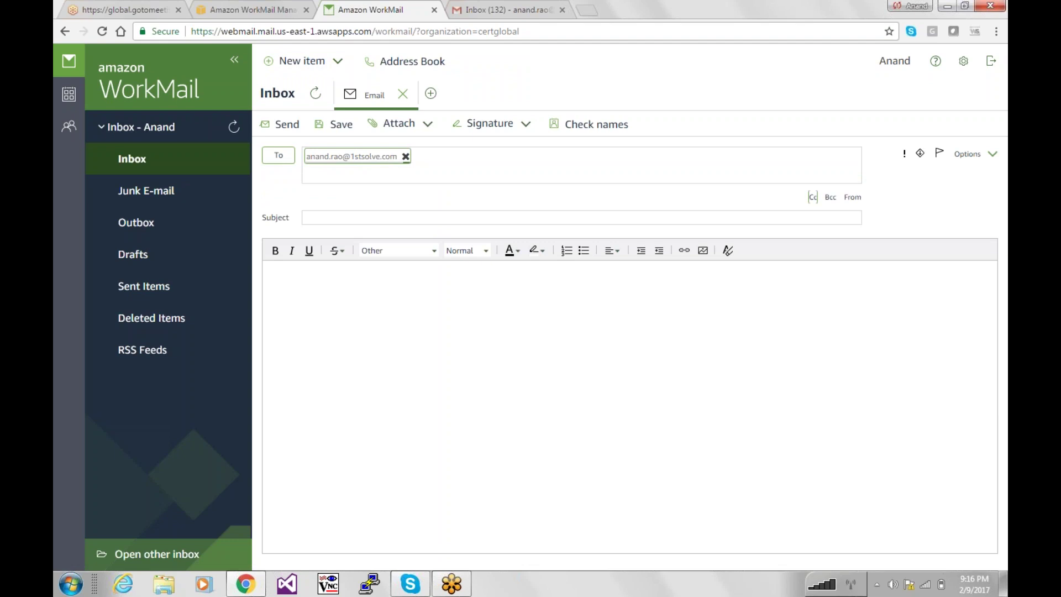
pyautogui.click(338, 218)
pyautogui.write('Testing webapps /')
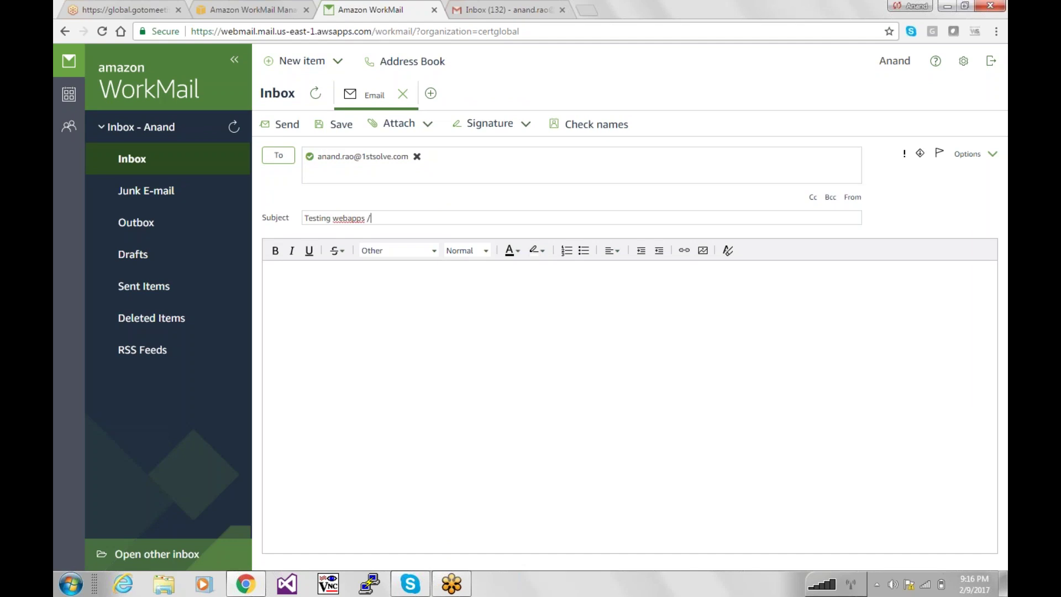
pyautogui.write(' aws webm')
pyautogui.write('ail')
# Write 'hi There, Using Amazon workspaces and workmail. pretty kool.' with a Cheers sign-off, then send.
pyautogui.click(307, 303)
pyautogui.write('hi')
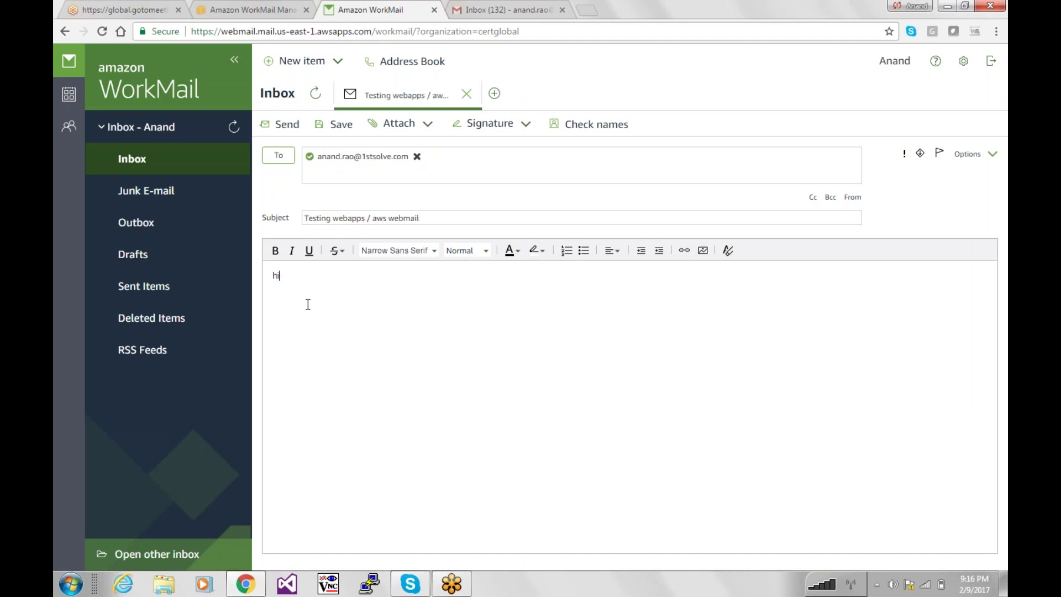
pyautogui.write(' Tha')
pyautogui.press('BackSpace')
pyautogui.write('There, ')
pyautogui.write('Using Amaozn')
pyautogui.press('BackSpace')
pyautogui.press('BackSpace')
pyautogui.write('zon weork')
pyautogui.press('BackSpace')
pyautogui.press('BackSpace')
pyautogui.write('paces and w')
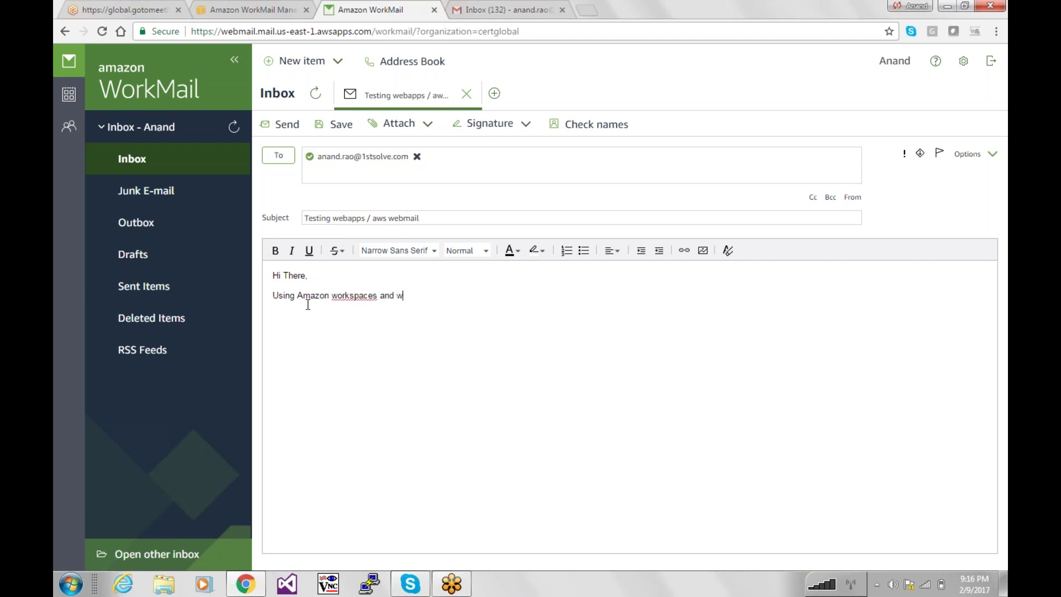
pyautogui.write('orkmail. pretty kool.')
pyautogui.press('Return')
pyautogui.press('Return')
pyautogui.write('Cheers')
pyautogui.press('Return')
pyautogui.write('Anand')
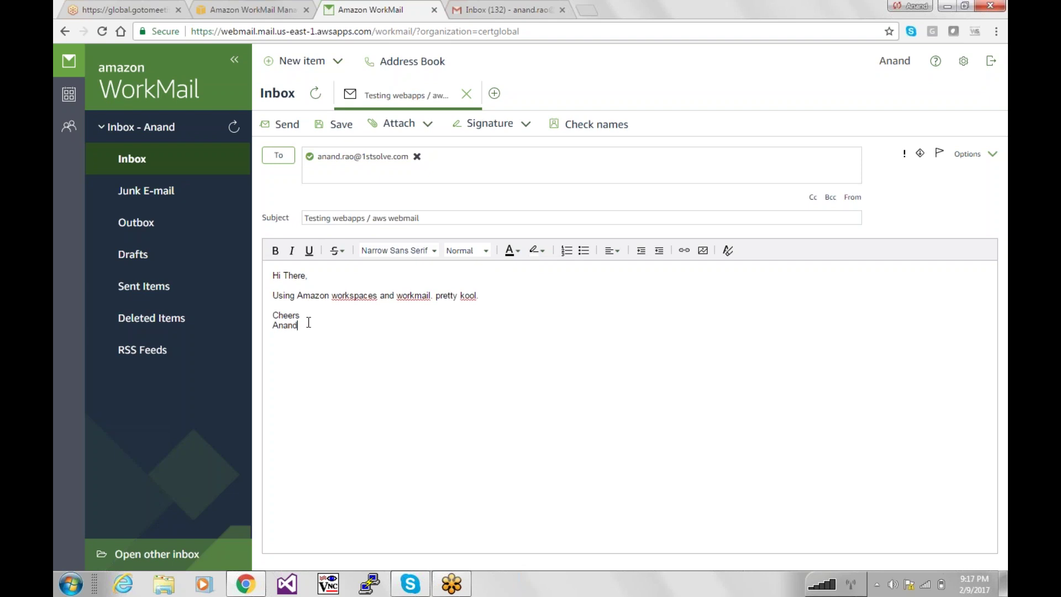
pyautogui.click(291, 131)
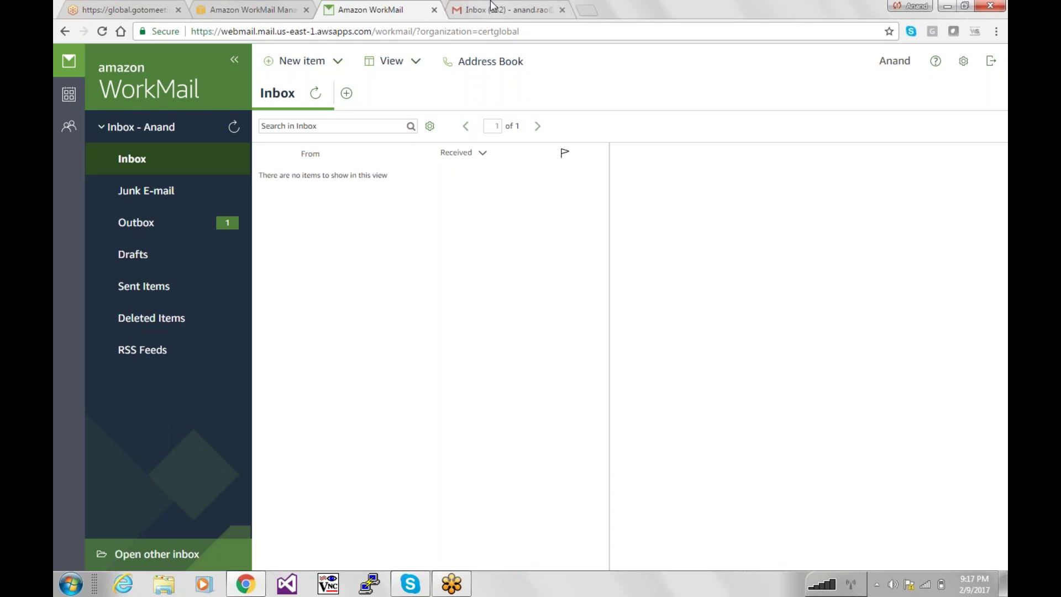
# Open WorkMail's Sent Items and reload the Gmail inbox to look for the test email.
pyautogui.click(503, 9)
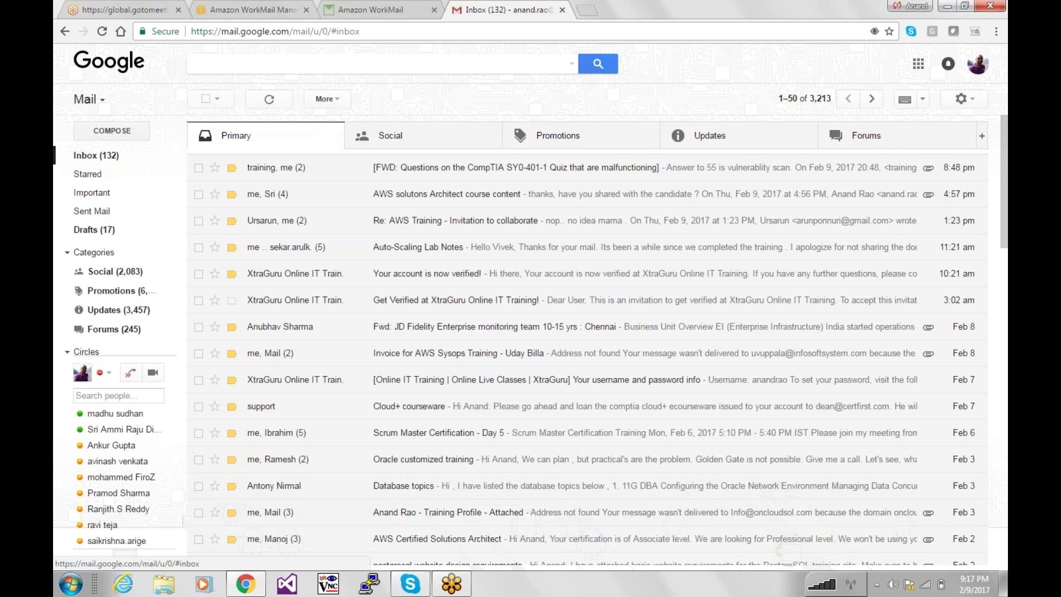
pyautogui.click(344, 7)
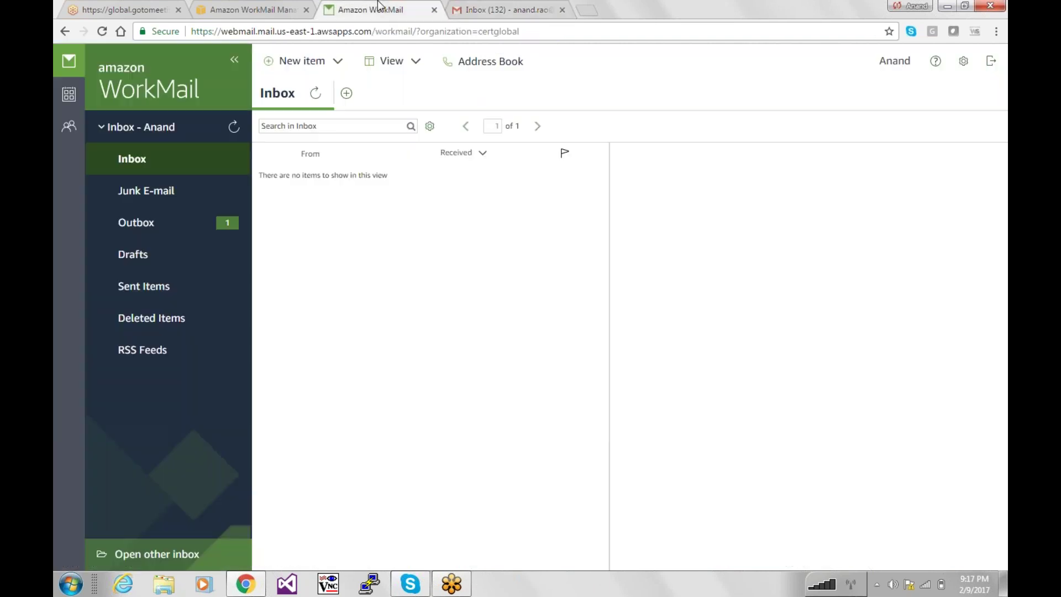
pyautogui.click(139, 293)
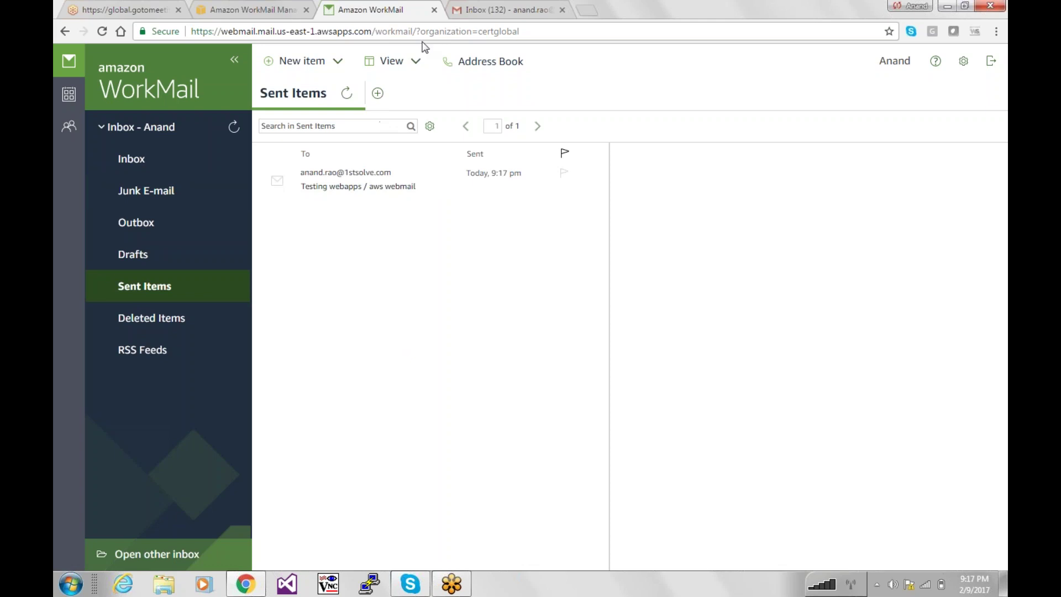
pyautogui.click(465, 9)
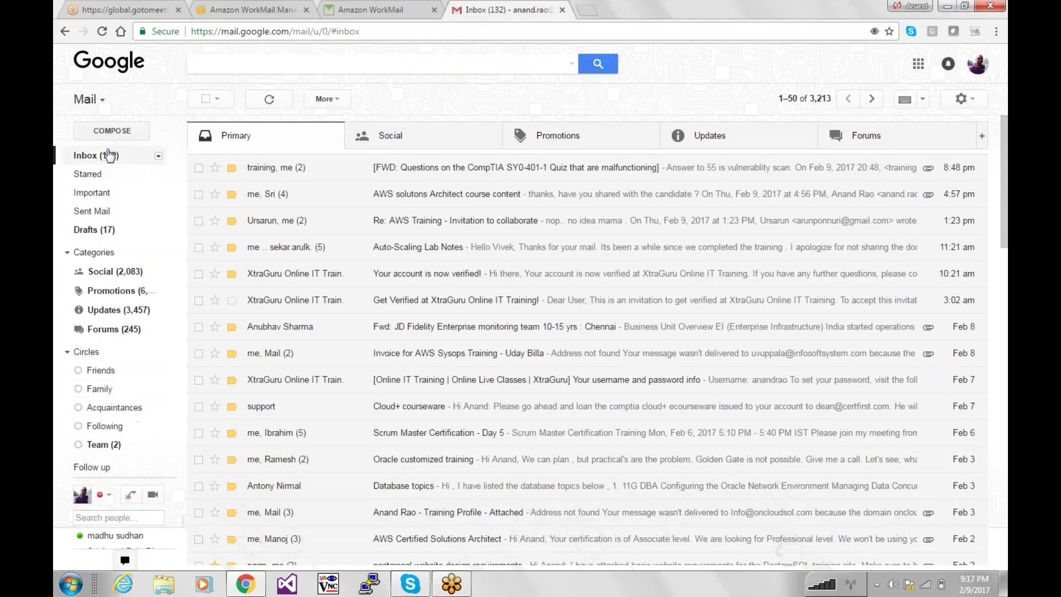
pyautogui.click(98, 156)
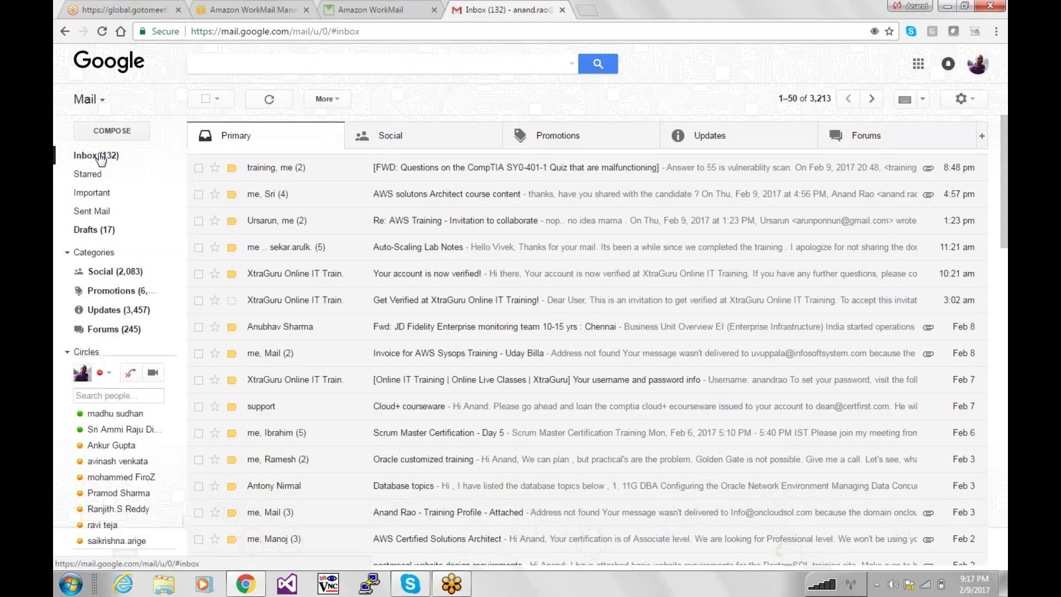
pyautogui.click(100, 159)
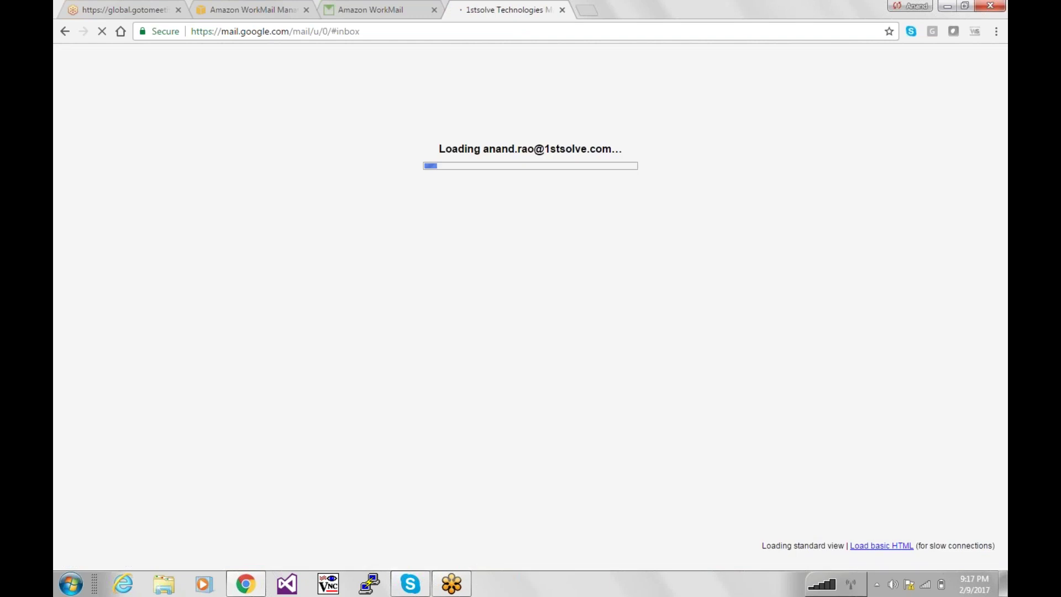
# Open the sent test email in WorkMail to check its text, then return to Gmail.
pyautogui.click(357, 8)
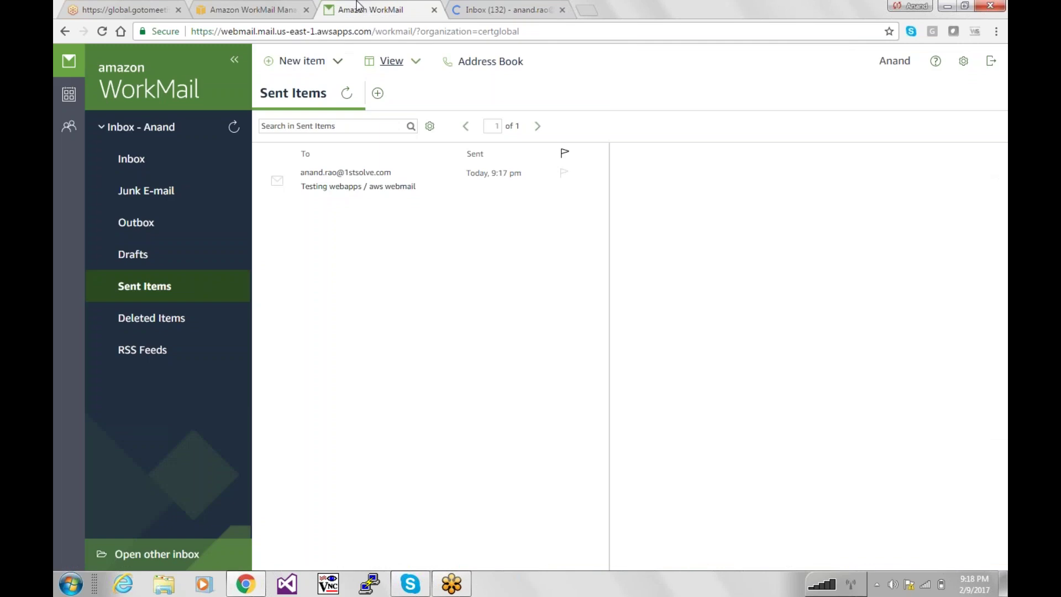
pyautogui.doubleClick(350, 187)
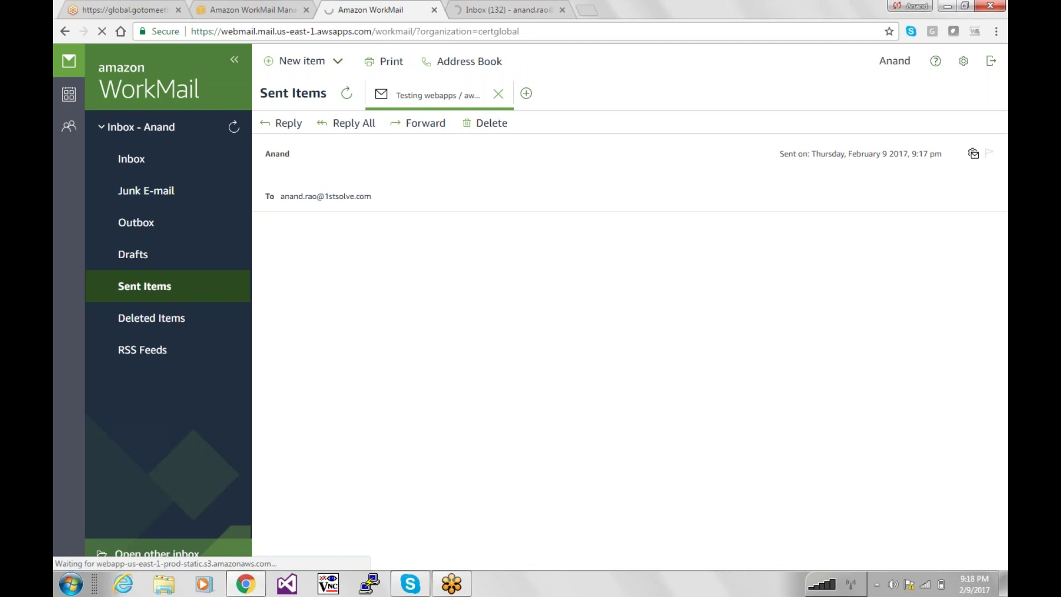
pyautogui.click(500, 9)
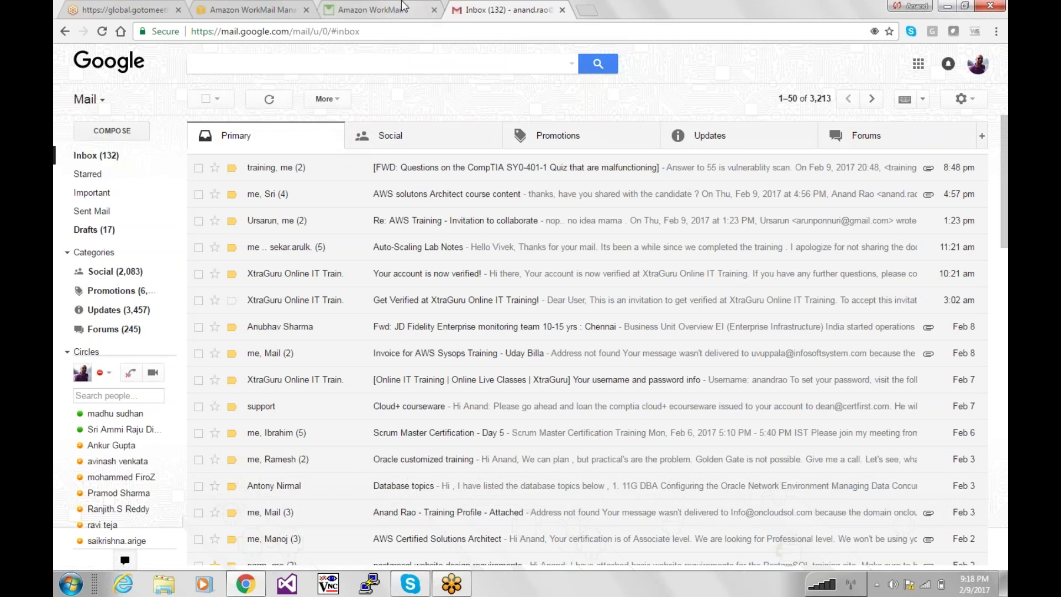
pyautogui.click(403, 7)
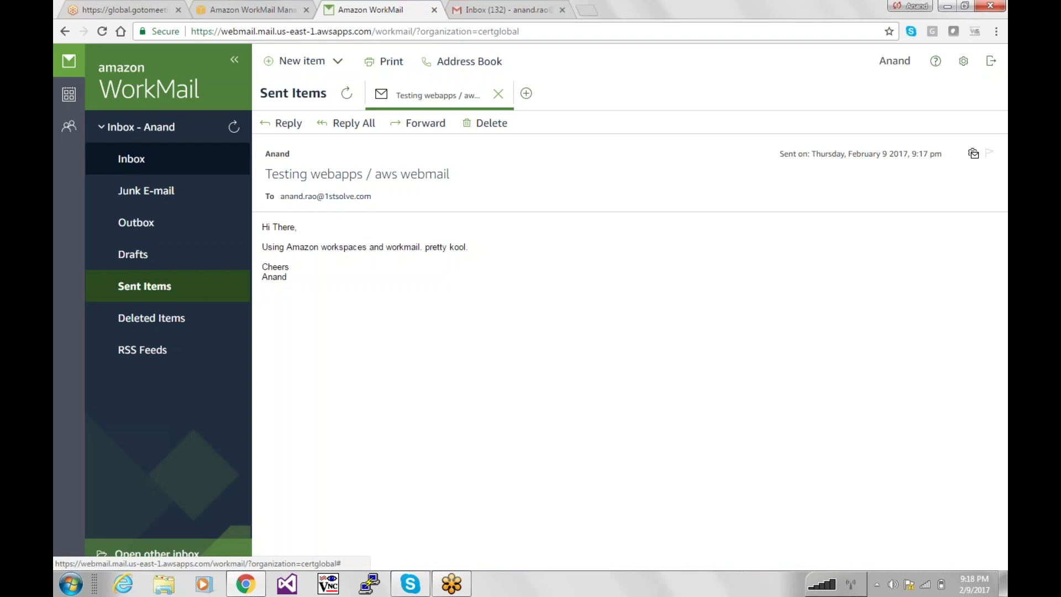
pyautogui.click(131, 158)
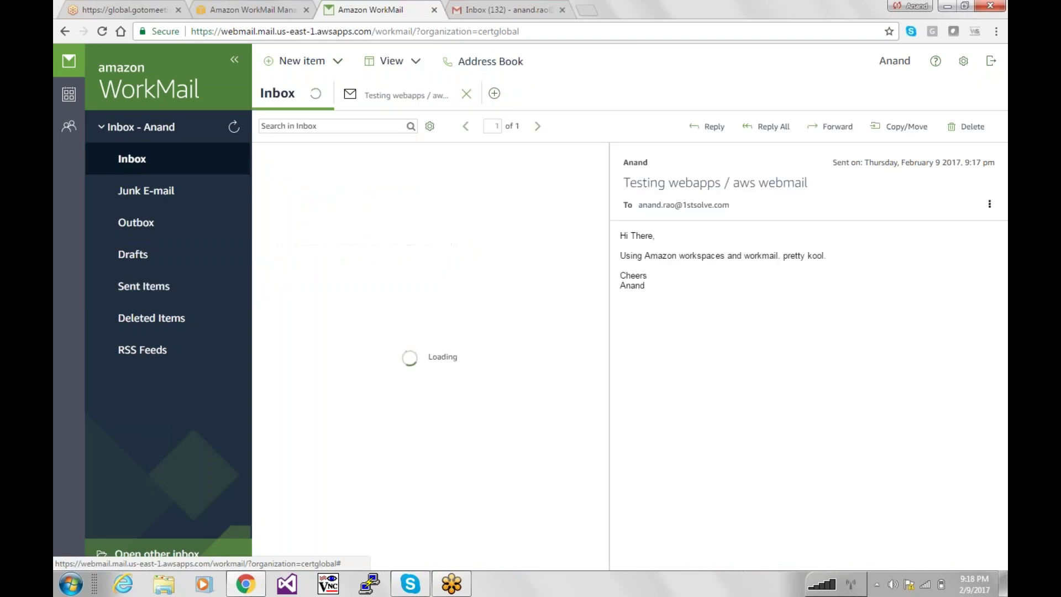
pyautogui.click(479, 7)
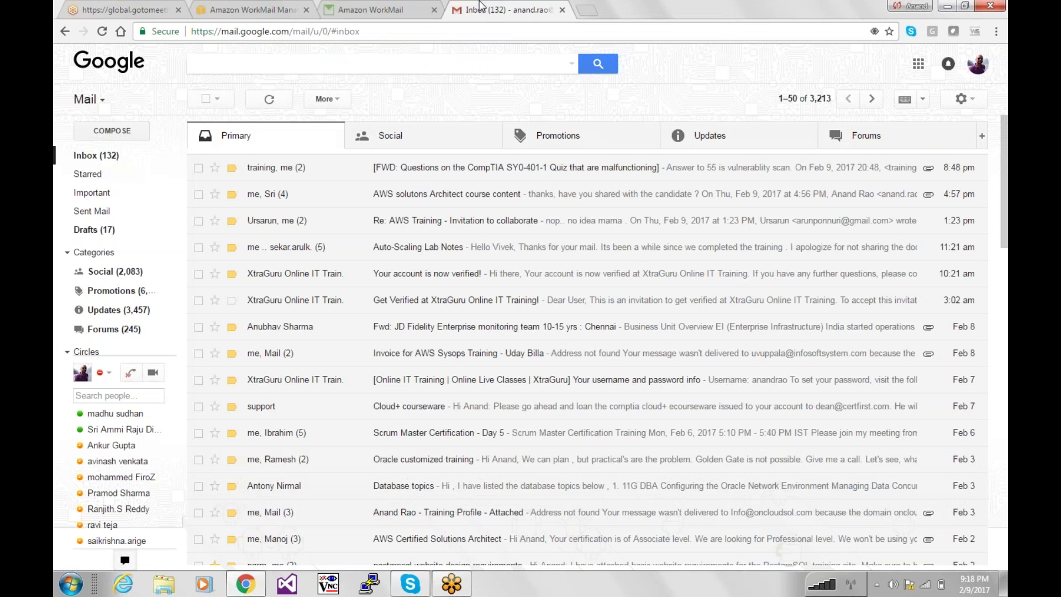
# Open the 'Testing webapps / aws webmail' message in Gmail's Spam folder.
pyautogui.moveTo(105, 353)
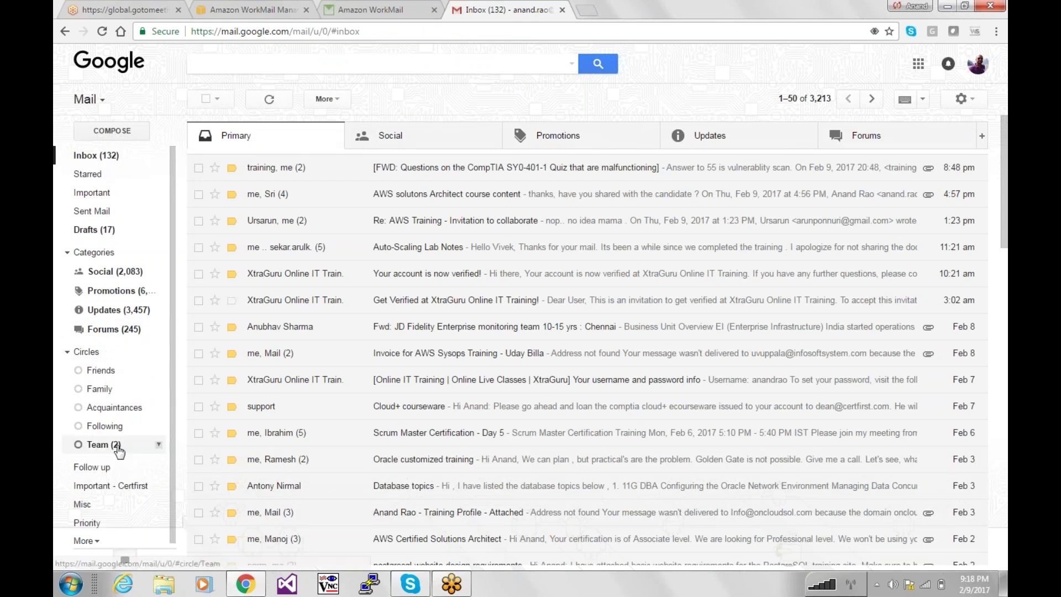
pyautogui.scroll(-1, 90, 547)
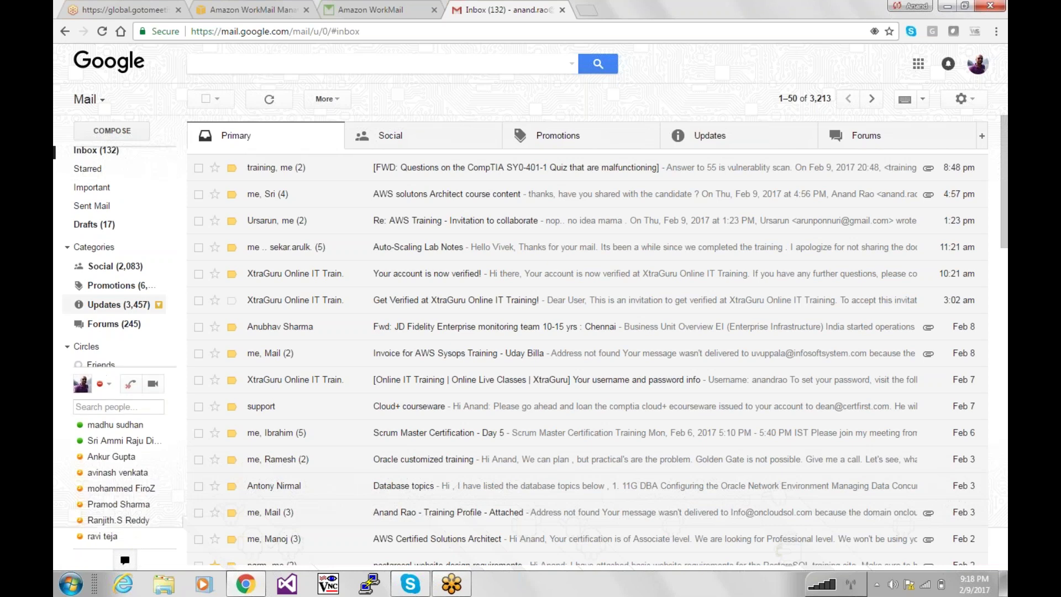
pyautogui.moveTo(124, 551)
pyautogui.scroll(-2, 175, 493)
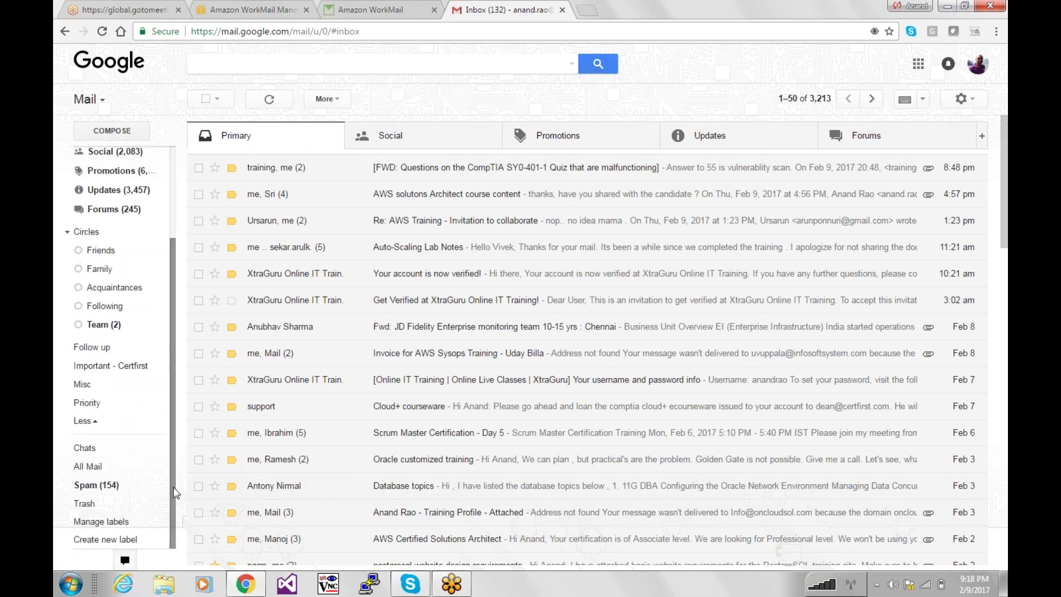
pyautogui.click(109, 484)
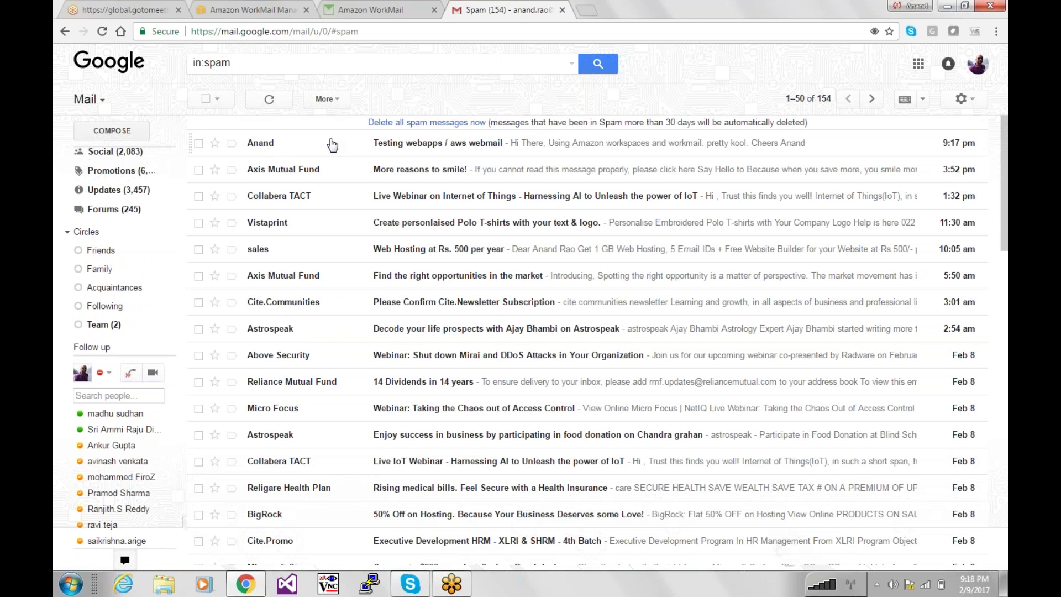
pyautogui.click(332, 143)
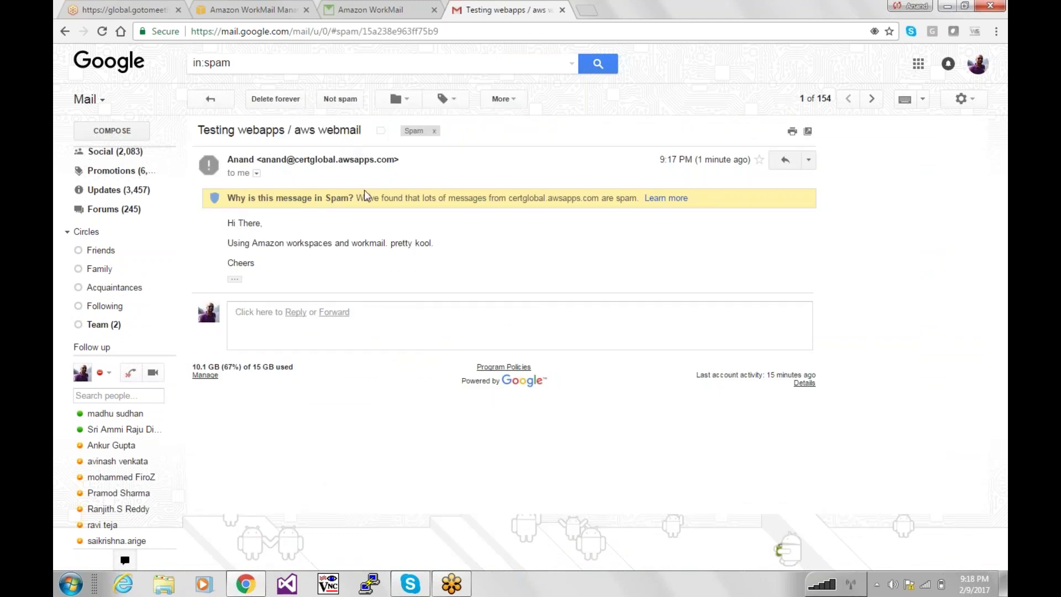
# Choose 'Filter messages like this' from the message's actions menu.
pyautogui.click(808, 159)
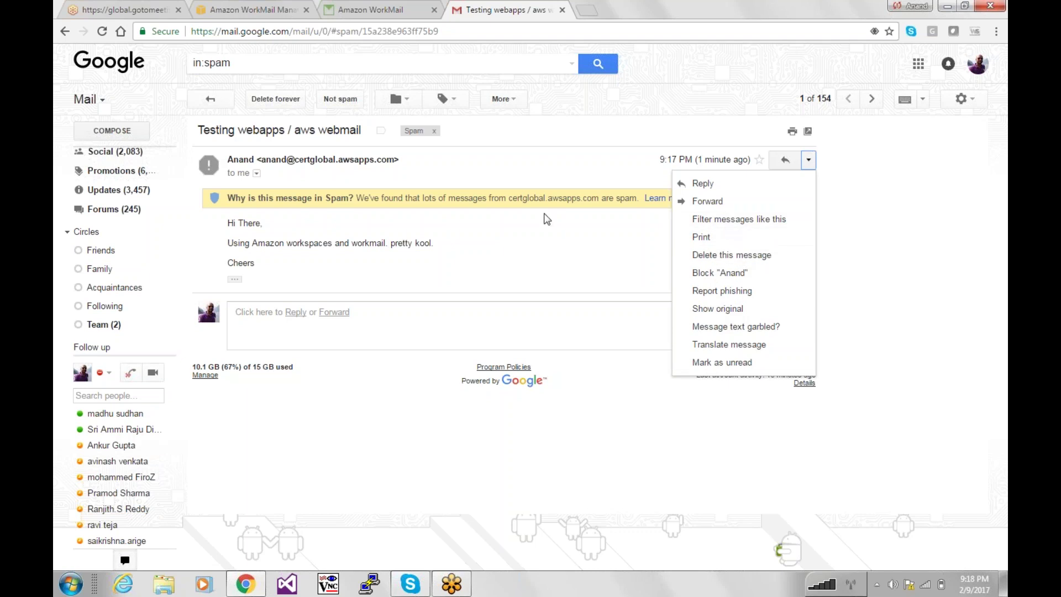
pyautogui.click(572, 238)
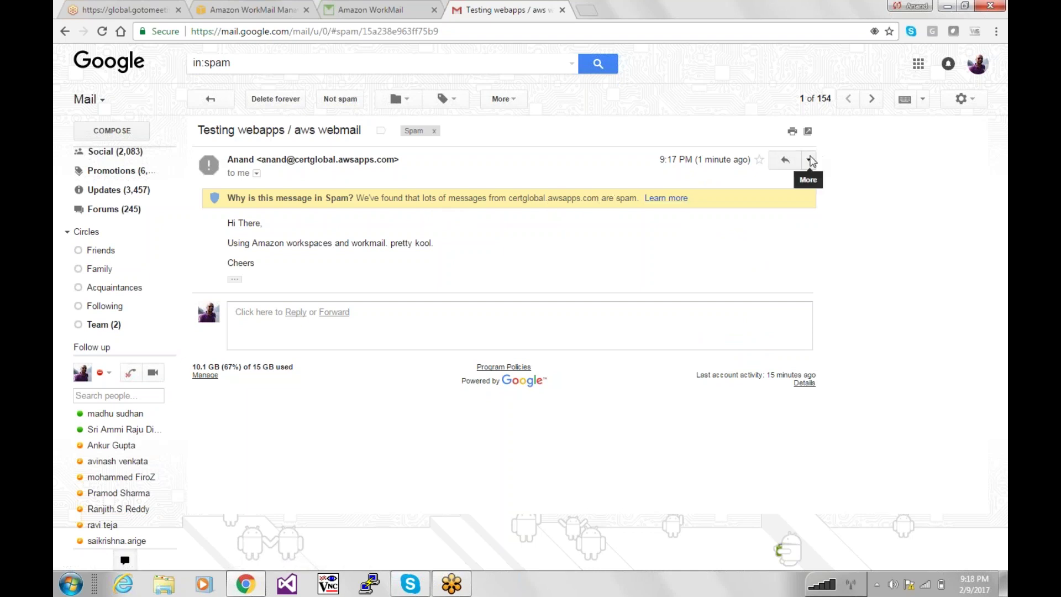
pyautogui.click(805, 163)
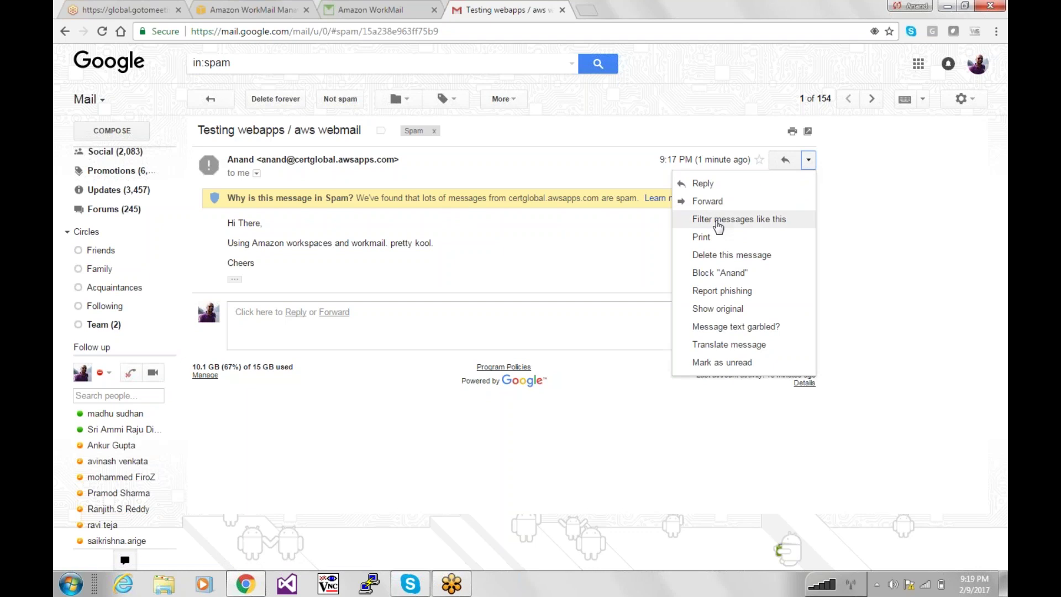
pyautogui.click(717, 221)
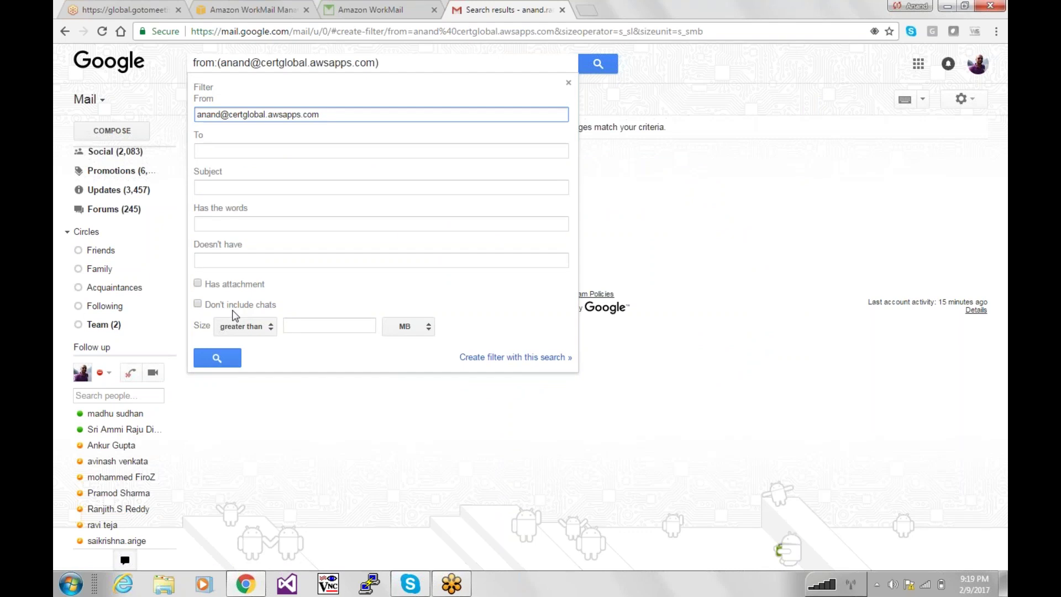
# Close the filter form and mark the test message in Spam as Not spam.
pyautogui.click(704, 308)
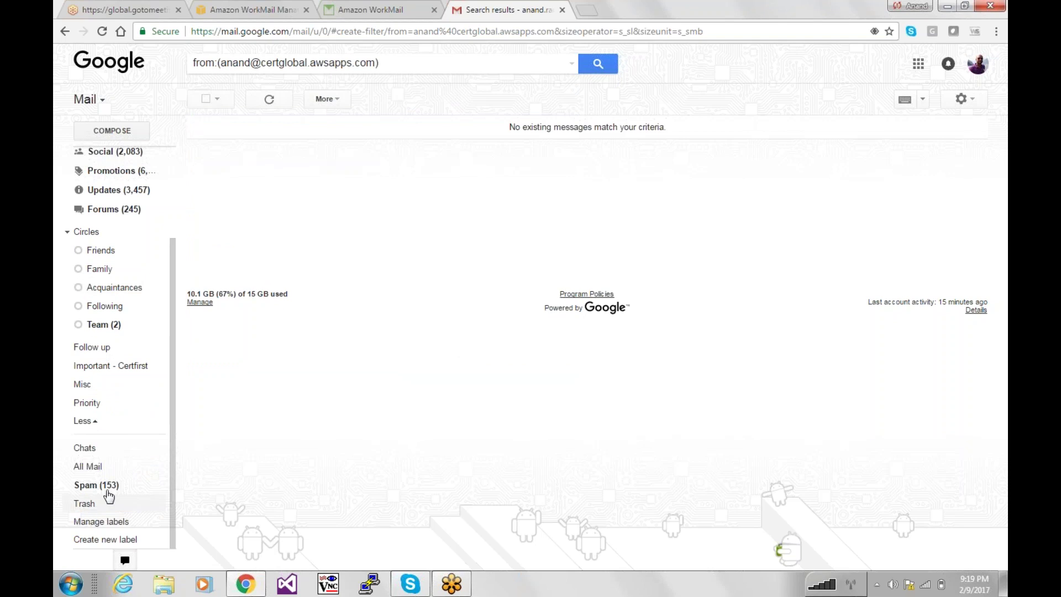
pyautogui.click(116, 487)
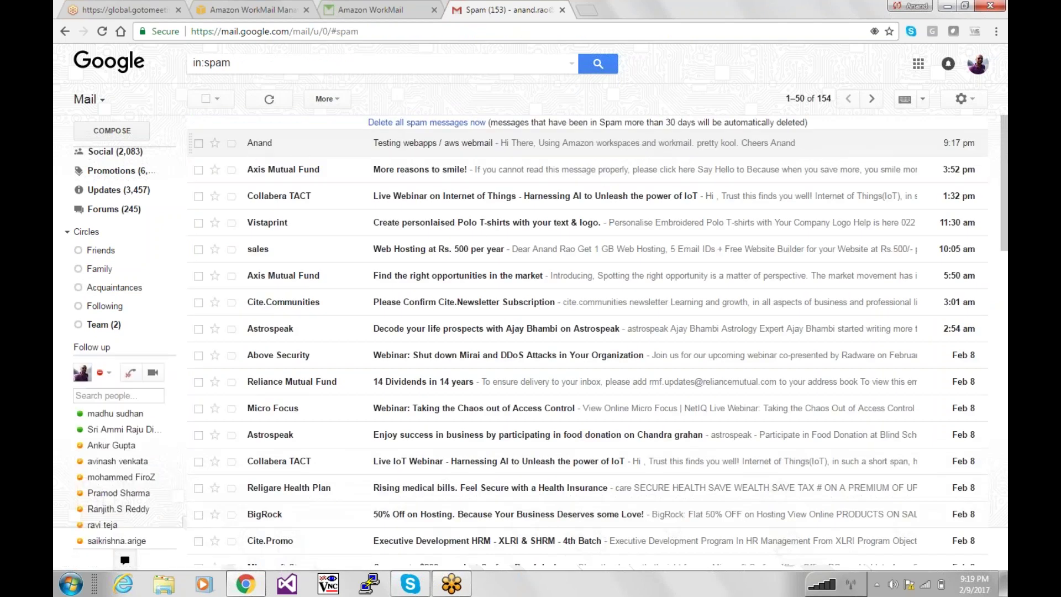
pyautogui.click(199, 143)
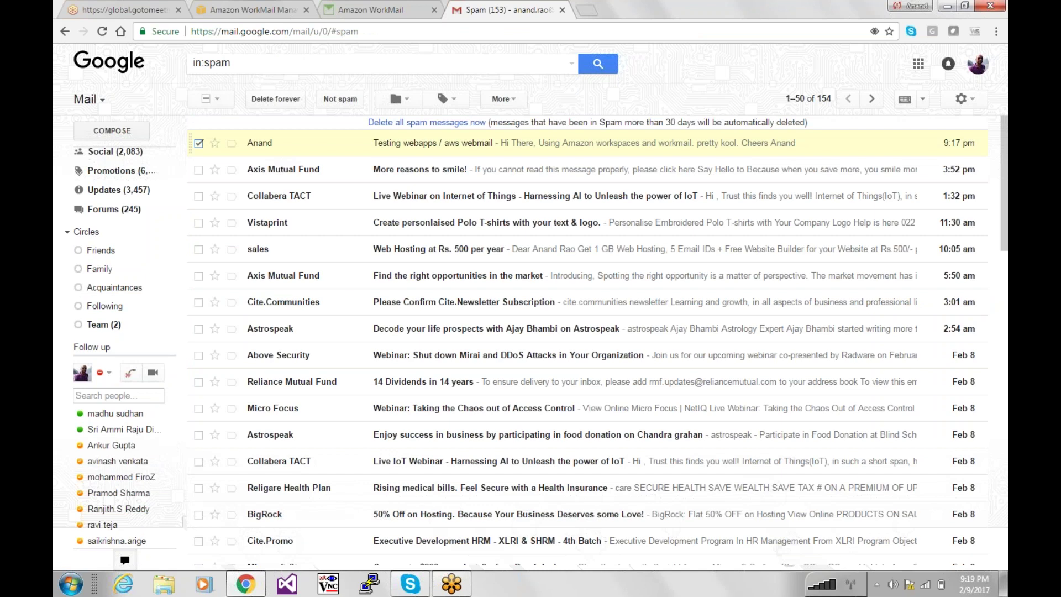
pyautogui.click(339, 101)
# Check the Gmail Inbox, then return to the WorkMail users console.
pyautogui.moveTo(174, 177)
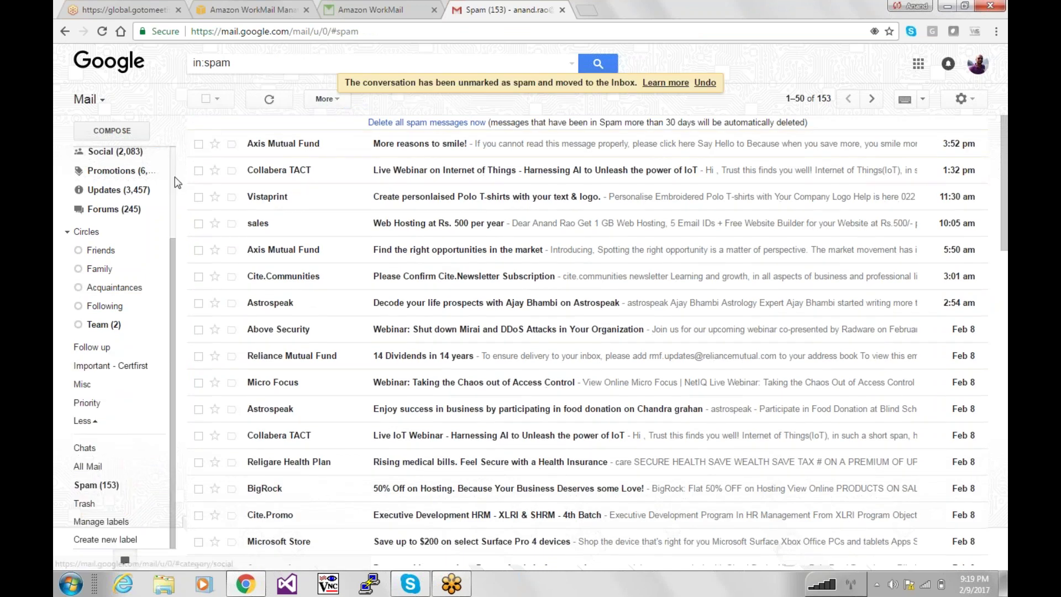
pyautogui.scroll(3, 175, 182)
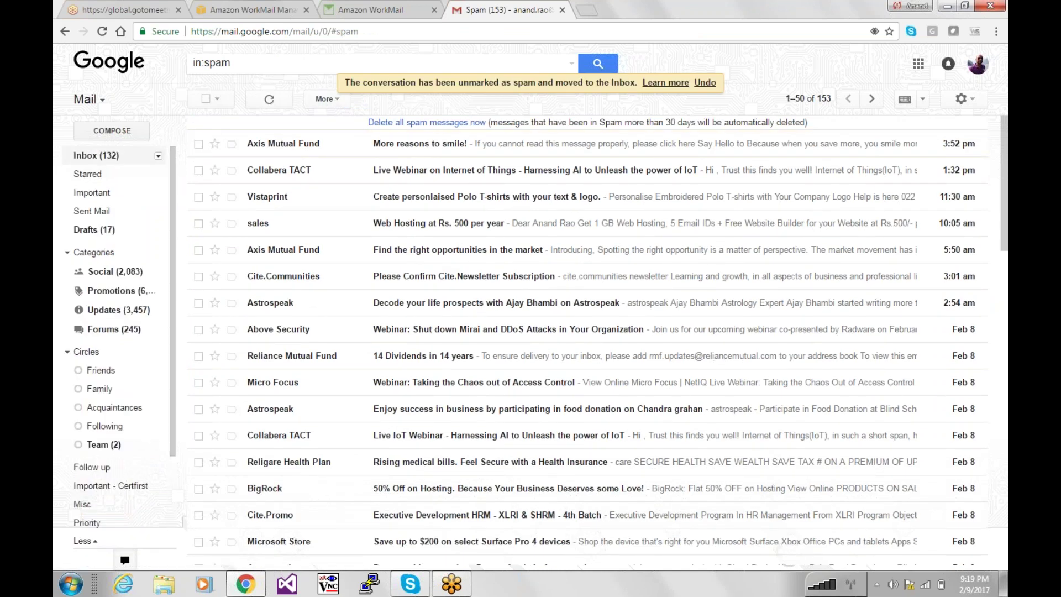
pyautogui.click(105, 159)
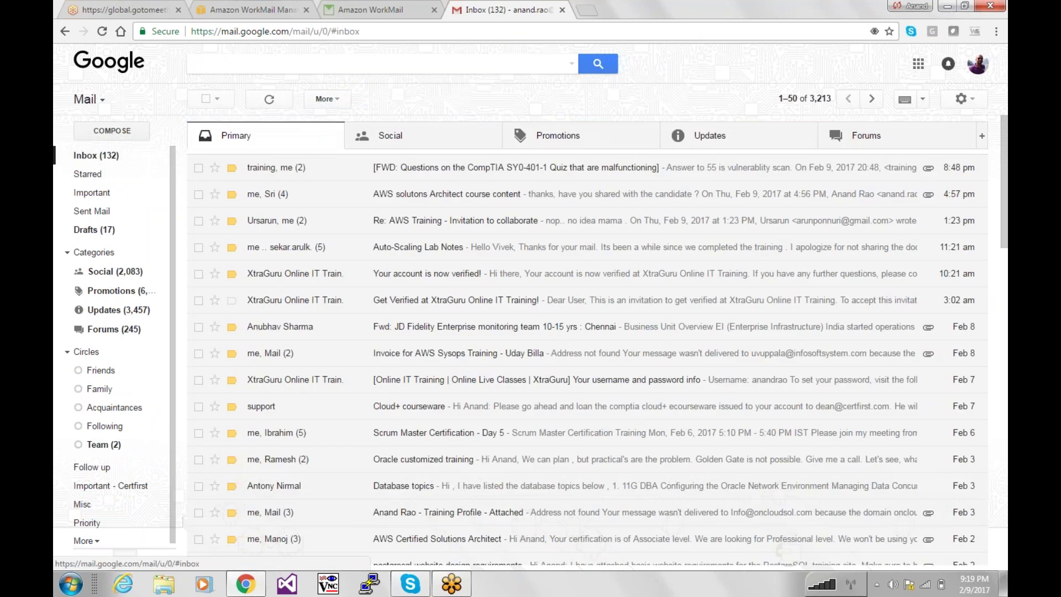
pyautogui.click(378, 11)
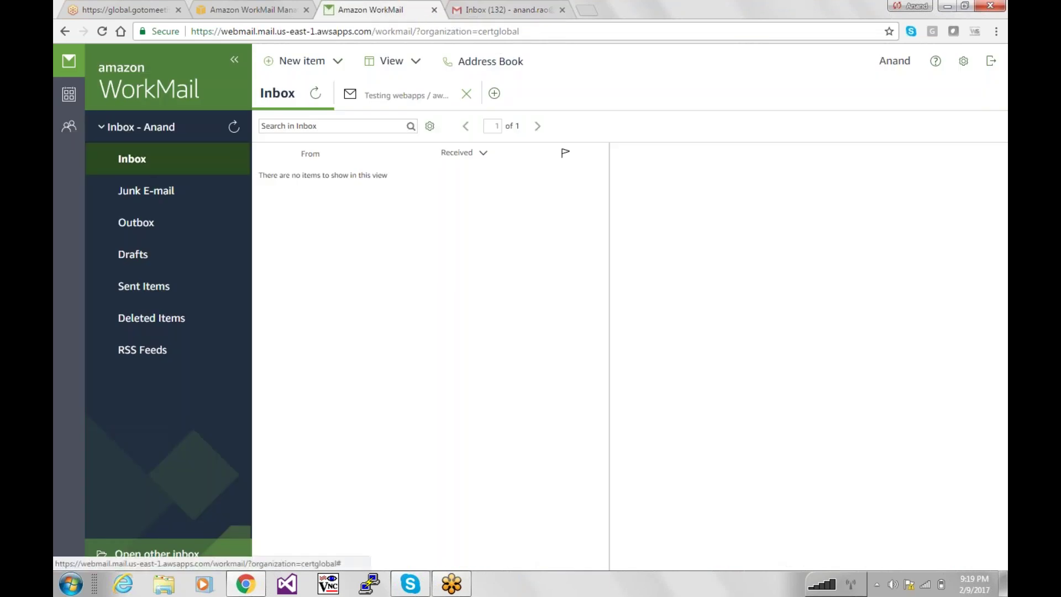
pyautogui.click(258, 8)
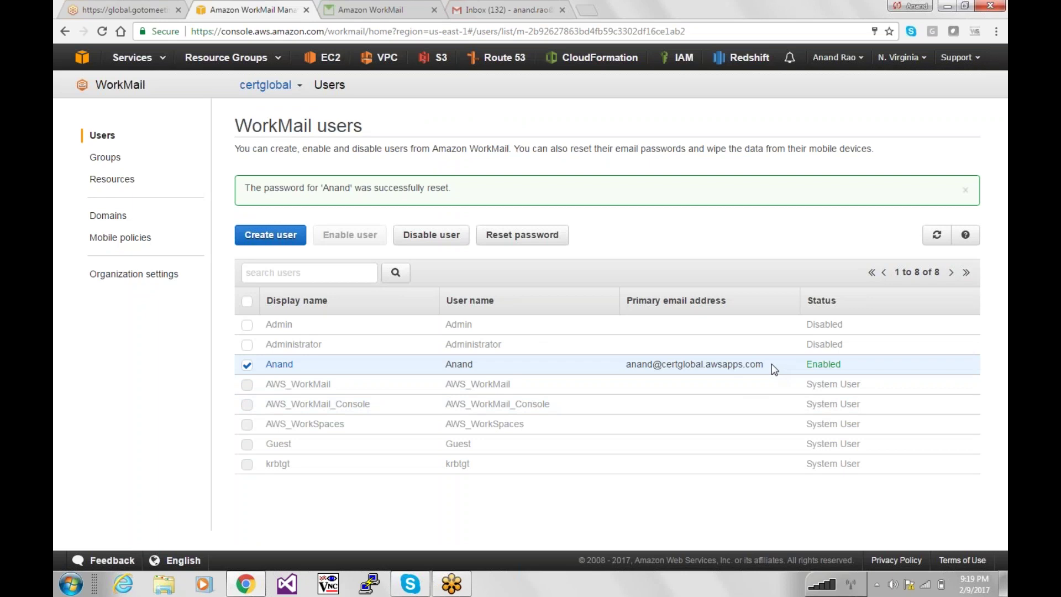
# Copy the user's primary email address from the WorkMail users list and switch back to Gmail.
pyautogui.moveTo(771, 363); pyautogui.dragTo(629, 366)
pyautogui.hotkey('ctrl', 'c')
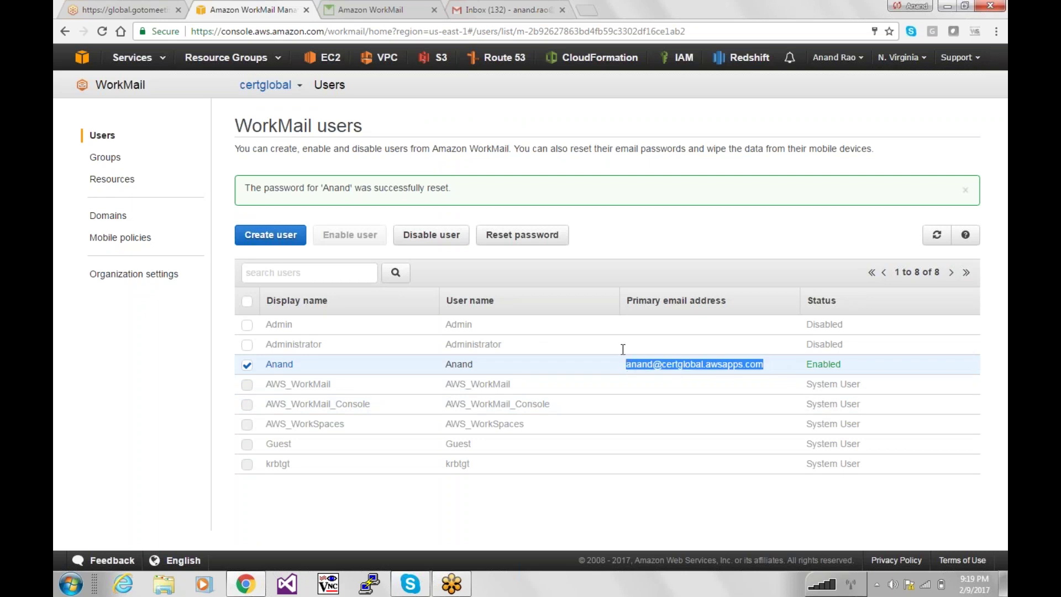
pyautogui.hotkey('ctrl', 'Tab')
pyautogui.hotkey('ctrl', 'Tab')
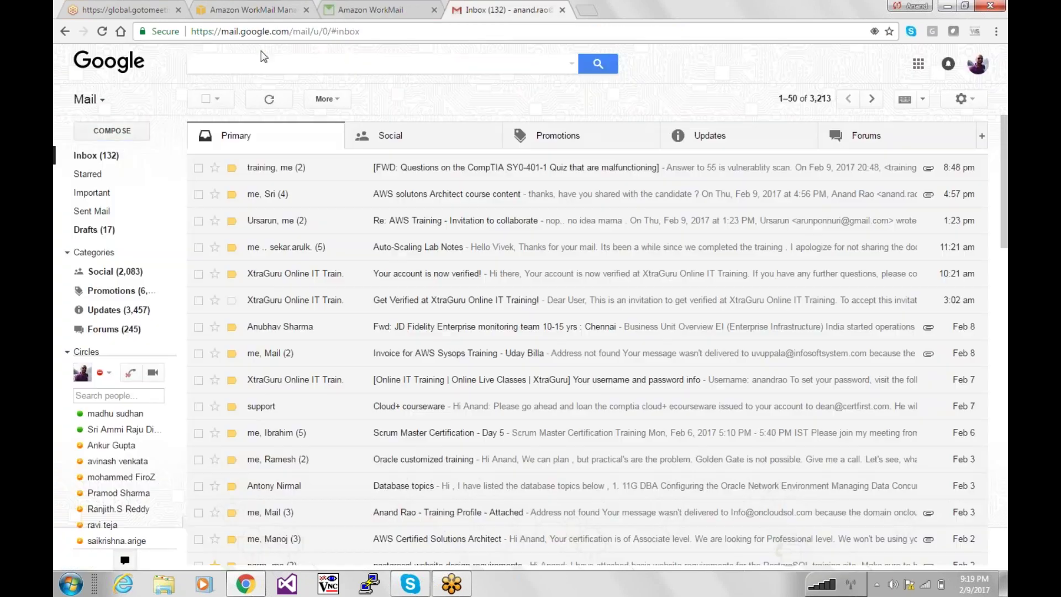
# Send a new Gmail message to the pasted WorkMail address with subject 'Really ?? Why is it Spam'.
pyautogui.click(112, 130)
pyautogui.hotkey('ctrl', 'v')
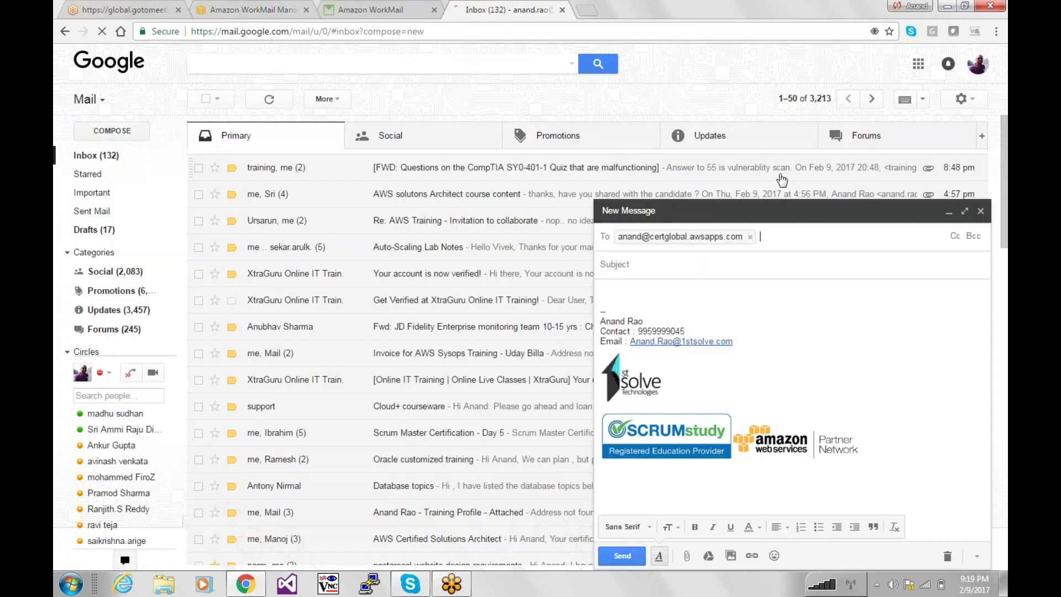
pyautogui.click(669, 271)
pyautogui.write('Reall')
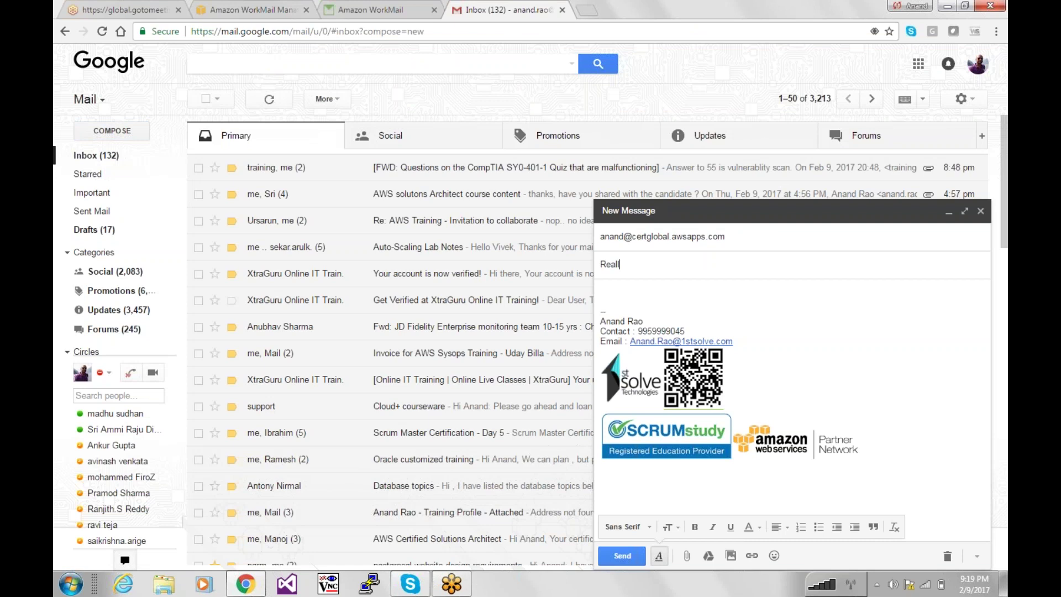
pyautogui.write('y ?? Wny is')
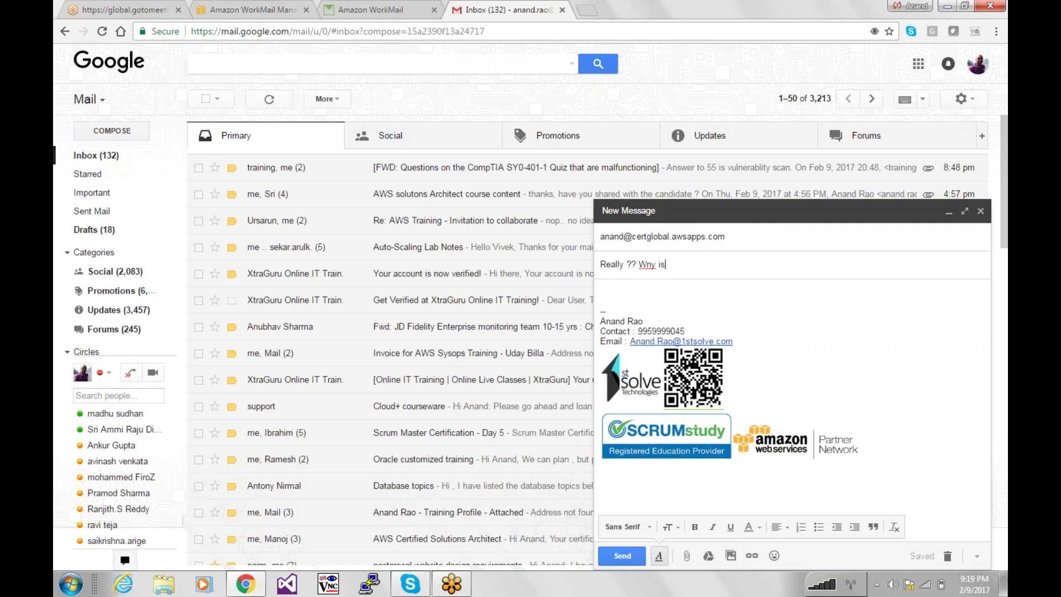
pyautogui.write(' it sp')
pyautogui.press('BackSpace')
pyautogui.press('BackSpace')
pyautogui.write('Spam')
pyautogui.click(650, 264)
pyautogui.press('BackSpace')
pyautogui.write('h')
pyautogui.hotkey('ctrl', 'Return')
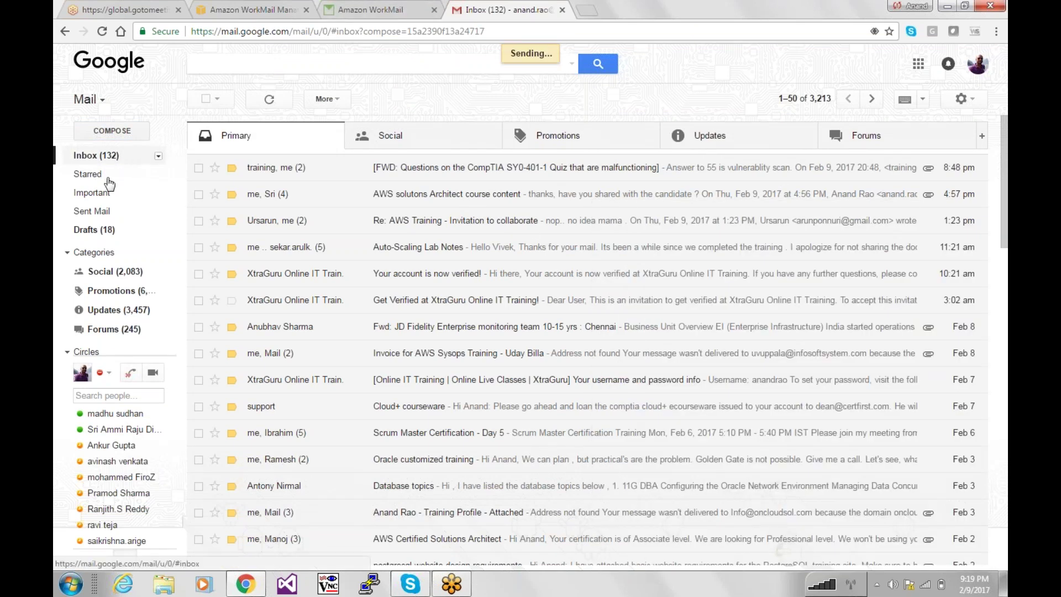
# Refresh the WorkMail inbox, open the 'Really ?? Why is it Spam' message and download its 4 pictures.
pyautogui.click(103, 160)
pyautogui.click(360, 8)
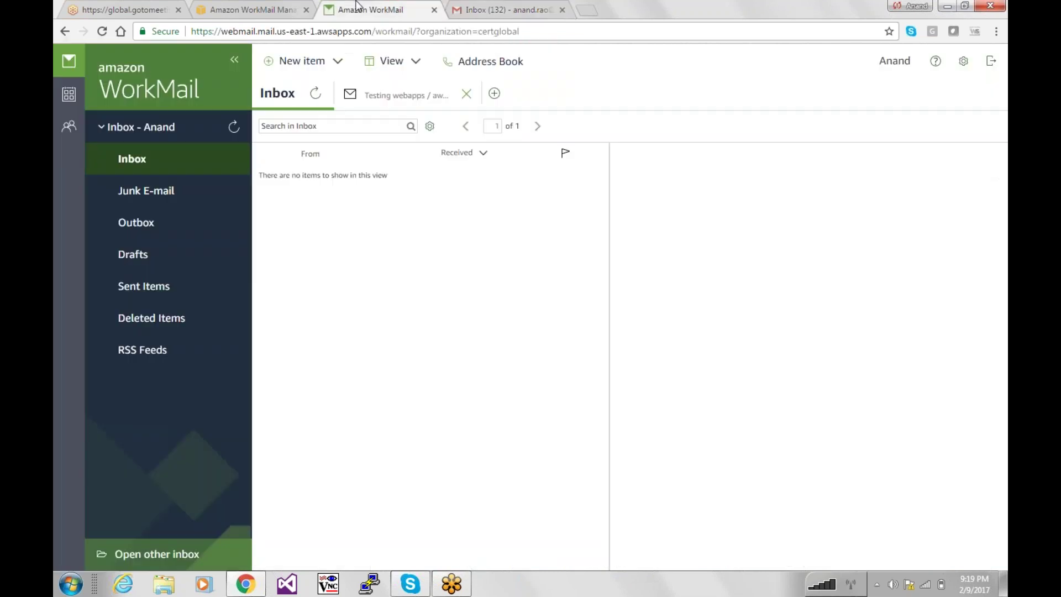
pyautogui.click(124, 165)
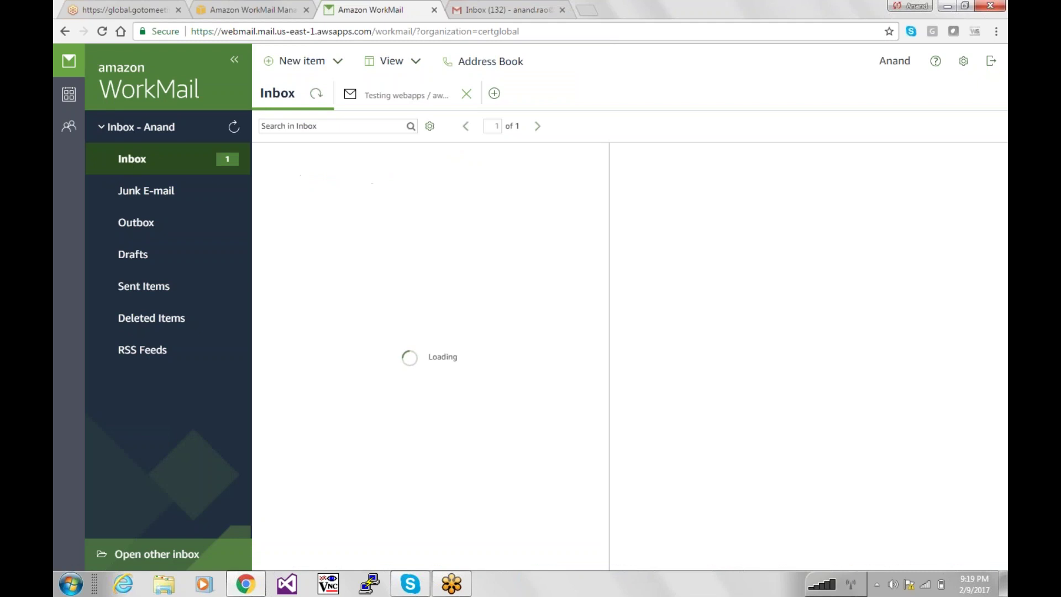
pyautogui.click(338, 182)
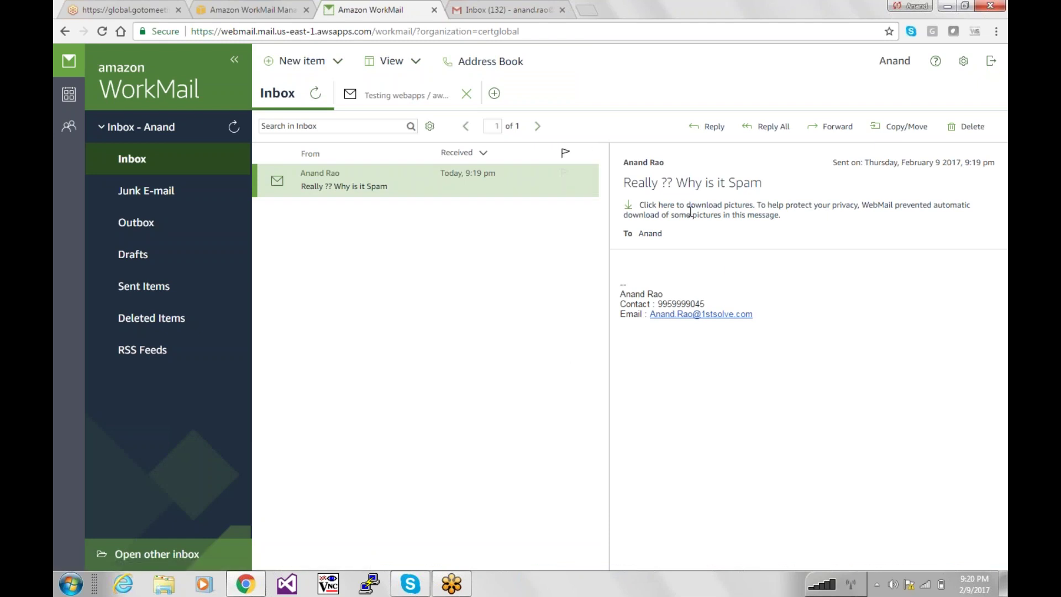
pyautogui.click(640, 210)
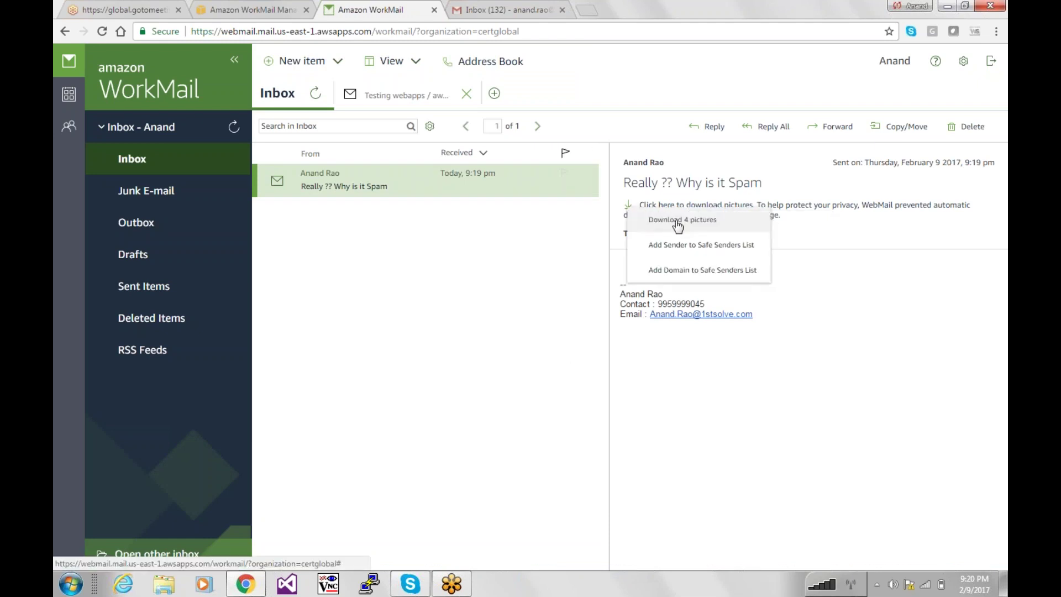
pyautogui.click(679, 224)
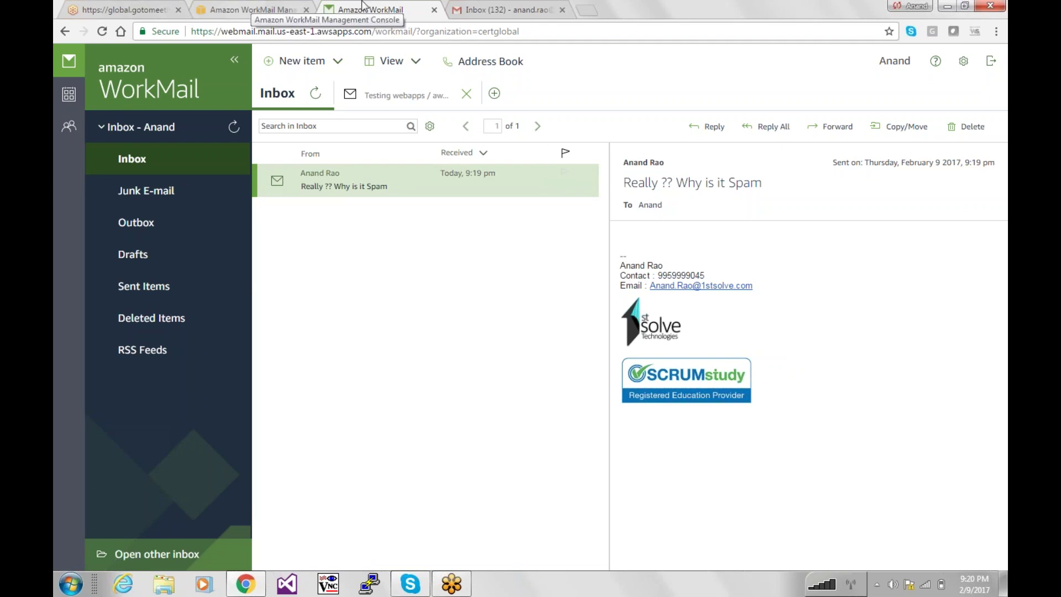
# Return to the WorkMail management console and refresh the certglobal users list.
pyautogui.click(437, 12)
pyautogui.click(281, 8)
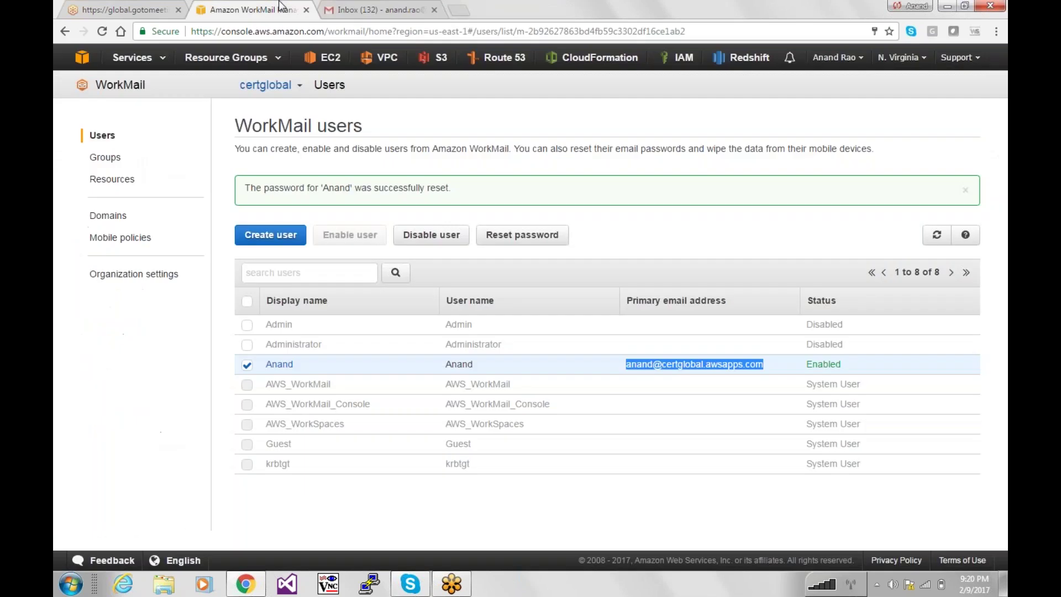
pyautogui.click(187, 354)
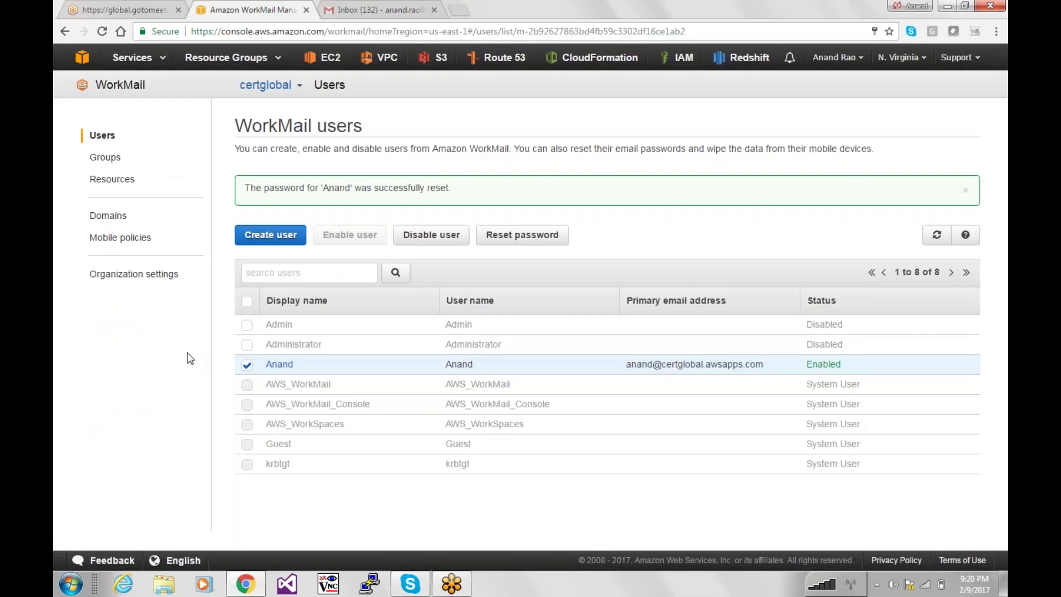
pyautogui.click(933, 234)
# Start a new user, step through the user name and name fields, then cancel back to the 8 users.
pyautogui.click(271, 235)
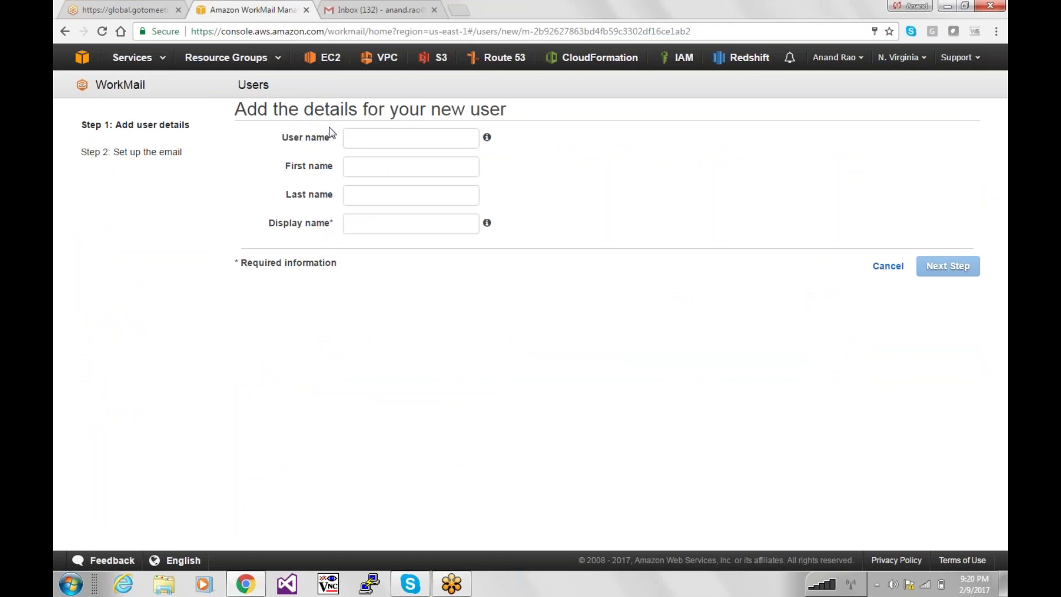
pyautogui.click(347, 138)
pyautogui.click(363, 166)
pyautogui.click(367, 195)
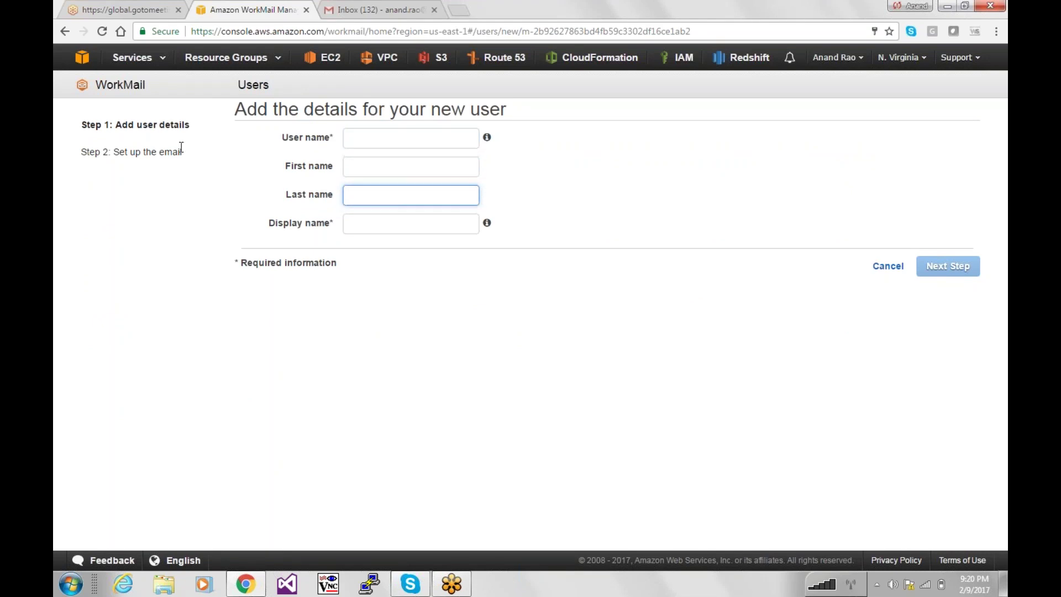
pyautogui.moveTo(182, 151); pyautogui.dragTo(114, 151)
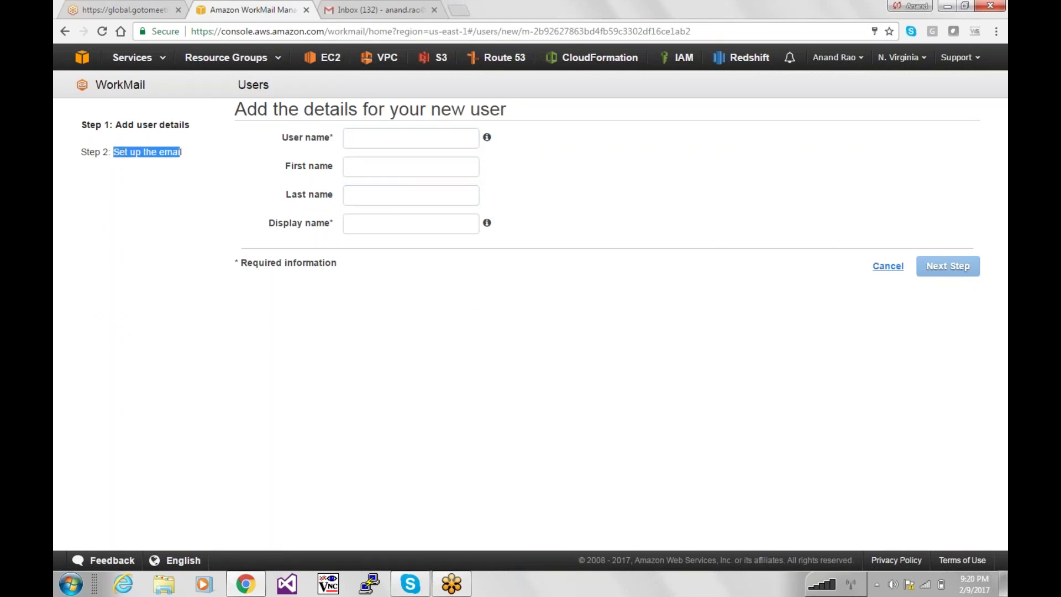
pyautogui.click(888, 267)
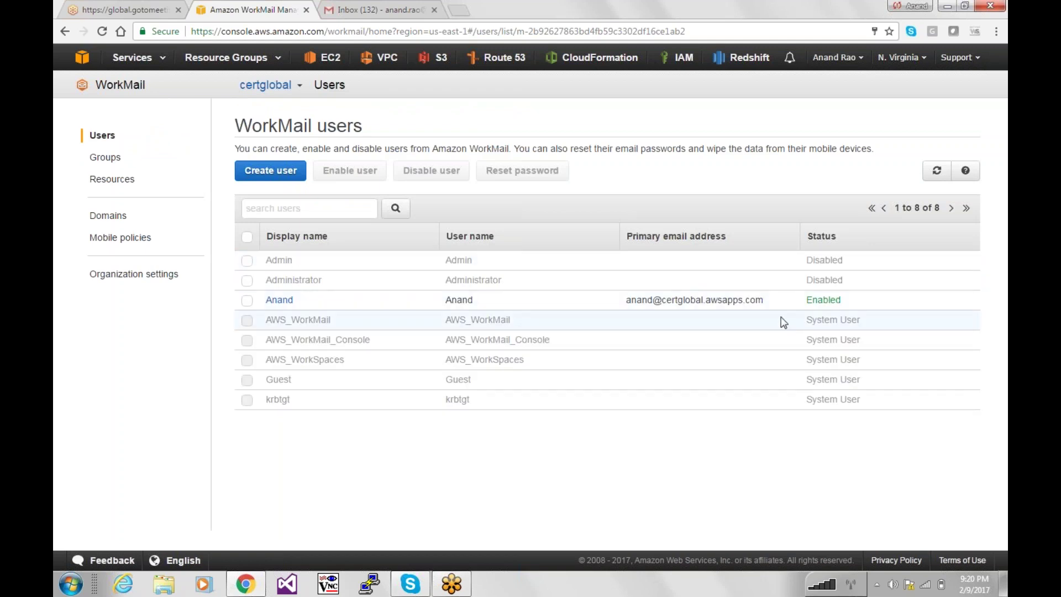
pyautogui.moveTo(784, 306); pyautogui.dragTo(425, 305)
pyautogui.click(423, 304)
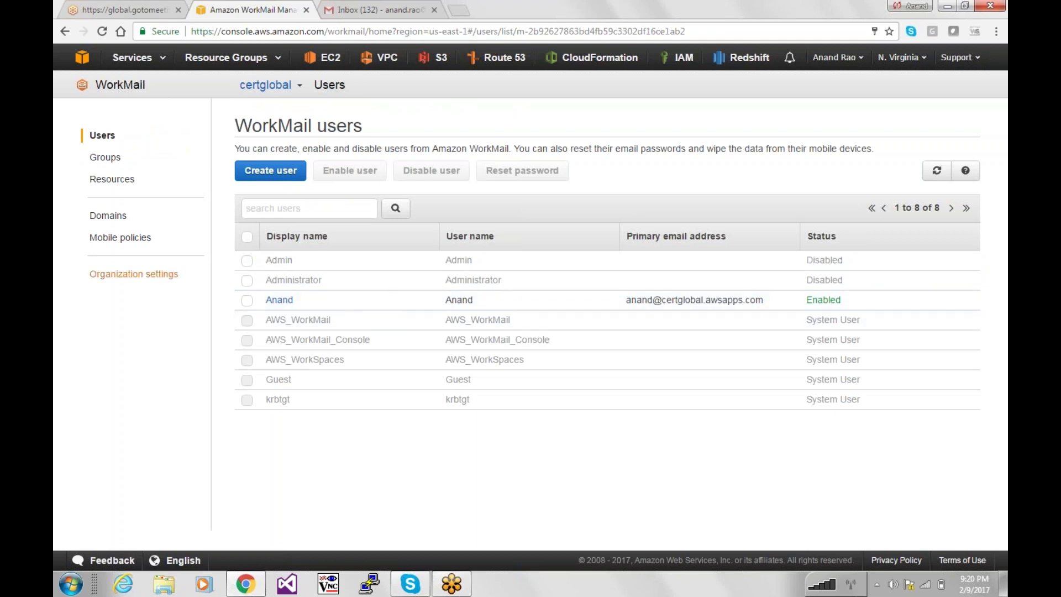
# Open the certglobal Mobile policy and review its password required, simple and alphanumeric password settings.
pyautogui.click(120, 281)
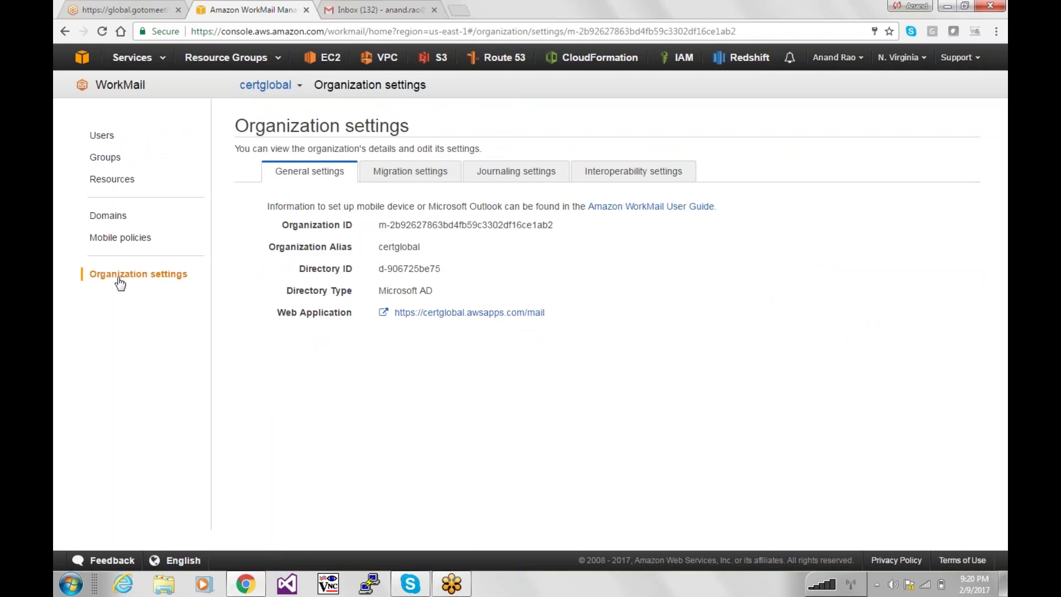
pyautogui.click(120, 239)
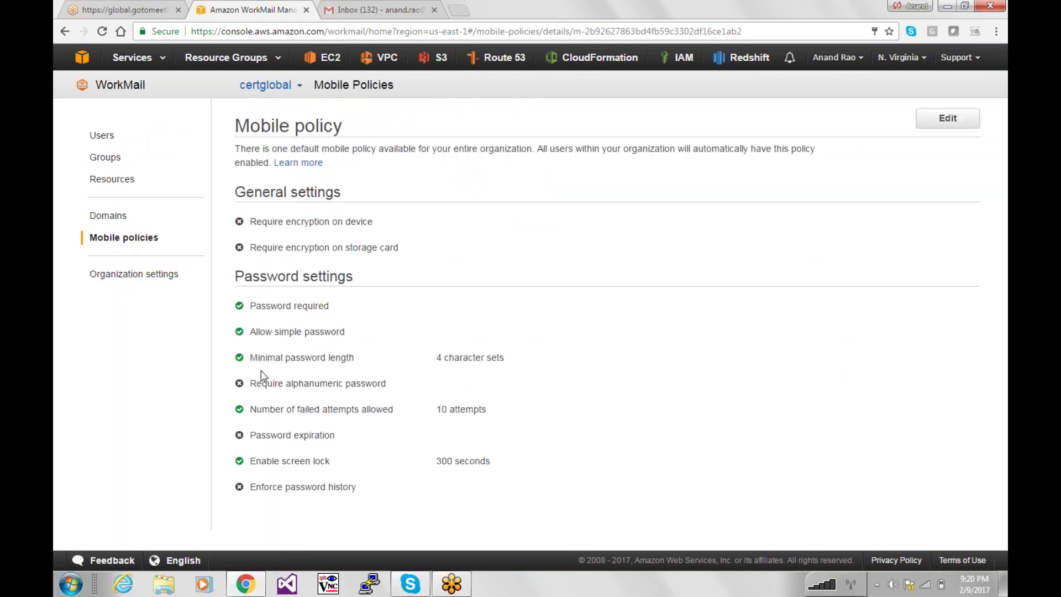
pyautogui.moveTo(331, 331); pyautogui.dragTo(255, 327)
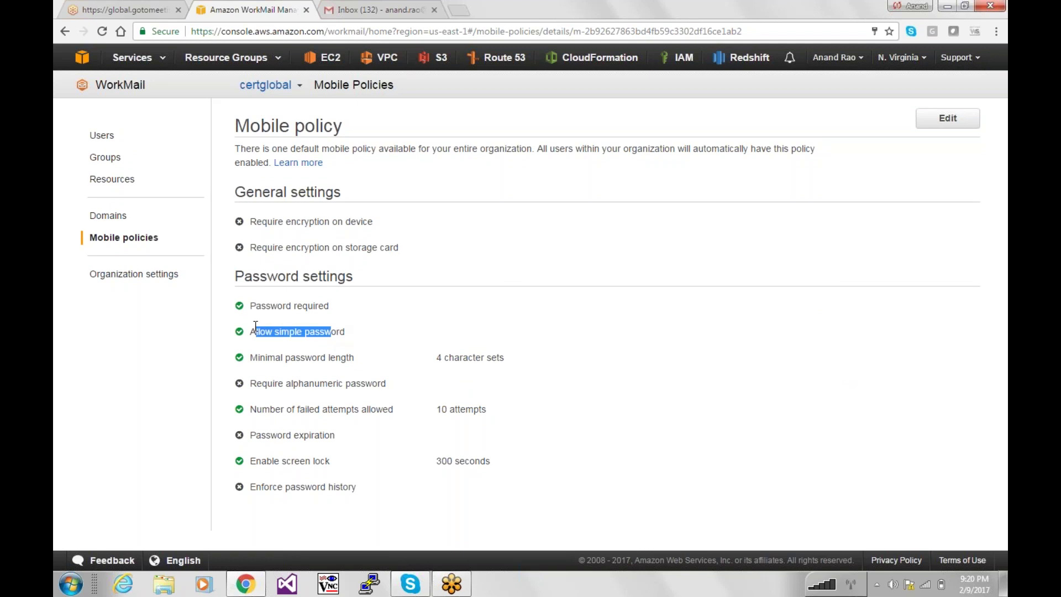
pyautogui.moveTo(319, 306); pyautogui.dragTo(239, 303)
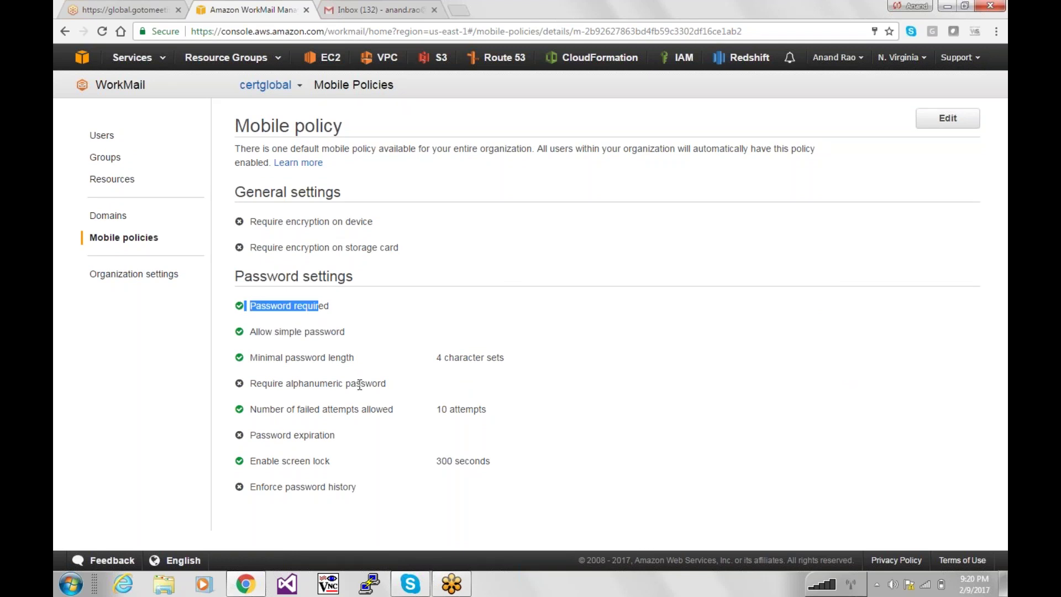
pyautogui.moveTo(357, 383)
pyautogui.mouseDown()
pyautogui.moveTo(308, 385)
pyautogui.moveTo(357, 403)
pyautogui.mouseUp()
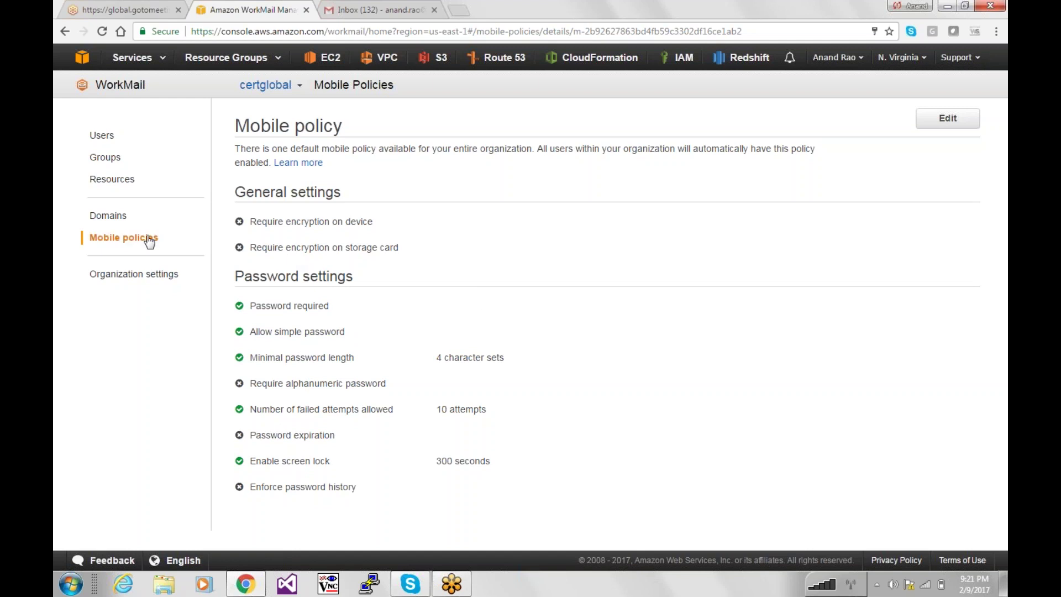
# Launch Notepad from the Run prompt, jot a note starting 'M :', then return to the policy.
pyautogui.press('super+r')
pyautogui.write('notepad')
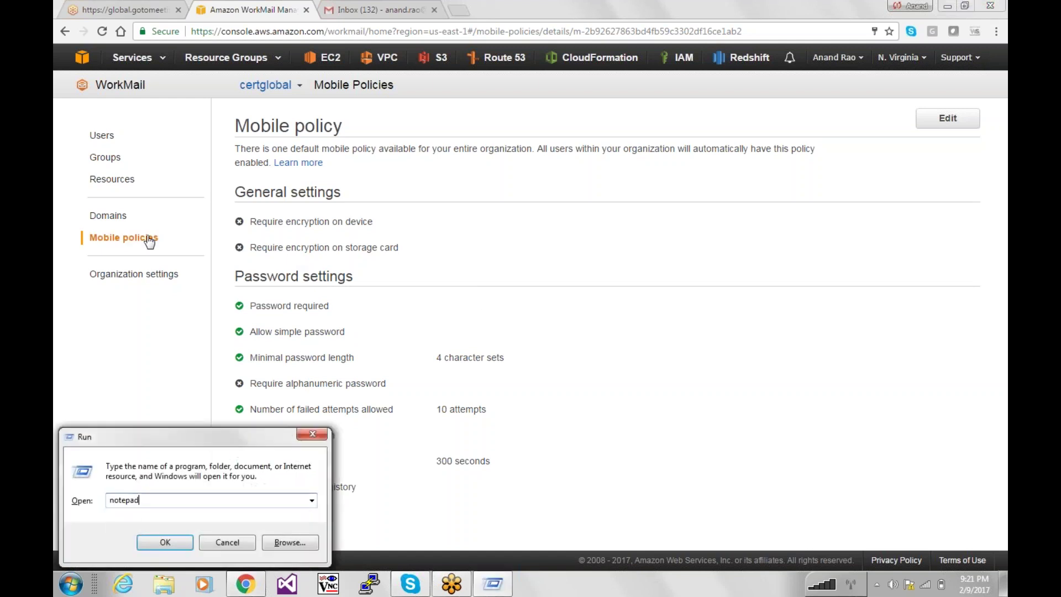
pyautogui.press('Return')
pyautogui.write('MDB')
pyautogui.press('BackSpace')
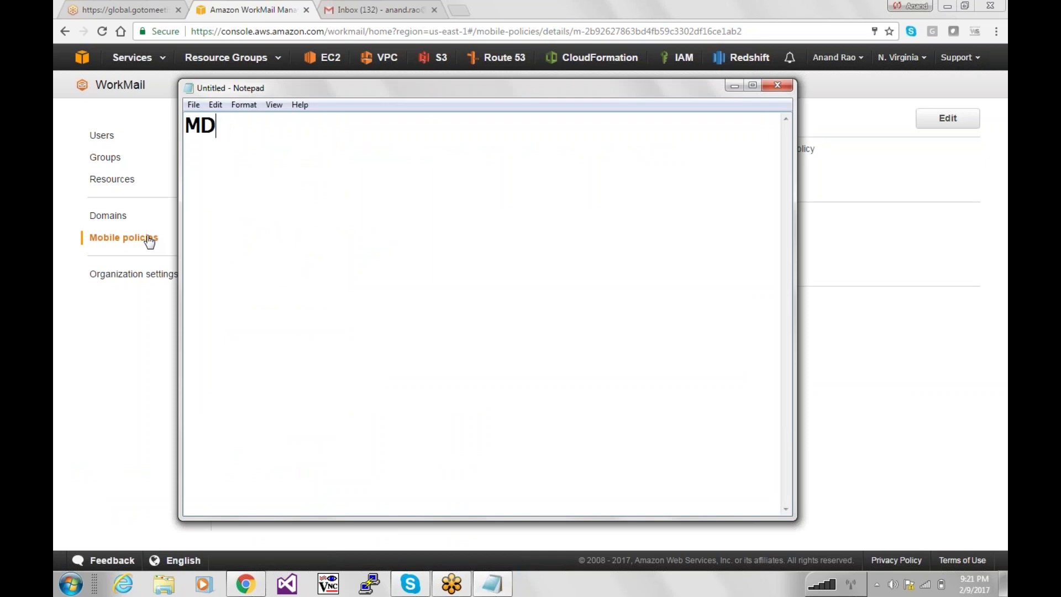
pyautogui.write('M   :')
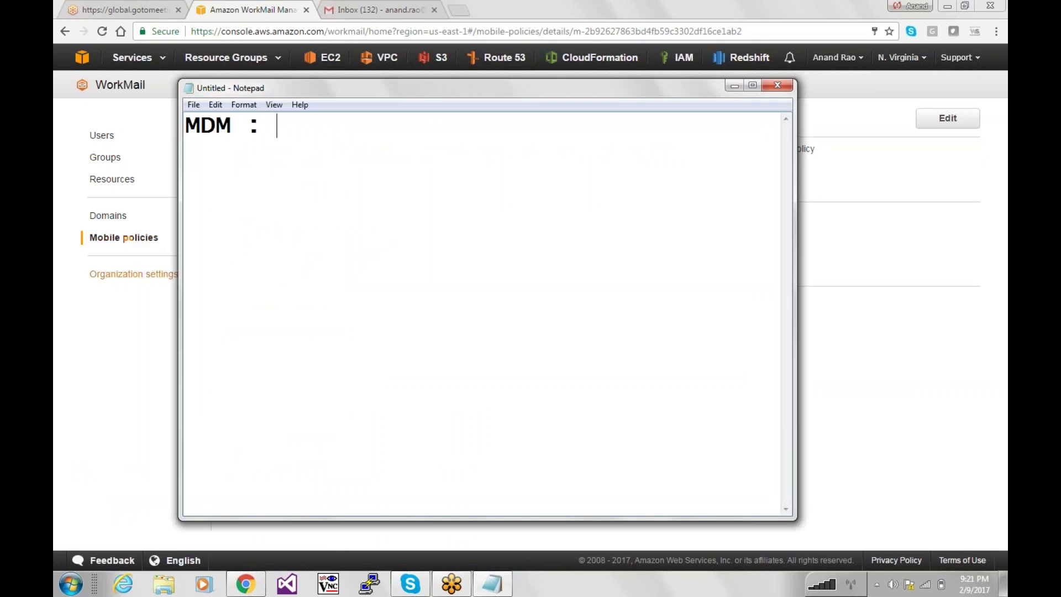
pyautogui.click(152, 293)
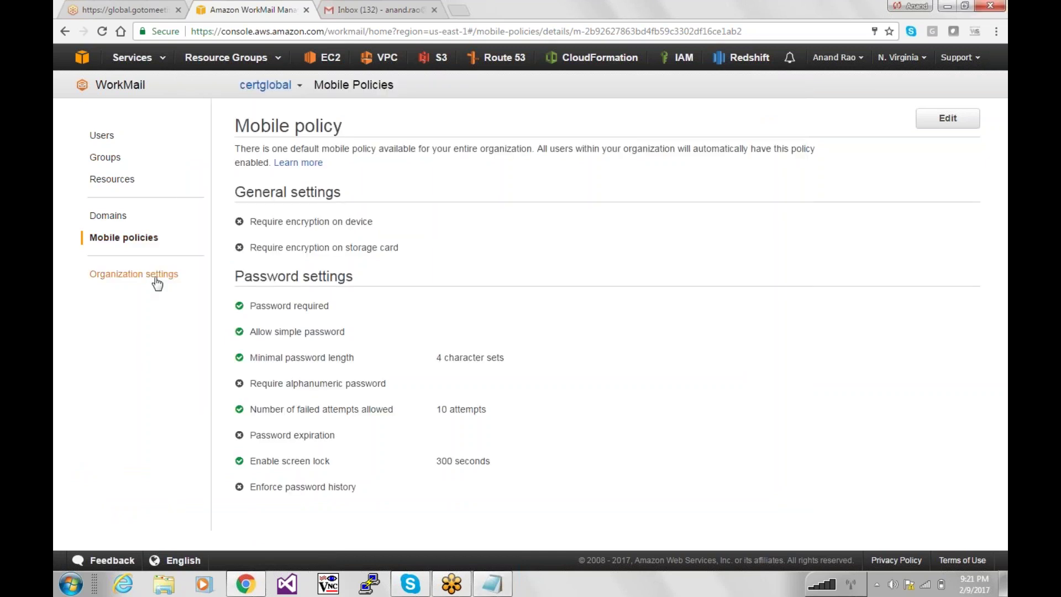
# Reopen the mobile policy, cancel out of Edit without changes, then go to Resources and Users.
pyautogui.click(152, 276)
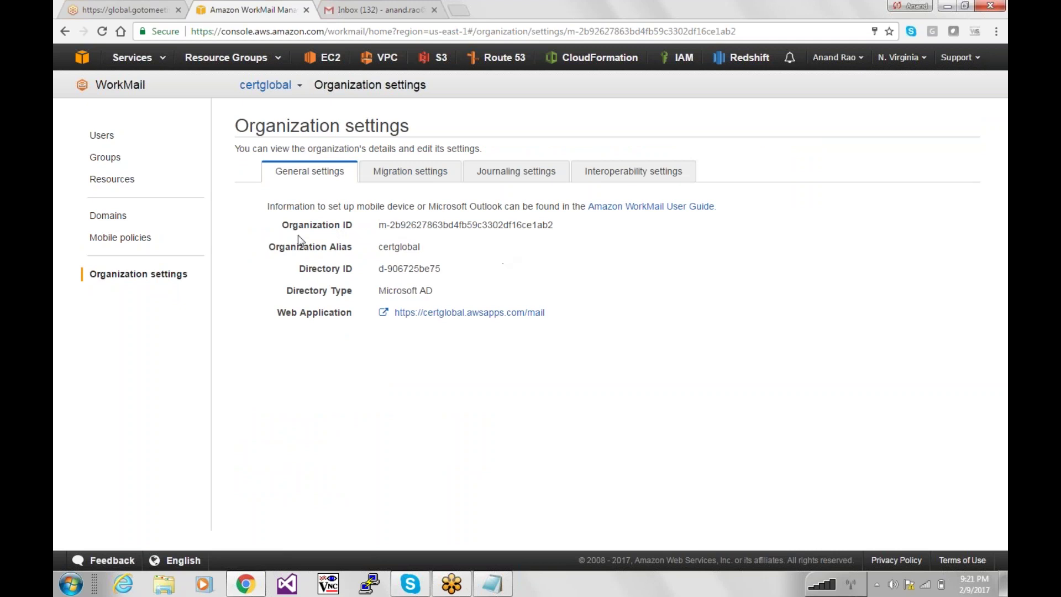
pyautogui.click(118, 238)
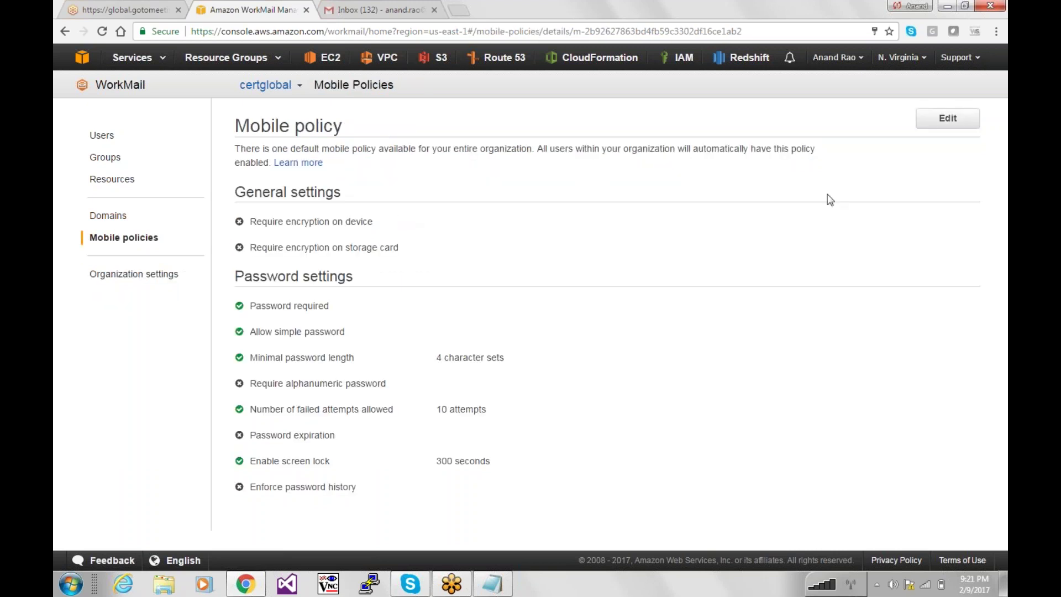
pyautogui.click(945, 122)
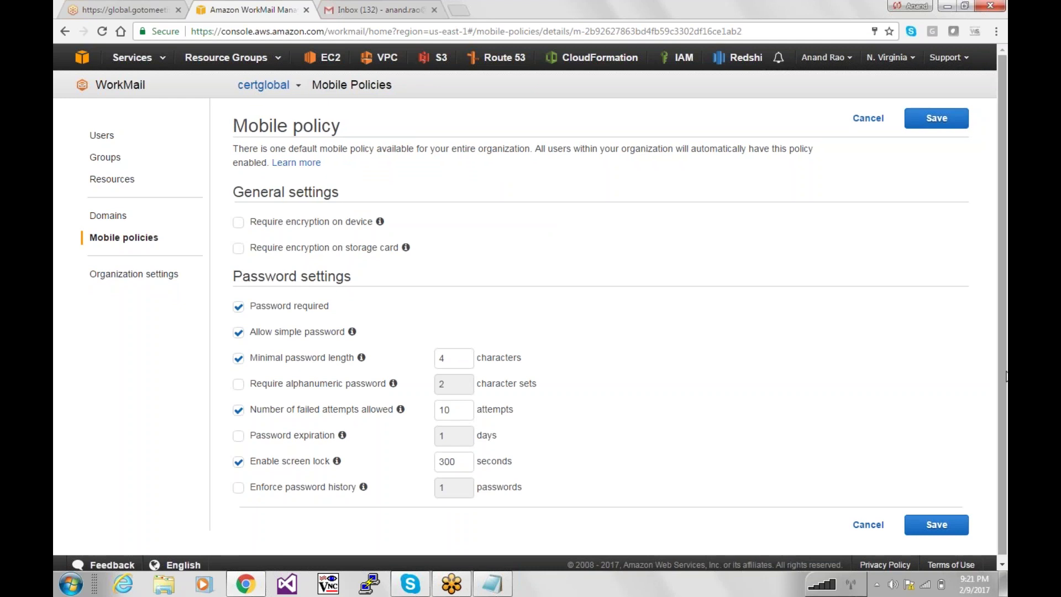
pyautogui.click(868, 524)
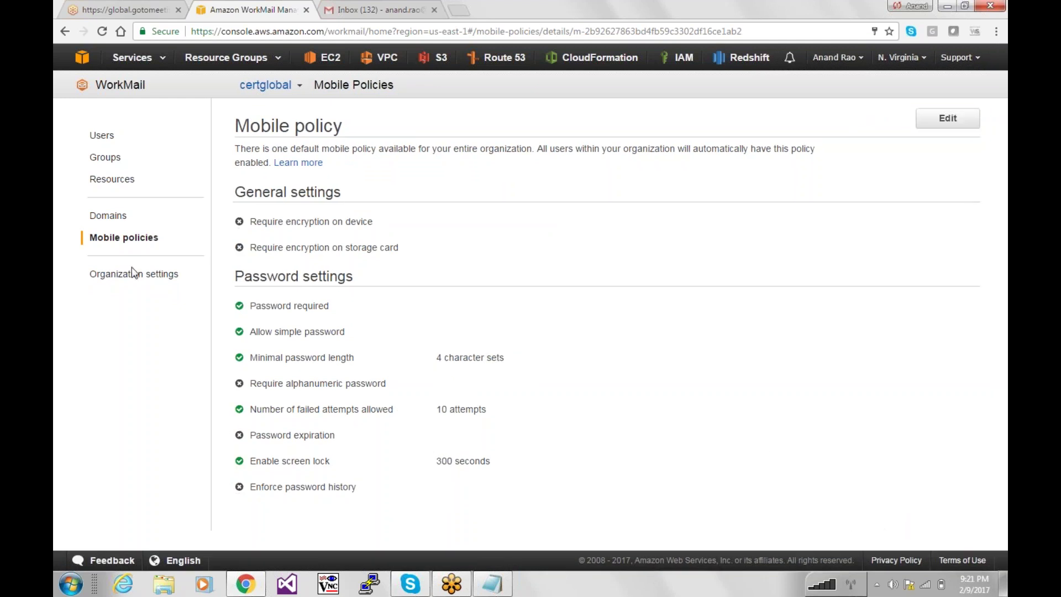
pyautogui.click(121, 182)
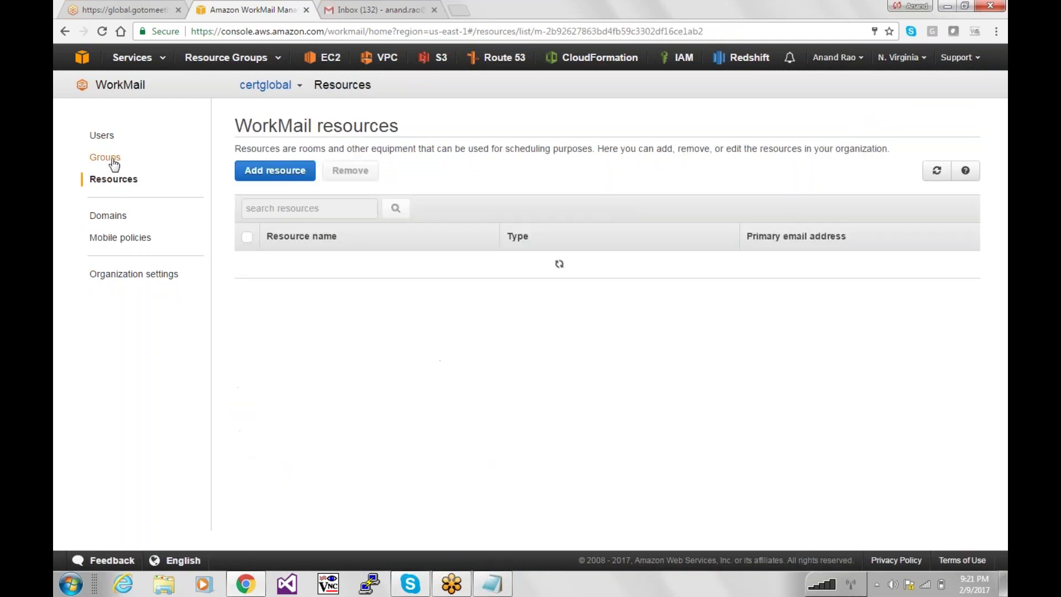
pyautogui.click(105, 138)
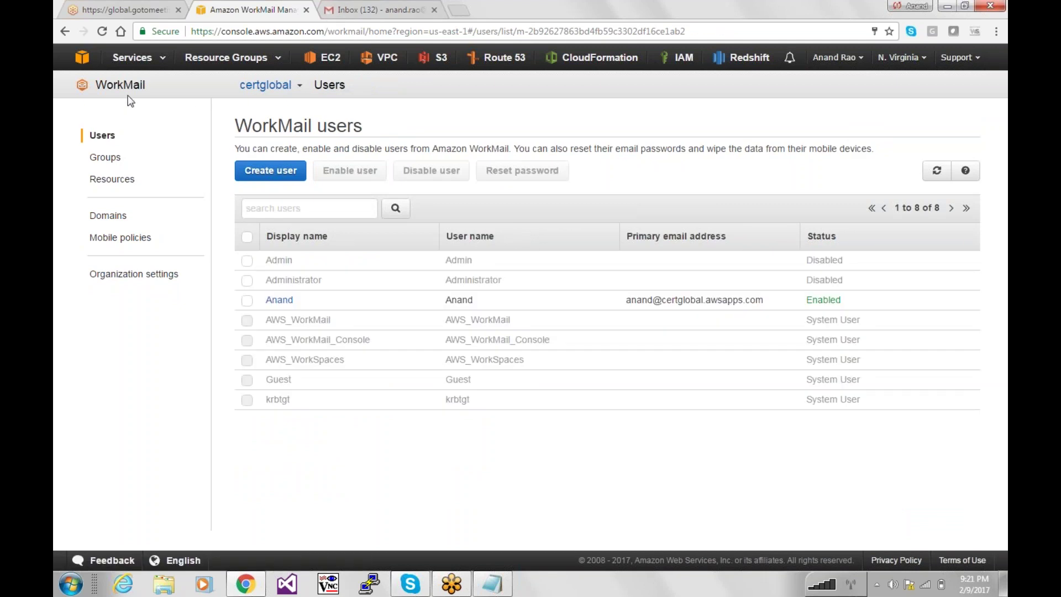
# Open the WorkSpaces console and check the user's Value with Windows 7 WorkSpace shows PENDING.
pyautogui.click(132, 57)
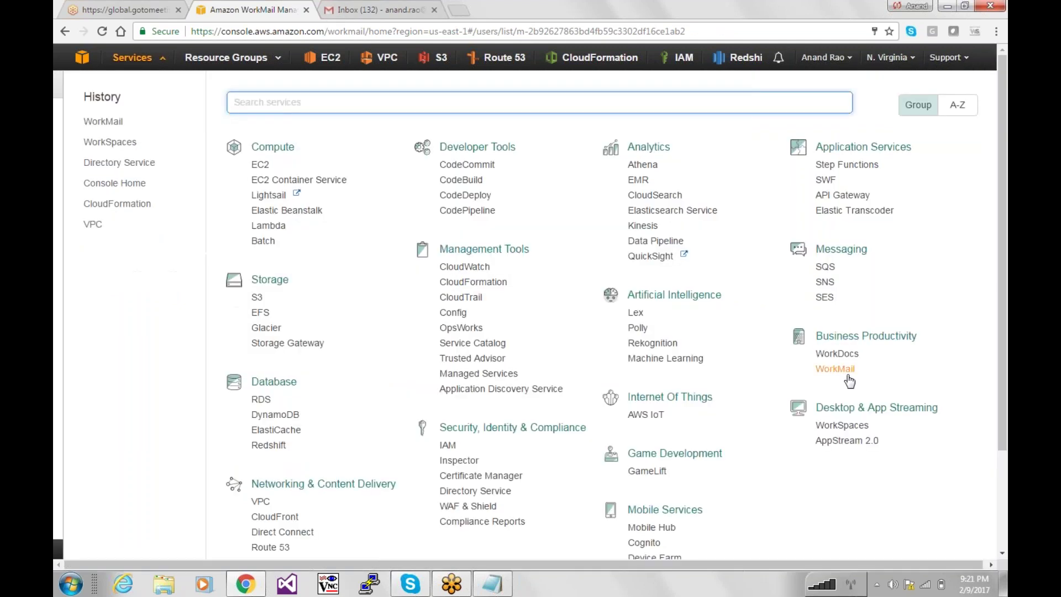
pyautogui.click(842, 424)
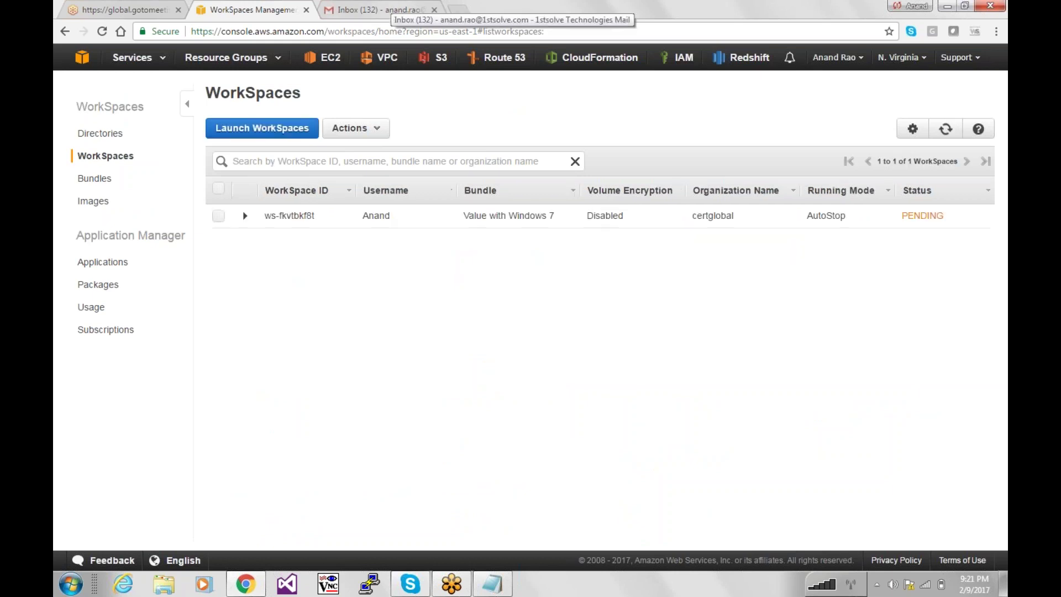
pyautogui.moveTo(955, 219); pyautogui.dragTo(895, 217)
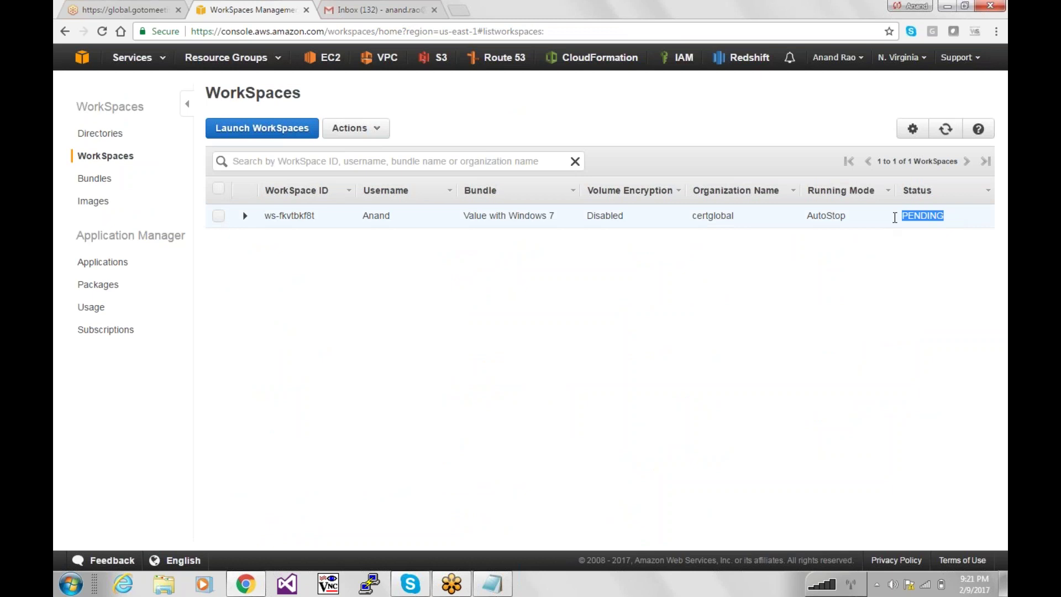
pyautogui.click(903, 271)
# Look at the Show/Hide Columns choices, close them, and reload the WorkSpaces list.
pyautogui.click(913, 129)
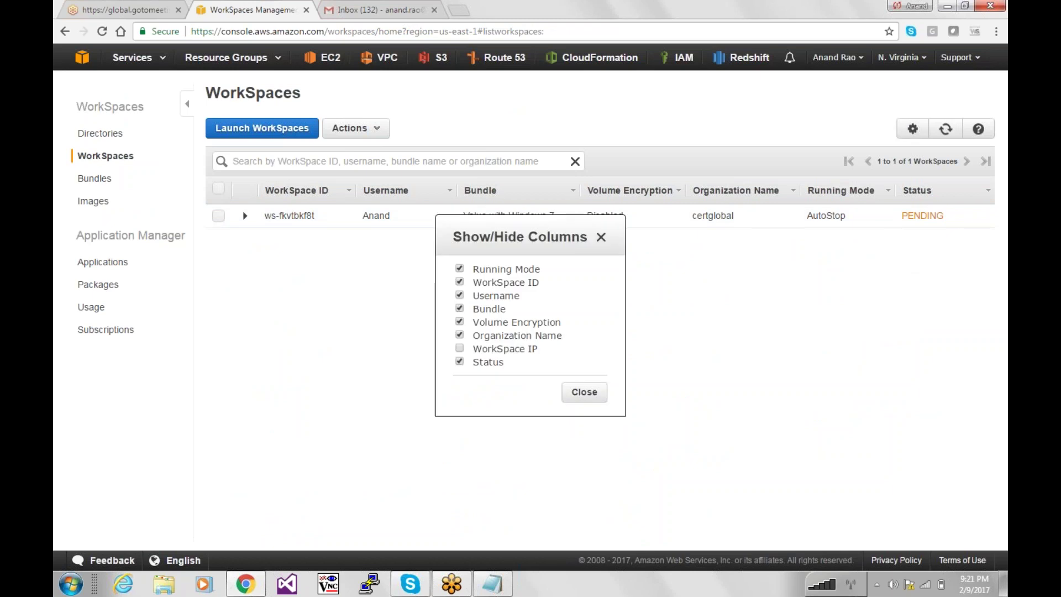
pyautogui.click(601, 237)
pyautogui.click(946, 128)
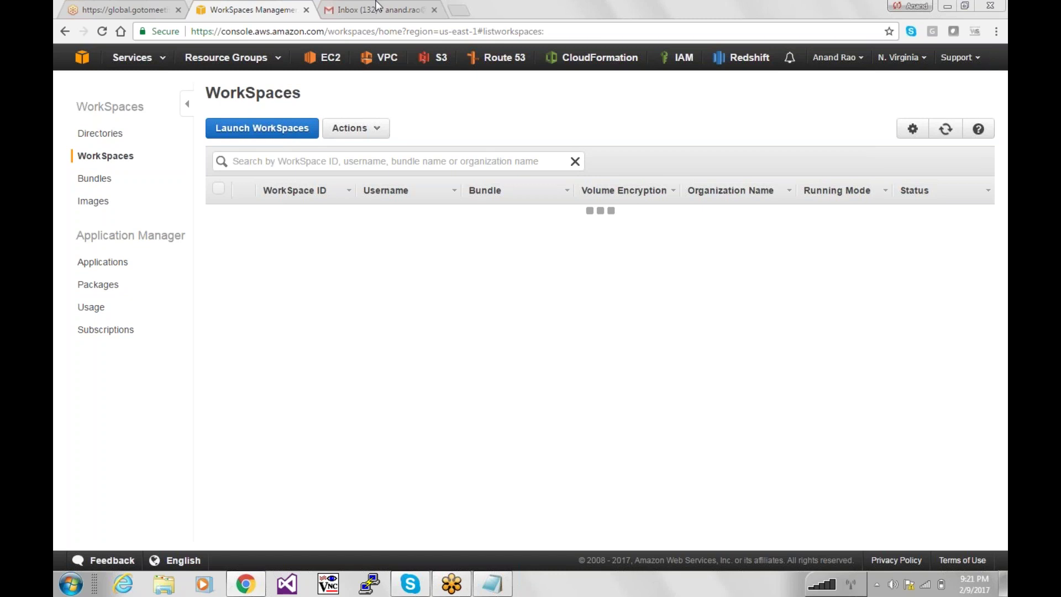
pyautogui.click(377, 7)
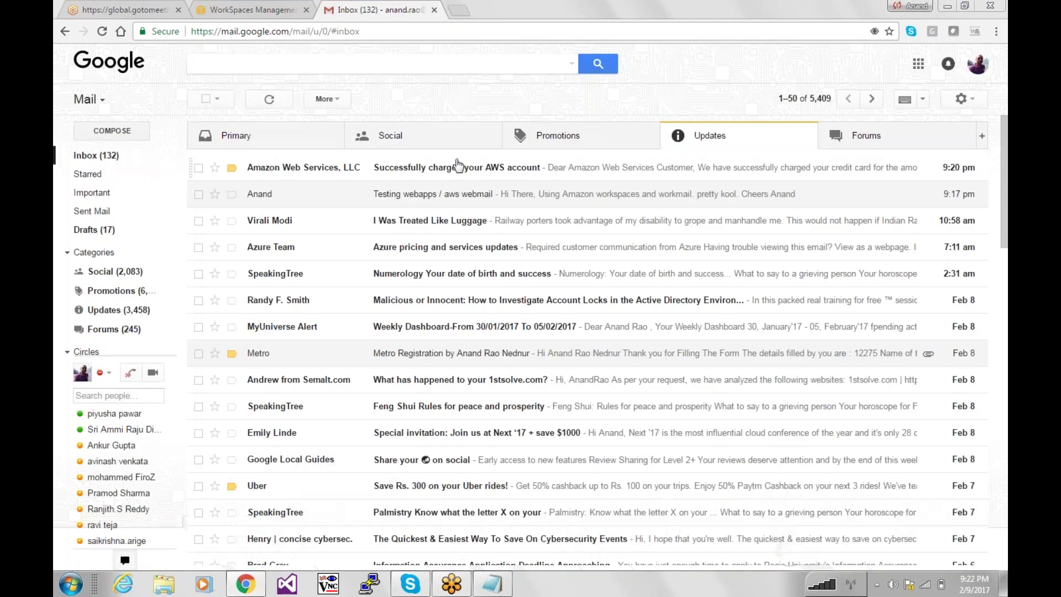
pyautogui.click(301, 174)
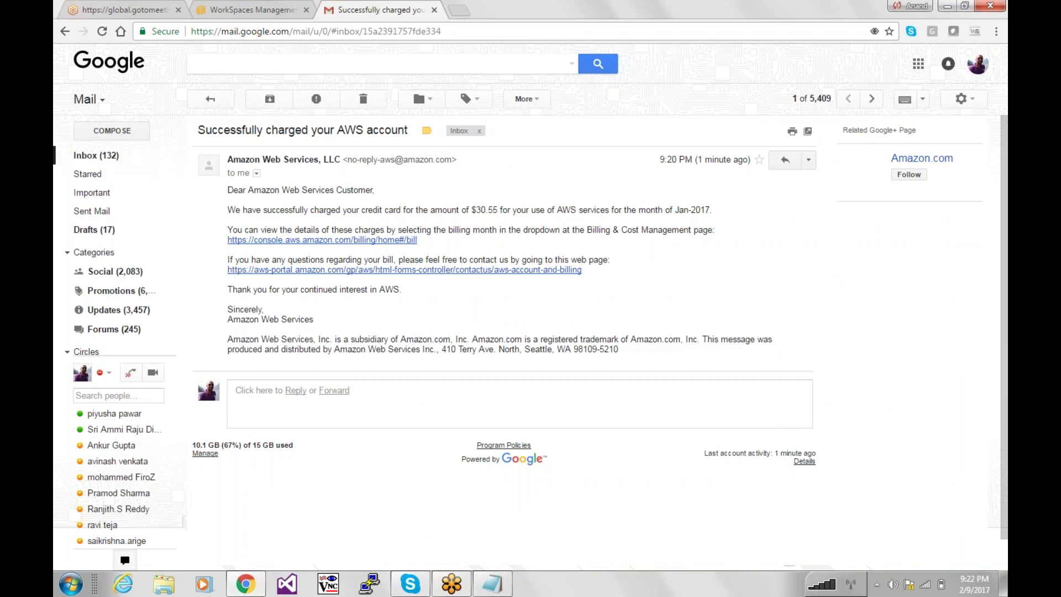
pyautogui.moveTo(276, 210); pyautogui.dragTo(529, 203)
pyautogui.moveTo(637, 210); pyautogui.dragTo(420, 217)
pyautogui.click(420, 218)
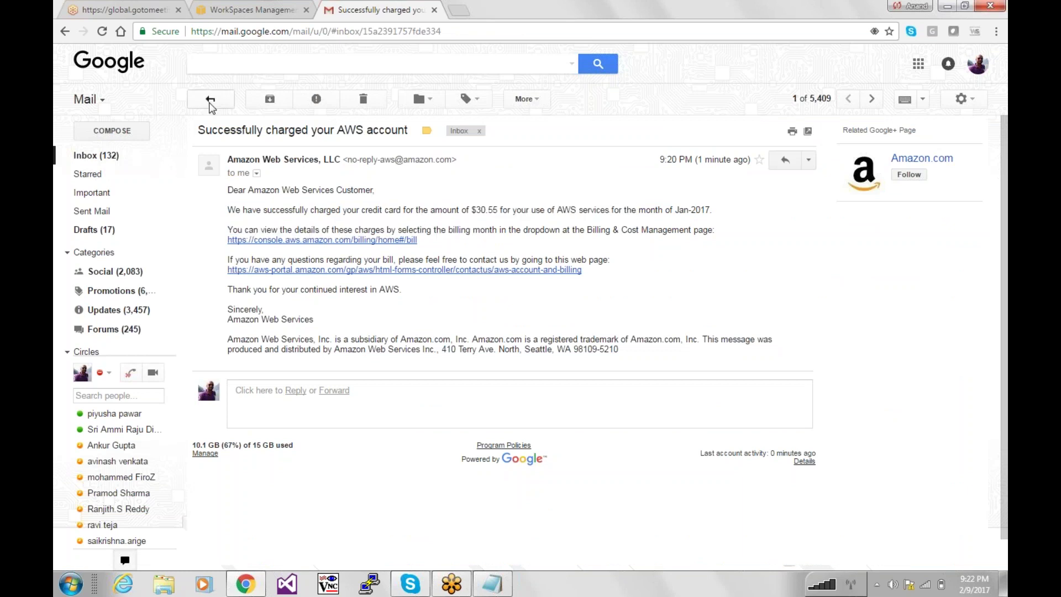
pyautogui.click(239, 8)
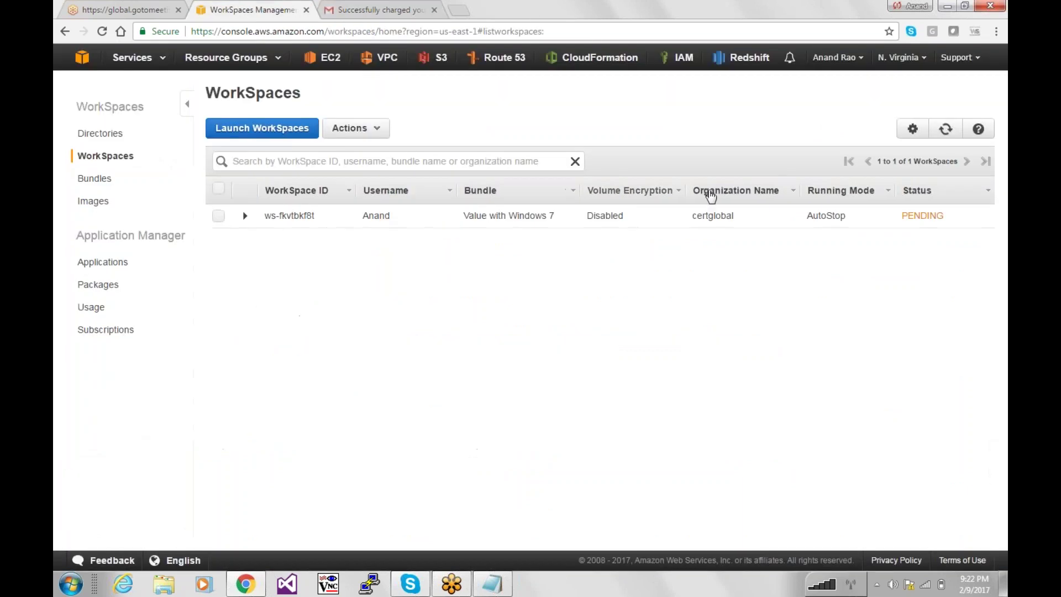
pyautogui.click(946, 130)
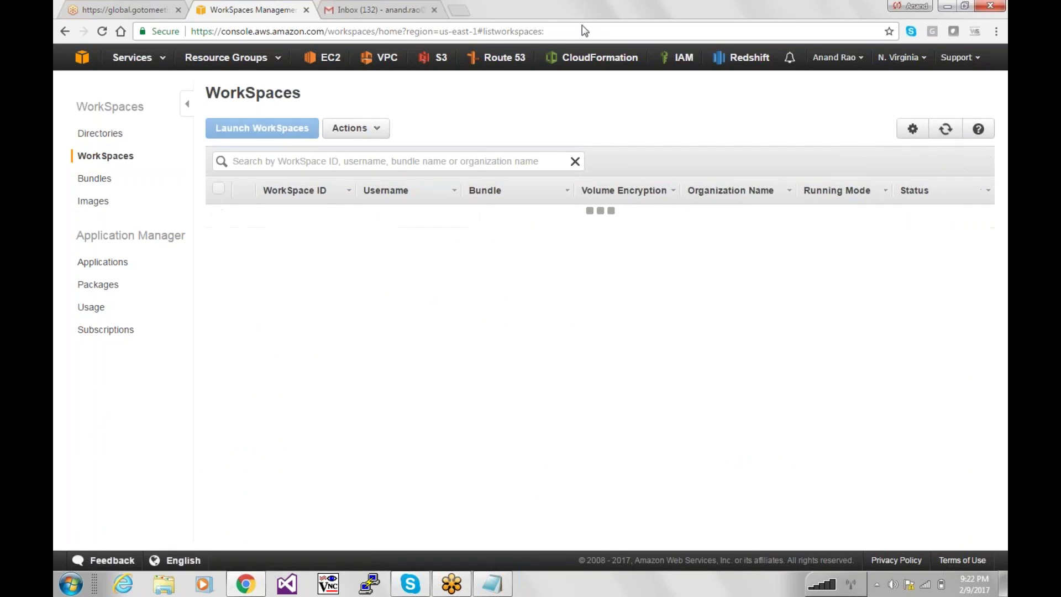
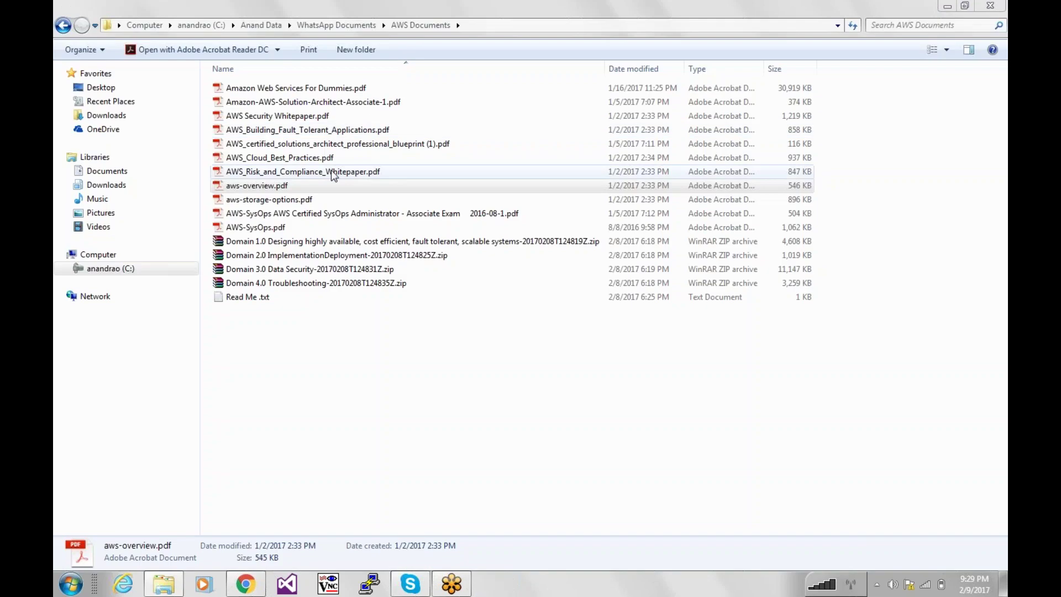
# Select AWS_certified_solutions_architect_professional_blueprint (1).pdf in the AWS Documents folder.
pyautogui.press('Up')
pyautogui.press('Up')
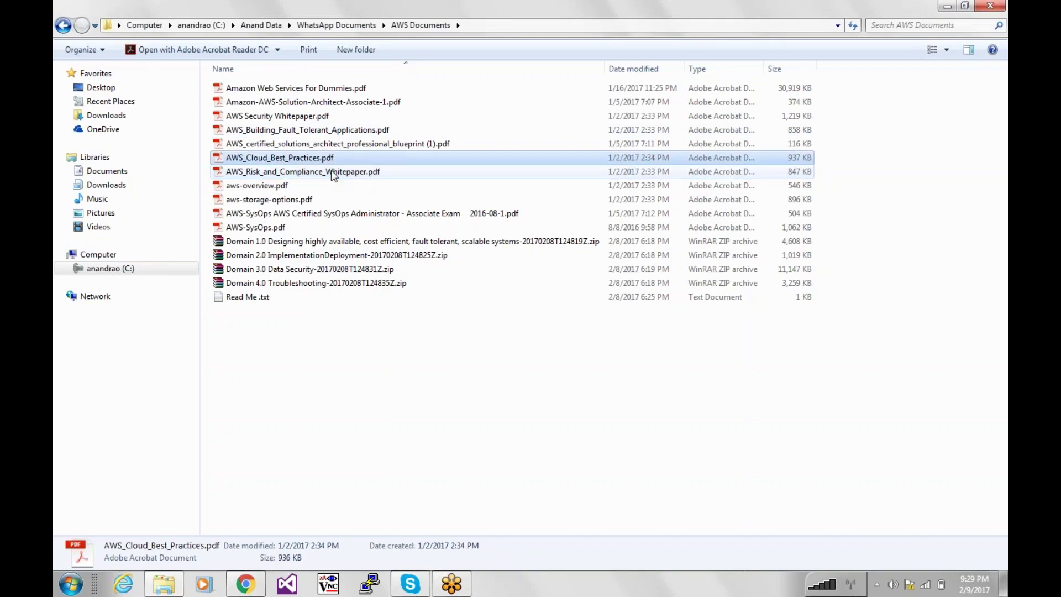
pyautogui.press('Down')
pyautogui.press('Up')
pyautogui.press('Up')
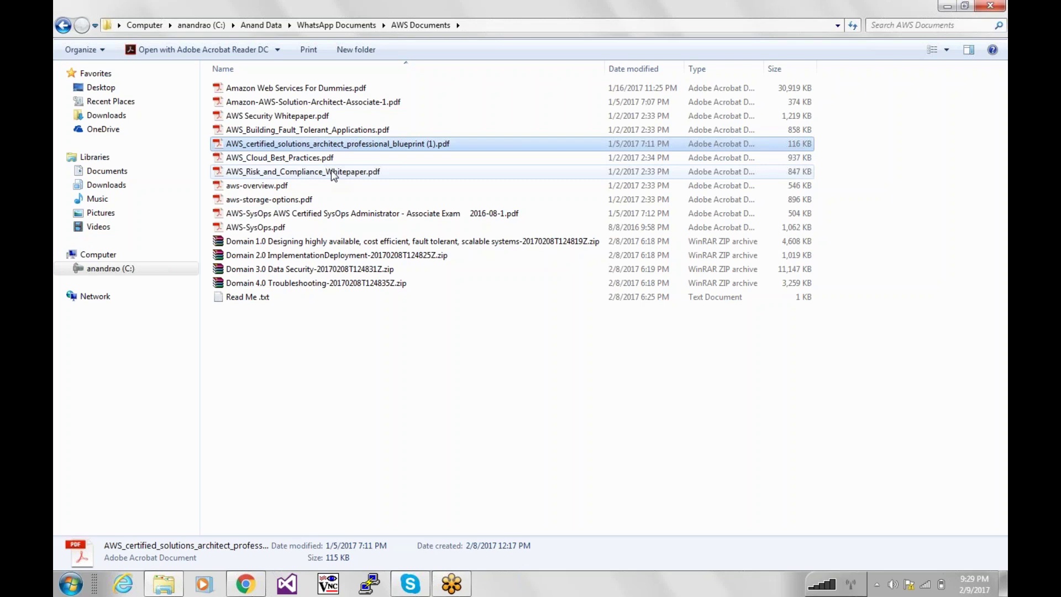
# Open the blueprint PDF, scroll to the exam domains table and highlight the Security and Scalability rows.
pyautogui.press('Return')
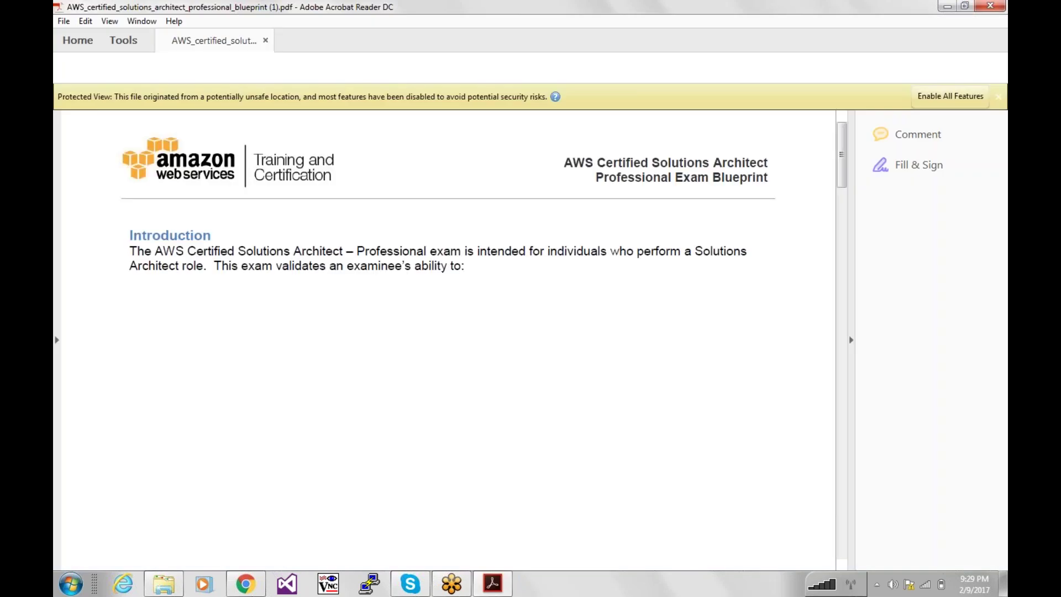
pyautogui.scroll(-15, 311, 249)
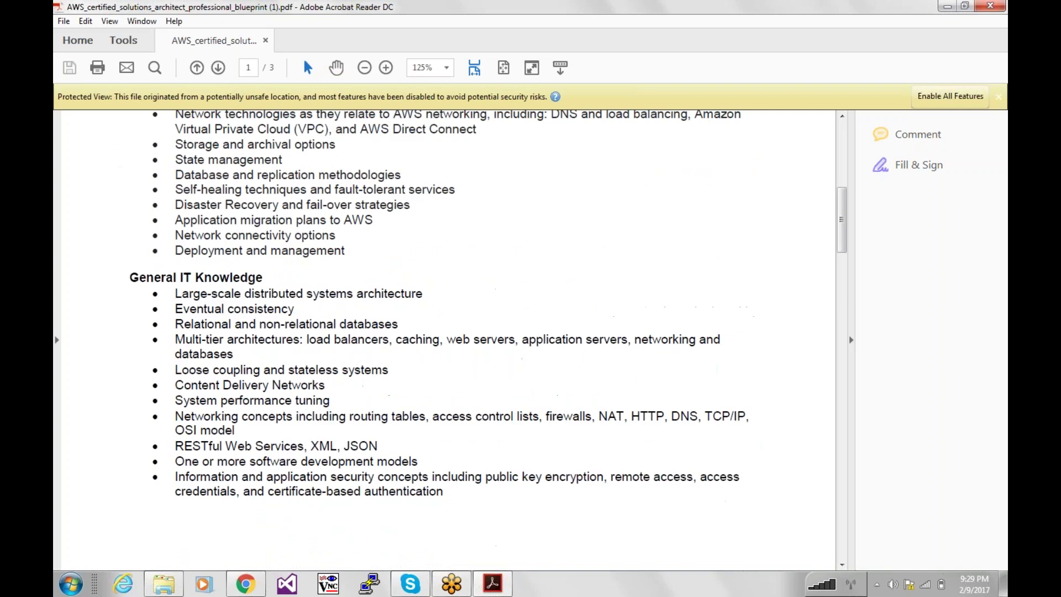
pyautogui.scroll(-10, 198, 174)
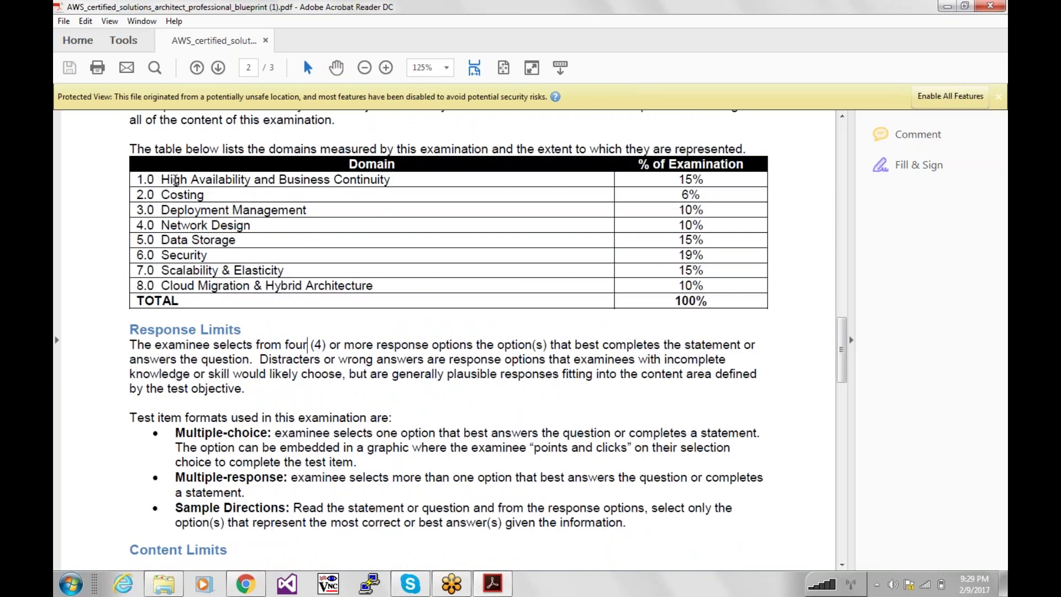
pyautogui.moveTo(161, 256); pyautogui.dragTo(284, 271)
# Restore Acrobat Reader to a smaller window and move it to the right side.
pyautogui.click(364, 270)
pyautogui.moveTo(436, 7); pyautogui.dragTo(888, 62)
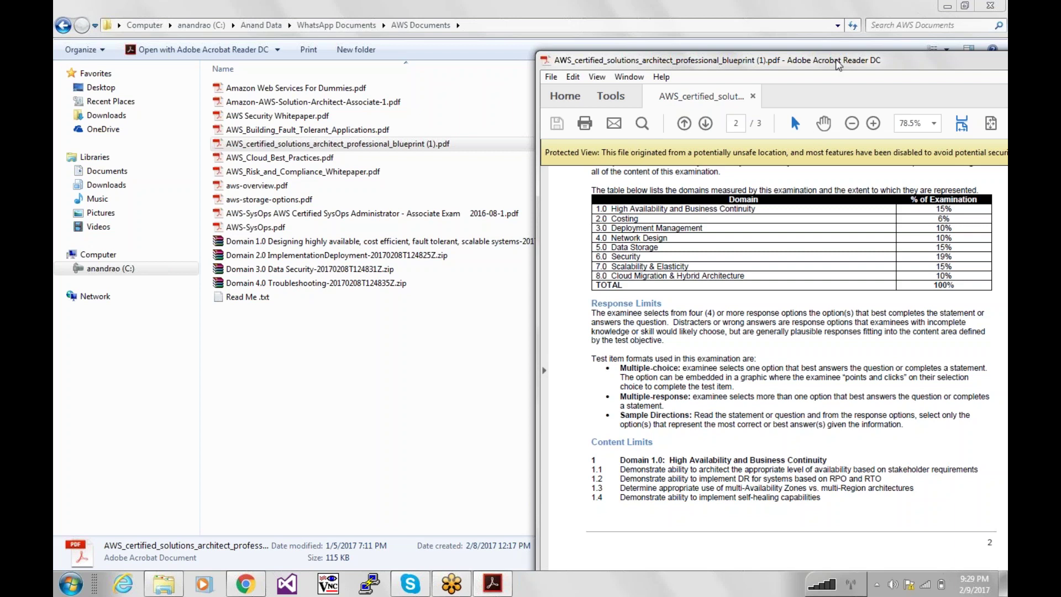
pyautogui.moveTo(836, 61); pyautogui.dragTo(878, 26)
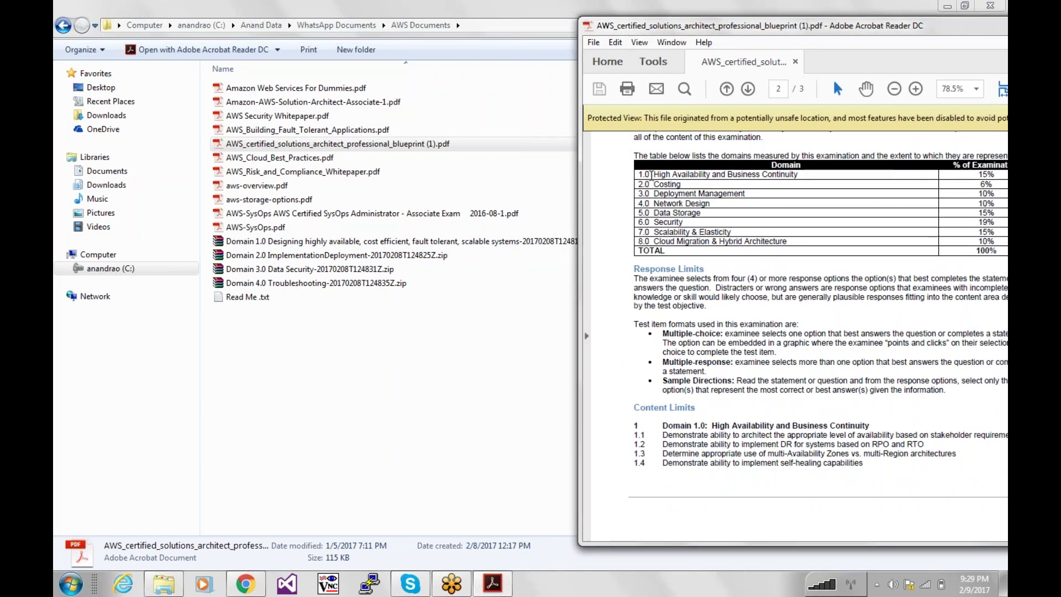
# Highlight the High Availability, Costing (6%) and Scalability & Elasticity (15%) rows, then select the Domain 1.0 zip.
pyautogui.moveTo(652, 176); pyautogui.dragTo(734, 176)
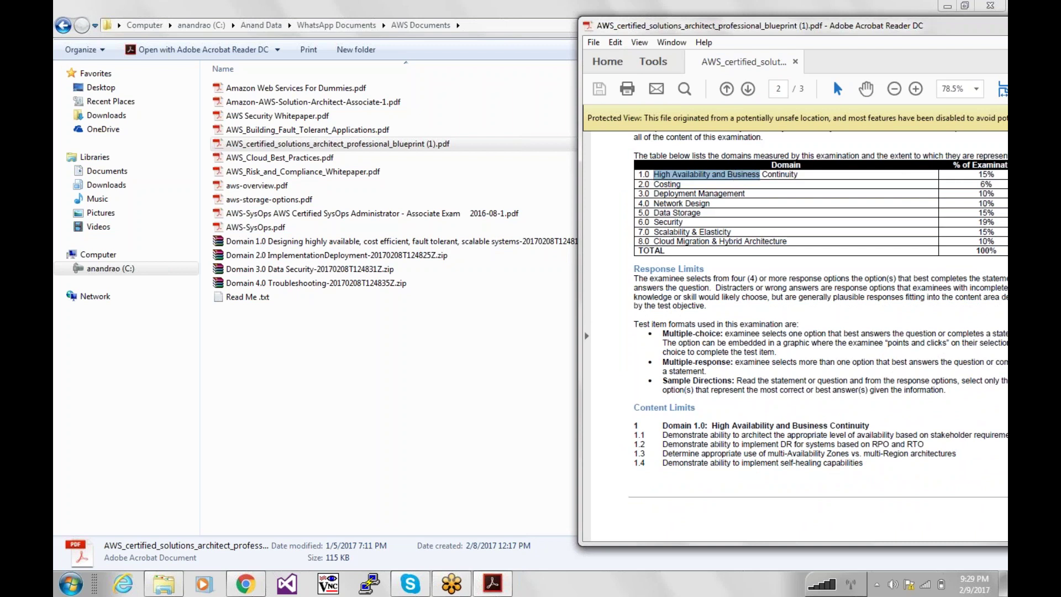
pyautogui.moveTo(695, 192); pyautogui.dragTo(661, 188)
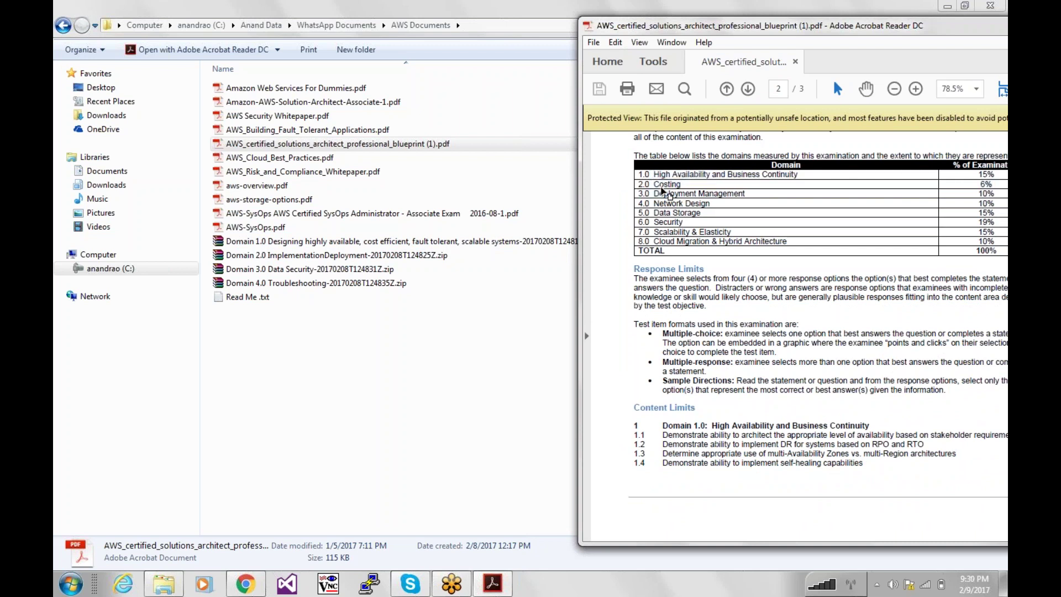
pyautogui.doubleClick(665, 184)
pyautogui.moveTo(655, 232); pyautogui.dragTo(741, 232)
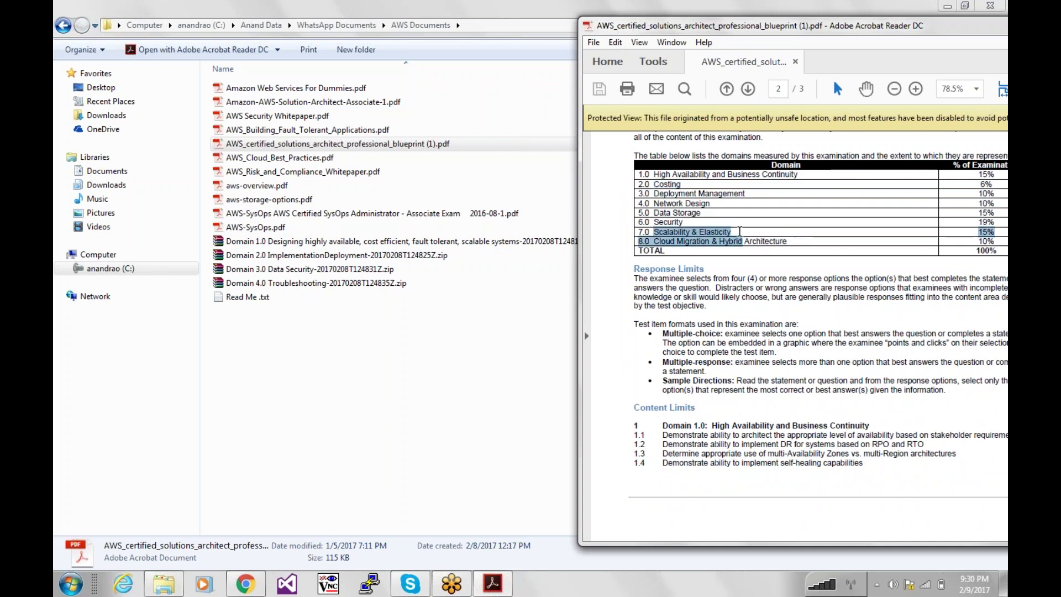
pyautogui.click(712, 240)
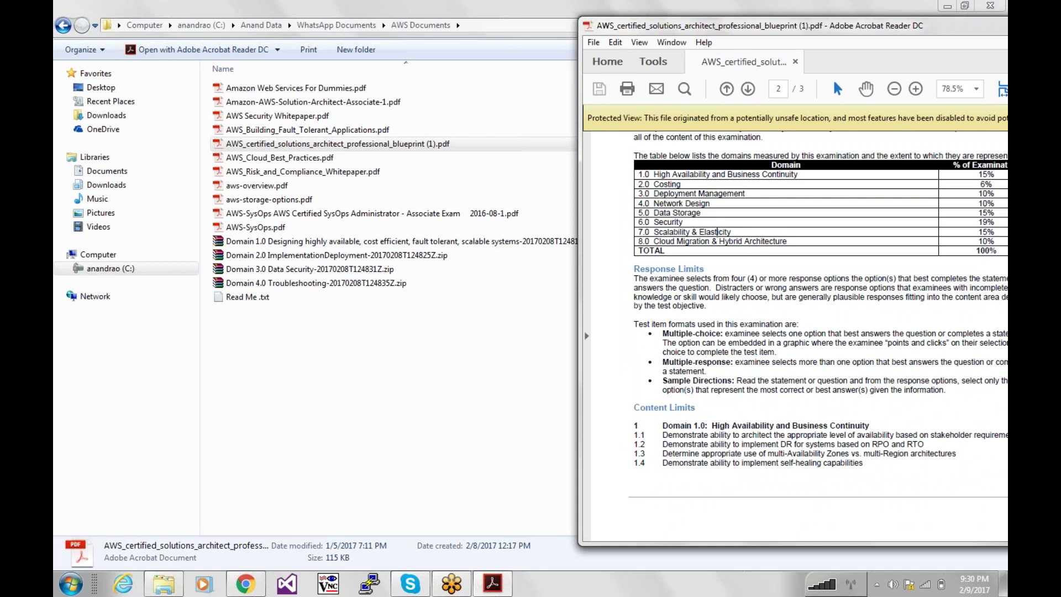
pyautogui.click(458, 243)
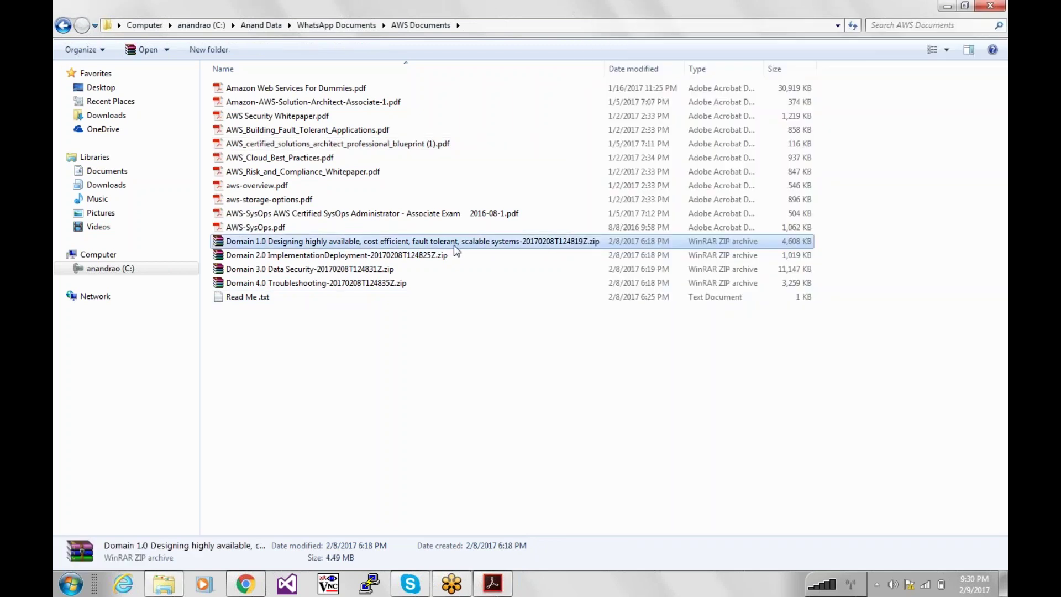
# Open the Domain 1.0 zip archive and highlight the 7.0 entry in the blueprint's domains table.
pyautogui.doubleClick(454, 248)
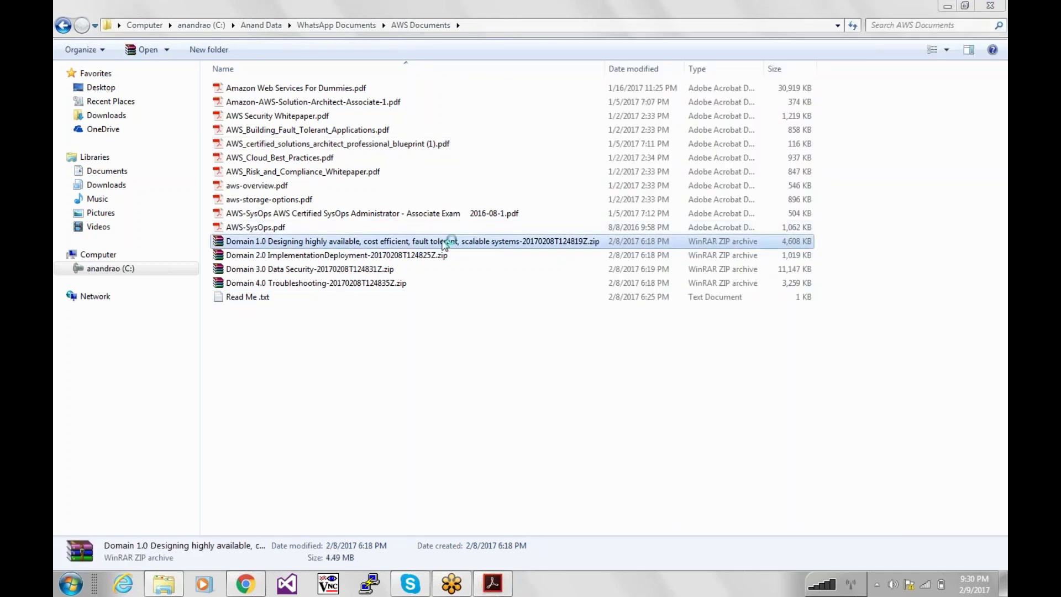
pyautogui.click(492, 583)
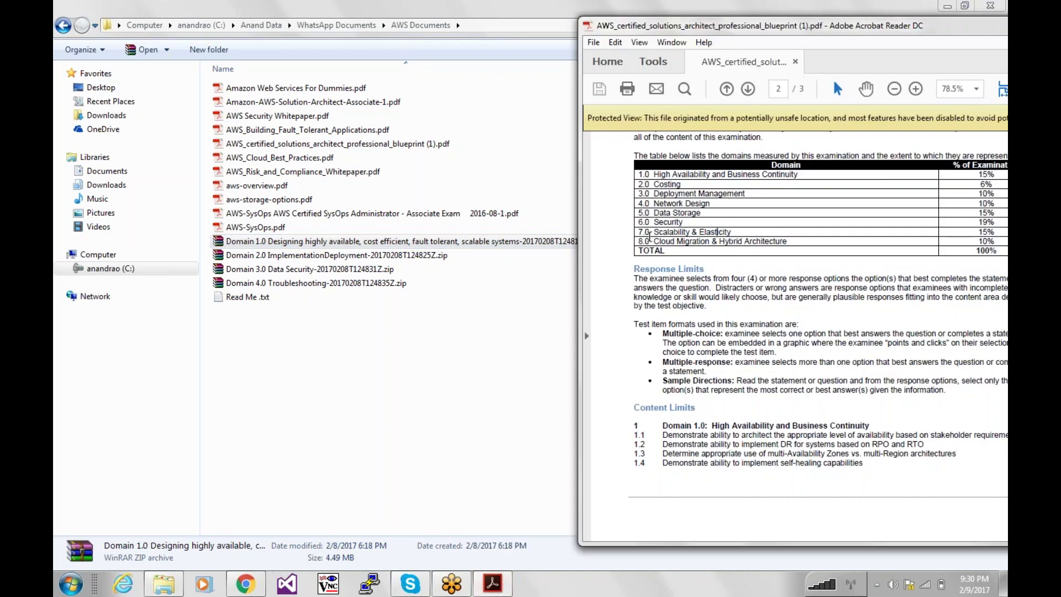
pyautogui.moveTo(639, 233); pyautogui.dragTo(669, 233)
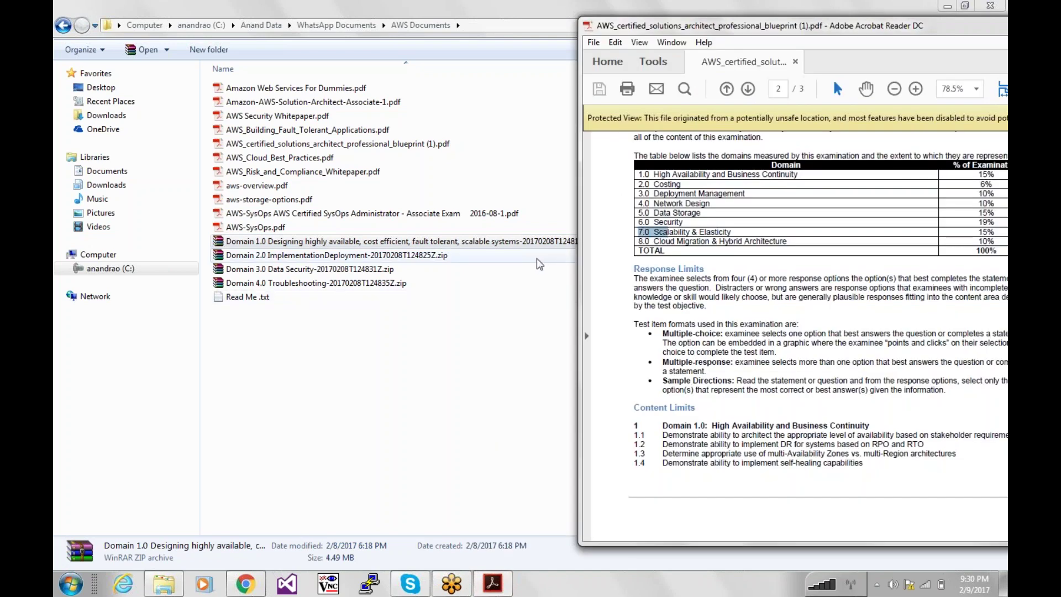
# Select the Domain 2.0 zip archive, then bring back the blueprint and enlarge and reposition its window.
pyautogui.click(457, 246)
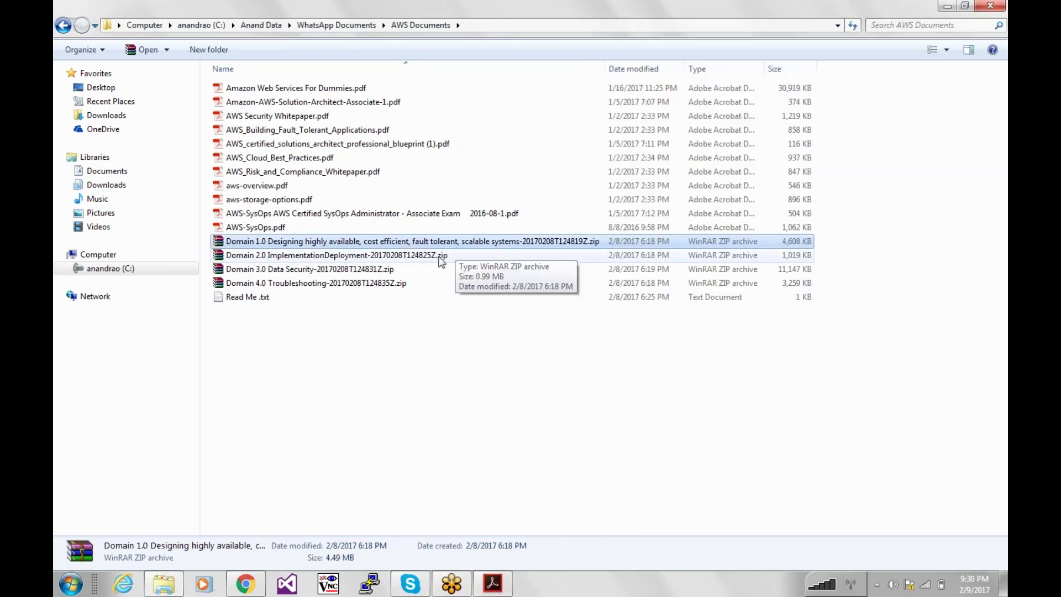
pyautogui.click(457, 255)
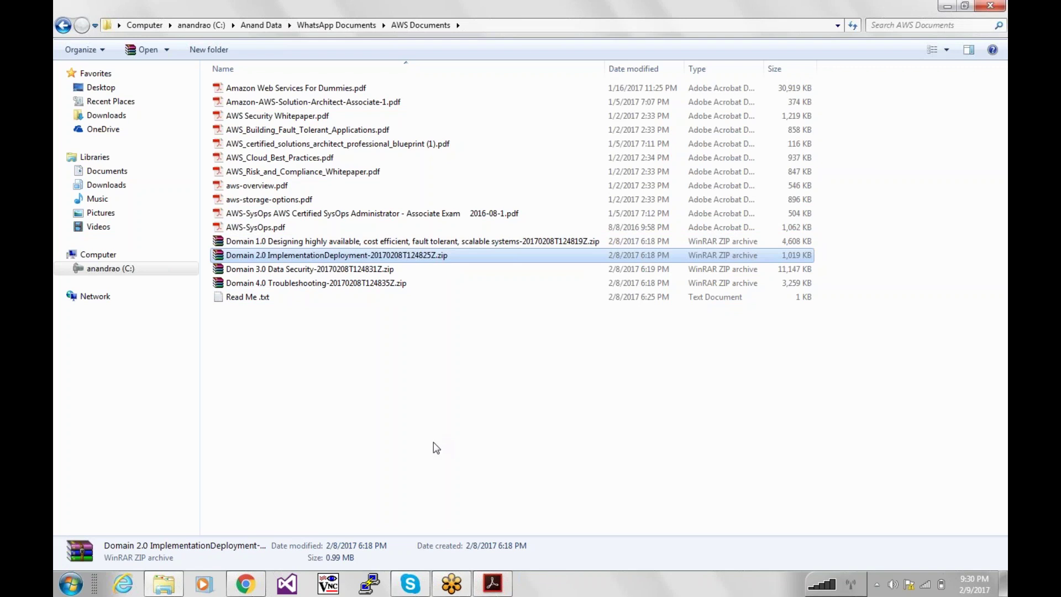
pyautogui.click(492, 583)
pyautogui.click(513, 544)
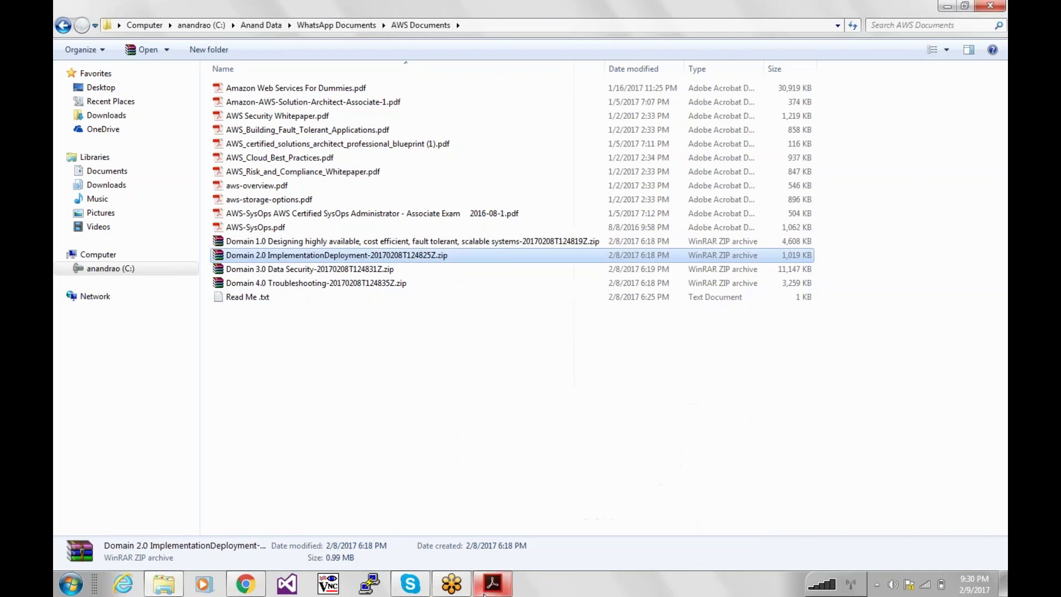
pyautogui.click(492, 583)
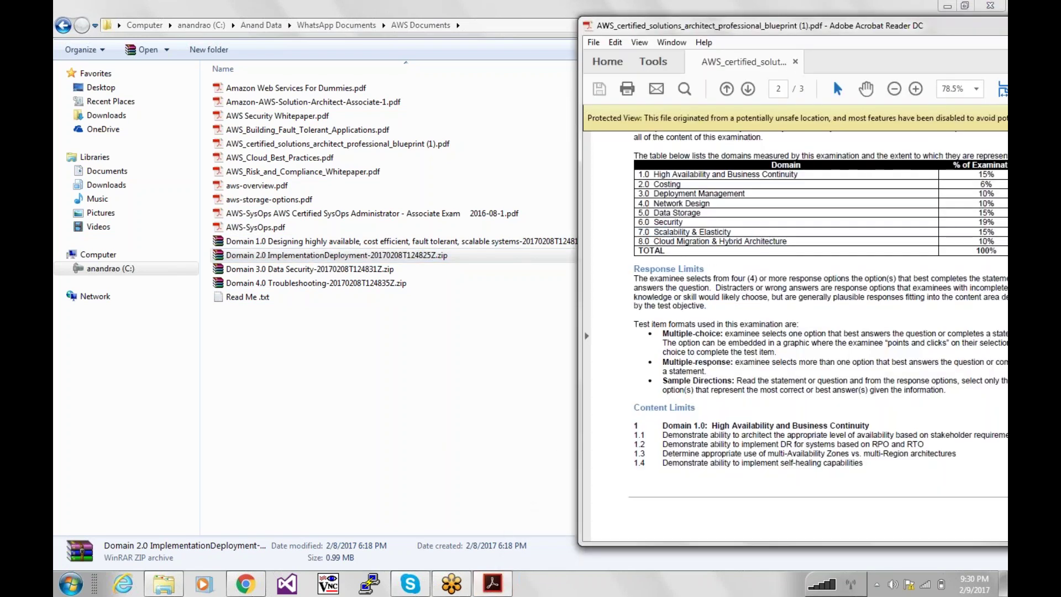
pyautogui.moveTo(927, 56); pyautogui.dragTo(692, 151)
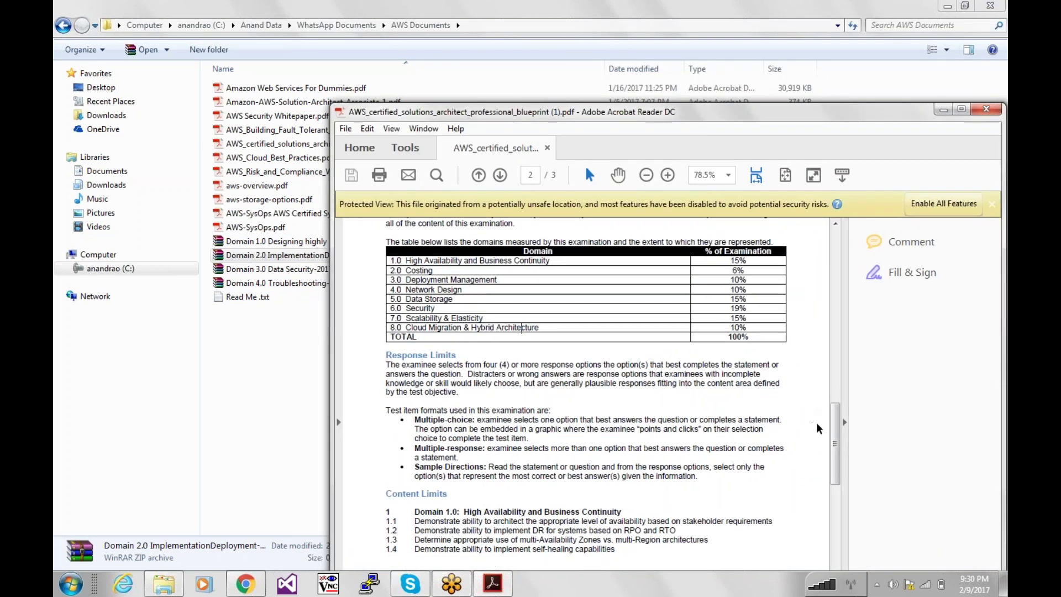
pyautogui.moveTo(834, 435); pyautogui.dragTo(834, 387)
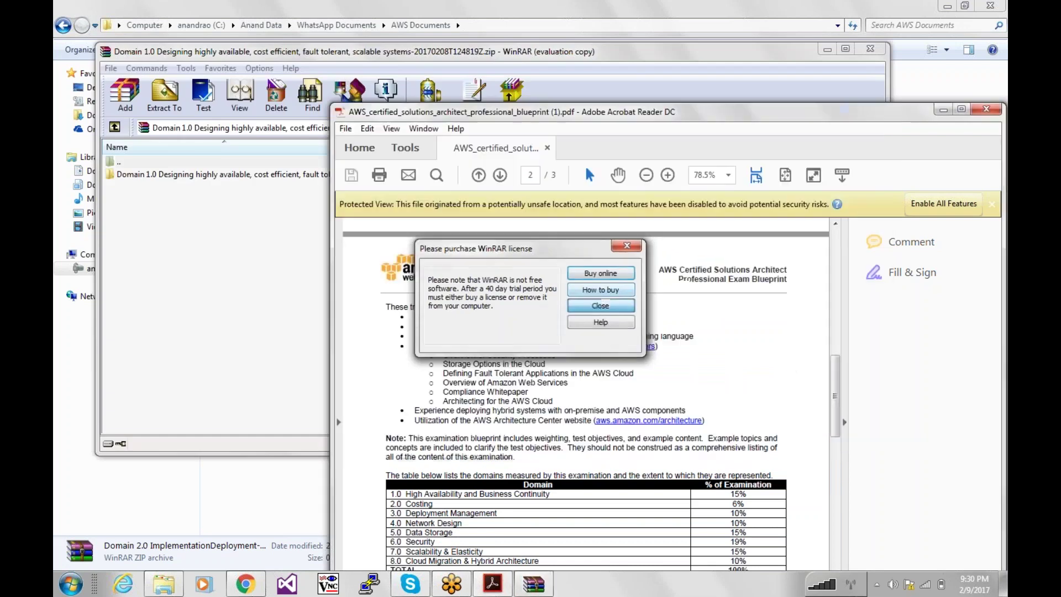
# Dismiss the WinRAR licence reminder, view the seven PDFs in the Domain 1.0 folder, and close WinRAR.
pyautogui.click(594, 304)
pyautogui.click(233, 213)
pyautogui.doubleClick(247, 176)
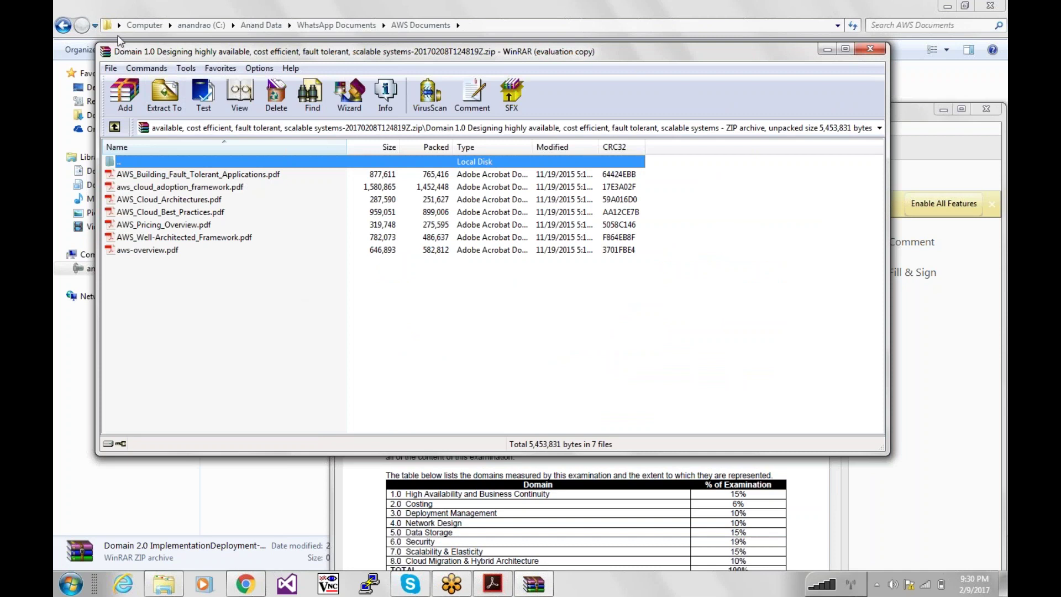
pyautogui.doubleClick(104, 53)
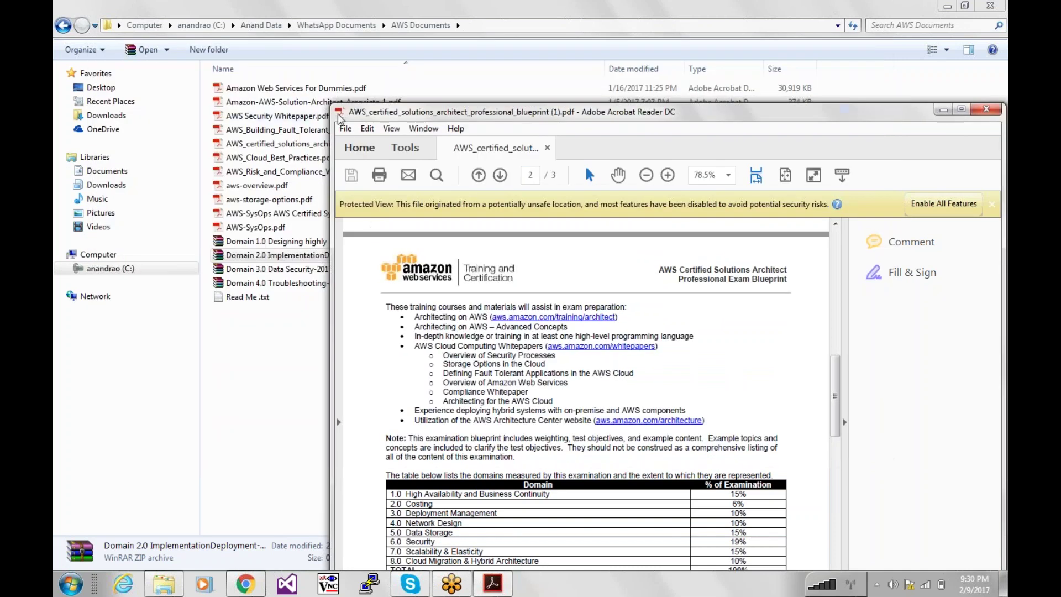
# Close the blueprint PDF from Acrobat's window menu and clear the folder selection.
pyautogui.click(339, 112)
pyautogui.click(365, 204)
pyautogui.click(429, 332)
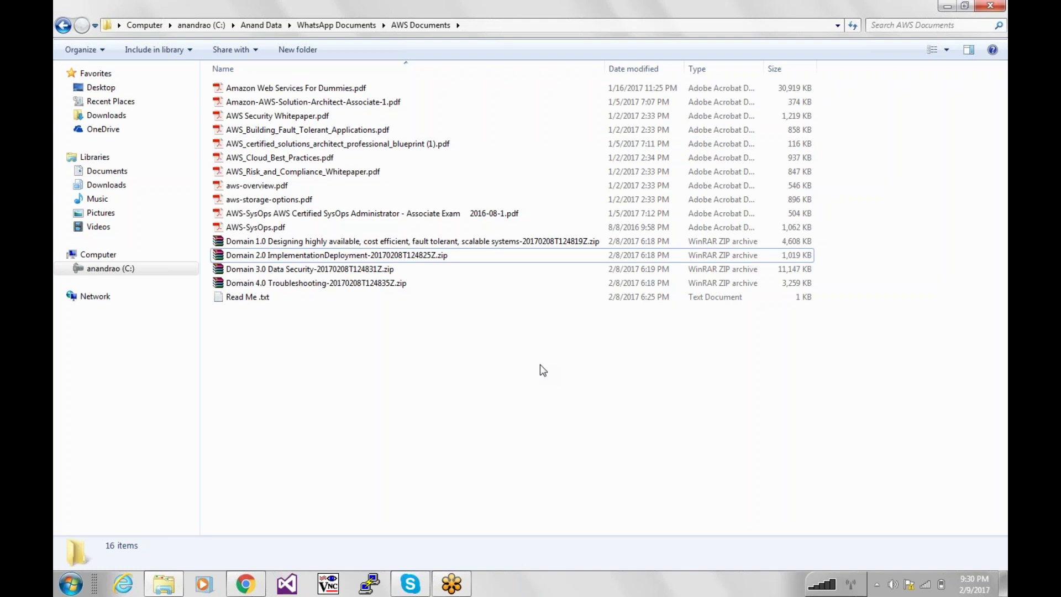
# Close Explorer, refresh the WorkSpaces list, and expand the now AVAILABLE Value with Windows 7 WorkSpace.
pyautogui.click(989, 7)
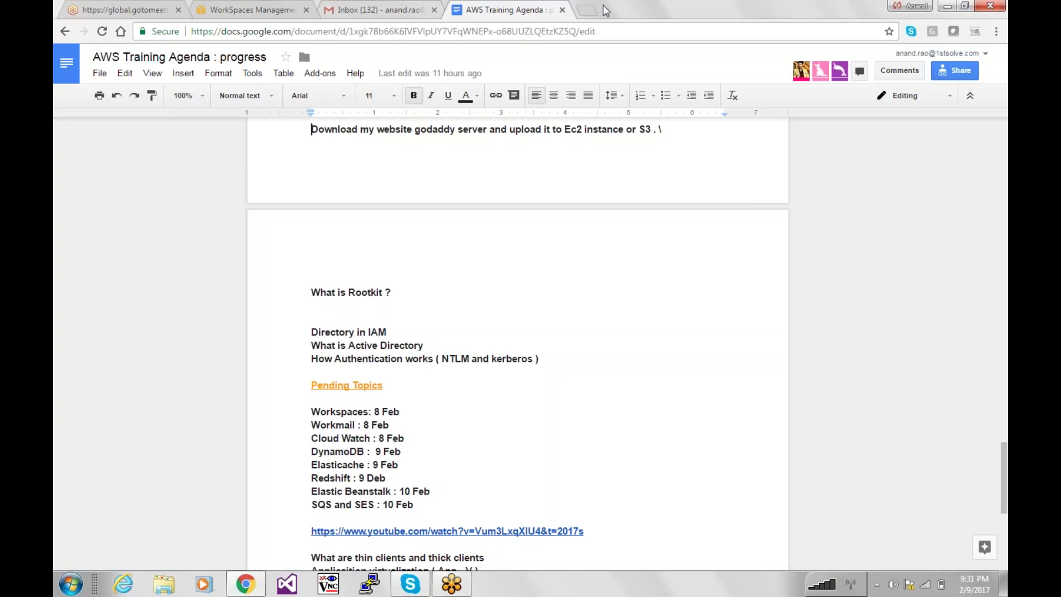
pyautogui.click(271, 8)
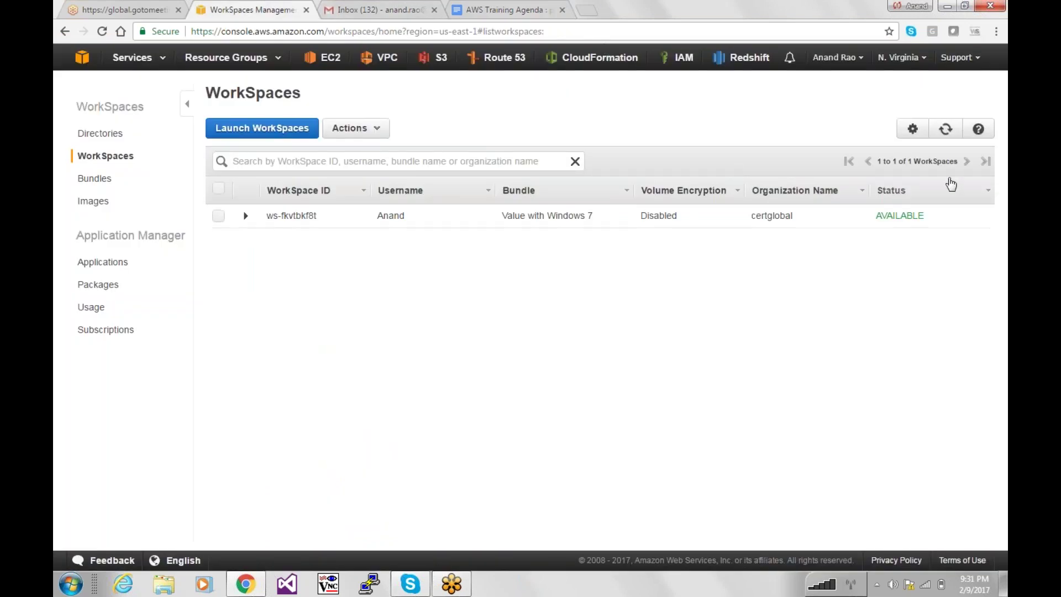
pyautogui.click(946, 129)
pyautogui.click(246, 217)
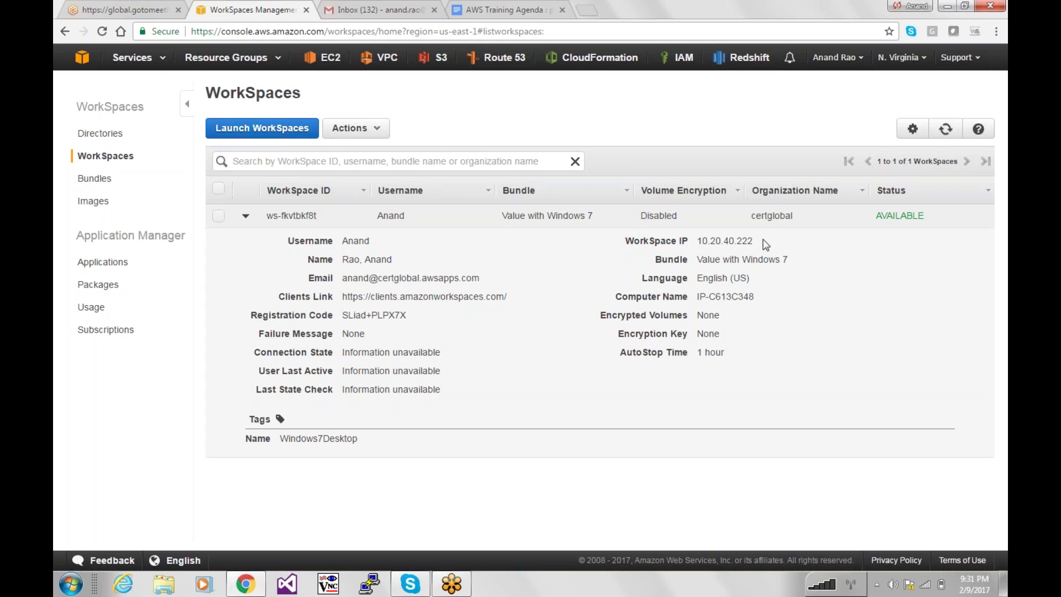
# Copy part of the WorkSpace IP address and highlight its registration code, Windows7Desktop tag and clients link.
pyautogui.moveTo(764, 242); pyautogui.dragTo(712, 239)
pyautogui.hotkey('ctrl', 'c')
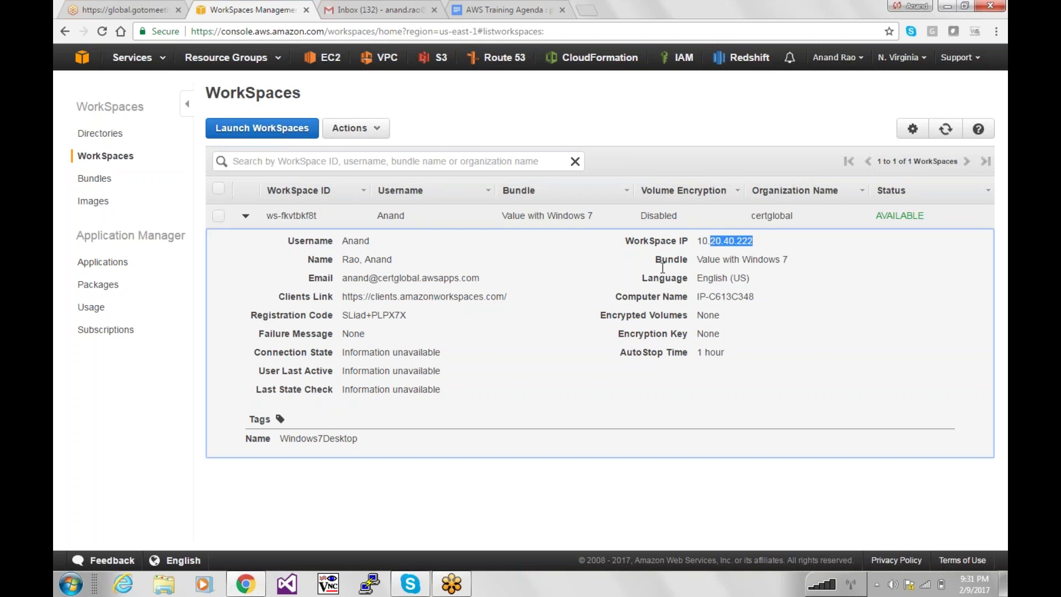
pyautogui.click(662, 268)
pyautogui.moveTo(344, 318); pyautogui.dragTo(420, 311)
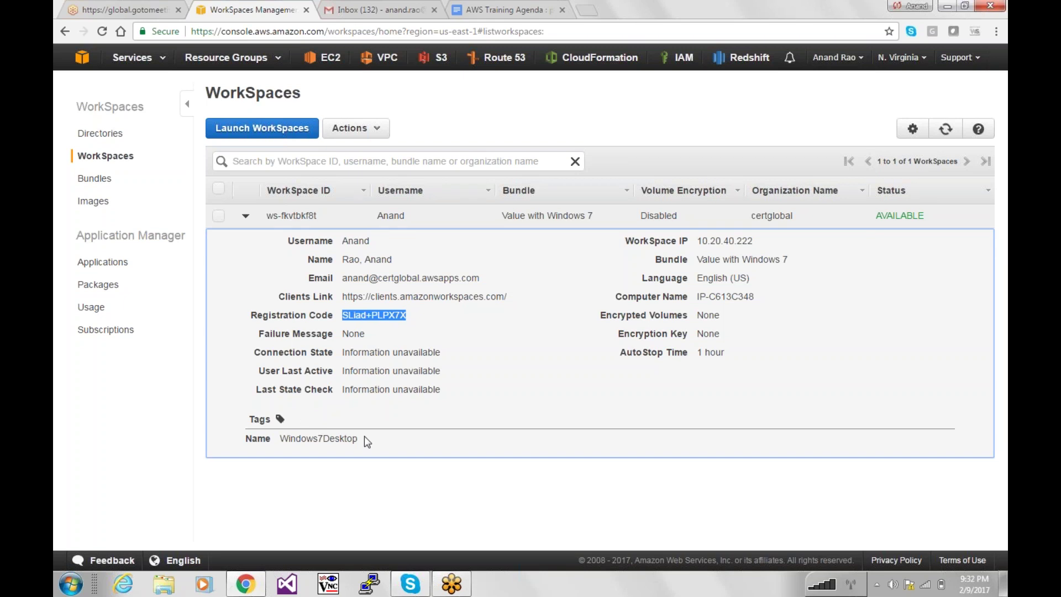
pyautogui.moveTo(366, 442); pyautogui.dragTo(246, 438)
pyautogui.moveTo(365, 315); pyautogui.dragTo(331, 333)
# Select the WorkSpace, glance at its Actions list, collapse and re-expand its details, then go to Gmail.
pyautogui.click(218, 216)
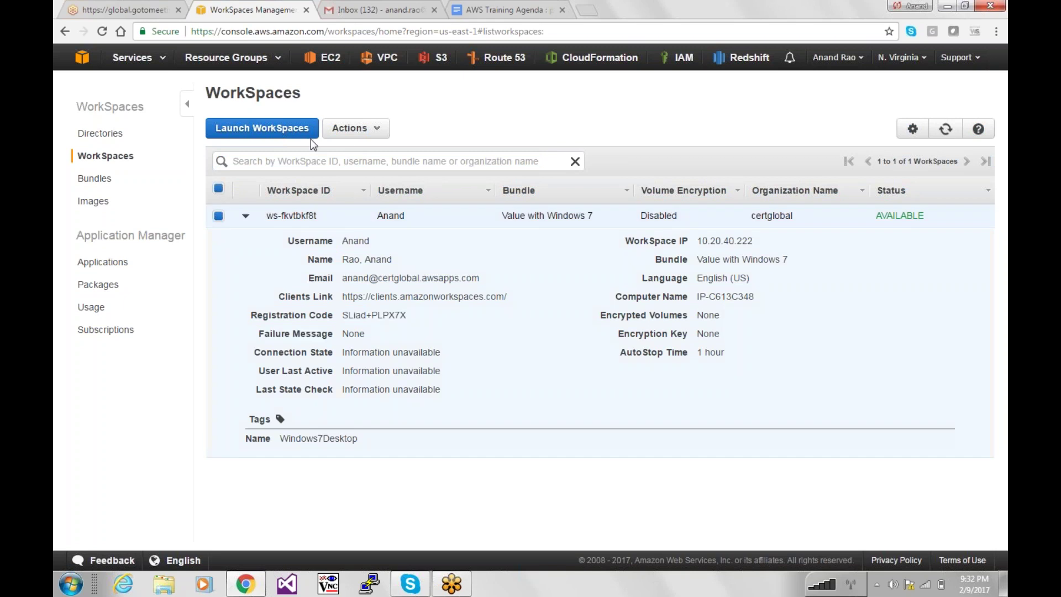
pyautogui.click(349, 128)
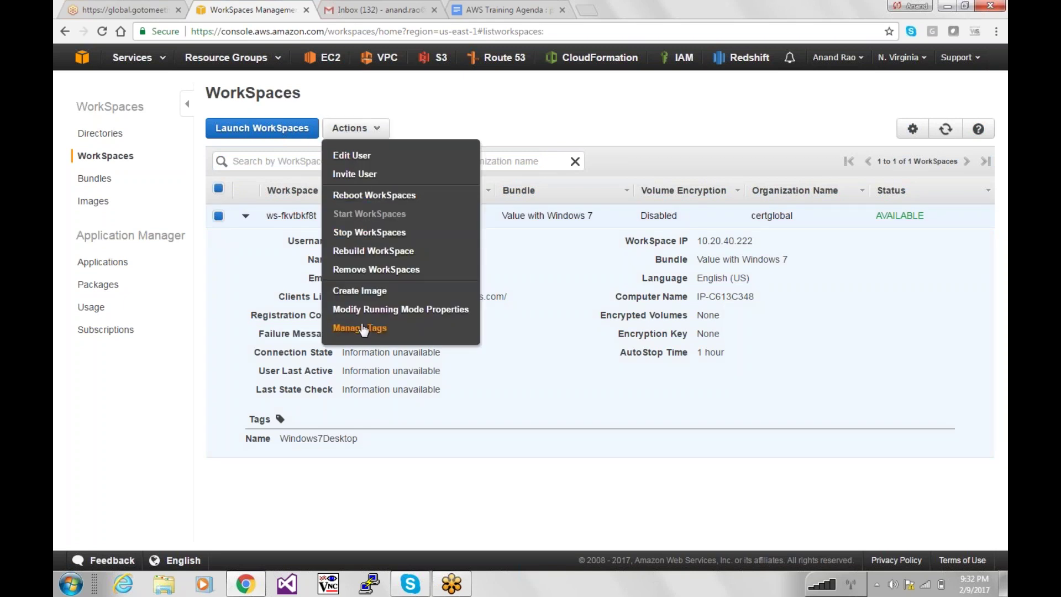
pyautogui.click(362, 130)
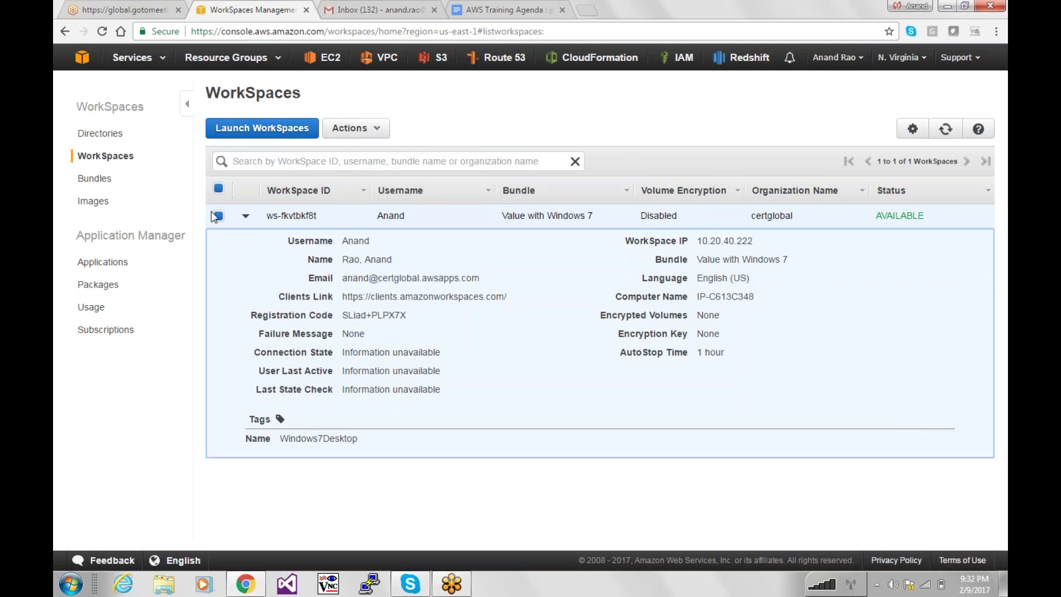
pyautogui.click(246, 220)
pyautogui.click(246, 217)
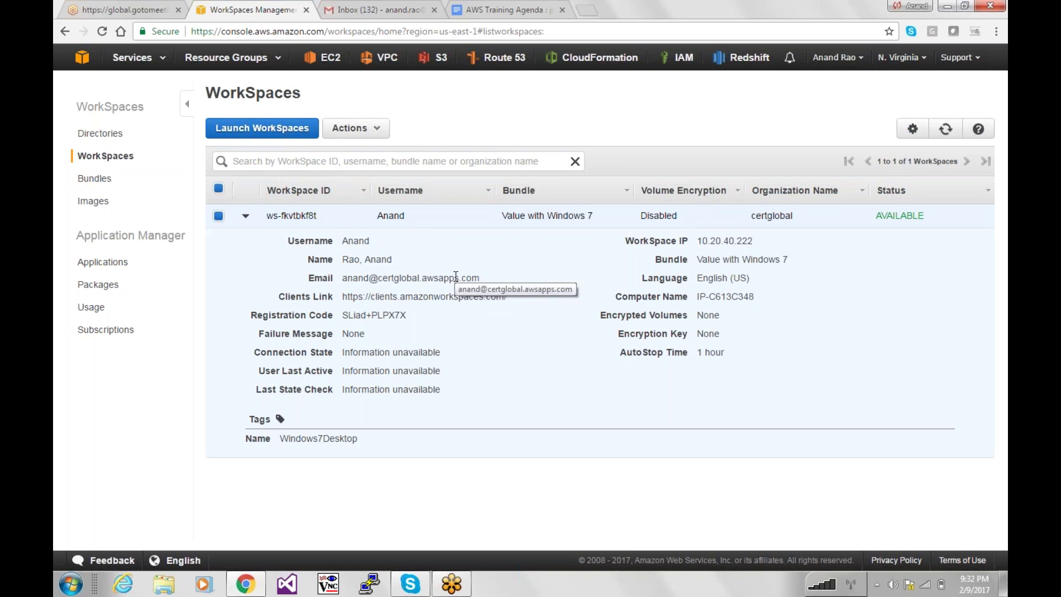
pyautogui.click(386, 9)
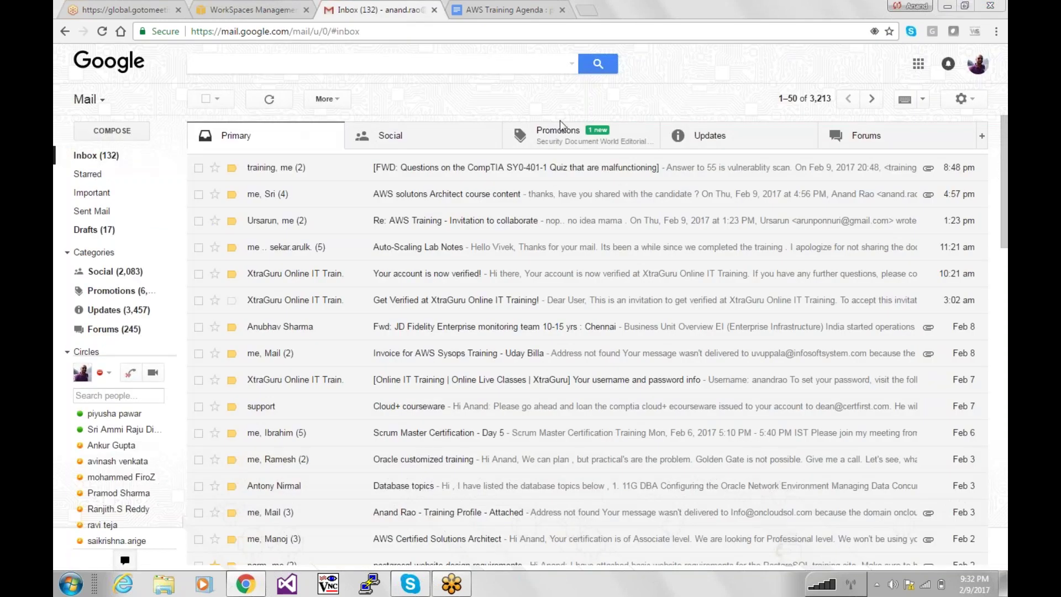
# View the Promotions, Social and Primary mail categories and reload the inbox.
pyautogui.click(562, 143)
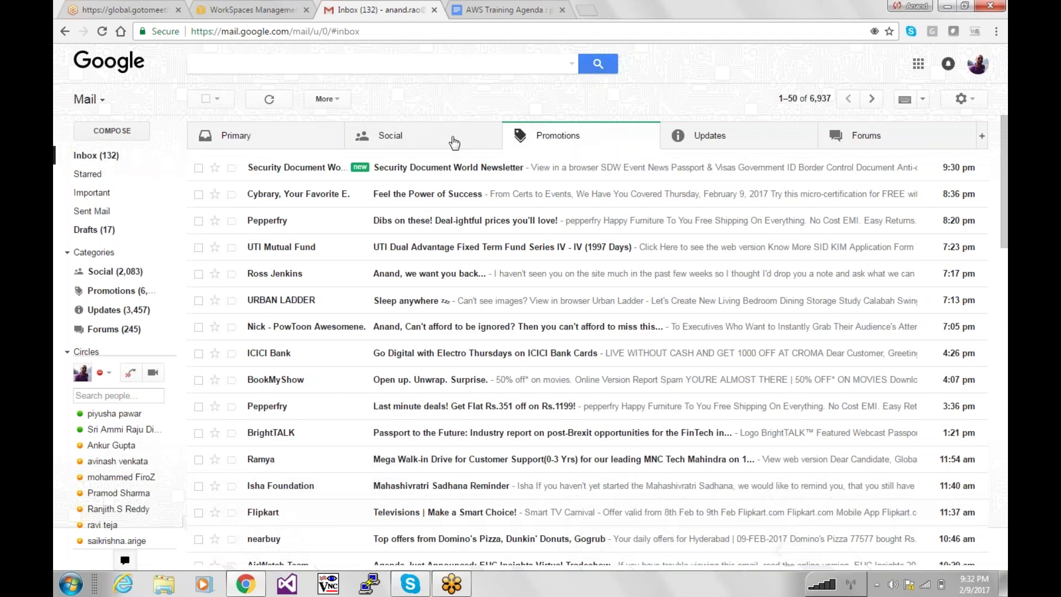
pyautogui.click(387, 138)
pyautogui.click(293, 142)
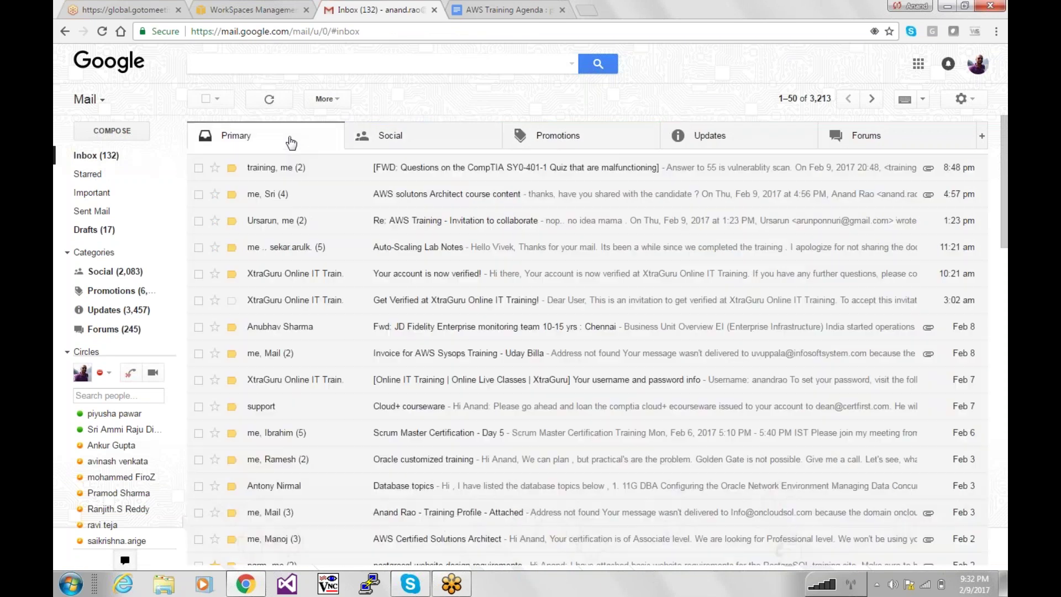
pyautogui.click(121, 158)
pyautogui.moveTo(172, 245)
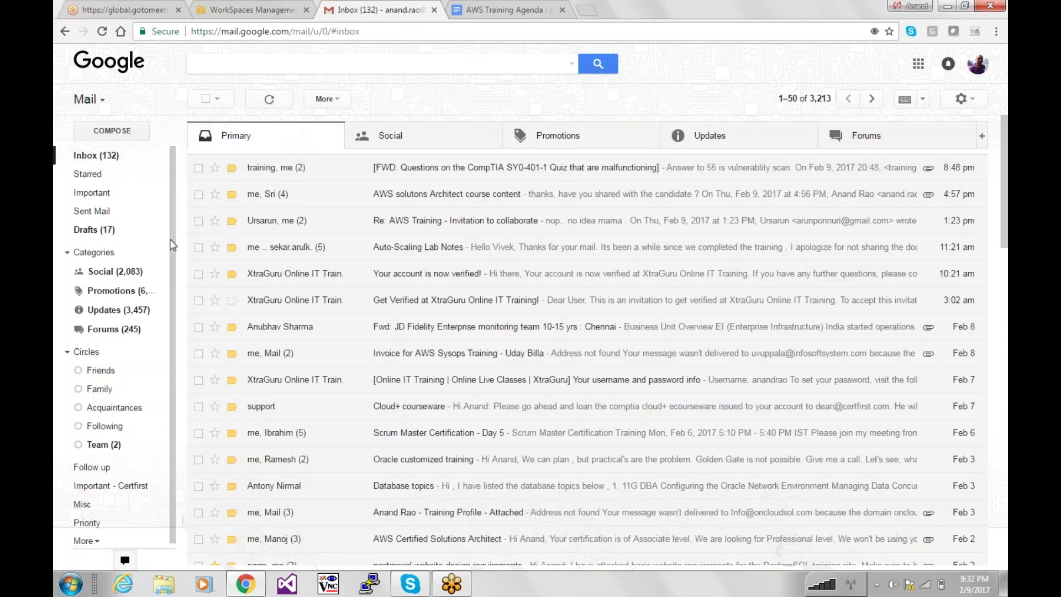
pyautogui.moveTo(173, 246); pyautogui.dragTo(173, 260)
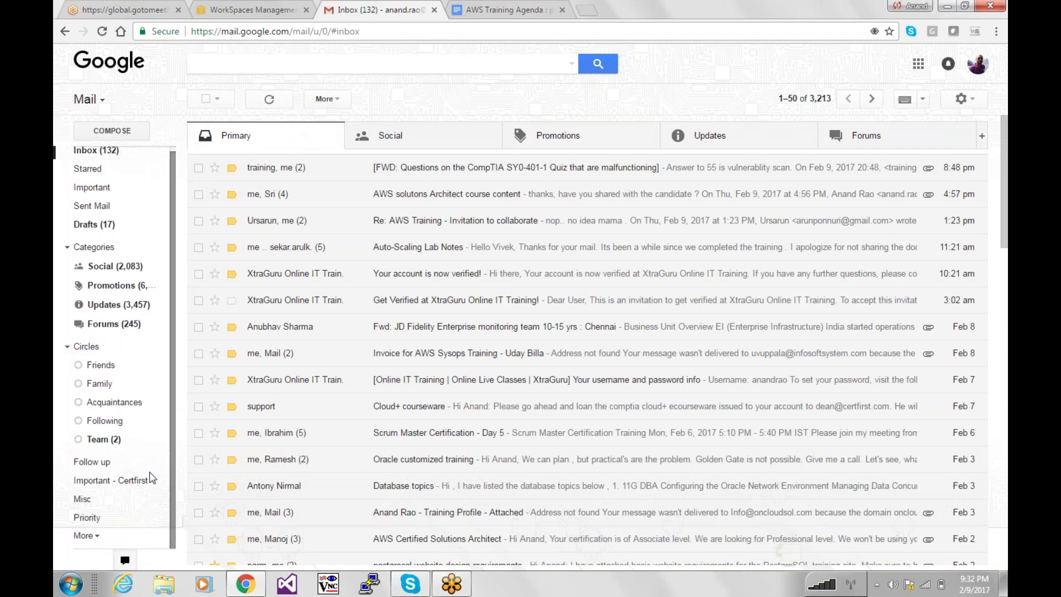
# Expand the full label list, check the Spam folder (153 messages), and return to the inbox.
pyautogui.click(94, 539)
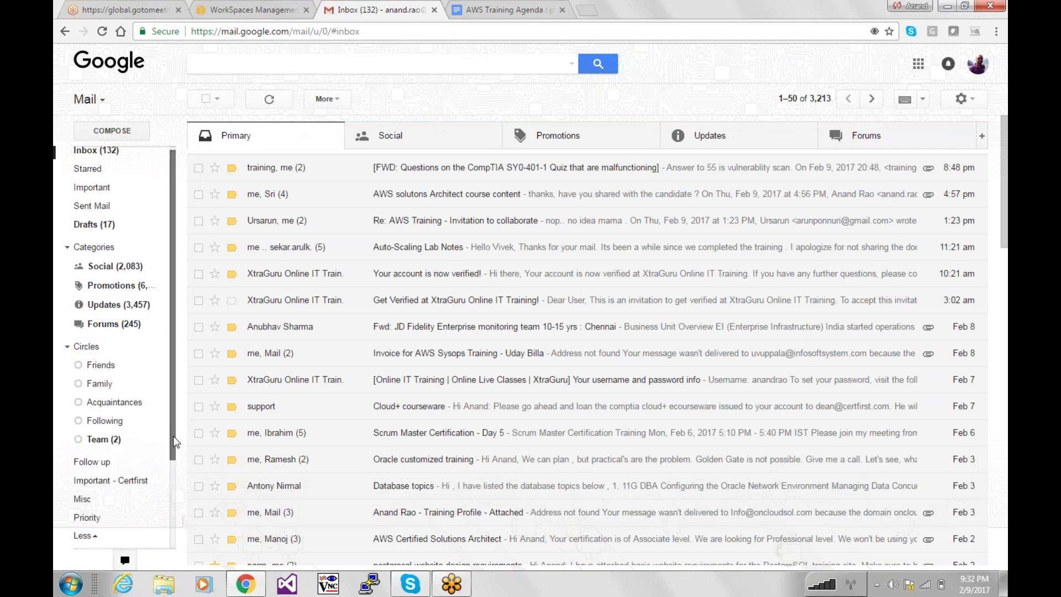
pyautogui.scroll(-2, 177, 535)
pyautogui.click(96, 485)
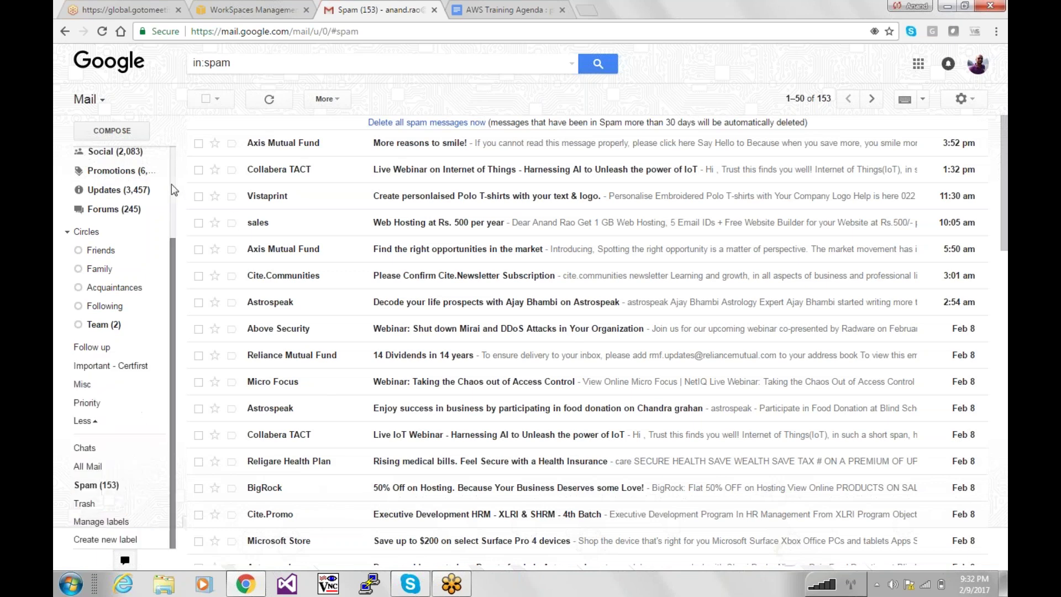
pyautogui.scroll(5, 119, 276)
pyautogui.click(97, 155)
# Copy the awsapps domain from the user's email and load certglobal.awsapps.com in a new tab.
pyautogui.click(186, 18)
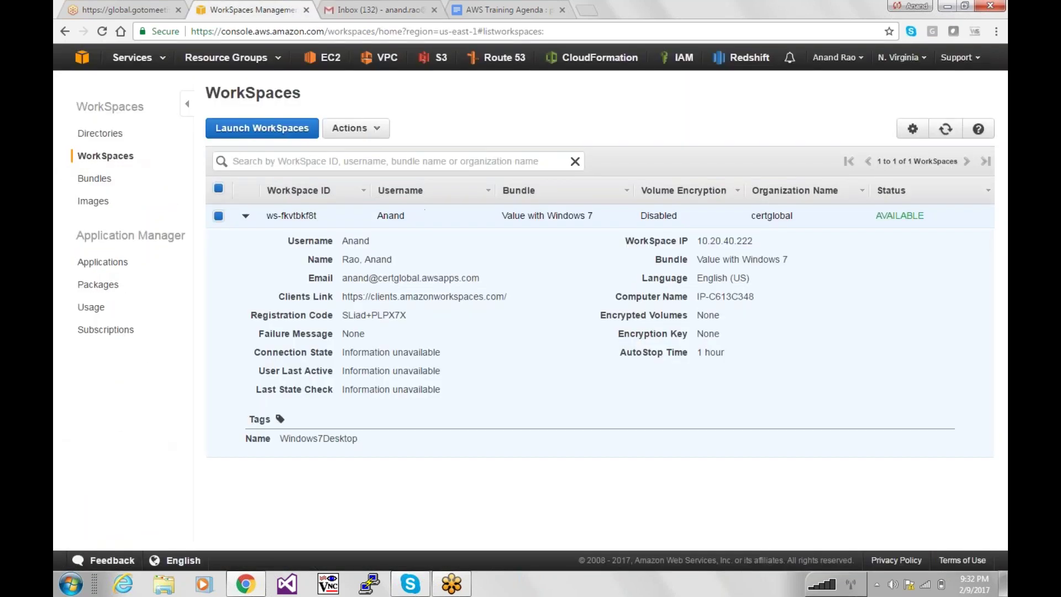
pyautogui.moveTo(490, 279); pyautogui.dragTo(385, 275)
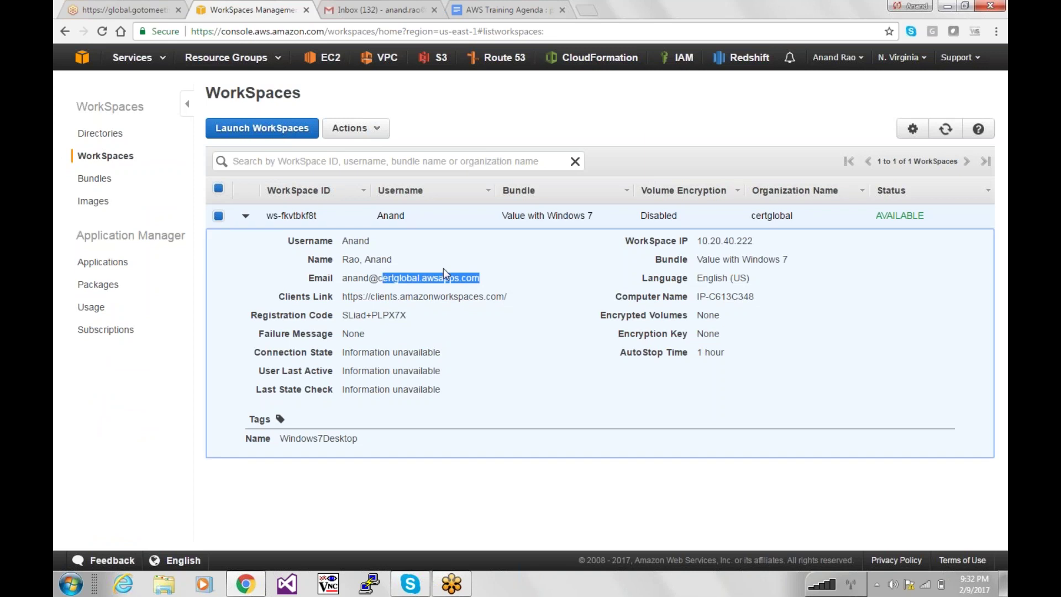
pyautogui.hotkey('ctrl', 't')
pyautogui.write('certg')
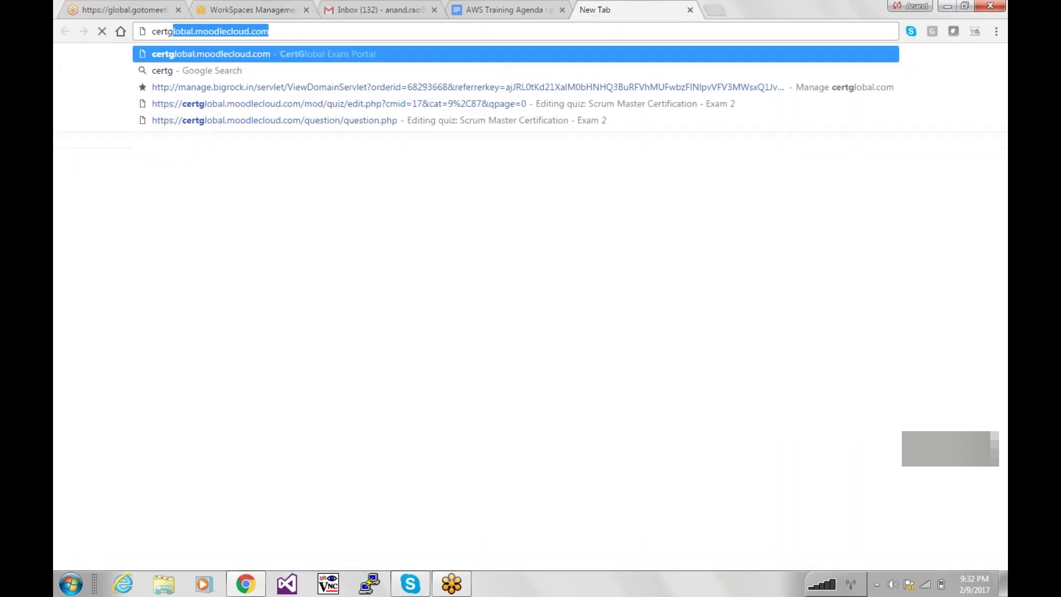
pyautogui.write('lobal.aws')
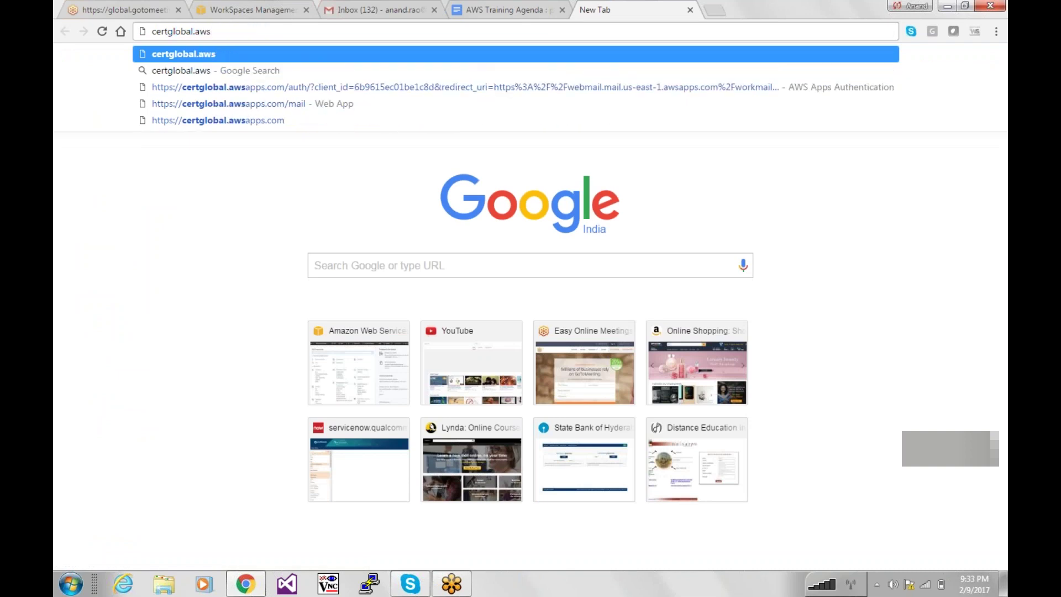
pyautogui.press('BackSpace')
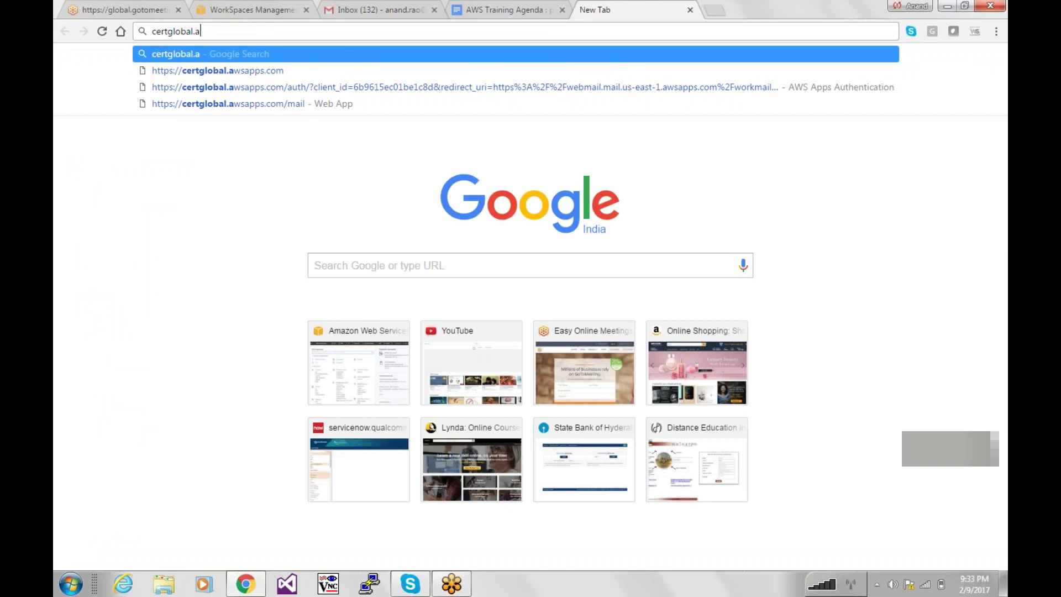
pyautogui.press('Down')
pyautogui.press('Return')
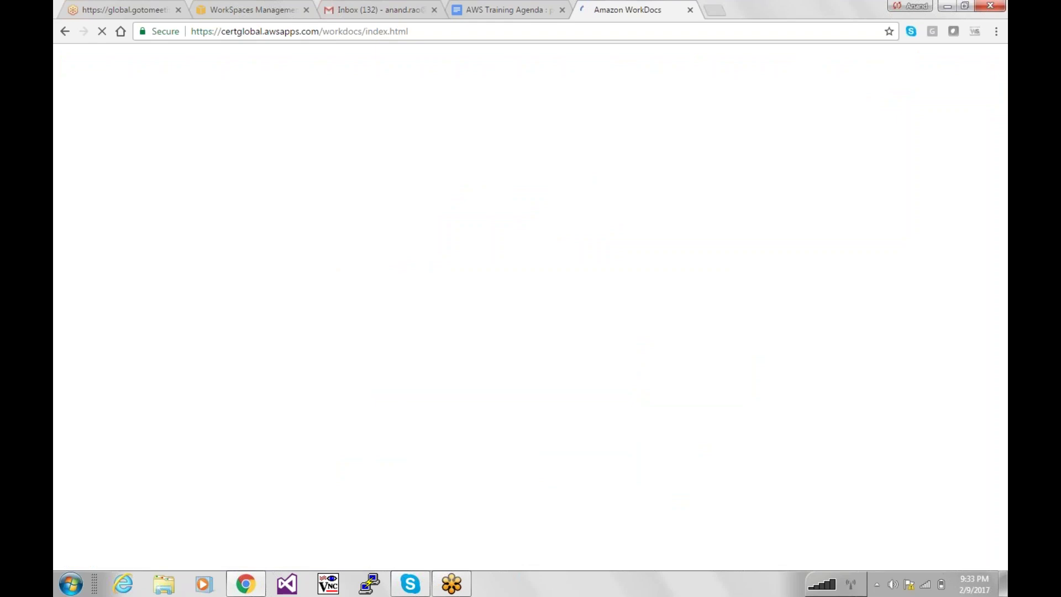
# Look over the open tabs, close the certglobal Access Error page, and show the full AWS services list.
pyautogui.click(366, 10)
pyautogui.click(268, 9)
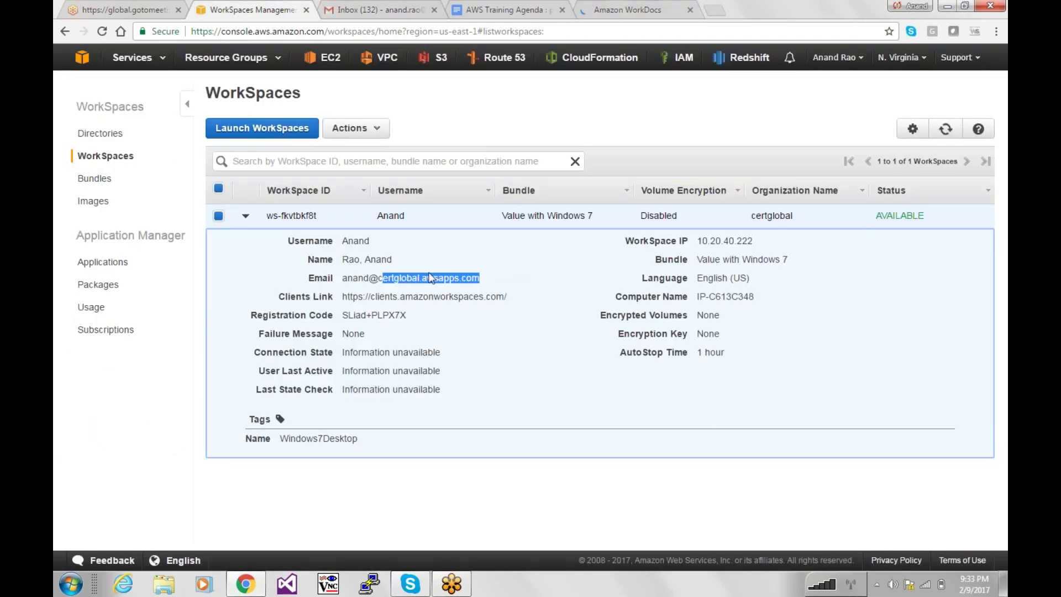
pyautogui.click(495, 8)
pyautogui.hotkey('ctrl', 'Tab')
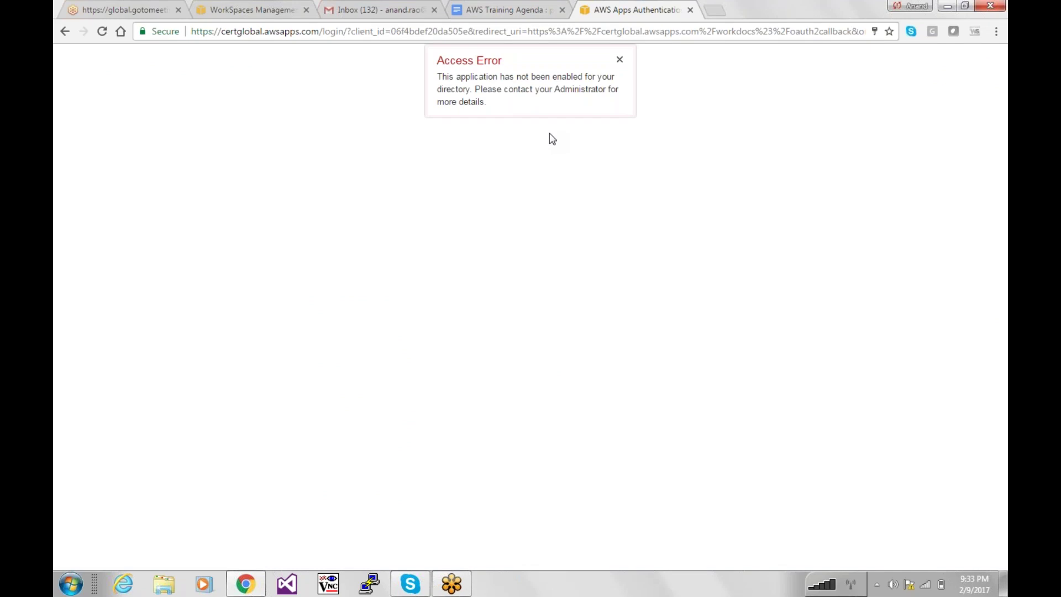
pyautogui.hotkey('ctrl', 'w')
pyautogui.click(276, 7)
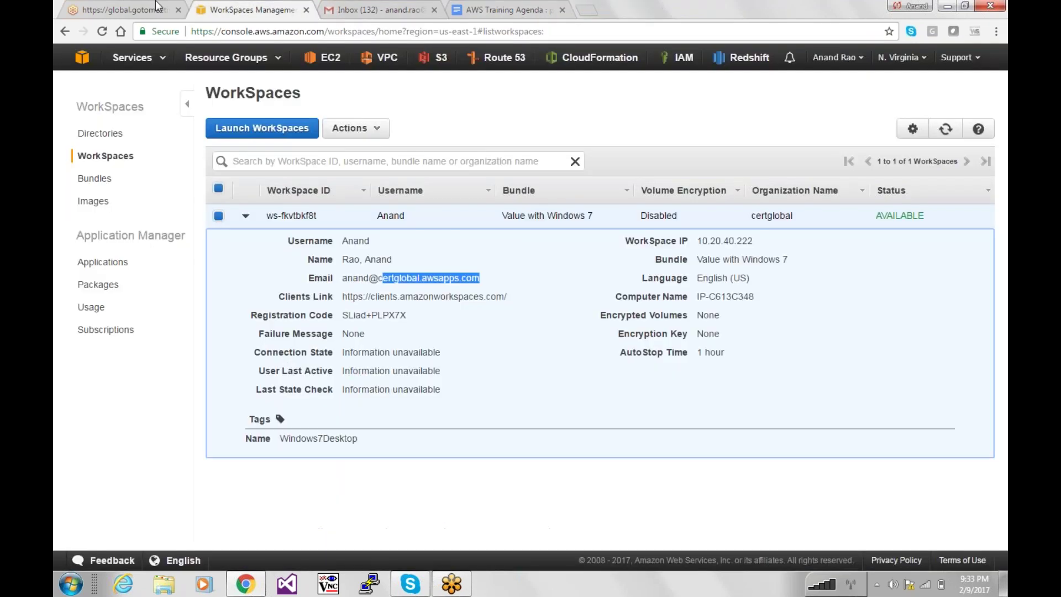
pyautogui.click(158, 6)
pyautogui.click(246, 6)
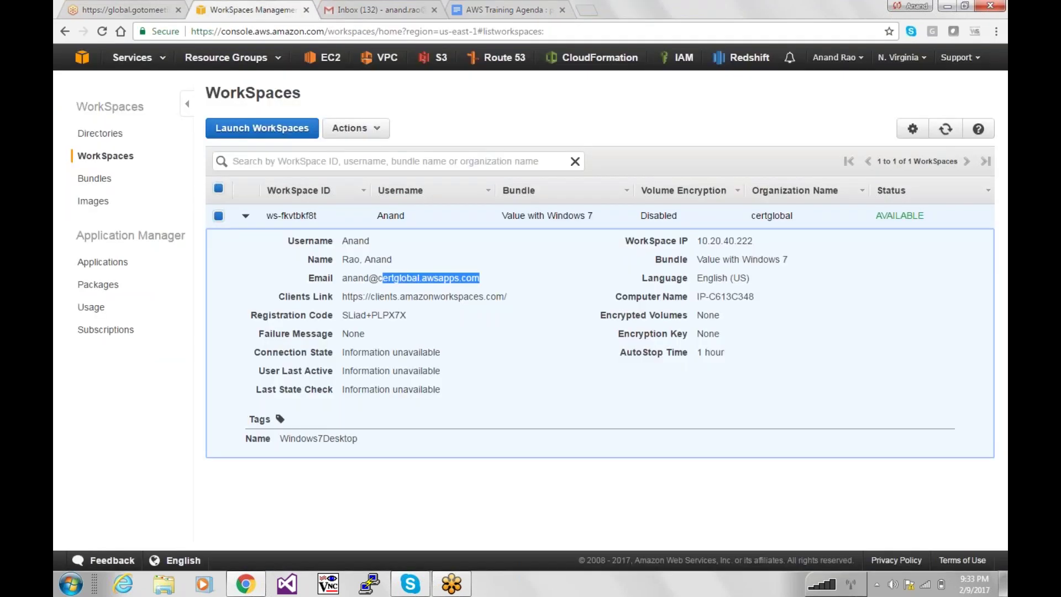
pyautogui.click(156, 60)
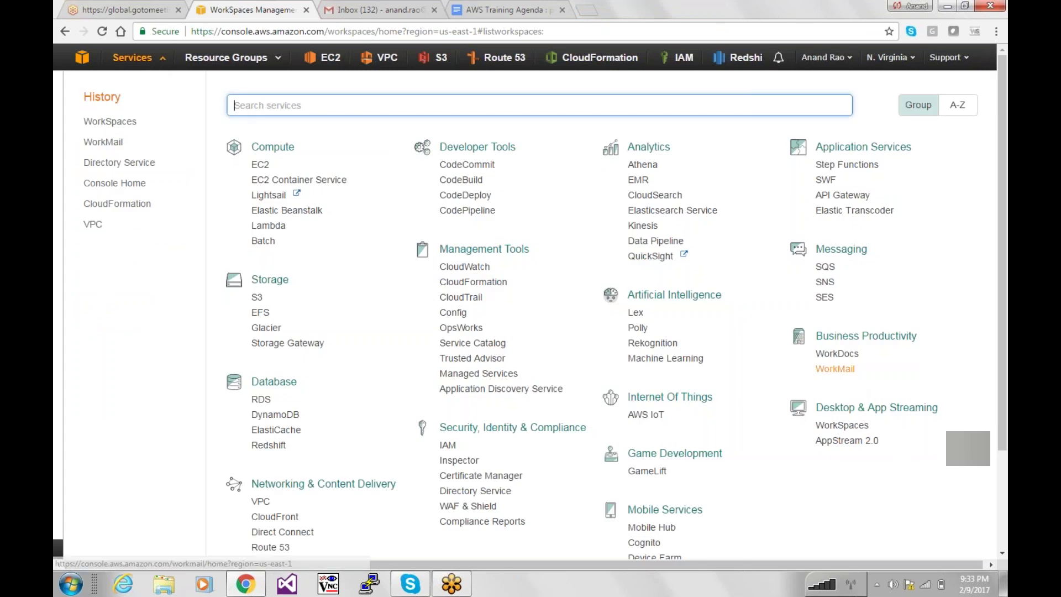
# Open WorkMail in a background tab, go to certglobal's Organization settings, and launch its web application.
pyautogui.middleClick(834, 368)
pyautogui.click(408, 10)
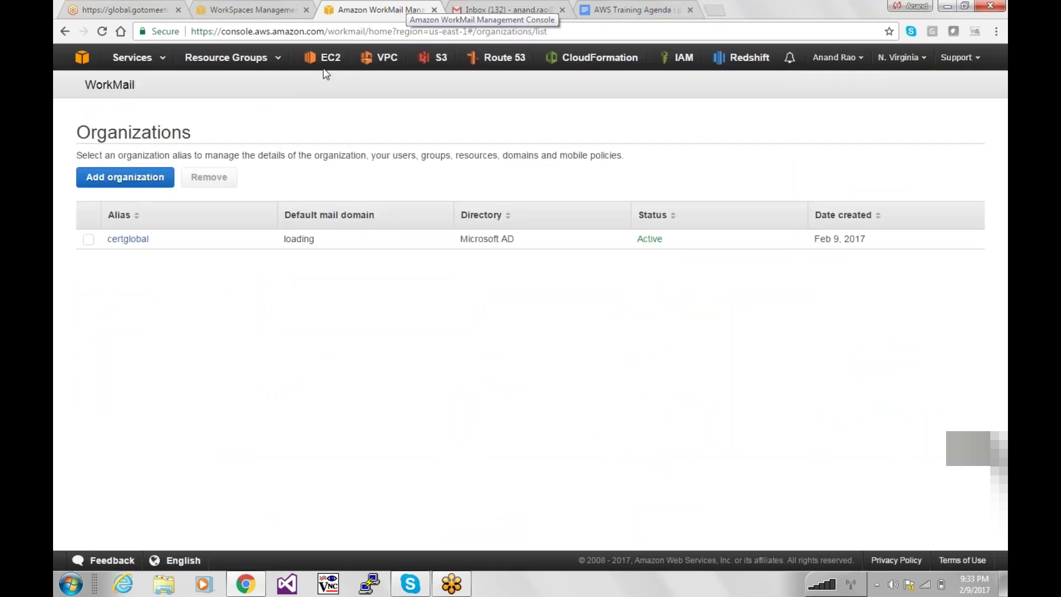
pyautogui.click(128, 239)
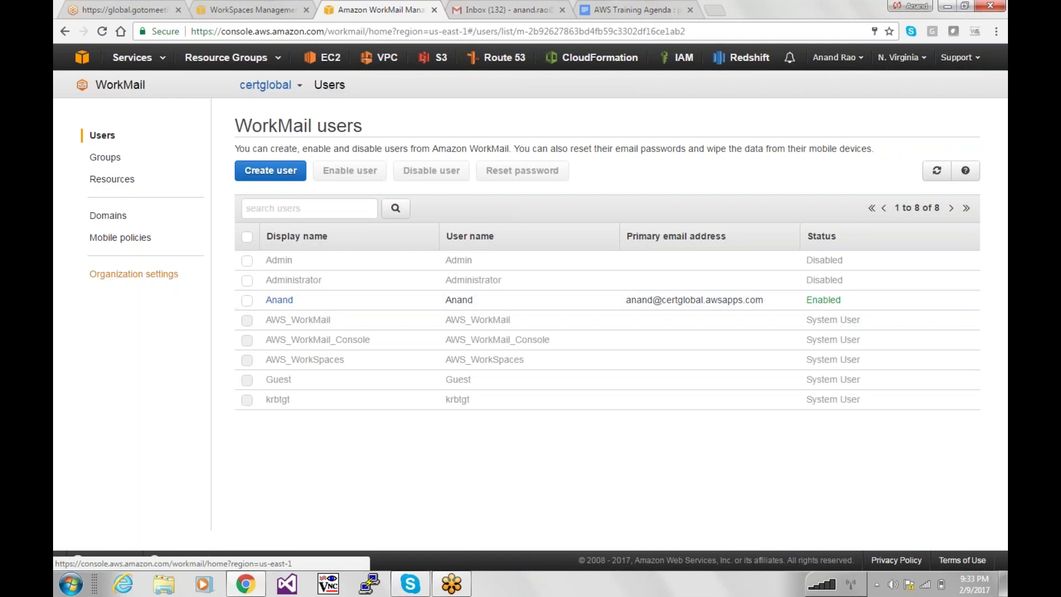
pyautogui.click(126, 274)
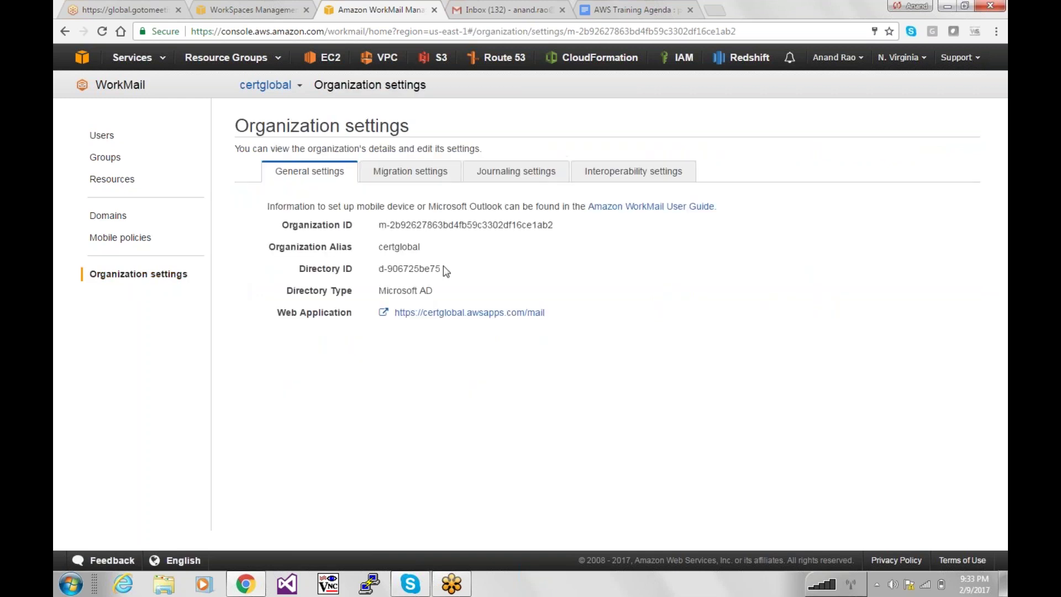
pyautogui.click(429, 314)
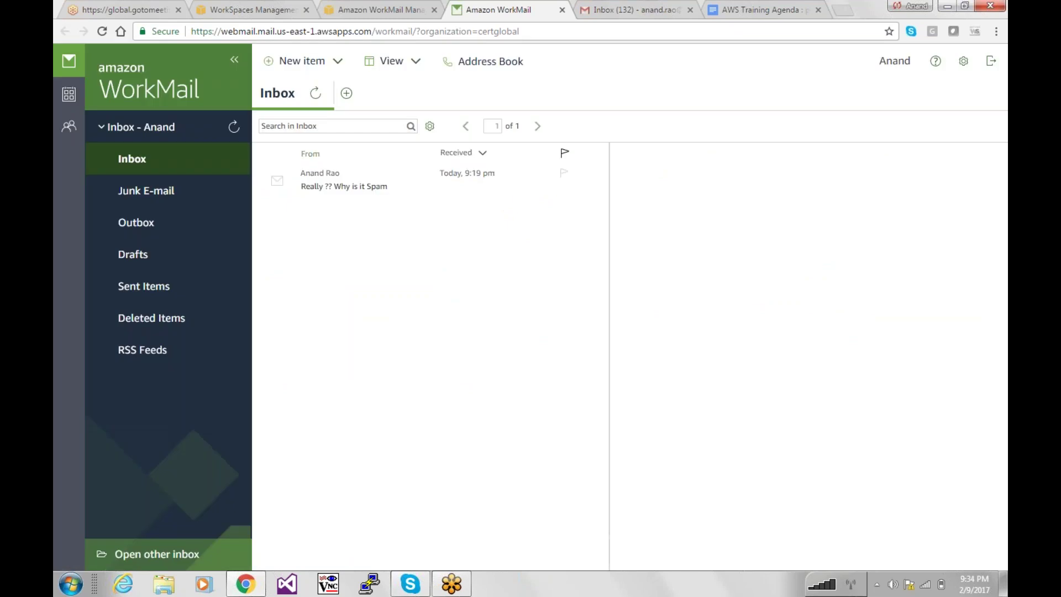
# Reload the web mail inbox, briefly search programs for 'workspaces', and open the 'Really ?? Why is it Spam' message.
pyautogui.click(137, 166)
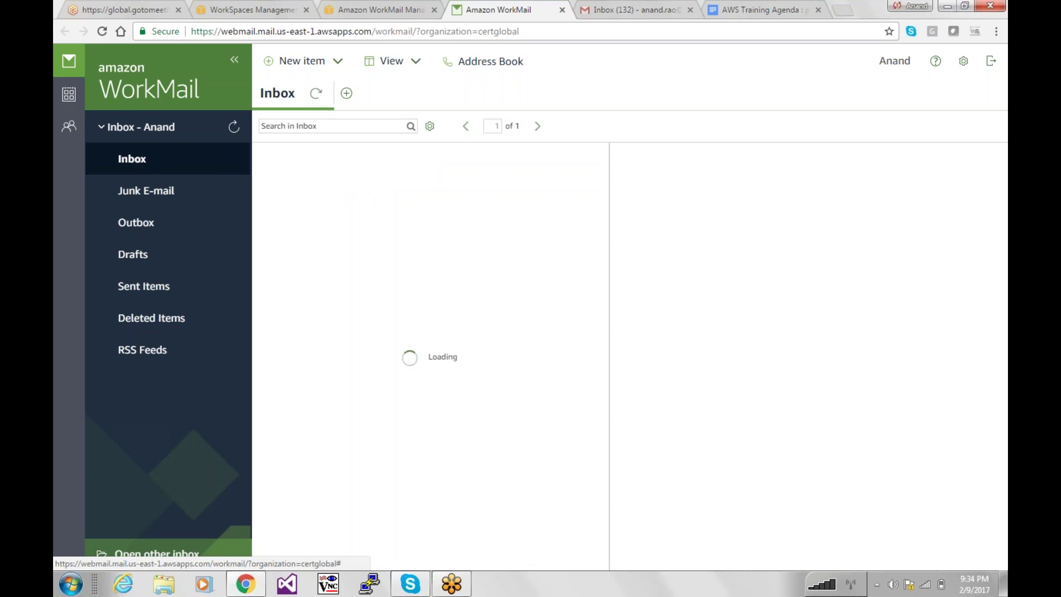
pyautogui.press('super')
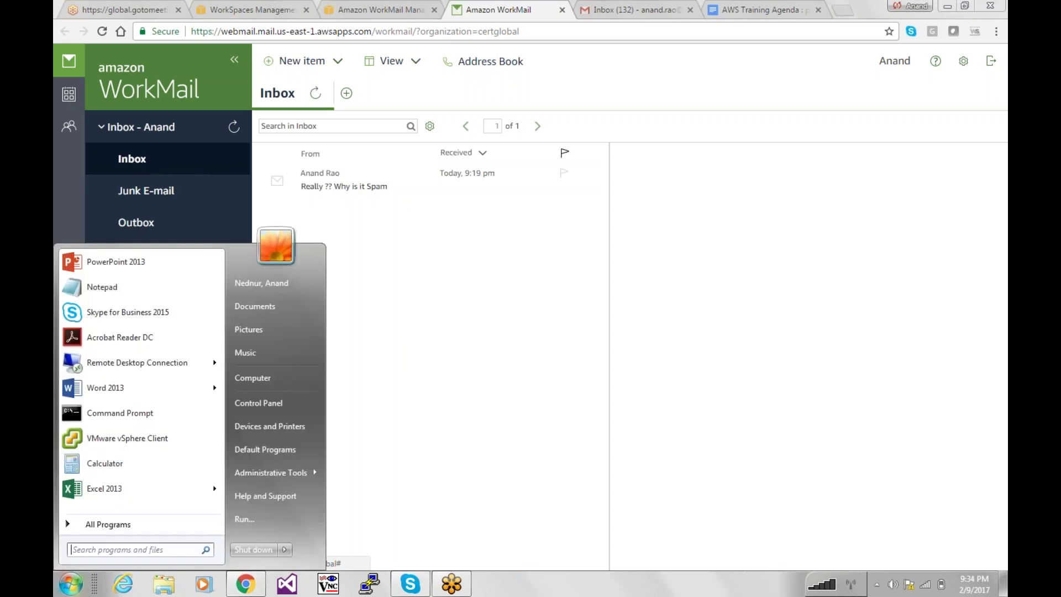
pyautogui.write('workspaces')
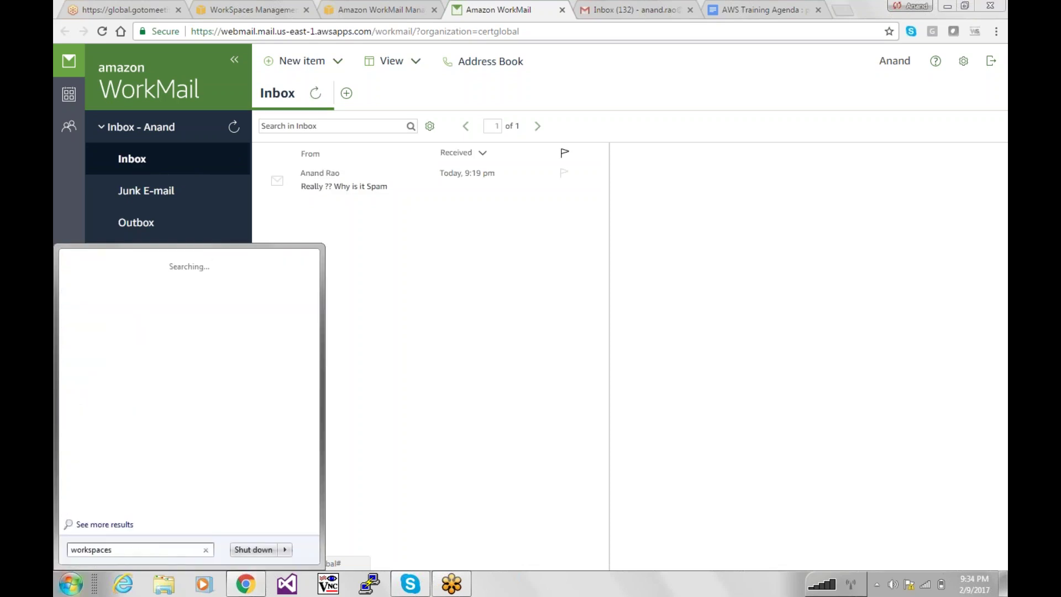
pyautogui.click(508, 336)
pyautogui.click(142, 170)
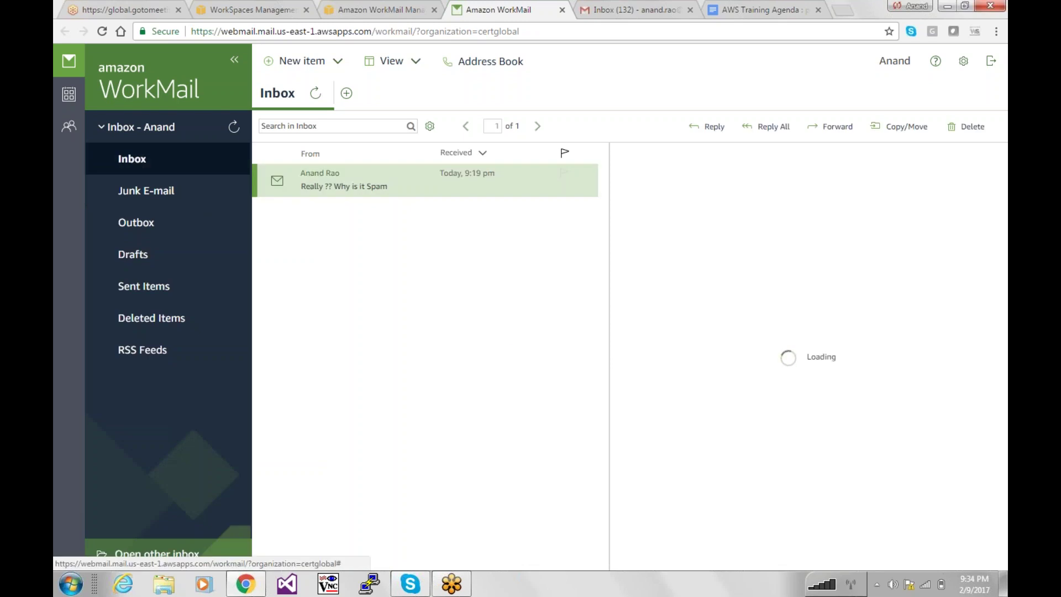
pyautogui.click(363, 4)
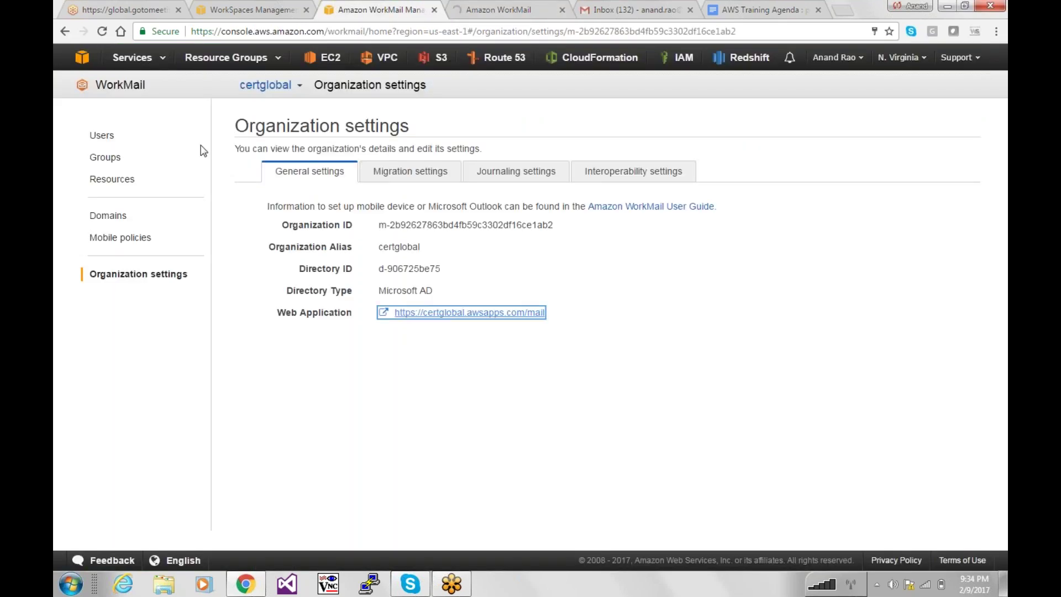
# Close the services list, refresh the WorkSpaces list and expand the Windows 7 WorkSpace details.
pyautogui.click(277, 7)
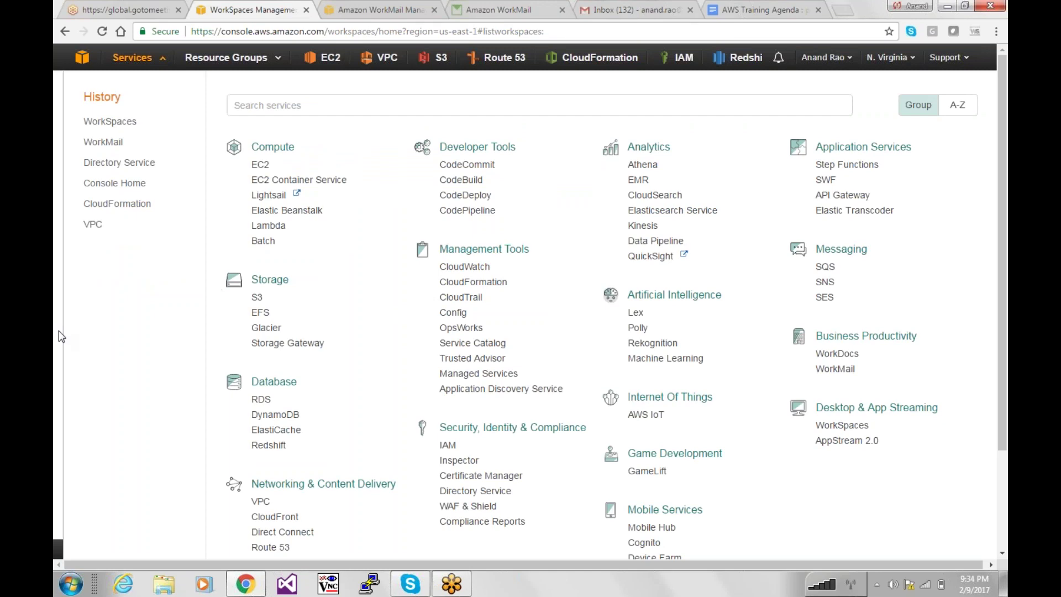
pyautogui.click(59, 331)
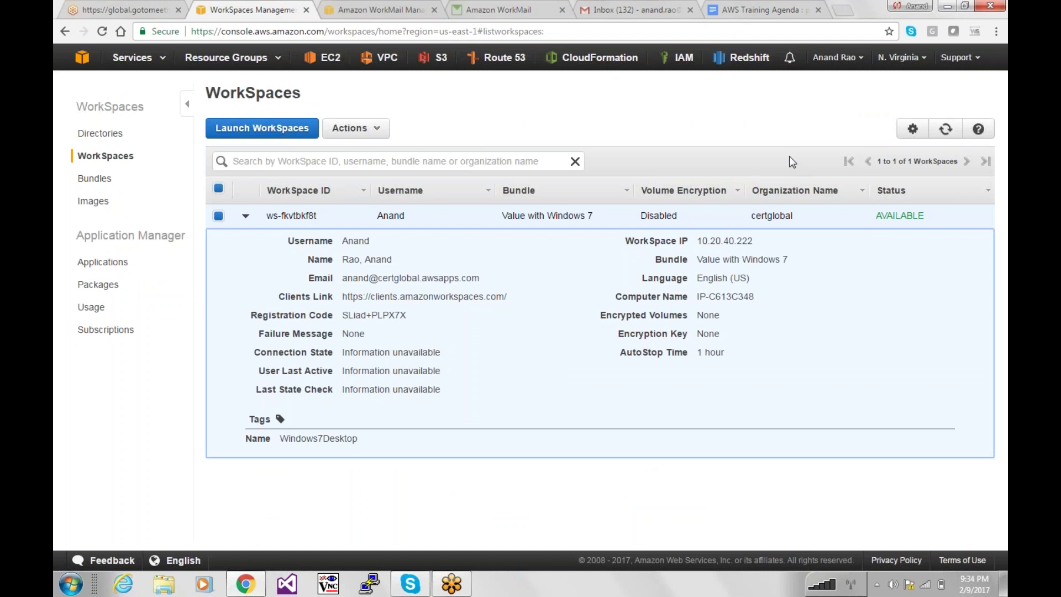
pyautogui.click(945, 129)
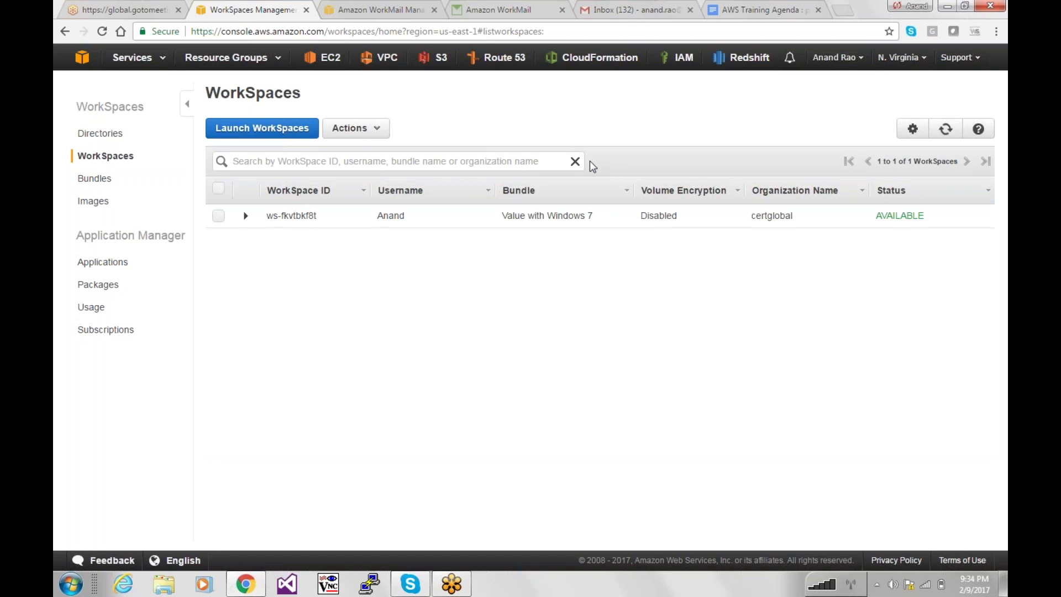
pyautogui.click(247, 217)
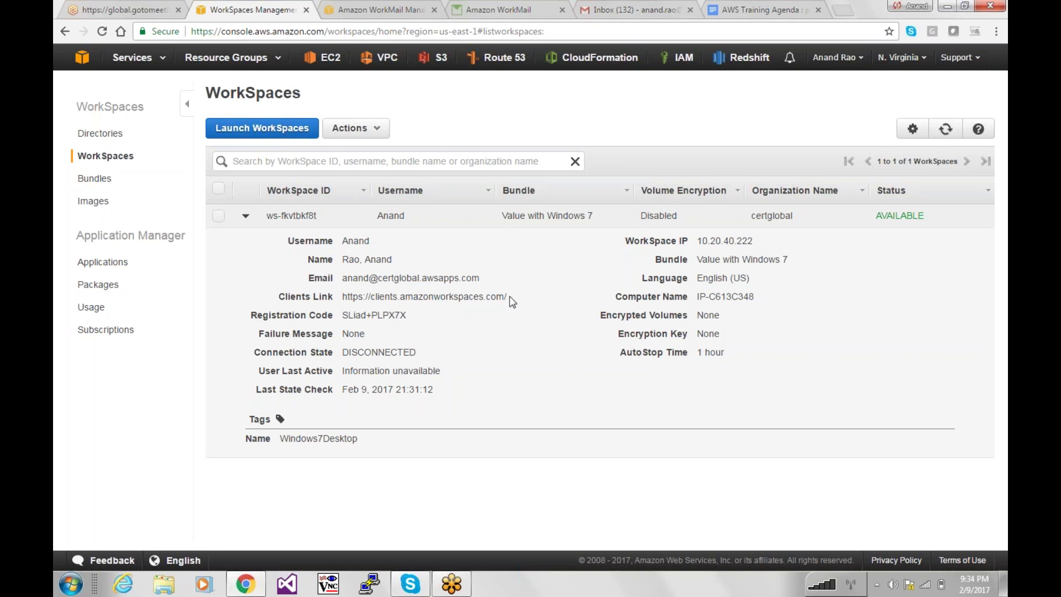
# Copy the Clients Link address and paste it into a new browser tab.
pyautogui.moveTo(509, 296); pyautogui.dragTo(338, 296)
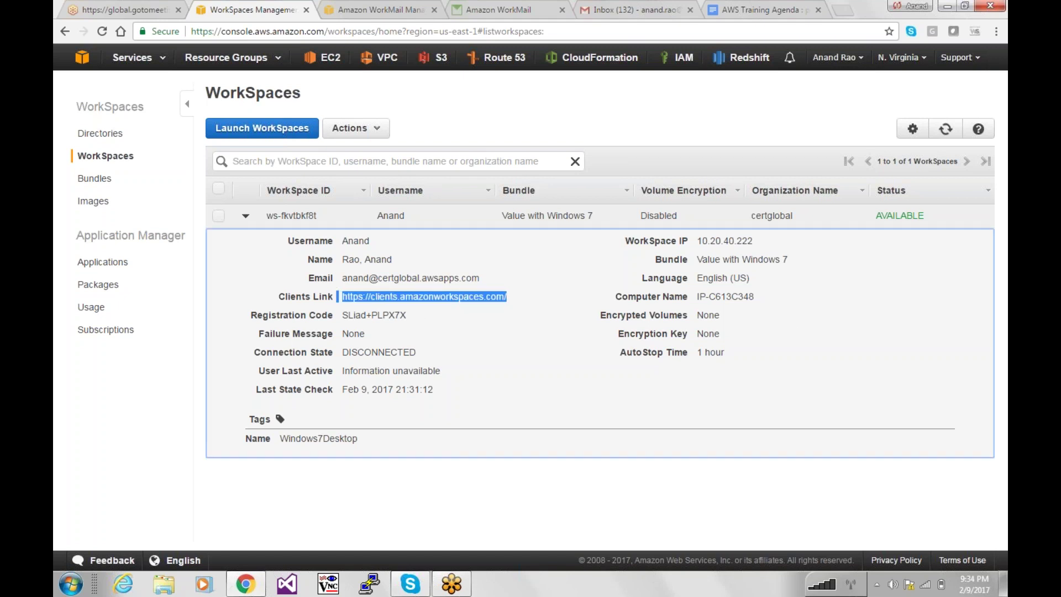
pyautogui.click(534, 278)
pyautogui.moveTo(509, 297); pyautogui.dragTo(341, 298)
pyautogui.hotkey('ctrl', 'c')
pyautogui.hotkey('ctrl', 't')
pyautogui.hotkey('ctrl', 'v')
# Load the WorkSpaces client download page and look up the WorkSpace registration code in the console.
pyautogui.press('Return')
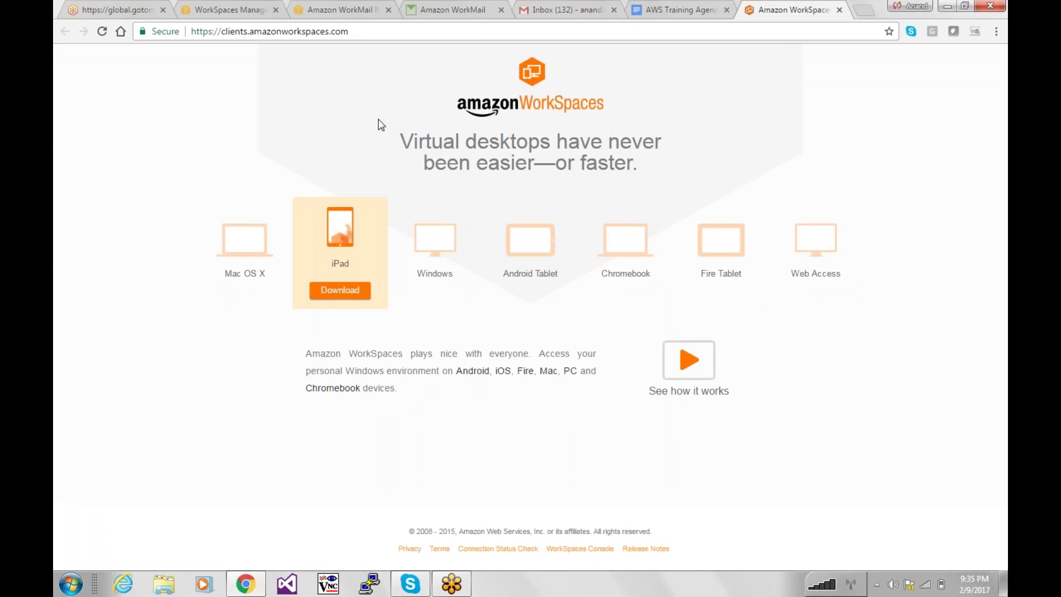
pyautogui.click(340, 10)
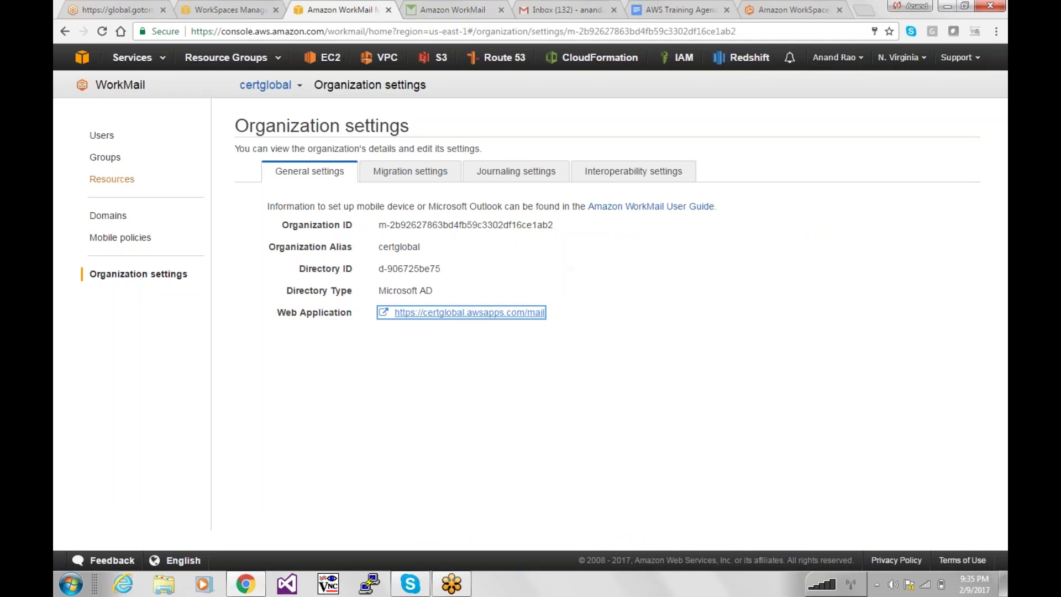
pyautogui.click(197, 7)
pyautogui.moveTo(420, 317); pyautogui.dragTo(329, 312)
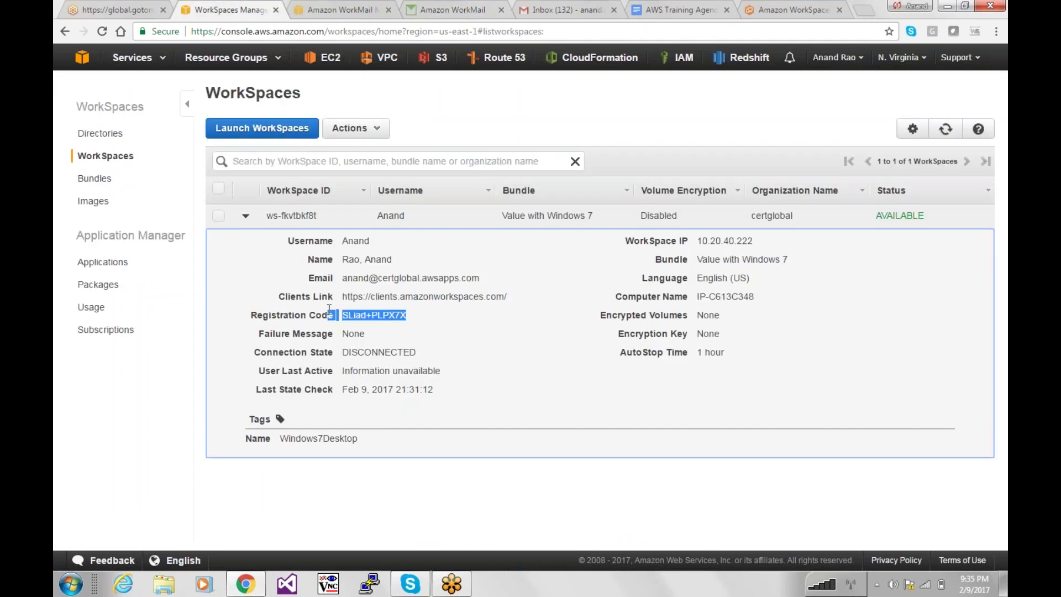
pyautogui.click(568, 337)
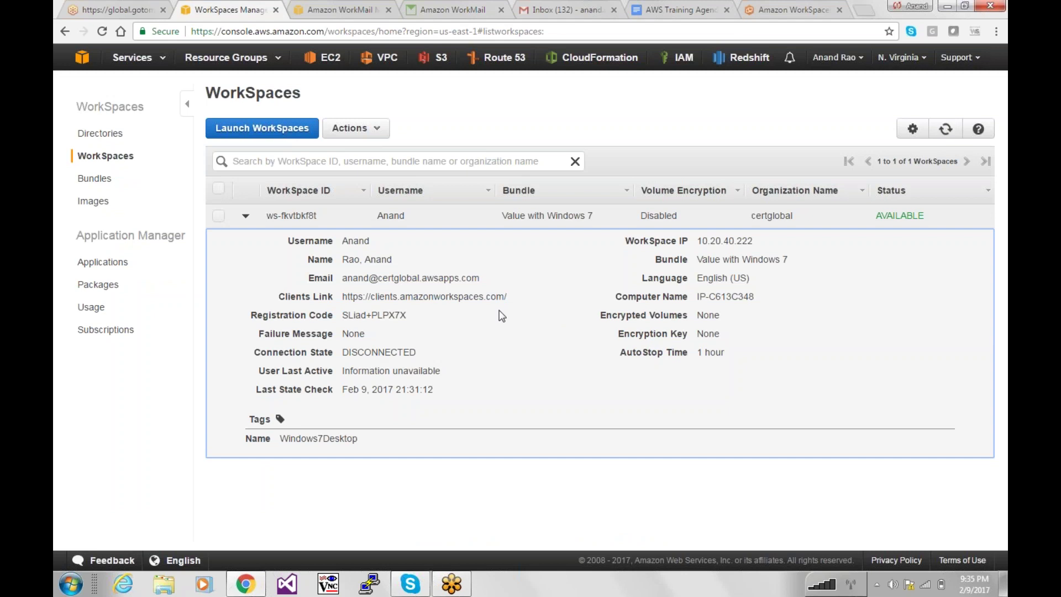
pyautogui.click(442, 7)
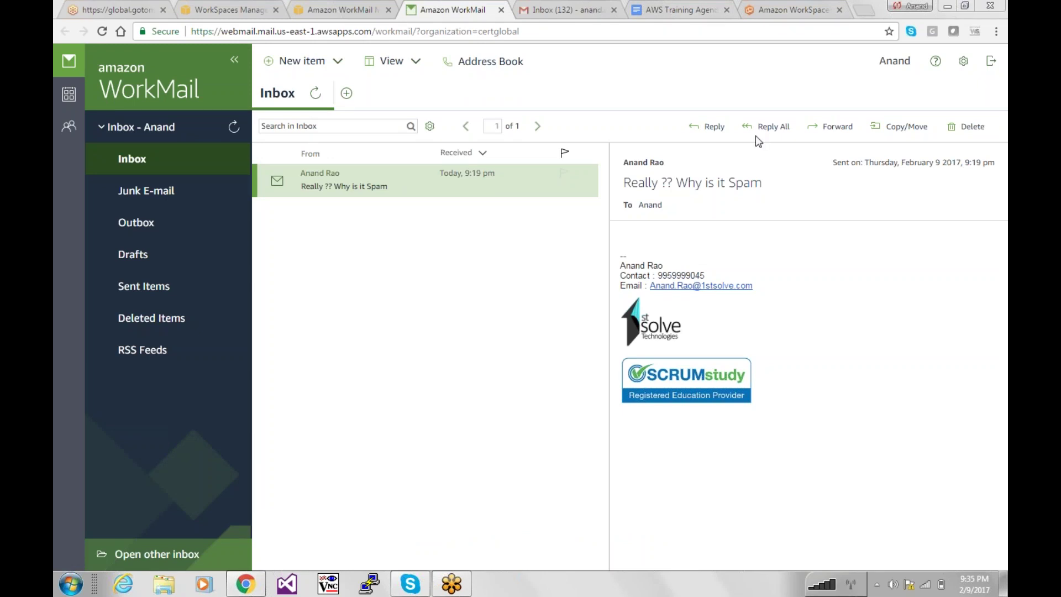
pyautogui.click(330, 6)
pyautogui.click(265, 8)
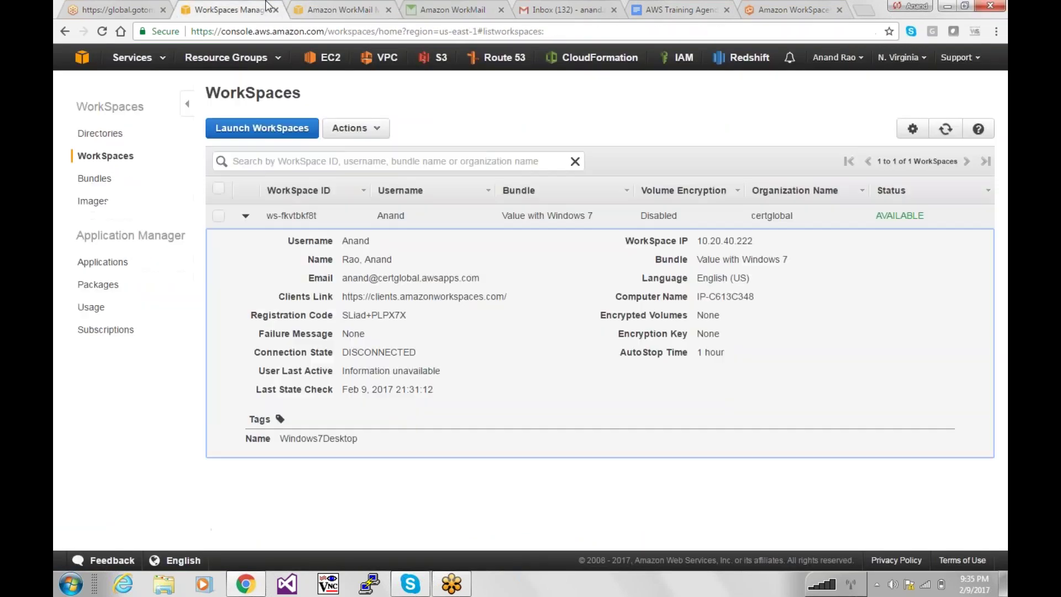
# Download the Windows client installer and dismiss the thank-you message.
pyautogui.click(785, 8)
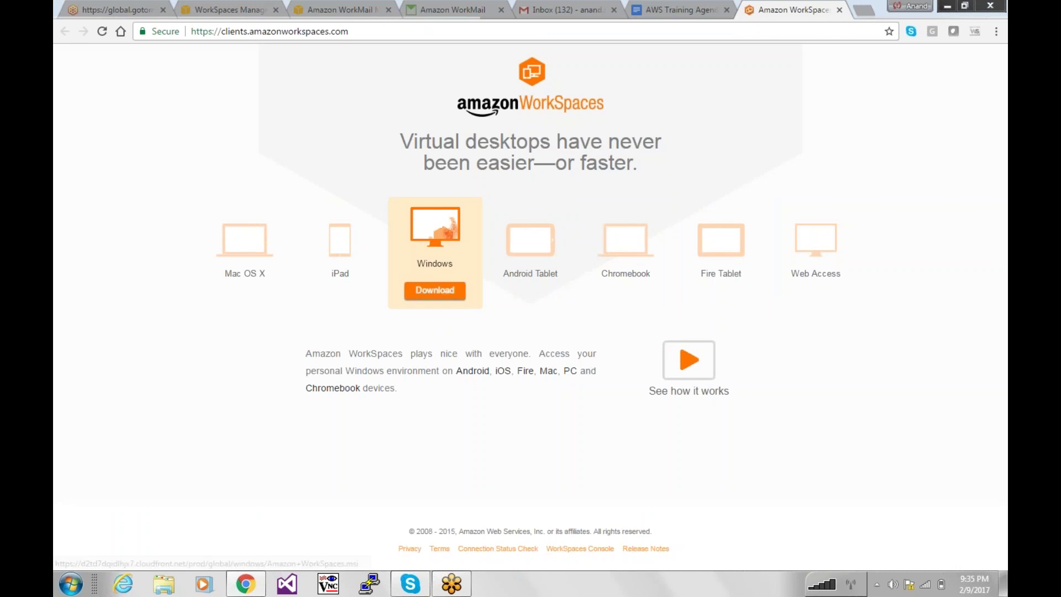
pyautogui.click(433, 293)
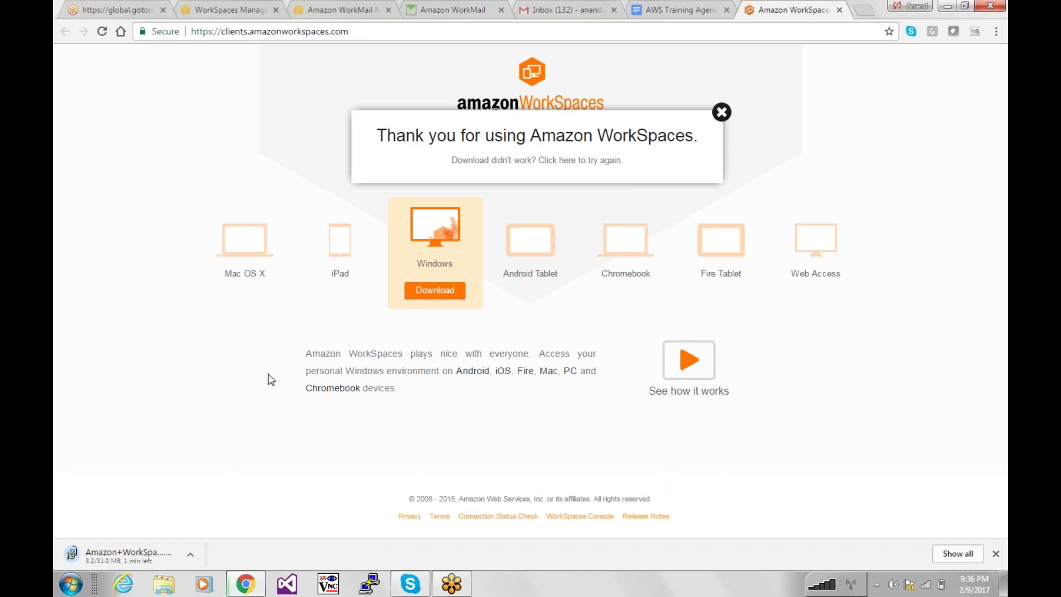
pyautogui.click(721, 113)
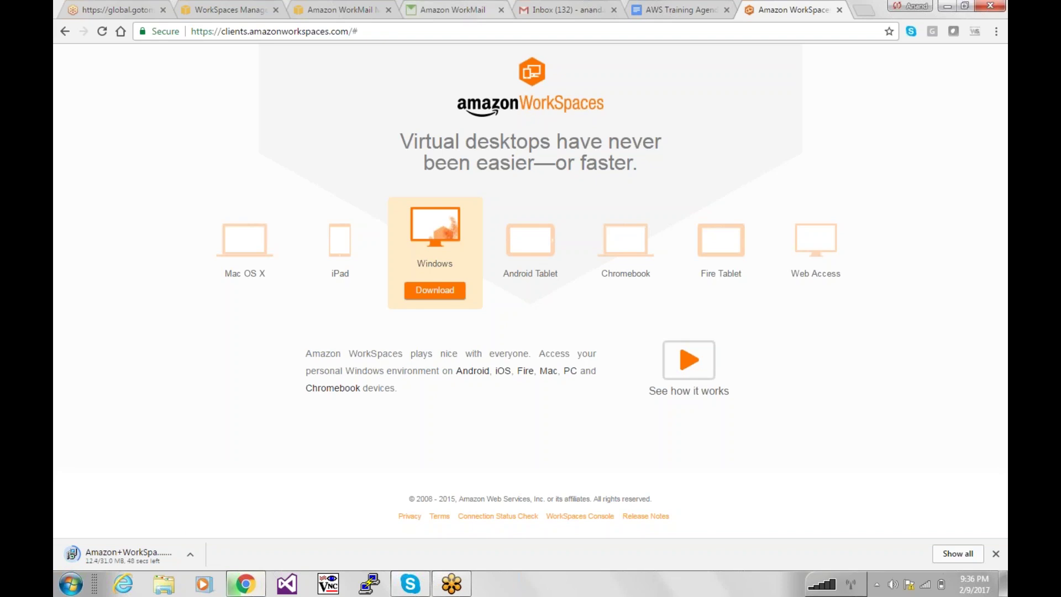
# Recheck the Windows 7 WorkSpace registration code, then refresh the WorkMail inbox and check Gmail.
pyautogui.click(354, 10)
pyautogui.click(260, 10)
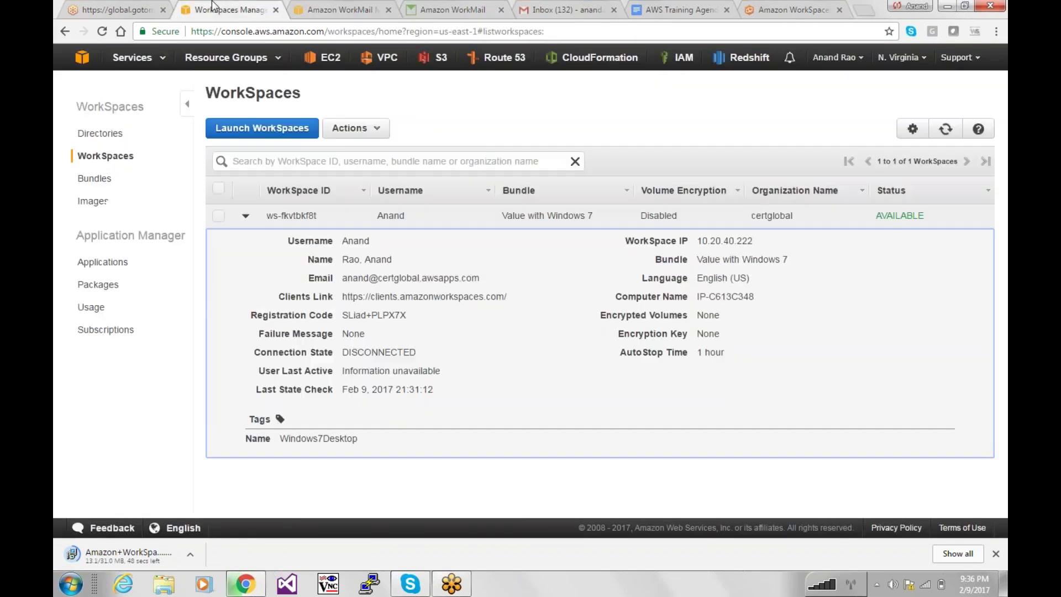
pyautogui.moveTo(407, 316); pyautogui.dragTo(337, 316)
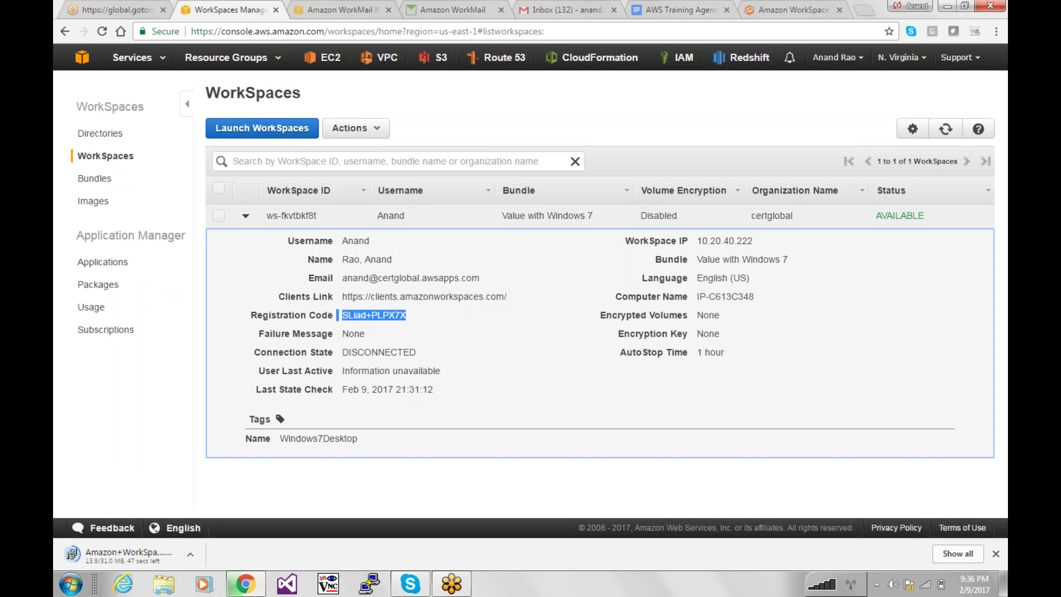
pyautogui.click(409, 316)
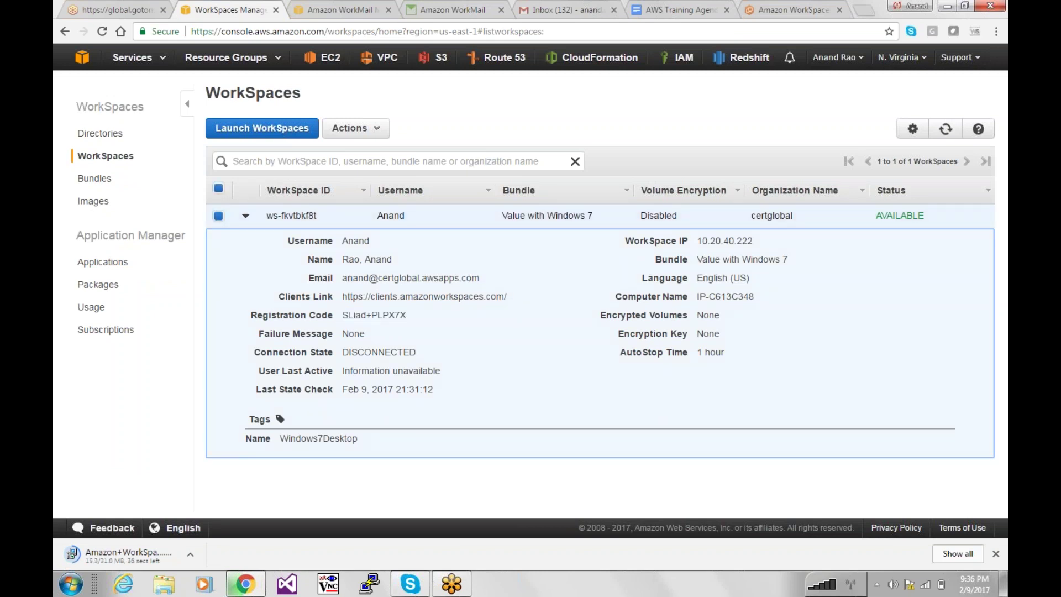
pyautogui.click(464, 6)
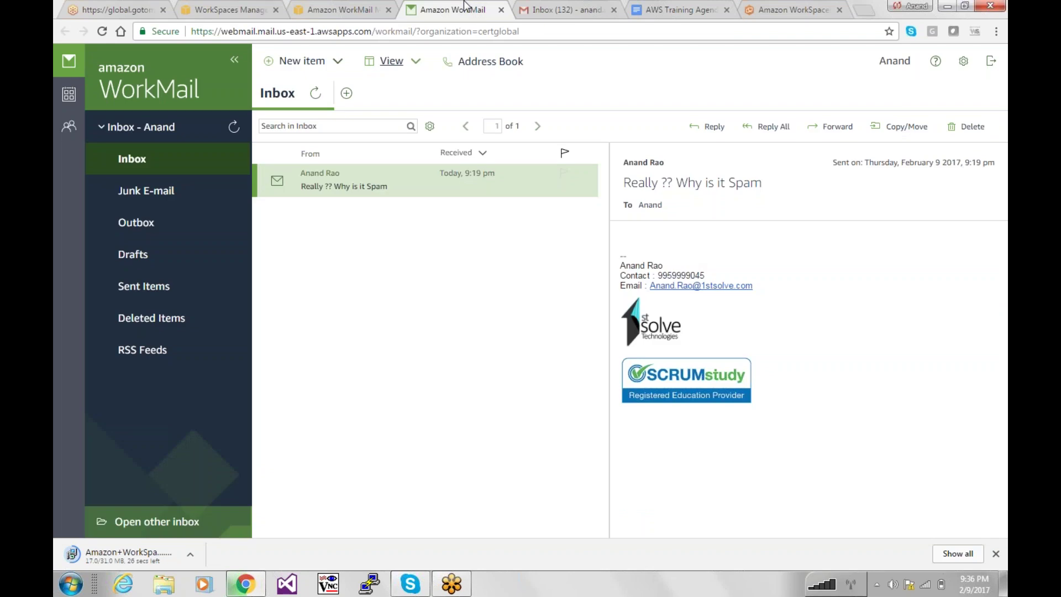
pyautogui.click(138, 167)
pyautogui.click(564, 10)
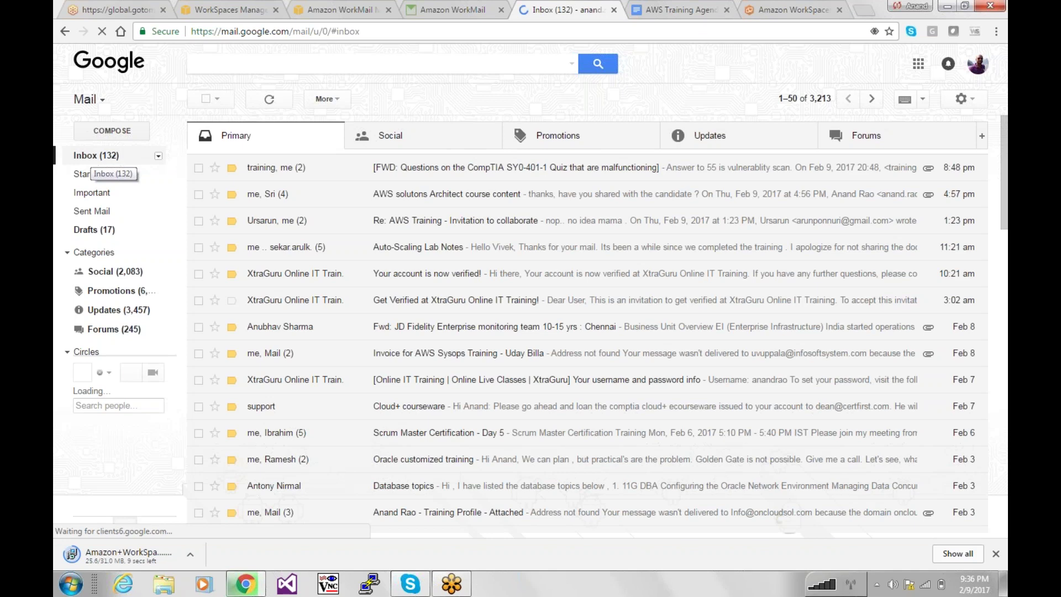
# Close the WorkMail organization settings tab and set the installer to open when done, running it anyway.
pyautogui.click(322, 6)
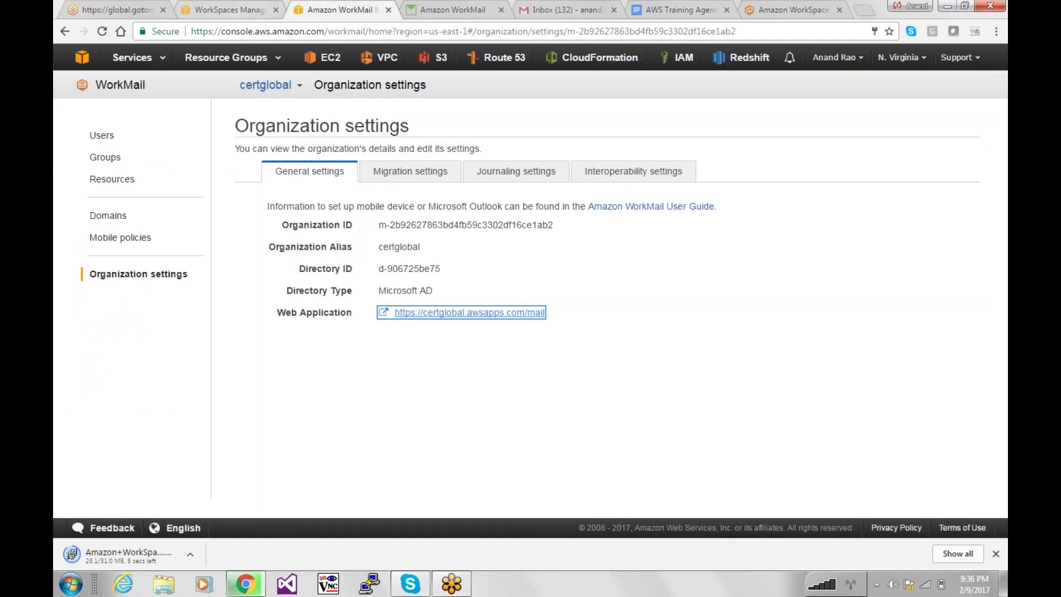
pyautogui.click(389, 10)
pyautogui.click(222, 6)
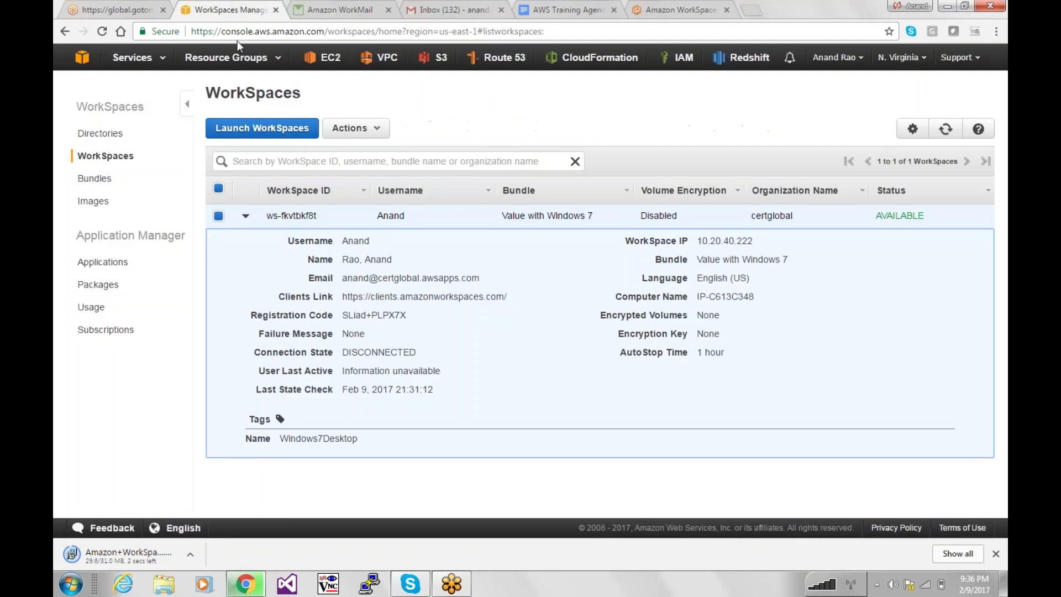
pyautogui.click(190, 552)
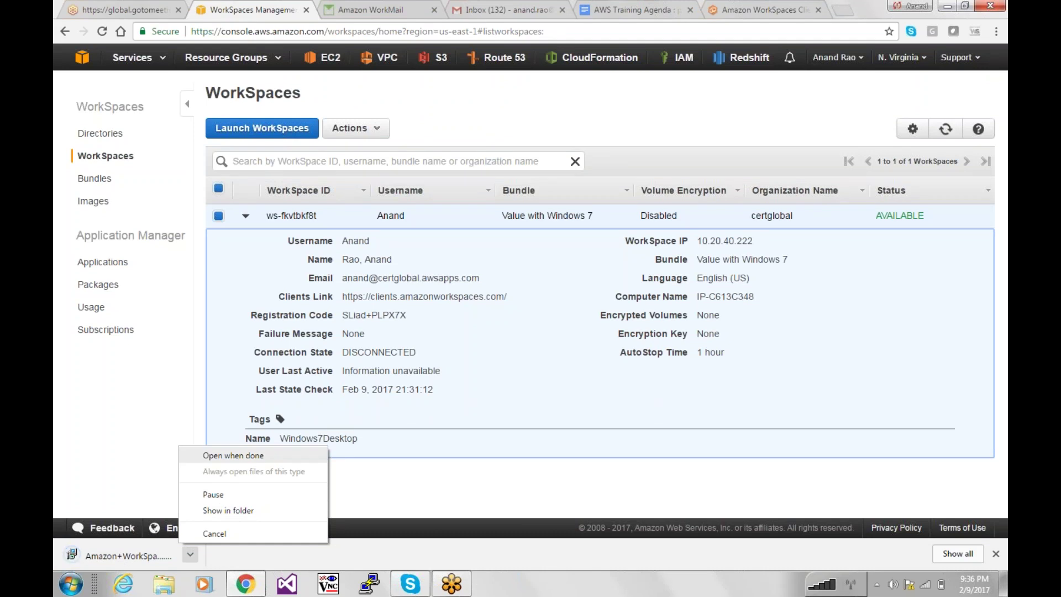
pyautogui.click(233, 455)
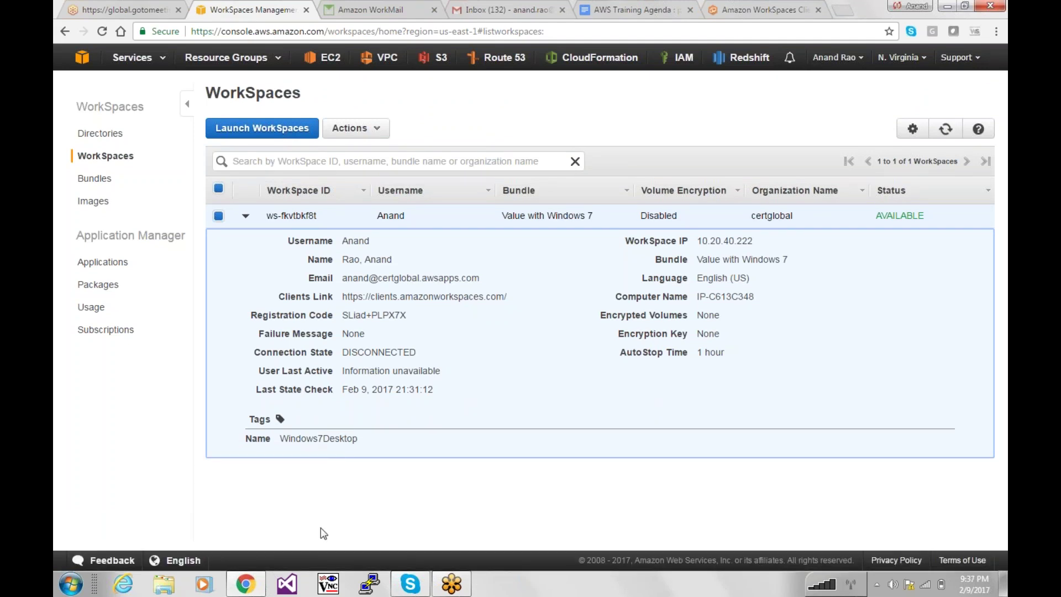
pyautogui.click(567, 362)
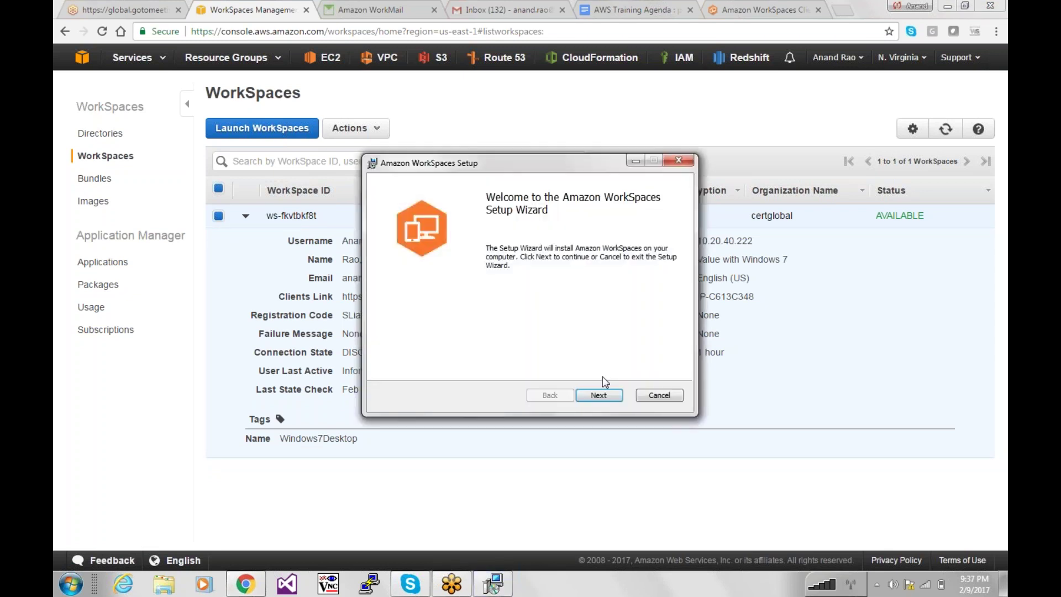
# Install the WorkSpaces client for all users in the default folder, approve UAC, and finish setup.
pyautogui.click(600, 395)
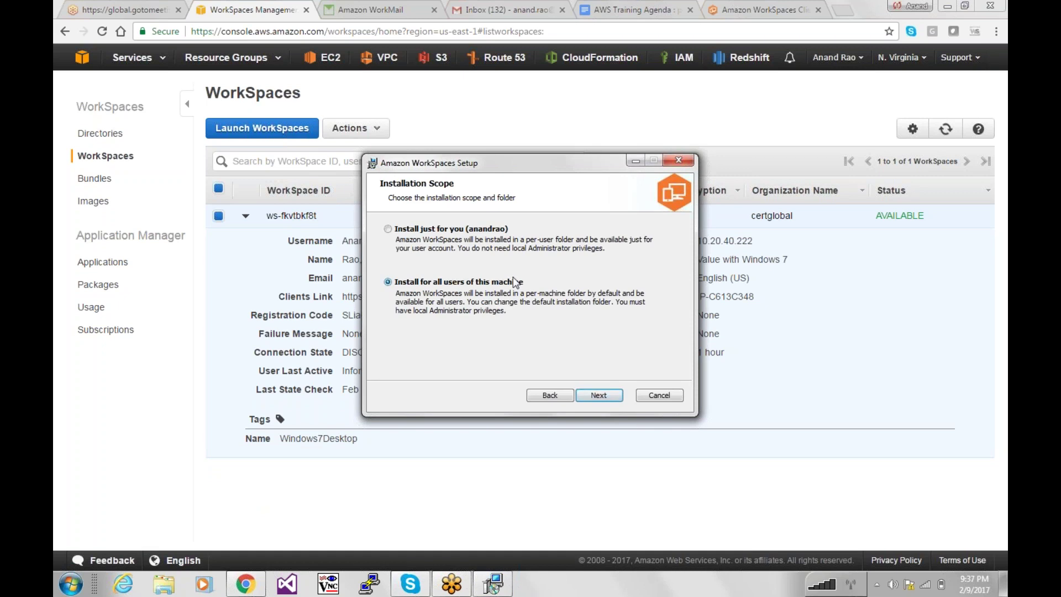
pyautogui.click(605, 392)
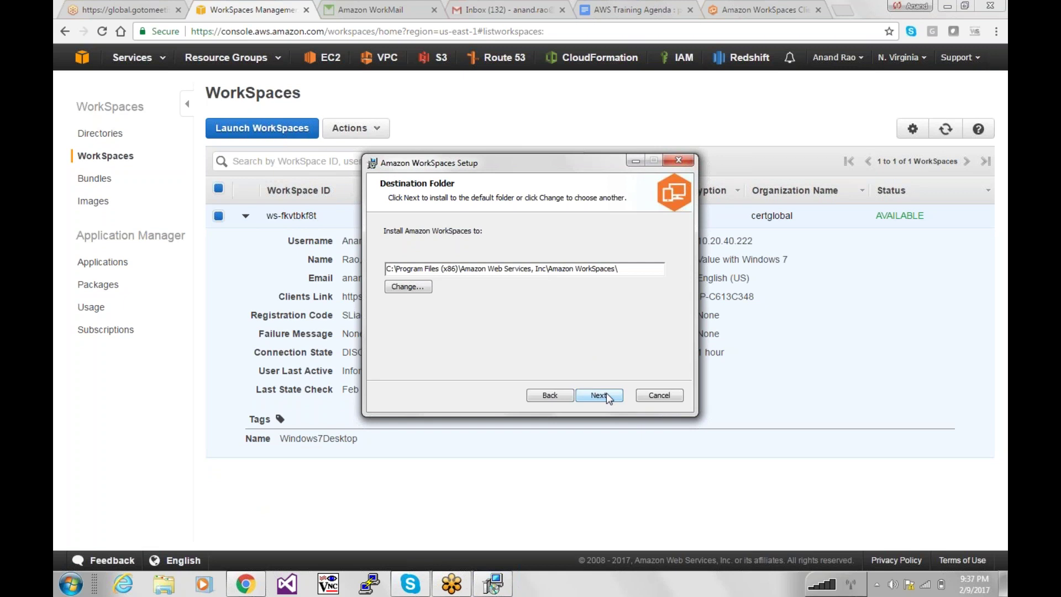
pyautogui.press('Return')
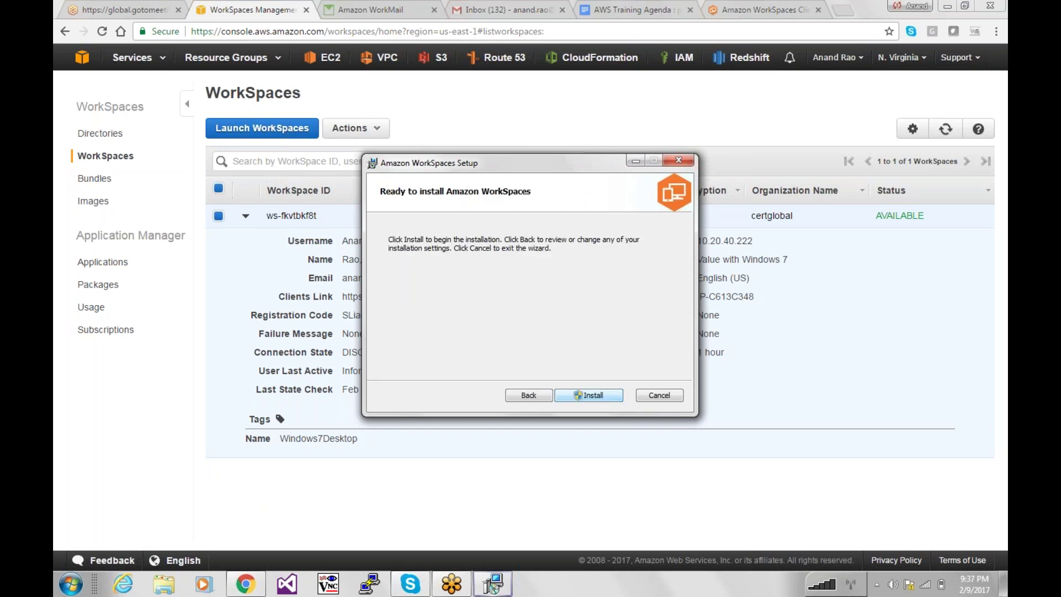
pyautogui.press('Return')
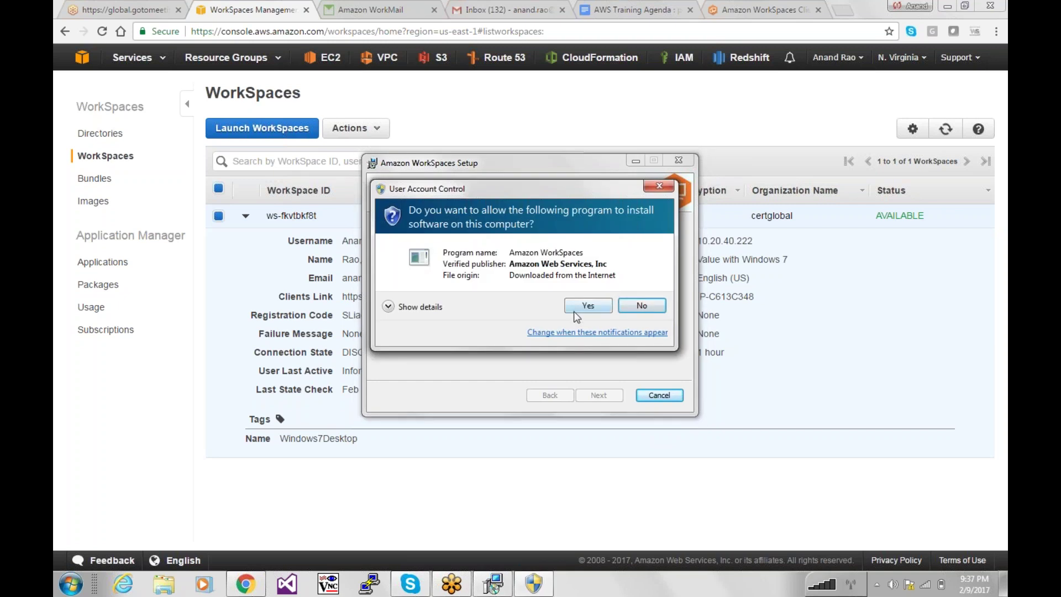
pyautogui.click(575, 310)
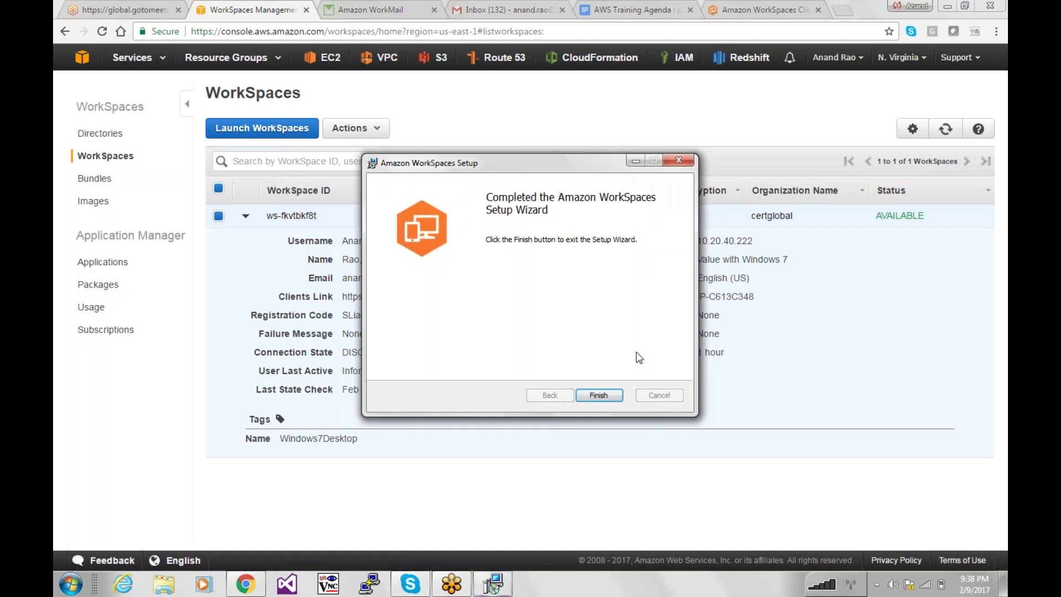
pyautogui.click(598, 395)
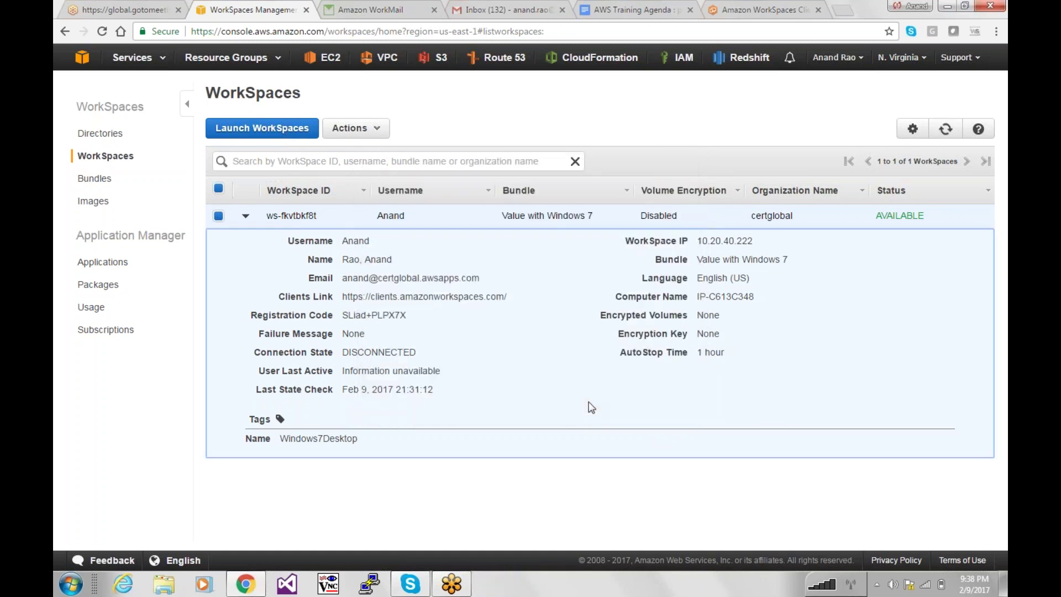
# Launch Amazon WorkSpaces from the Start menu, refresh the console list, and bring its registration window forward.
pyautogui.press('super')
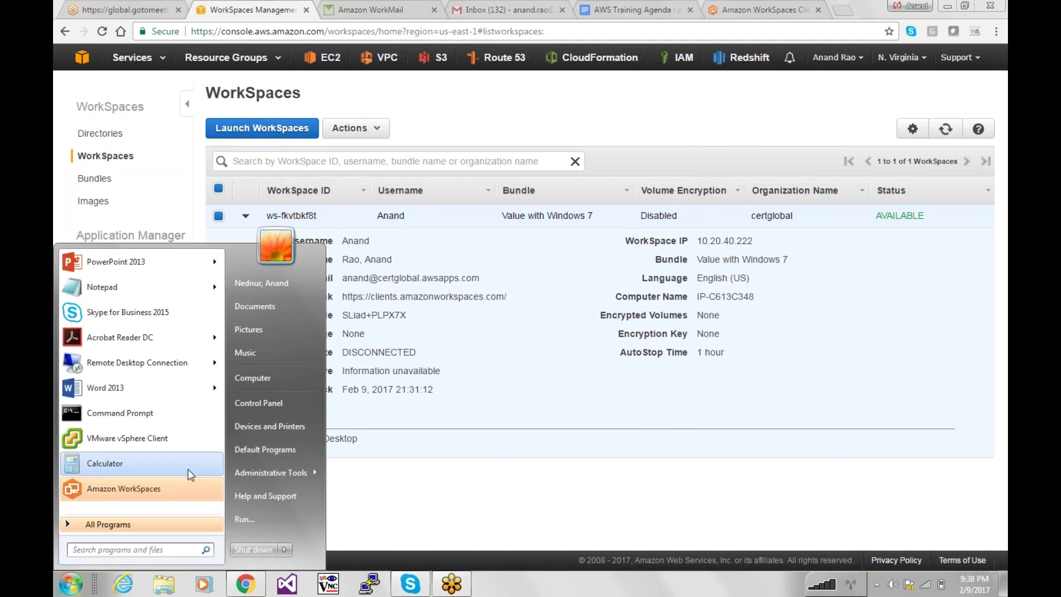
pyautogui.click(157, 490)
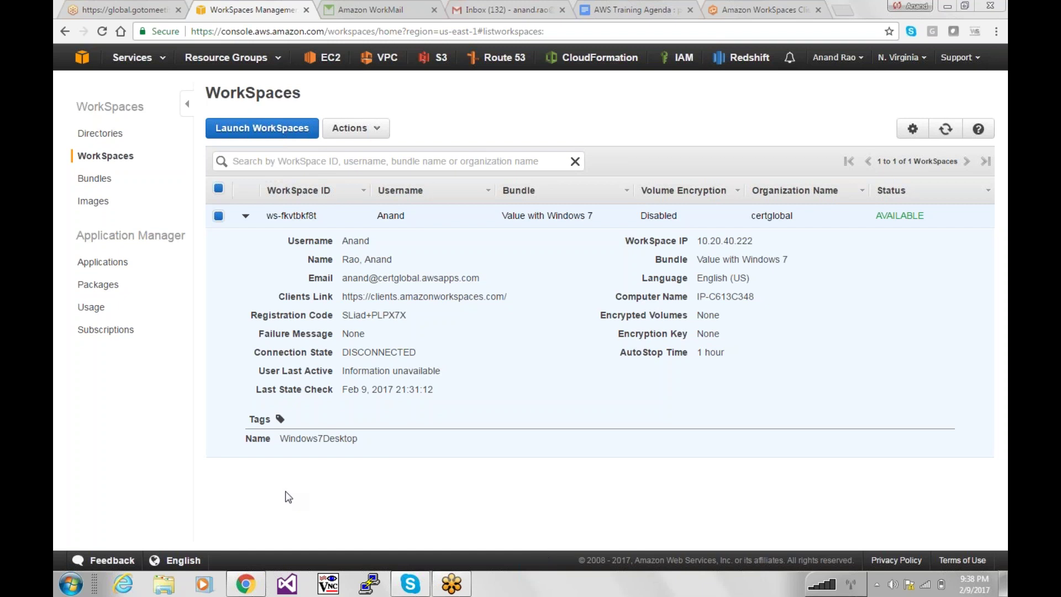
pyautogui.click(67, 583)
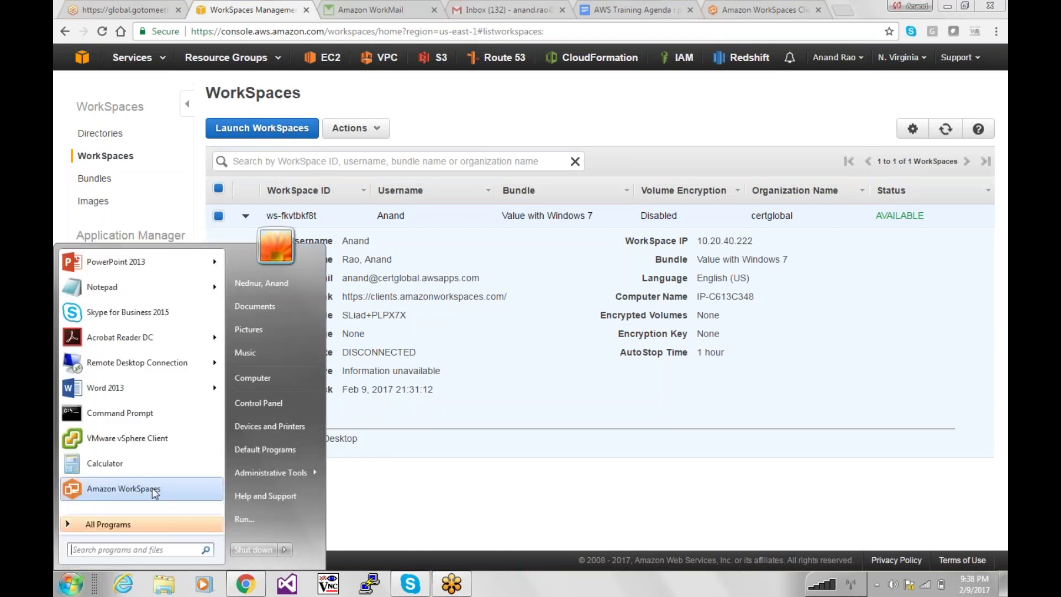
pyautogui.click(124, 488)
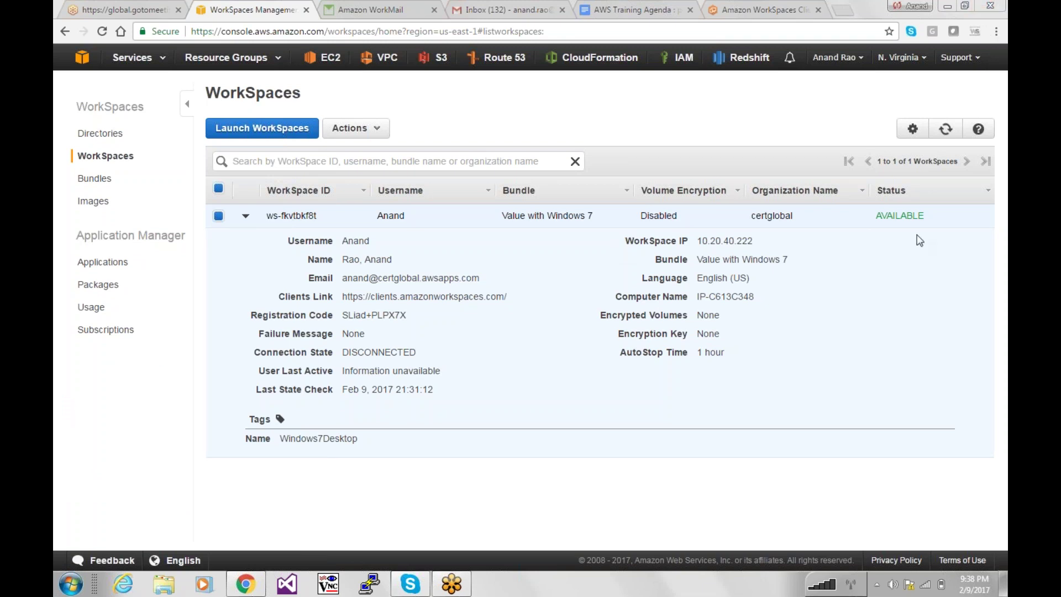
pyautogui.click(947, 130)
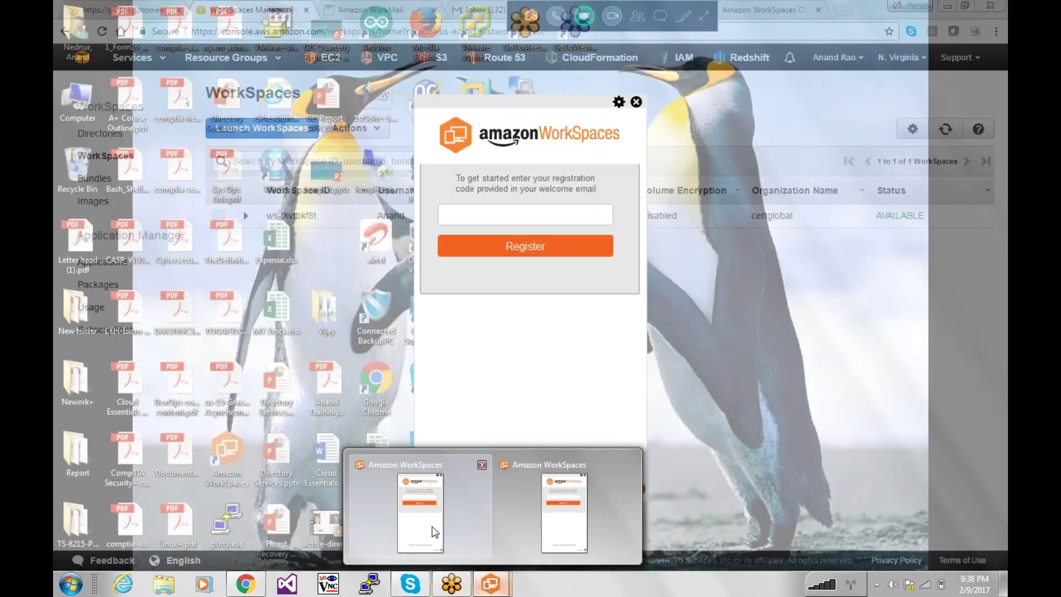
pyautogui.click(421, 497)
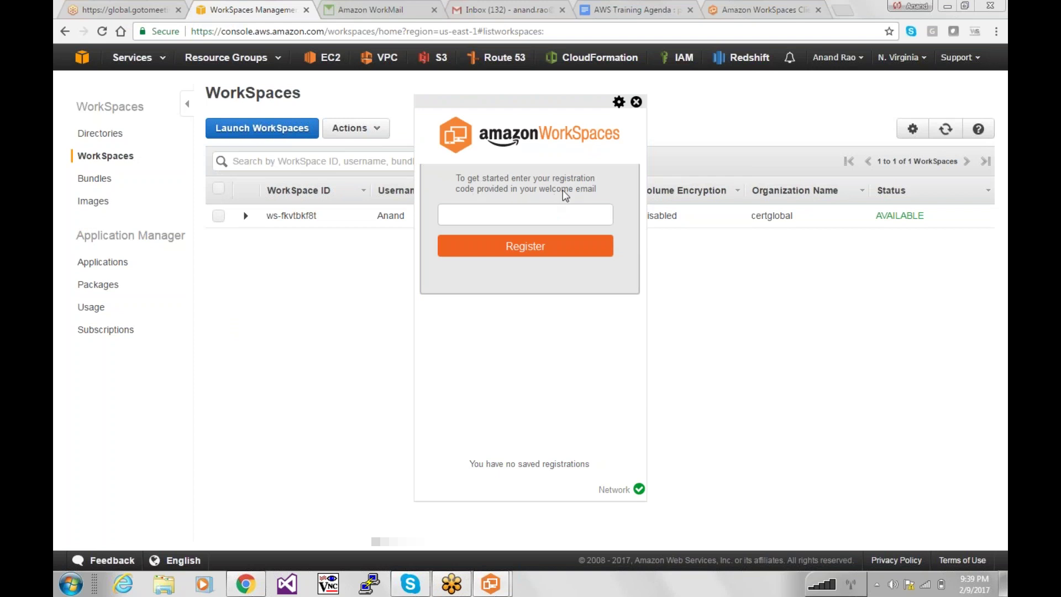
# Copy the Windows 7 WorkSpace's registration code from the console, paste it into the client, and register.
pyautogui.click(255, 220)
pyautogui.click(256, 220)
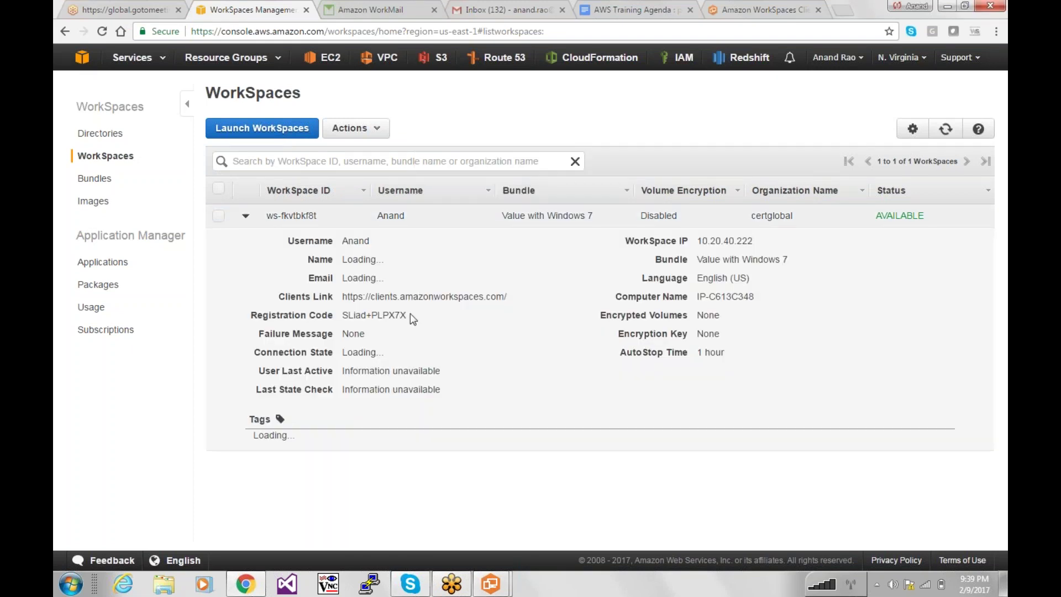
pyautogui.moveTo(410, 314); pyautogui.dragTo(348, 314)
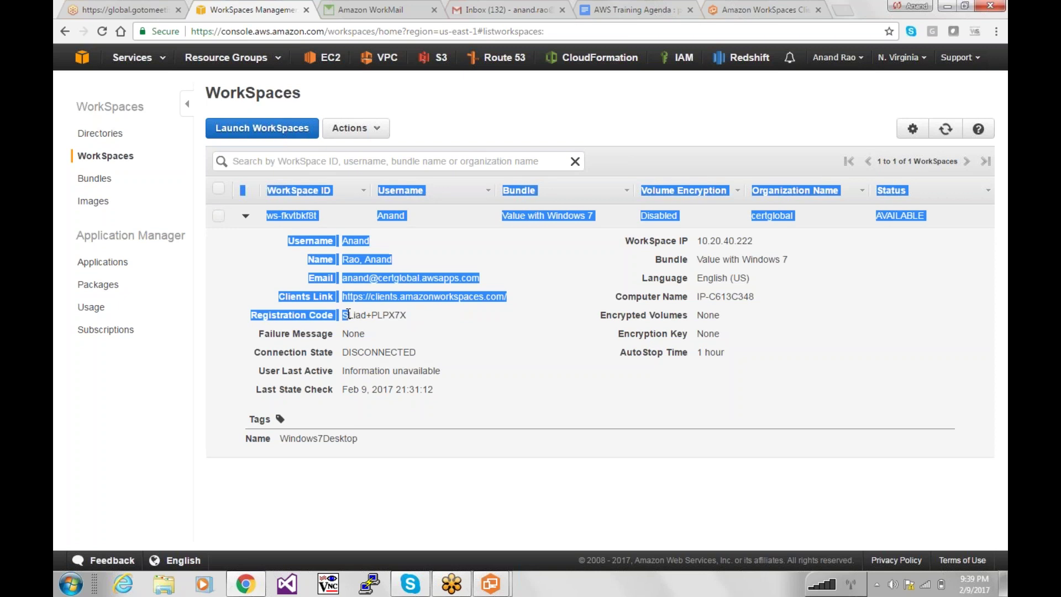
pyautogui.tripleClick(351, 313)
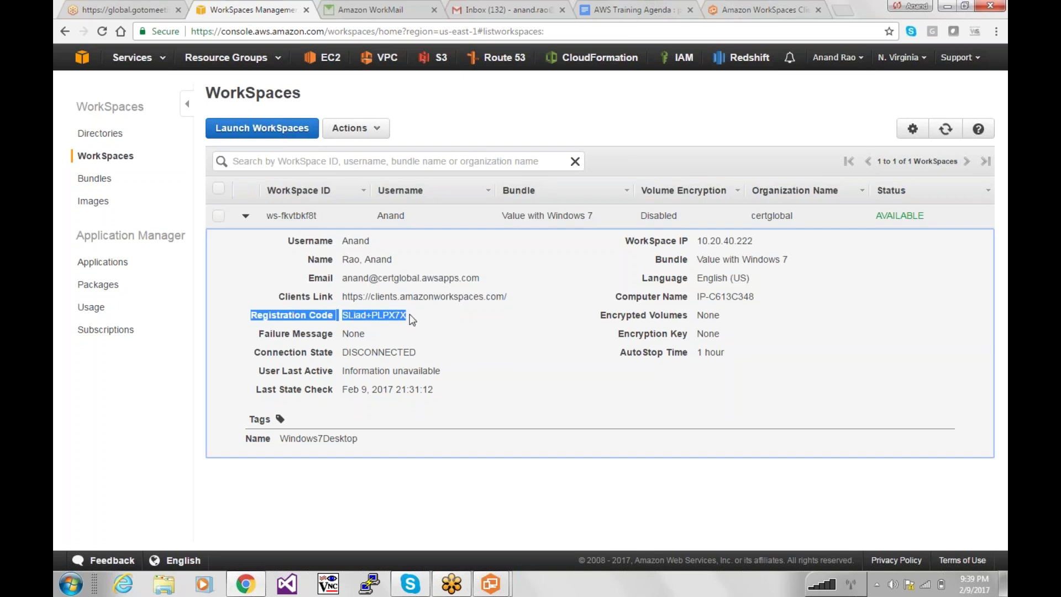
pyautogui.moveTo(439, 299); pyautogui.dragTo(343, 319)
pyautogui.hotkey('ctrl', 'c')
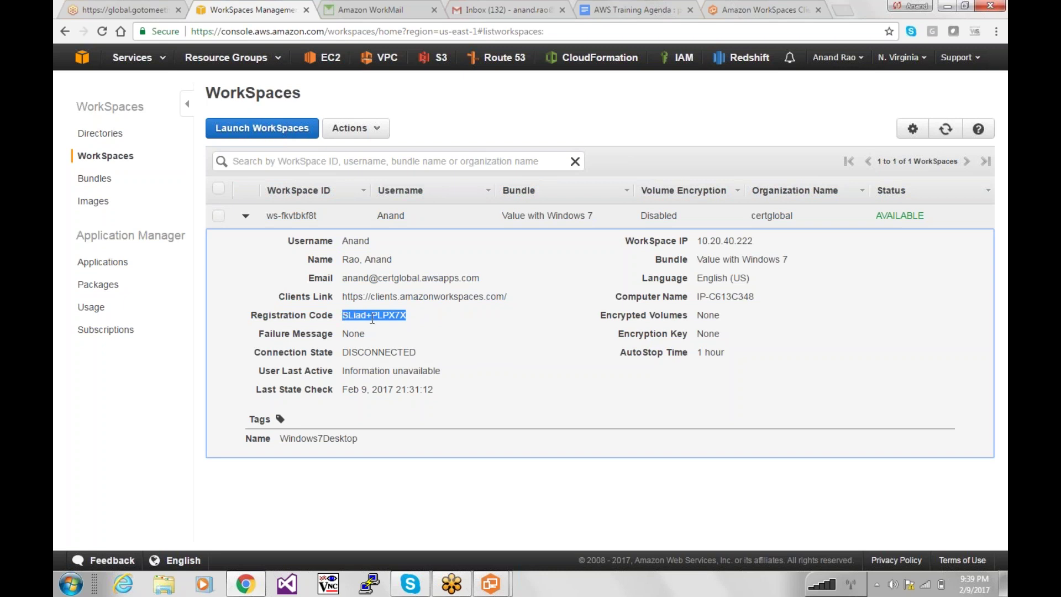
pyautogui.moveTo(490, 583)
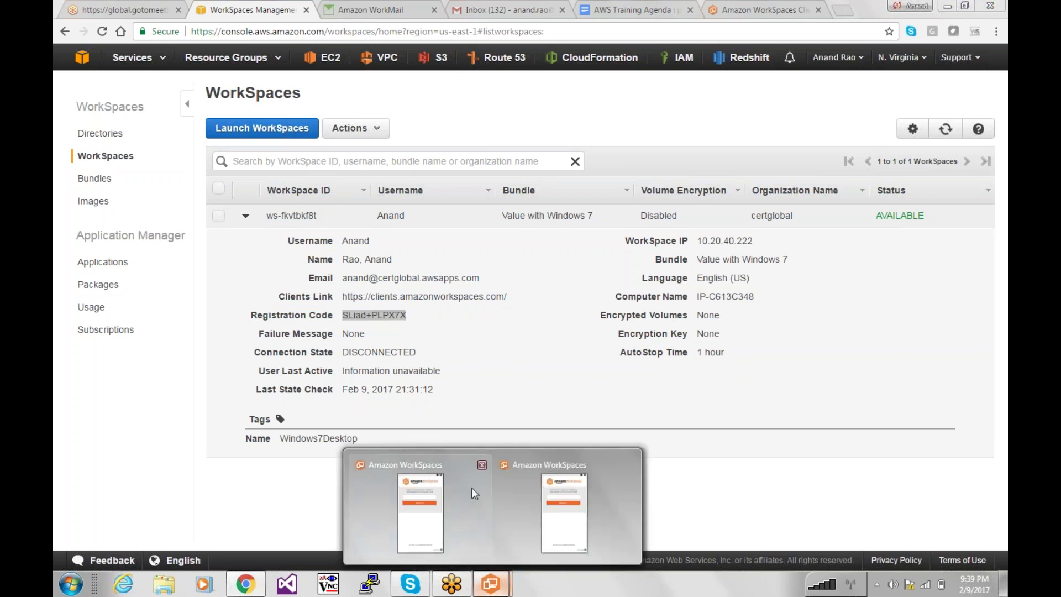
pyautogui.click(453, 491)
pyautogui.click(546, 212)
pyautogui.hotkey('ctrl', 'v')
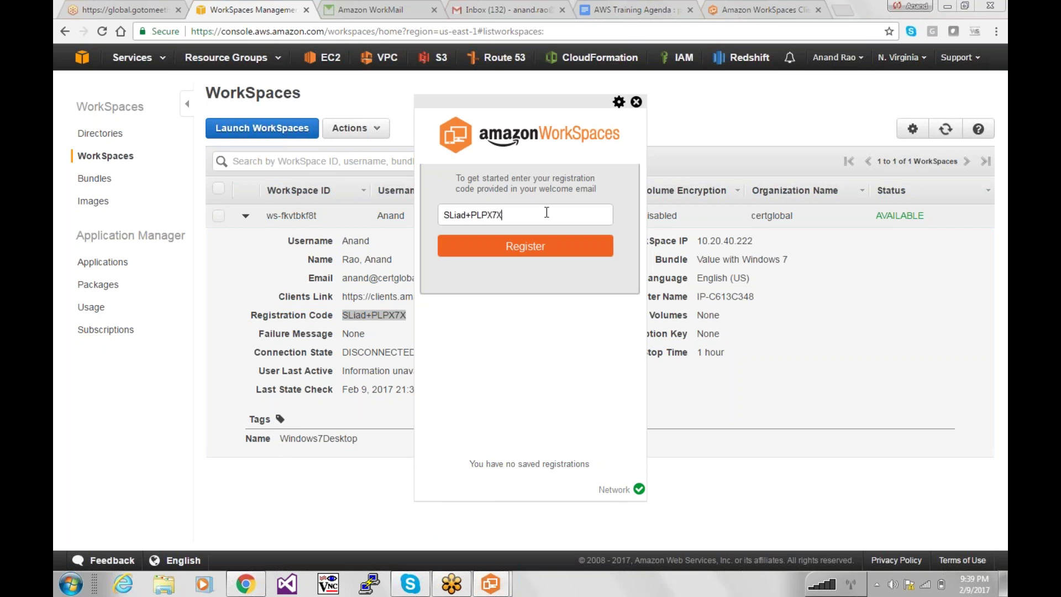
pyautogui.click(527, 257)
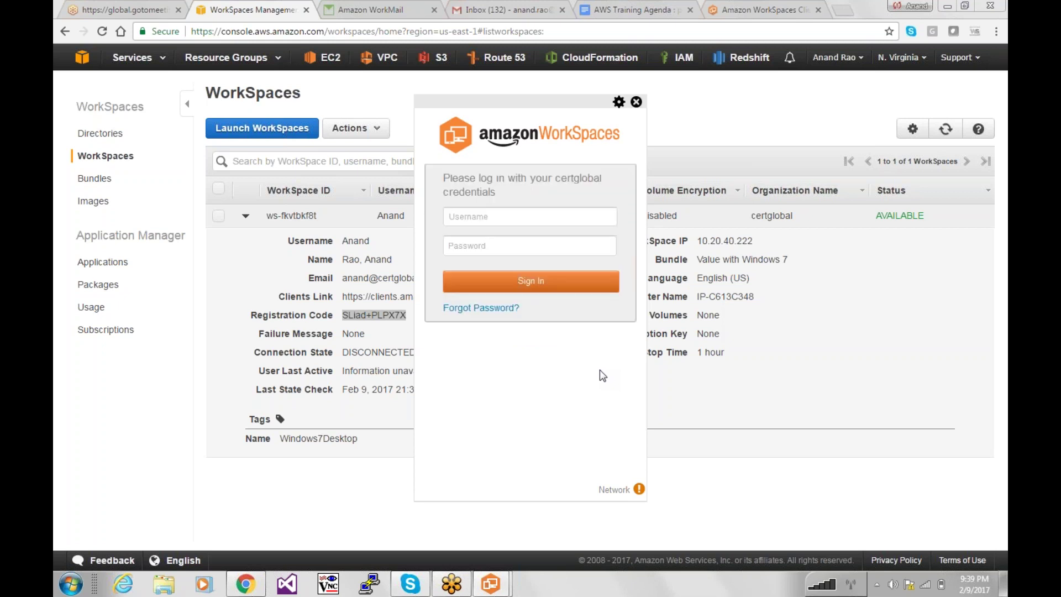
# Sign in with the WorkSpace user's username and password and choose to remember the credentials.
pyautogui.click(532, 216)
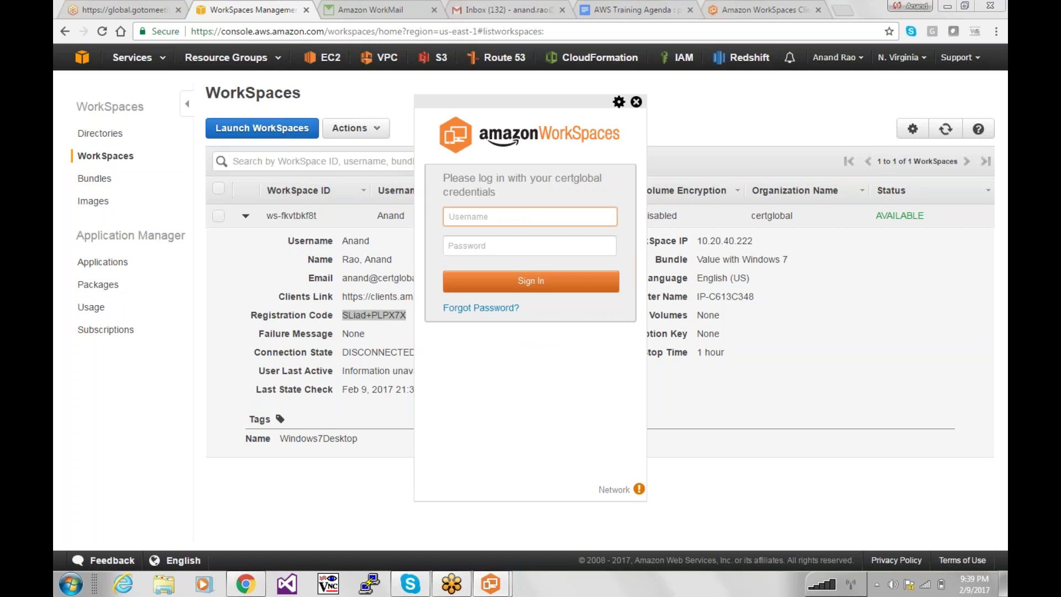
pyautogui.write('Anand')
pyautogui.press('Tab')
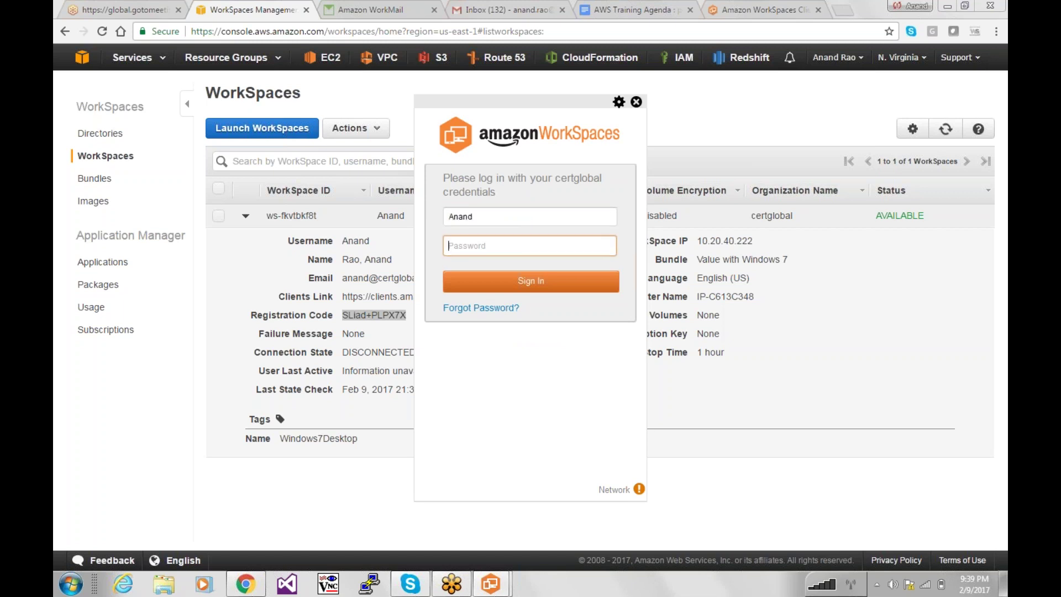
pyautogui.write('••••••••')
pyautogui.click(537, 288)
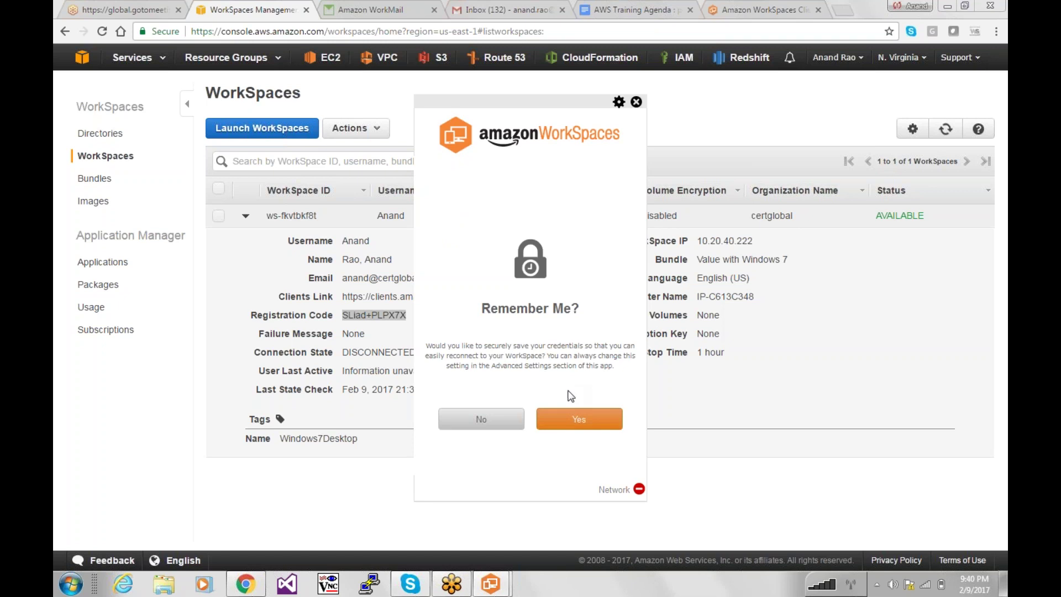
pyautogui.click(569, 422)
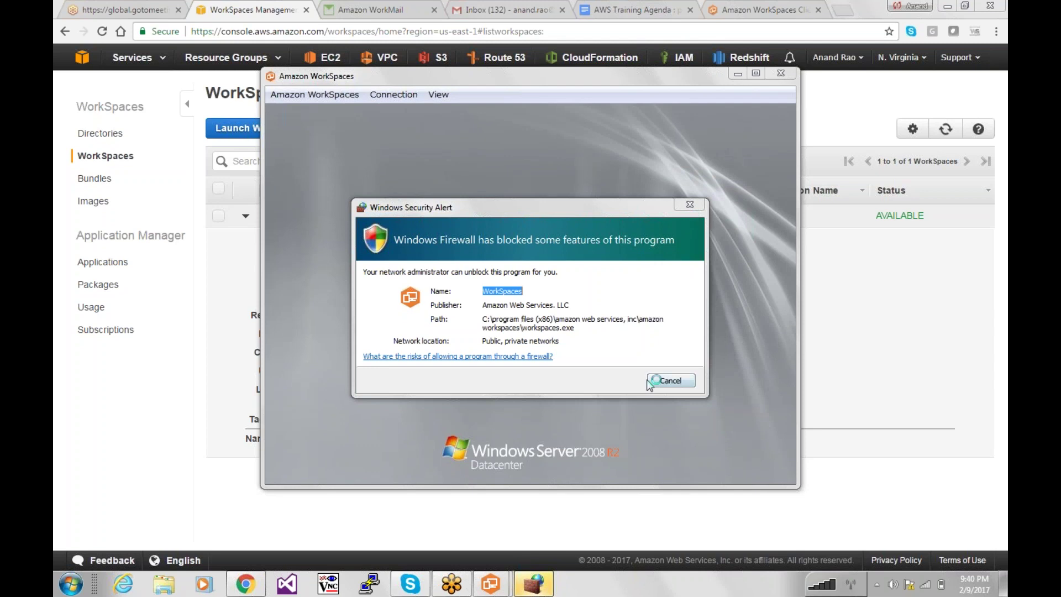
# Dismiss the Windows Security firewall alert without unblocking.
pyautogui.click(639, 291)
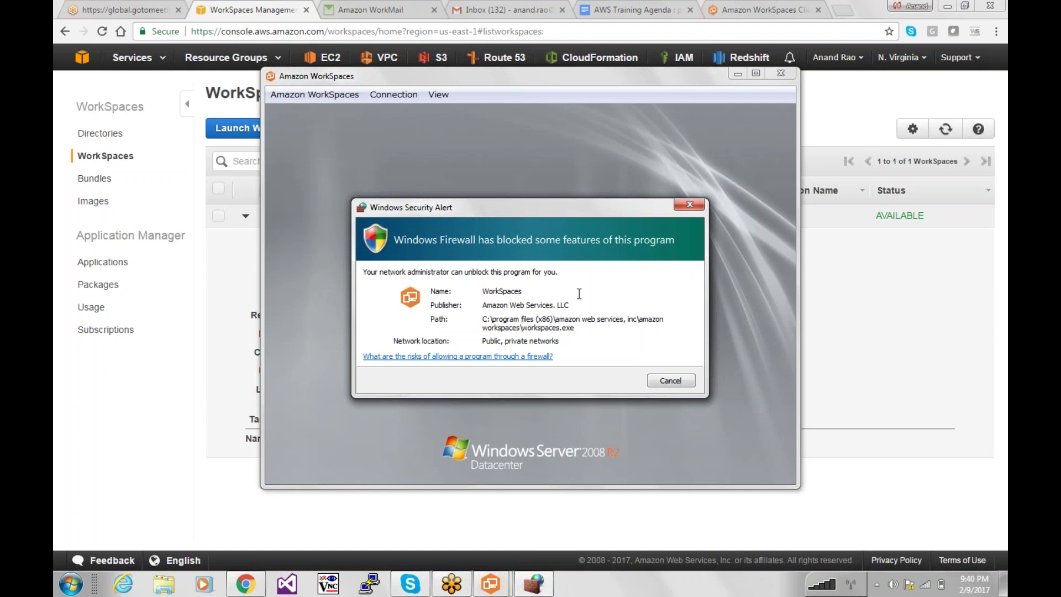
pyautogui.click(662, 17)
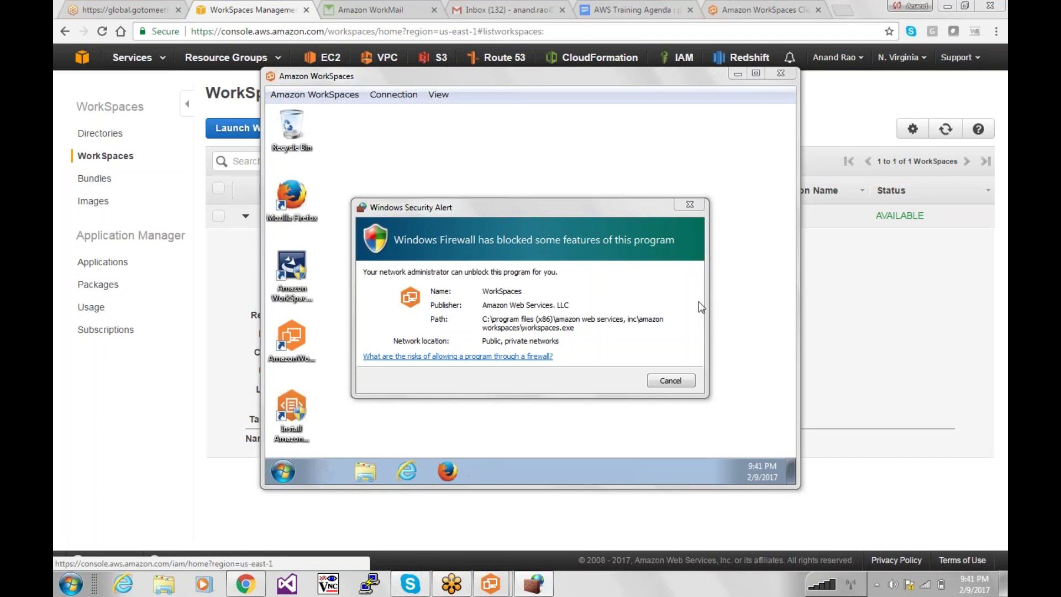
pyautogui.click(500, 282)
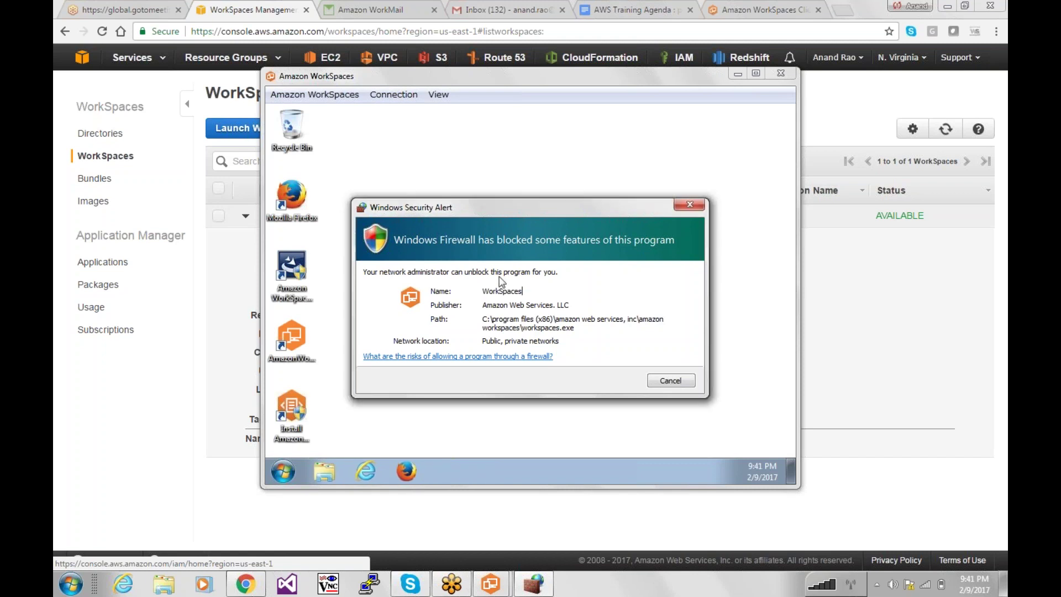
pyautogui.click(666, 379)
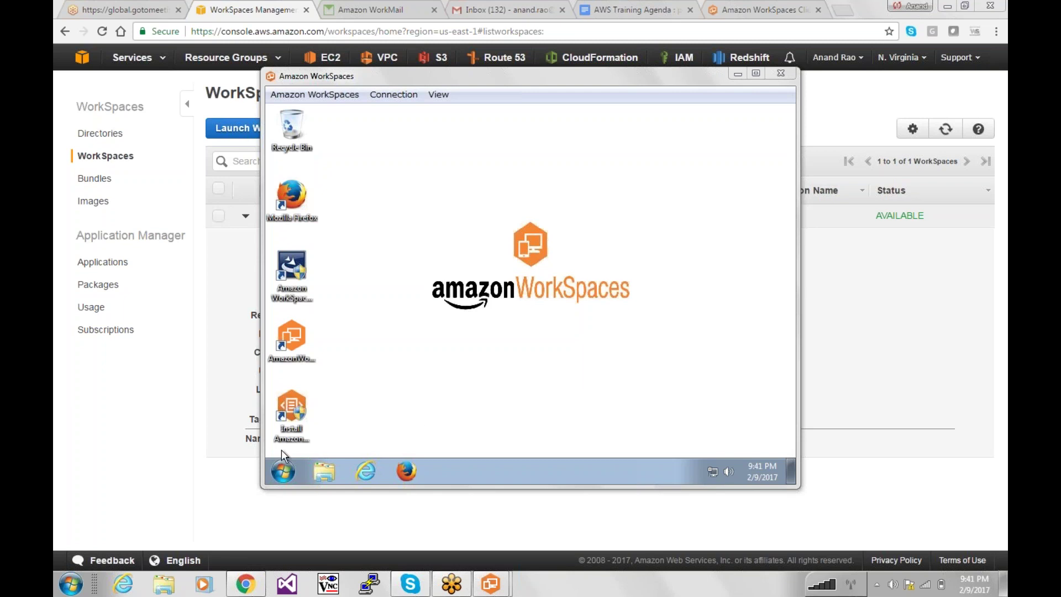
# Open Computer from the WorkSpace's Start menu, browse the UserProfile (D:) drive, then close Explorer.
pyautogui.click(282, 470)
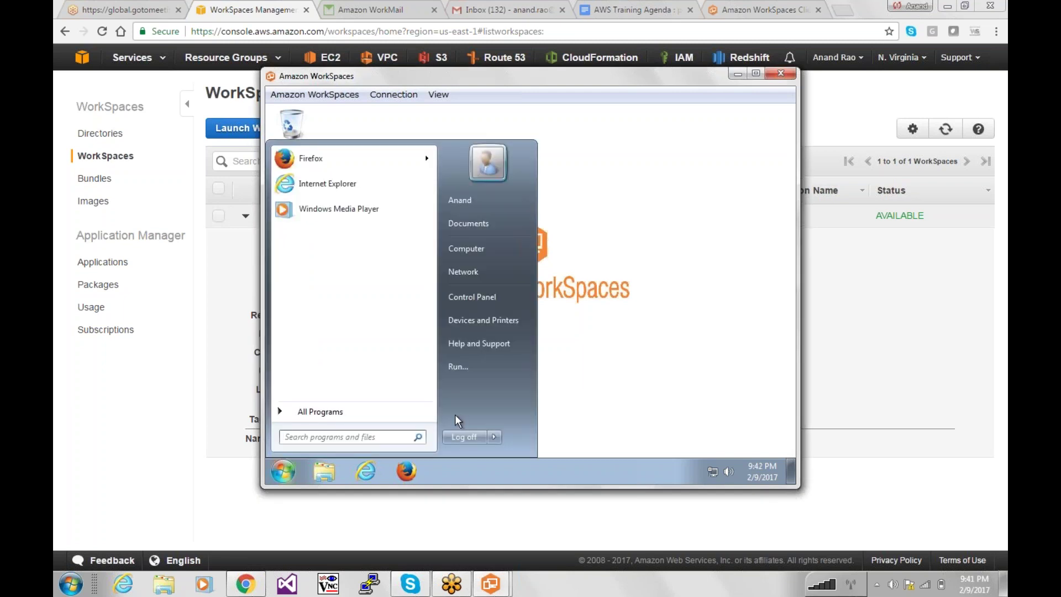
pyautogui.click(332, 412)
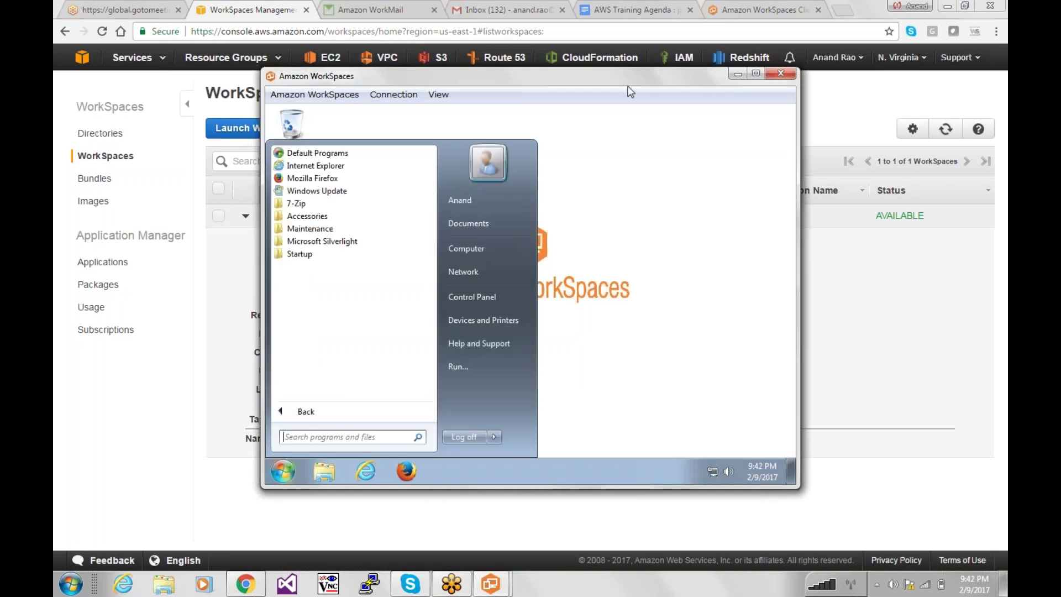
pyautogui.moveTo(628, 75)
pyautogui.mouseDown()
pyautogui.moveTo(642, 134)
pyautogui.moveTo(633, 64)
pyautogui.mouseUp()
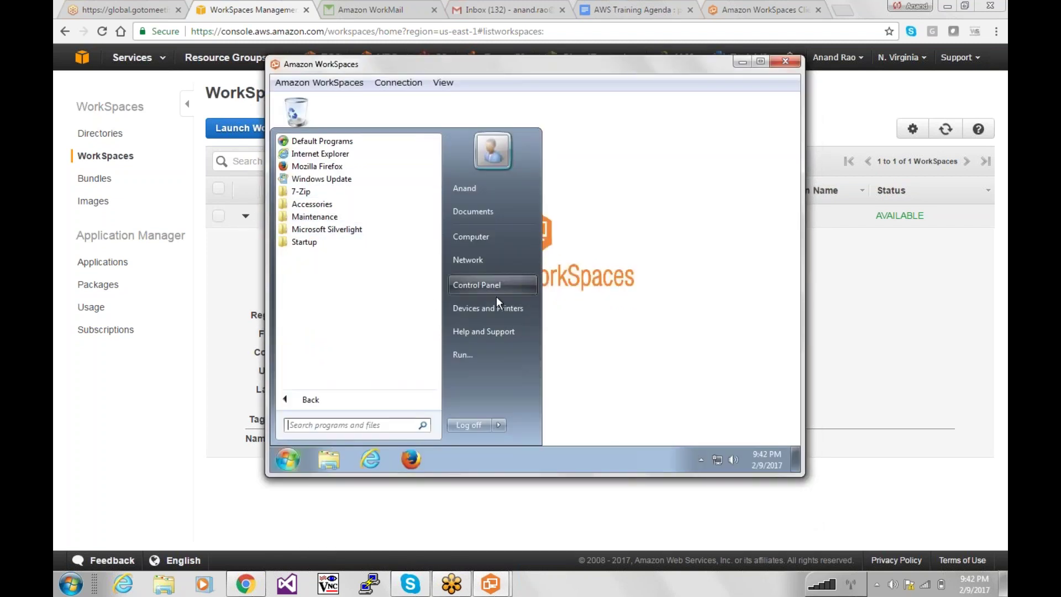
pyautogui.click(506, 238)
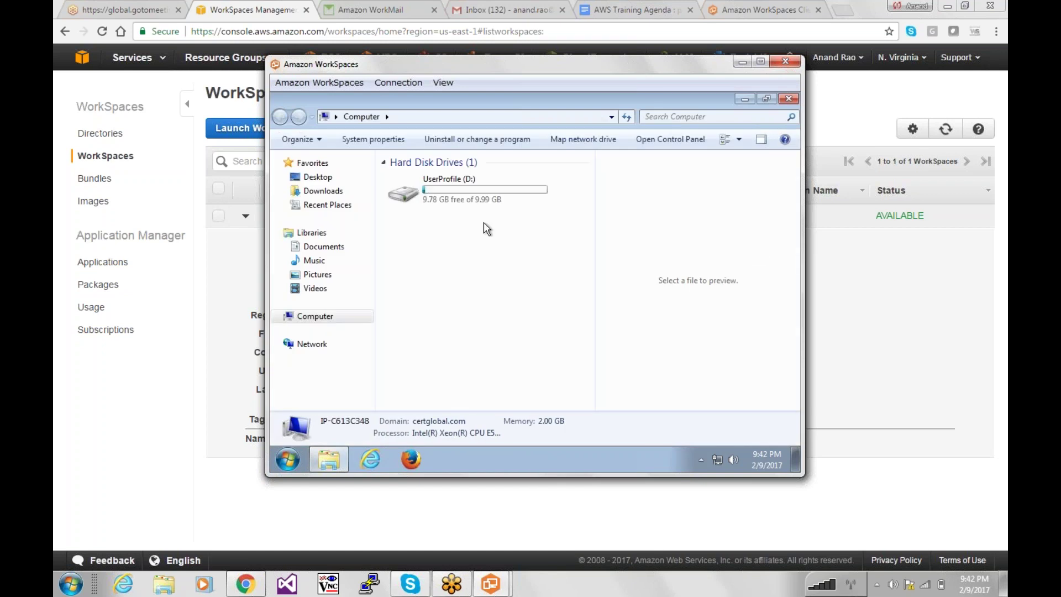
pyautogui.click(469, 191)
pyautogui.doubleClick(470, 192)
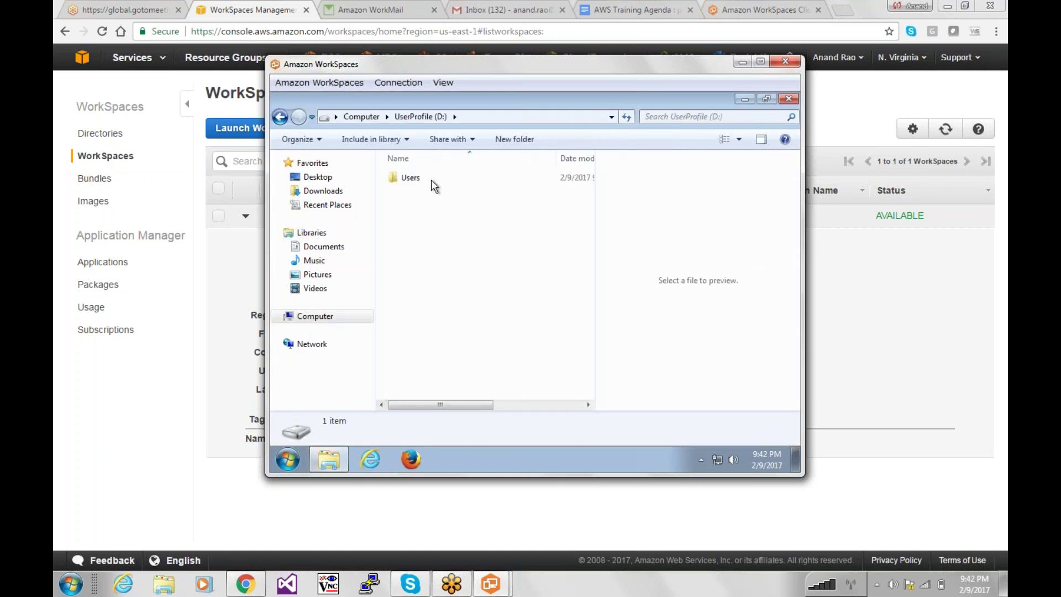
pyautogui.click(362, 116)
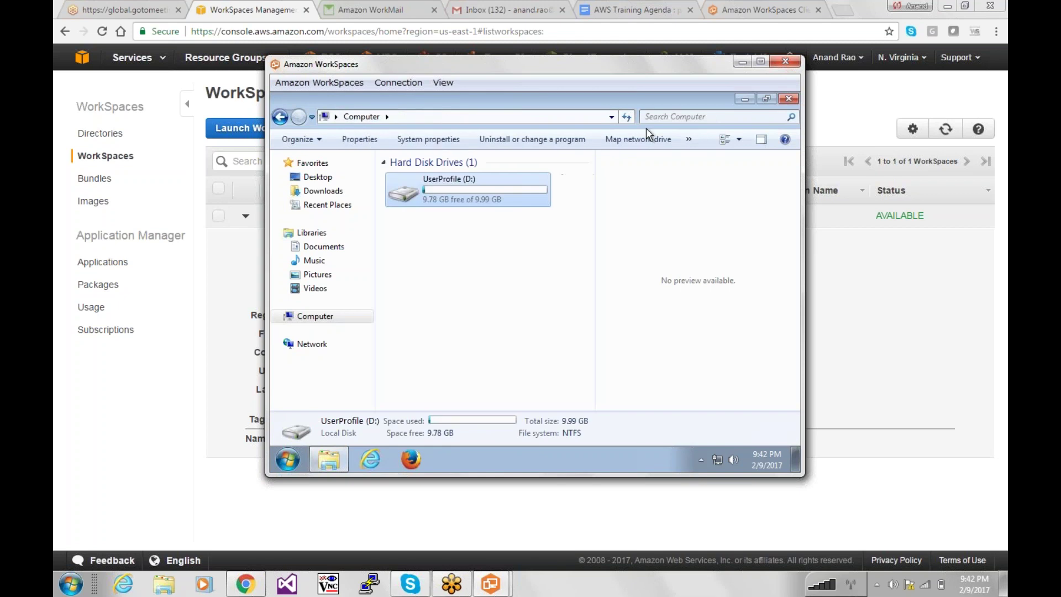
pyautogui.click(788, 99)
pyautogui.click(784, 62)
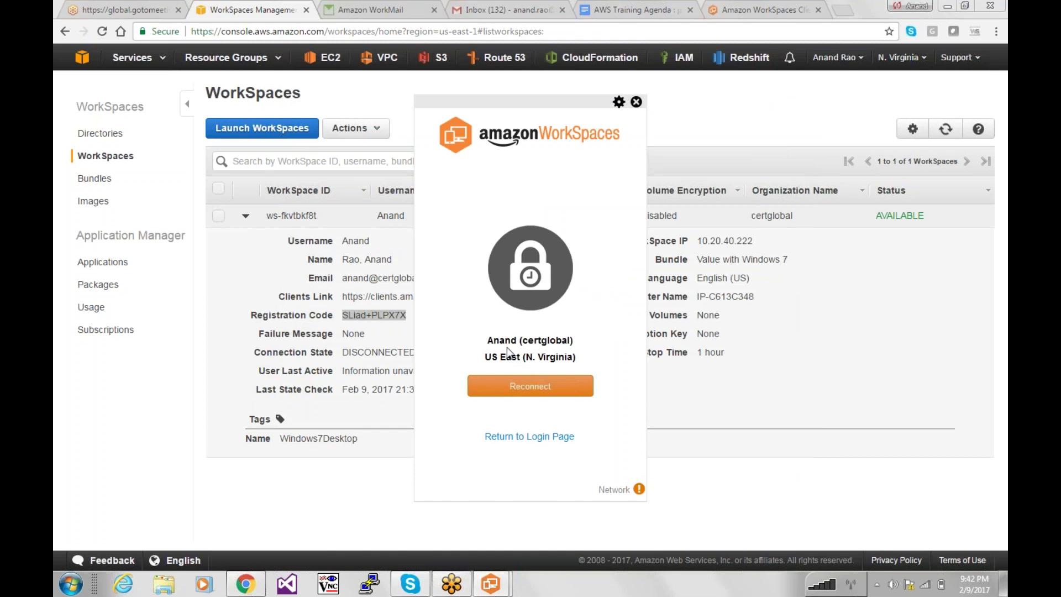
pyautogui.click(527, 390)
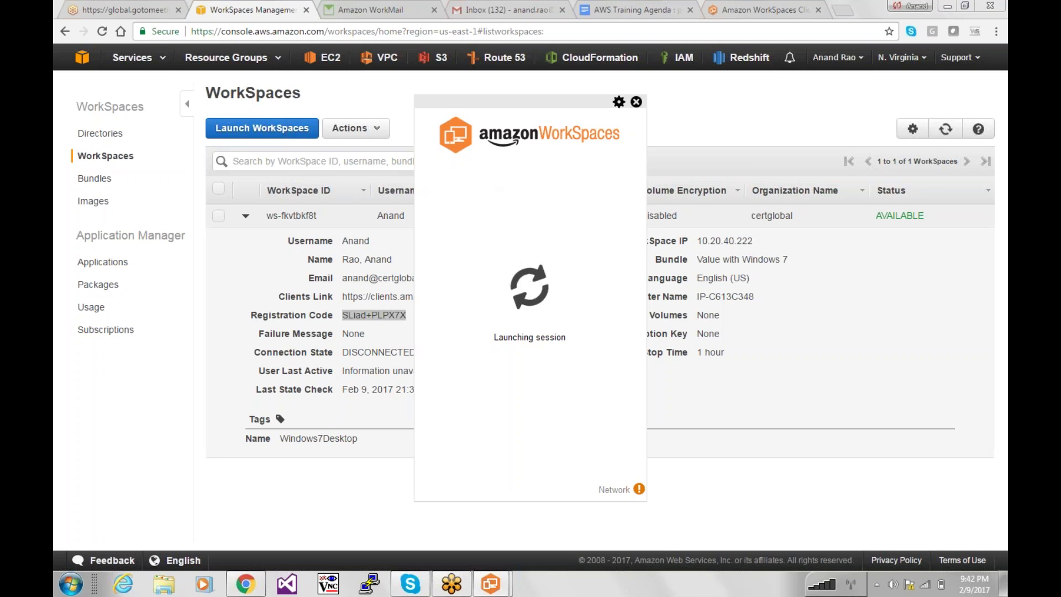
pyautogui.click(619, 102)
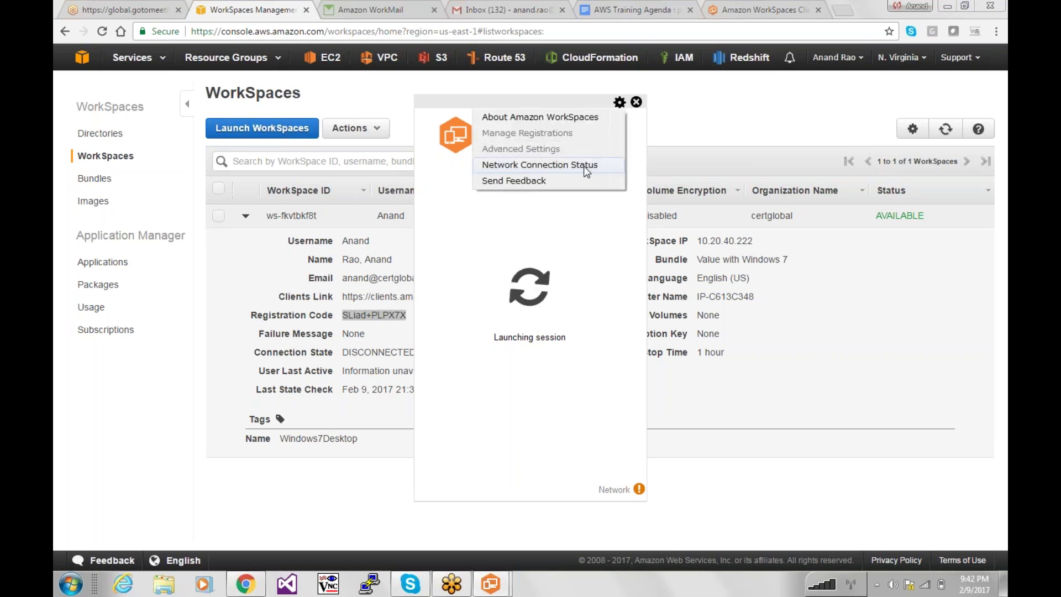
pyautogui.click(600, 223)
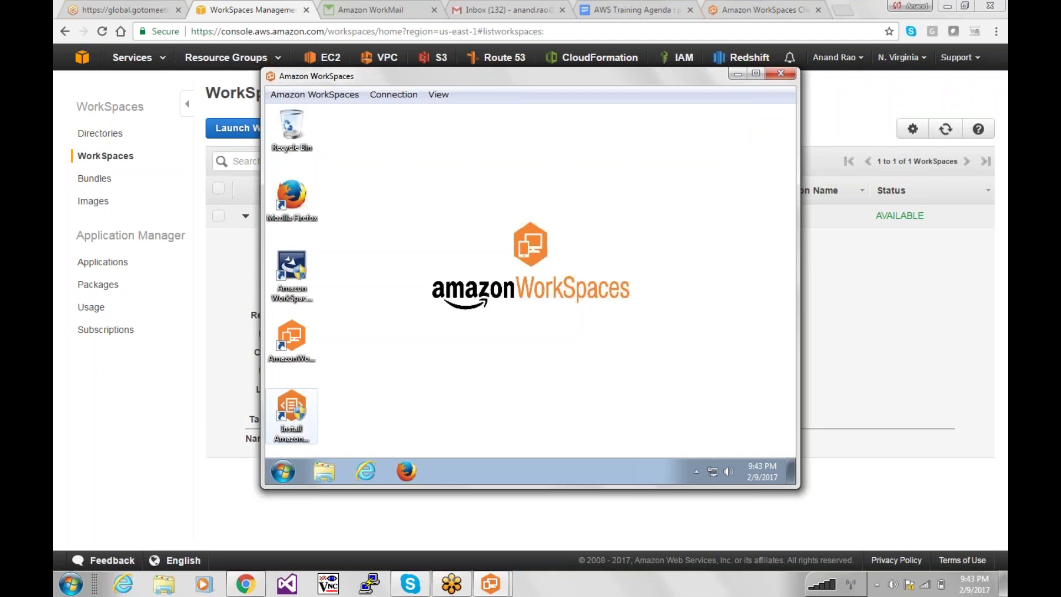
pyautogui.click(284, 473)
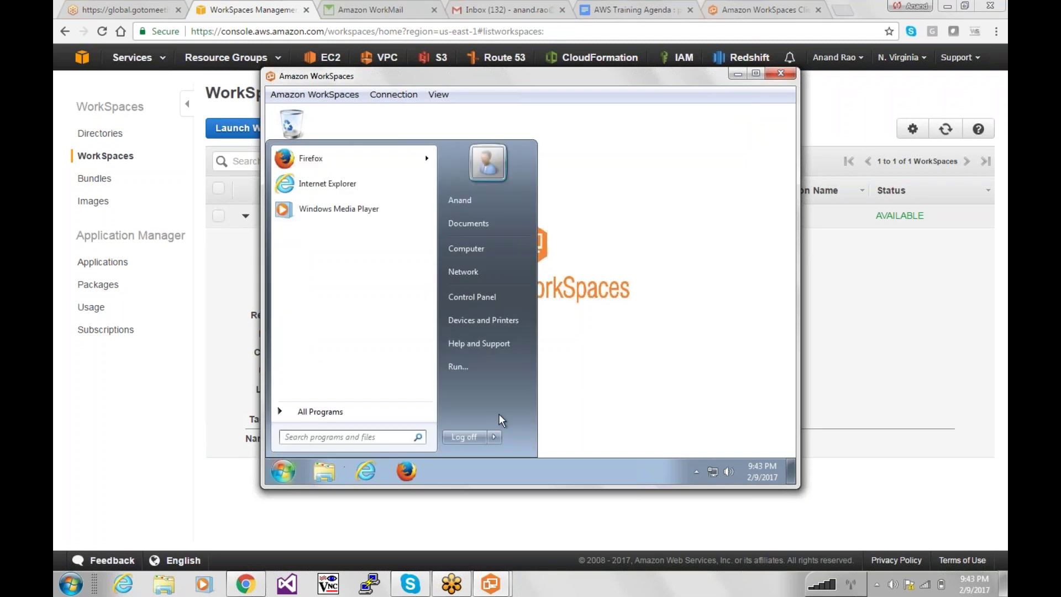
pyautogui.click(475, 435)
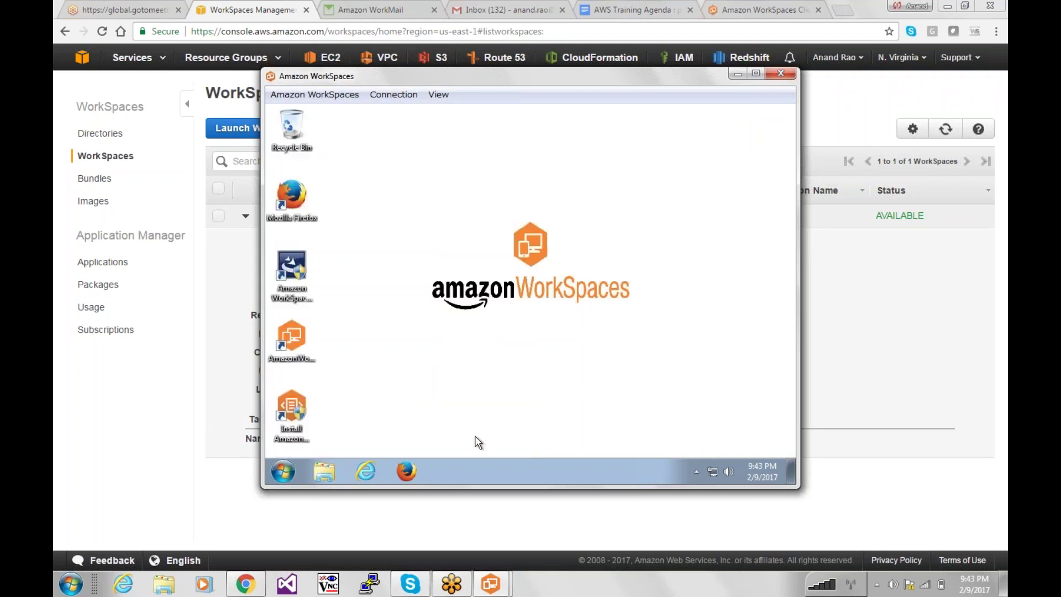
# Close the remote session window and open the client's Advanced Settings.
pyautogui.click(780, 73)
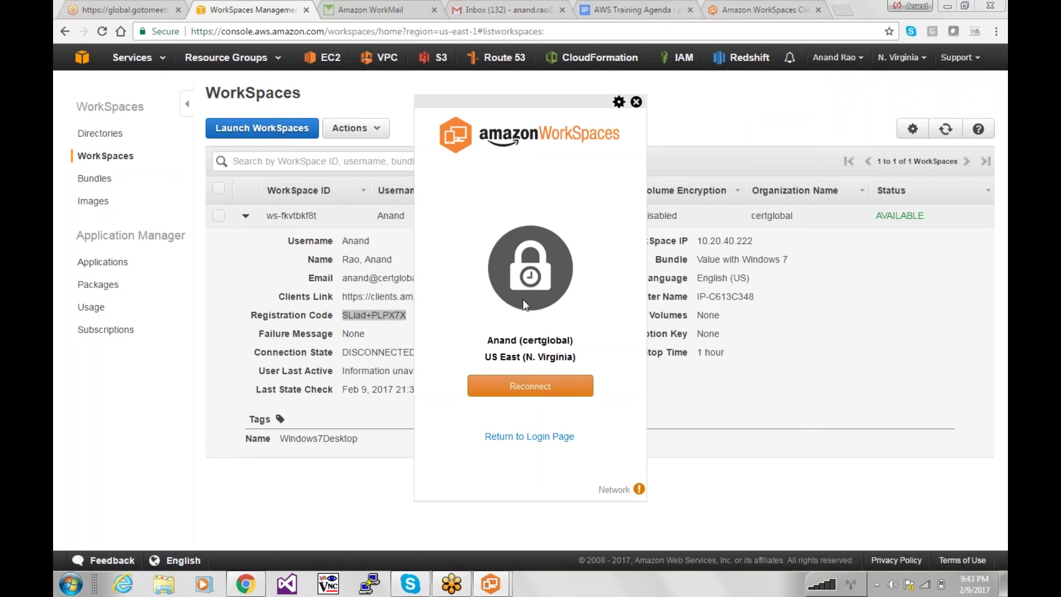
pyautogui.click(619, 102)
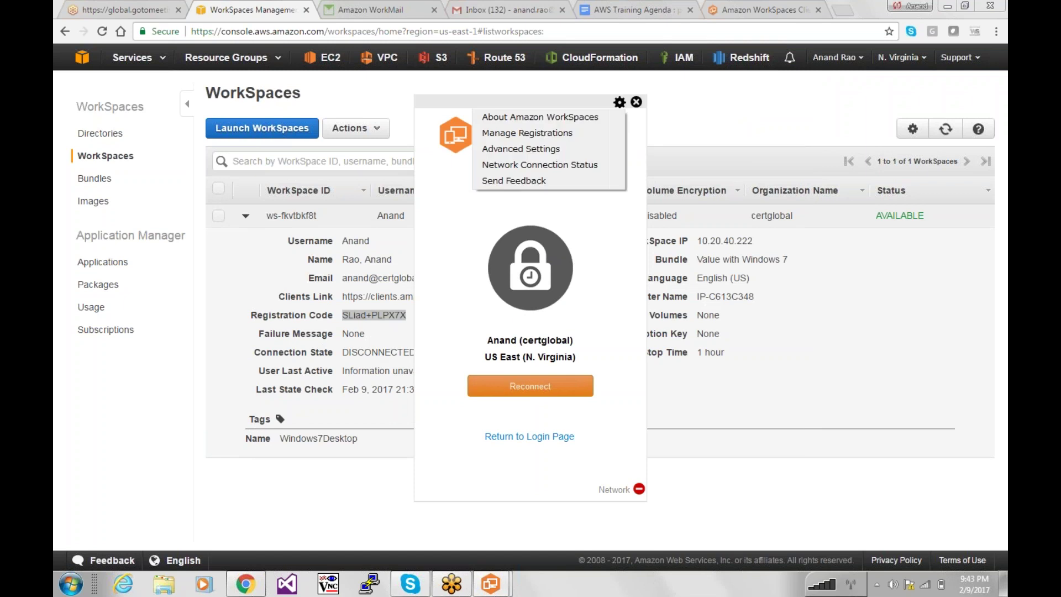
pyautogui.click(565, 149)
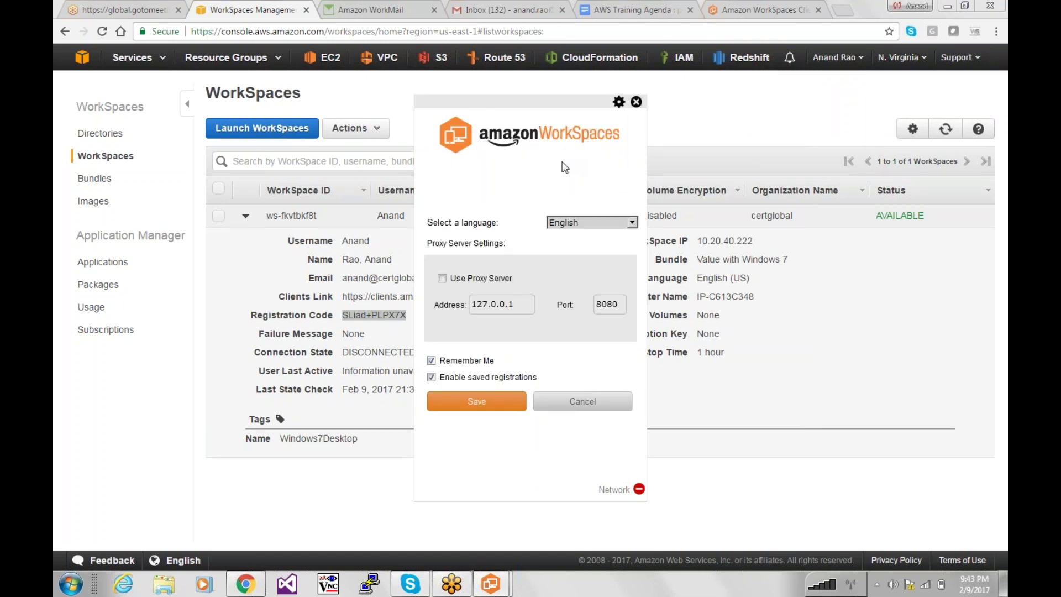
# Show Manage Registrations and select the saved registration code.
pyautogui.click(619, 102)
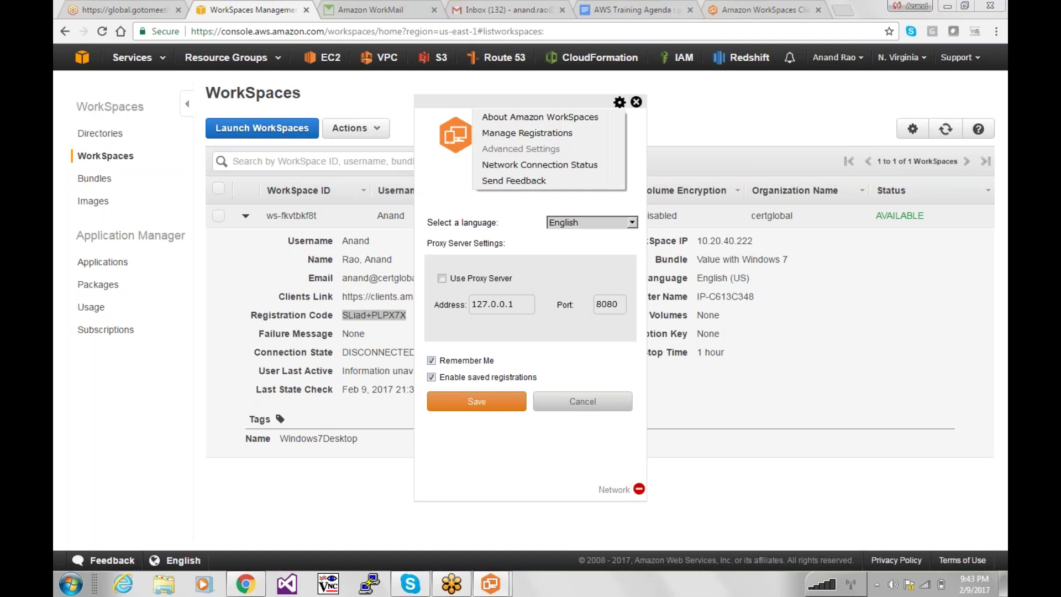
pyautogui.click(579, 134)
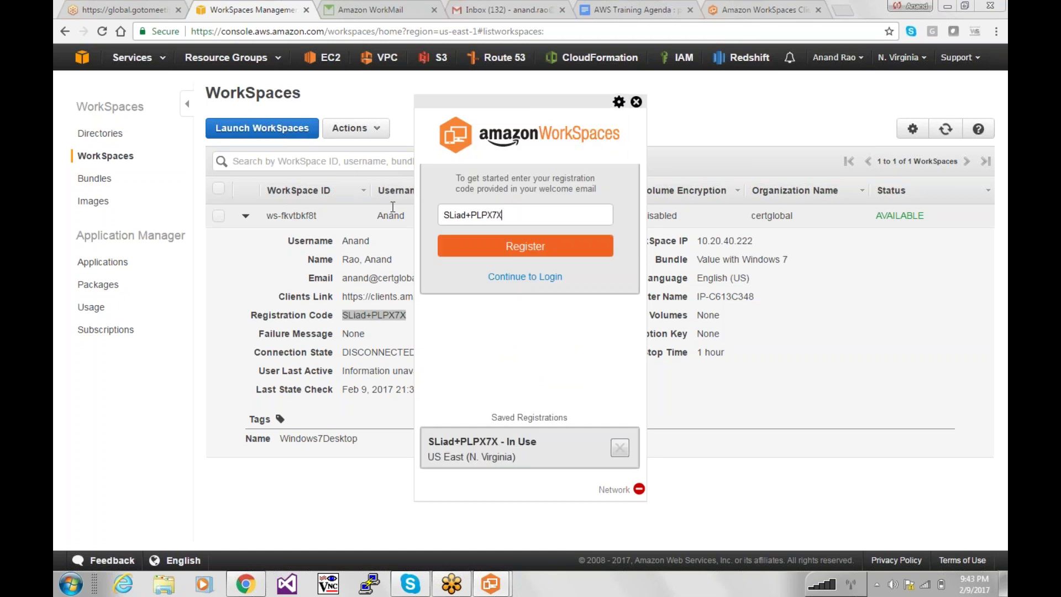
pyautogui.hotkey('ctrl', 'a')
pyautogui.click(522, 216)
pyautogui.hotkey('ctrl', 'a')
# Close the client, view Directories, then return to WorkSpaces through the Services menu.
pyautogui.click(636, 102)
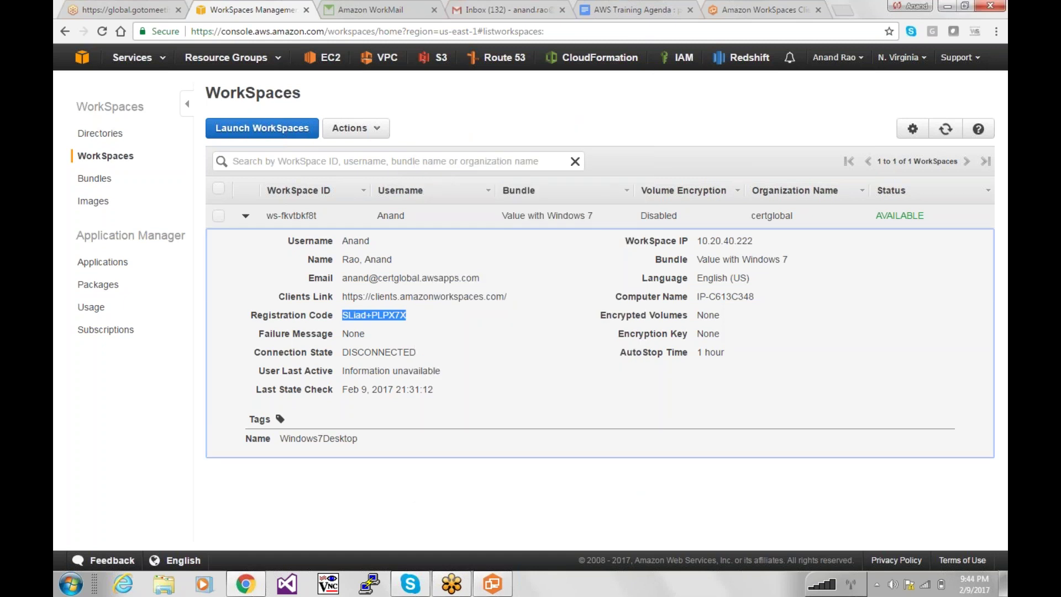
pyautogui.click(104, 134)
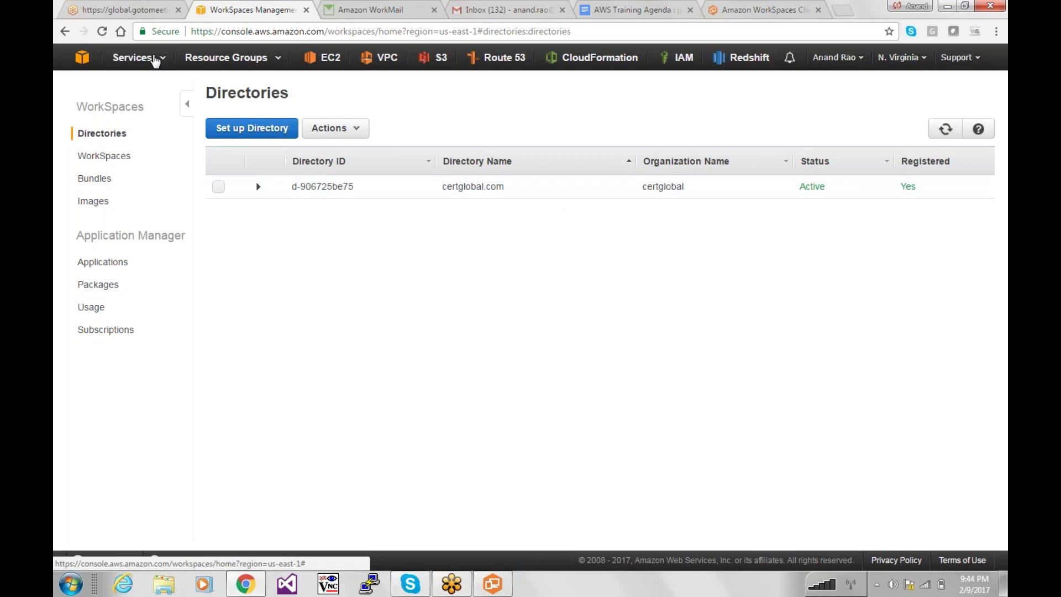
pyautogui.click(142, 59)
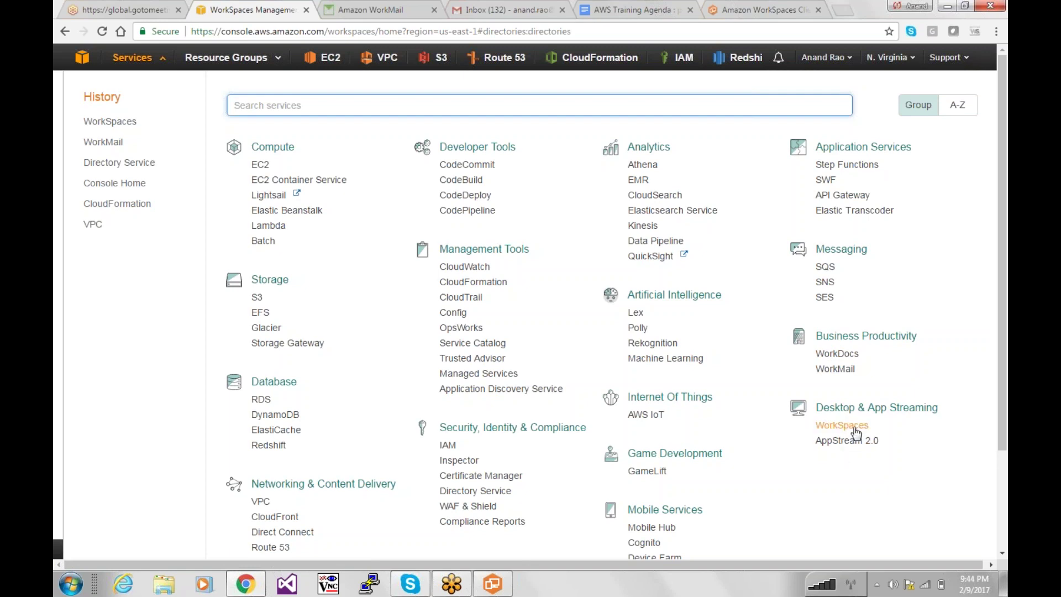
pyautogui.click(841, 424)
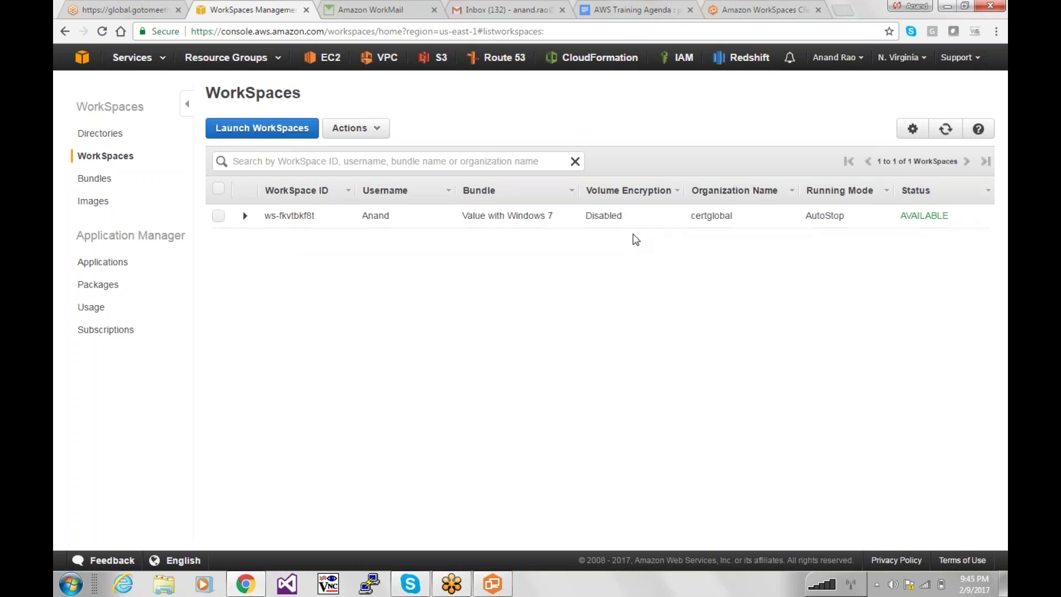
# Select the Windows 7 WorkSpace and confirm Actions > Remove WorkSpaces.
pyautogui.click(218, 217)
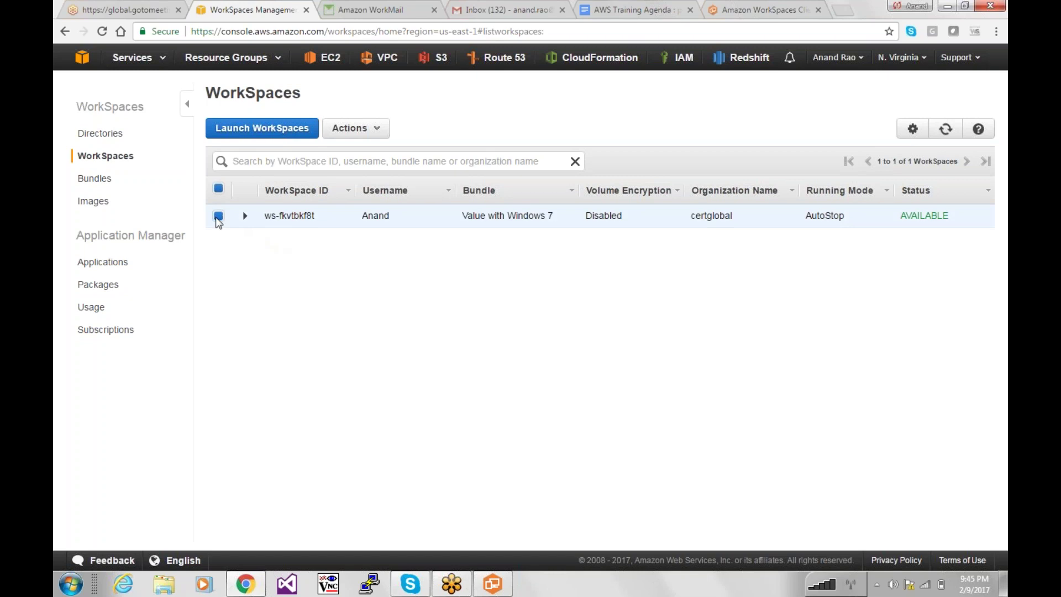
pyautogui.click(368, 127)
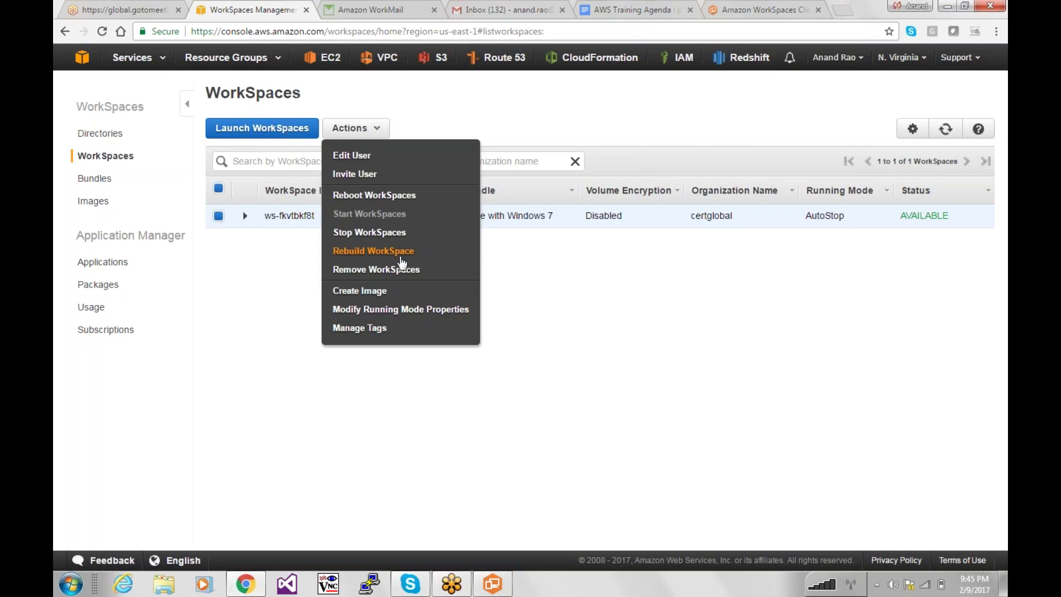
pyautogui.click(343, 236)
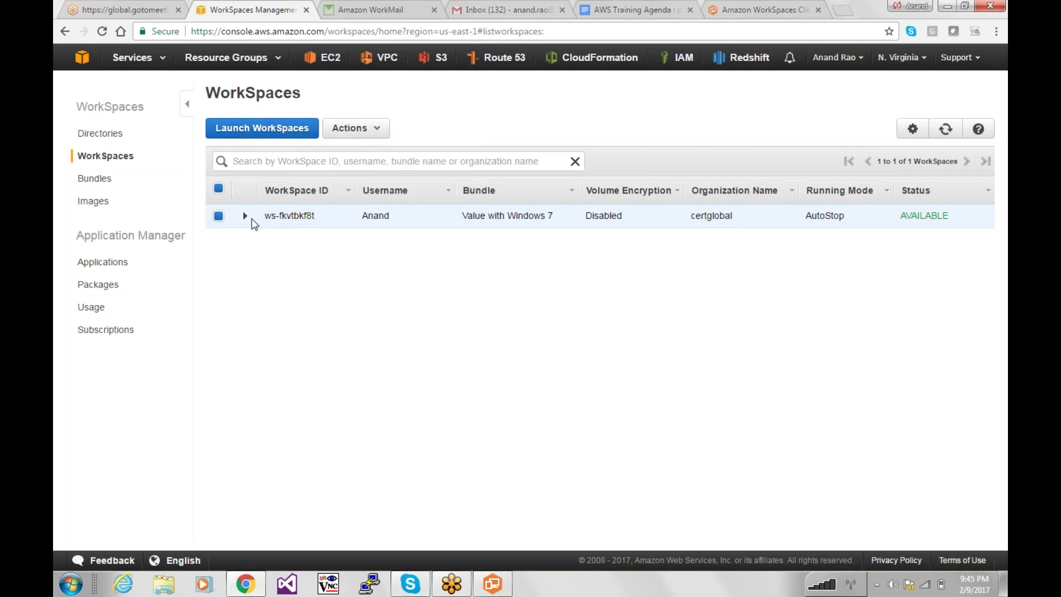
pyautogui.rightClick(265, 218)
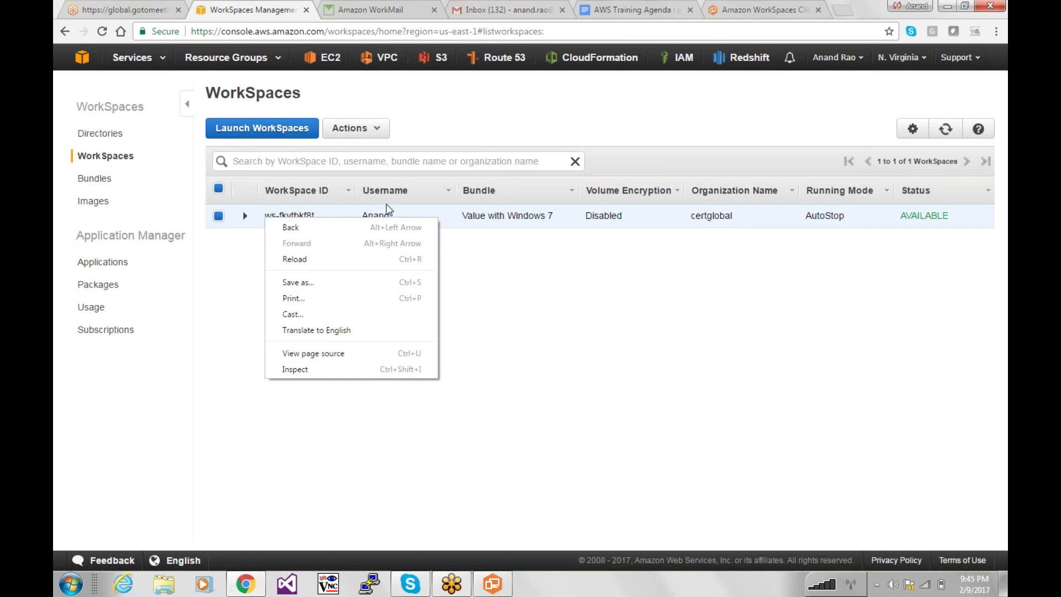
pyautogui.click(353, 122)
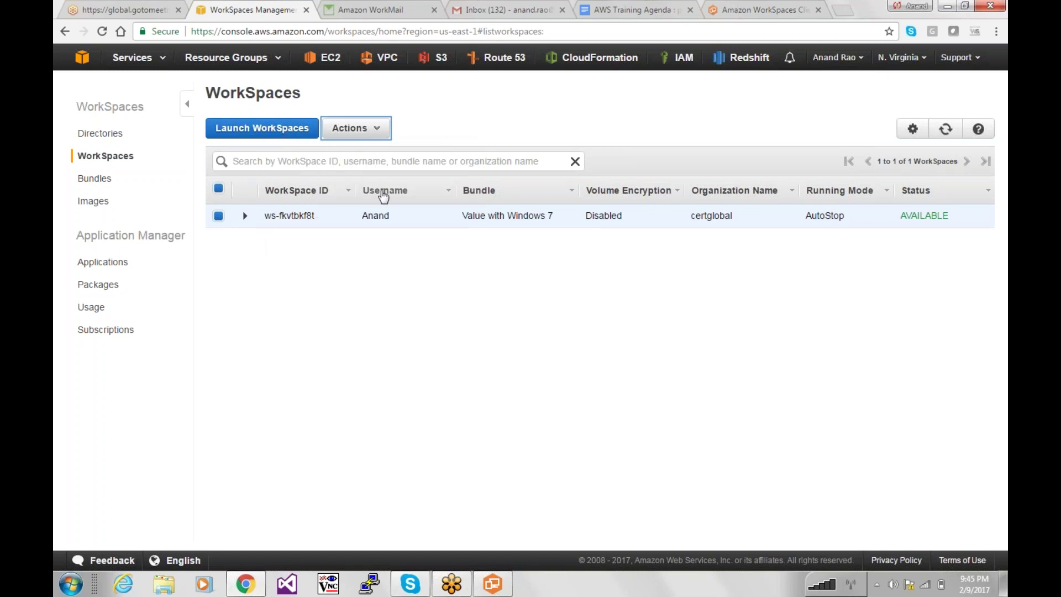
pyautogui.click(358, 126)
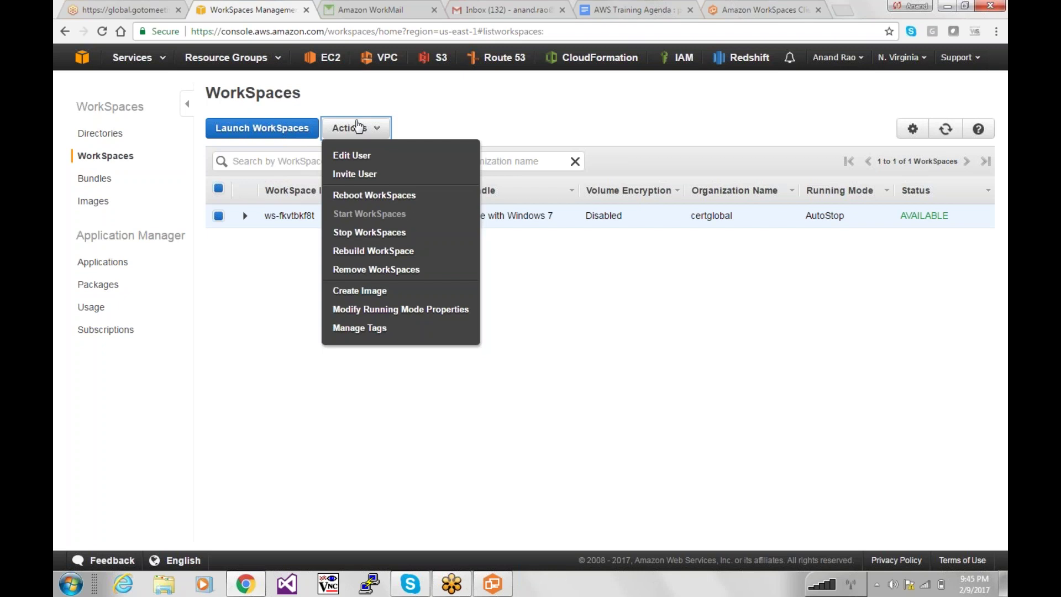
pyautogui.click(374, 269)
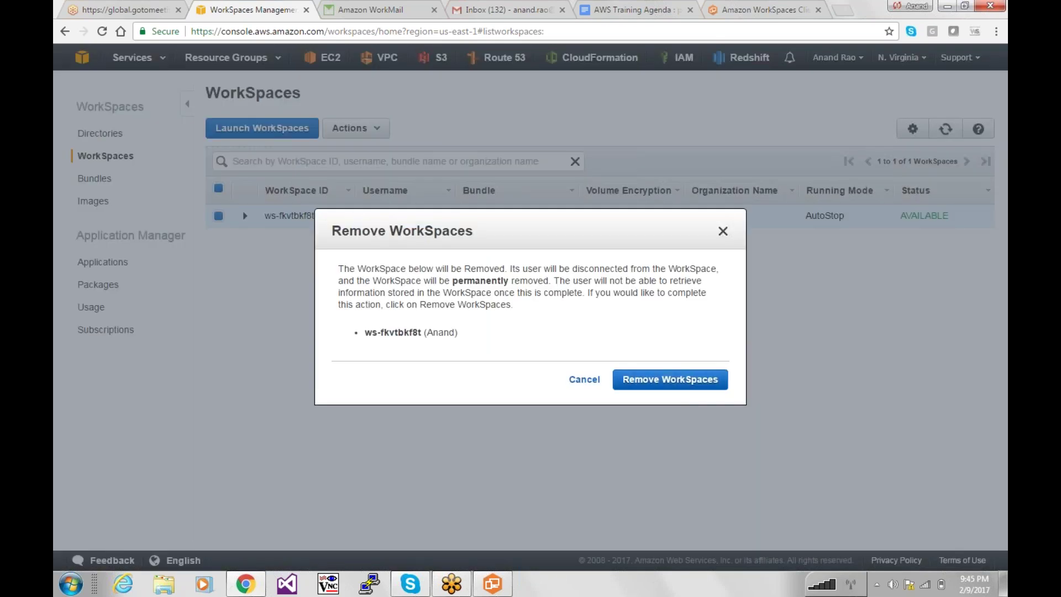
pyautogui.click(687, 386)
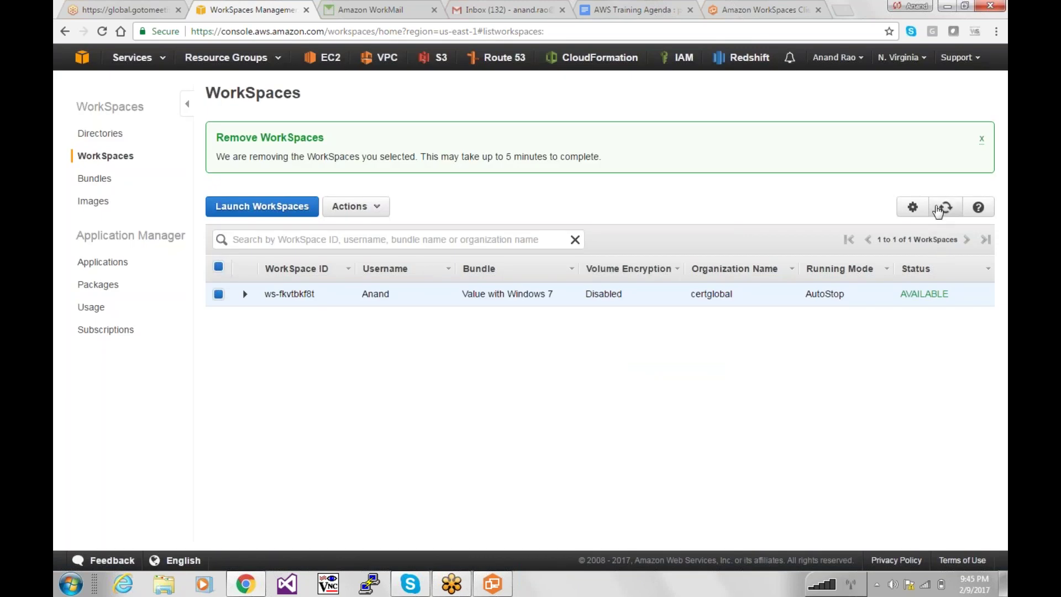
# Refresh the WorkSpaces list and repeat the removal of the Windows 7 WorkSpace, confirming again.
pyautogui.click(939, 210)
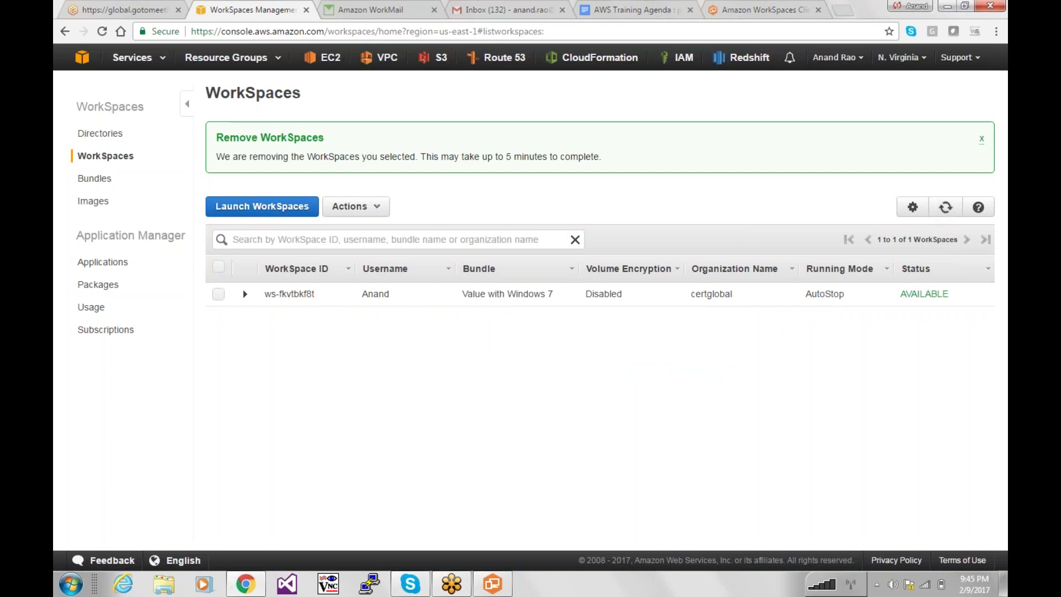
pyautogui.click(947, 212)
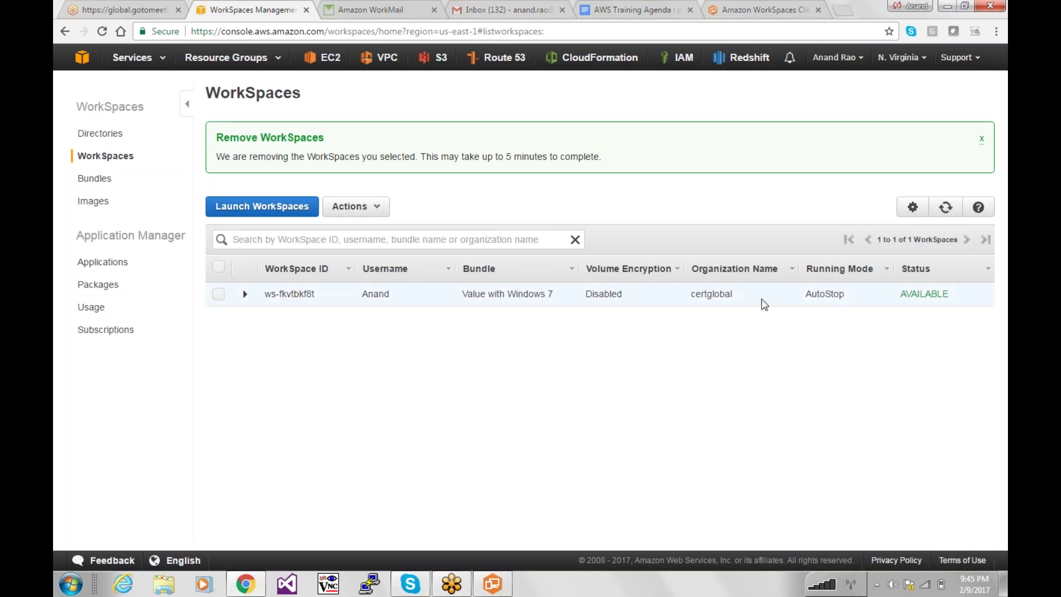
pyautogui.click(219, 294)
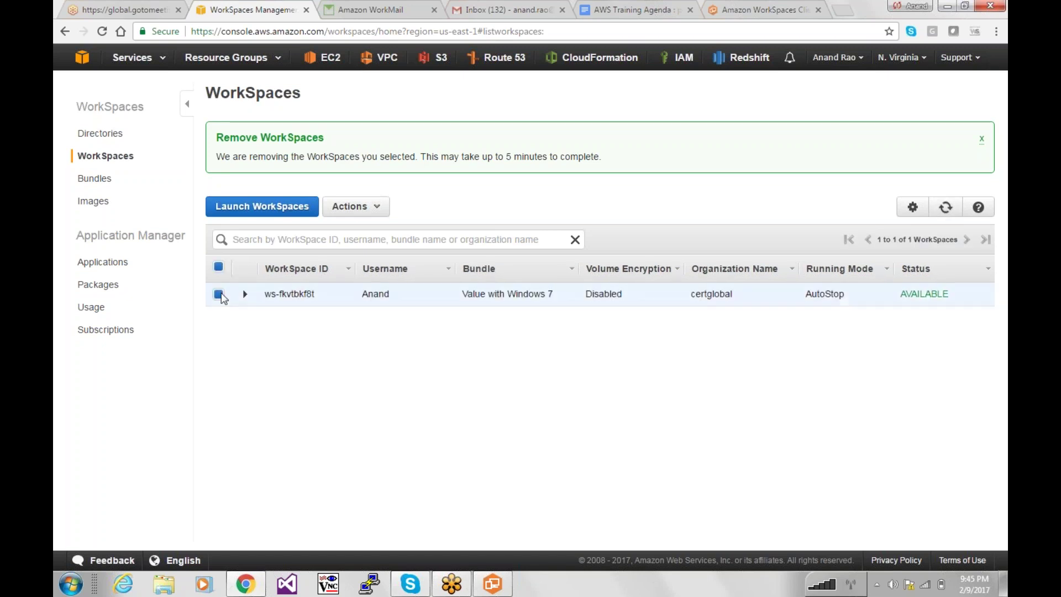
pyautogui.click(361, 207)
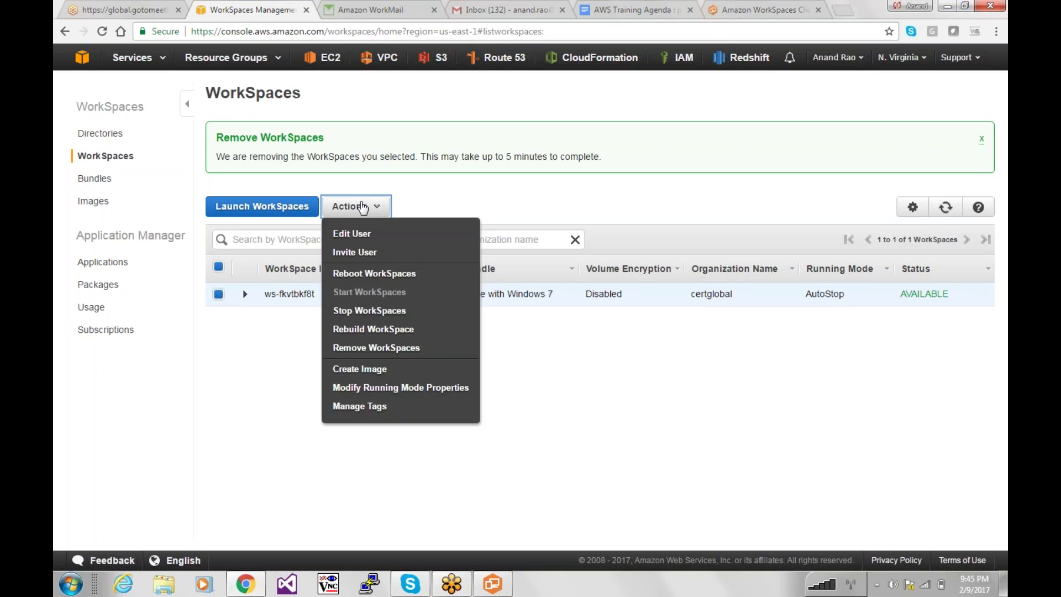
pyautogui.click(431, 347)
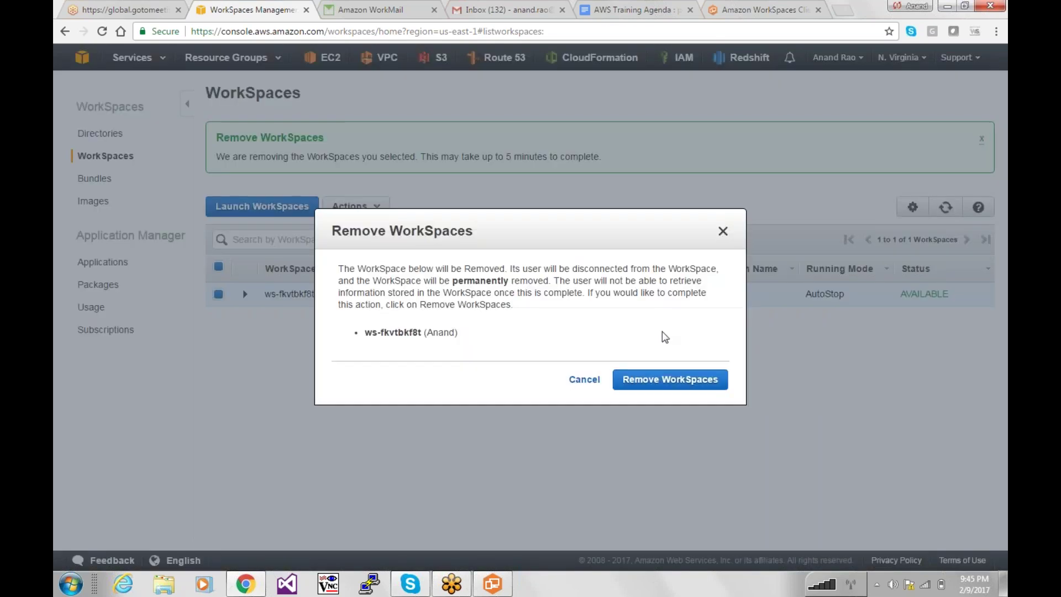
pyautogui.click(669, 379)
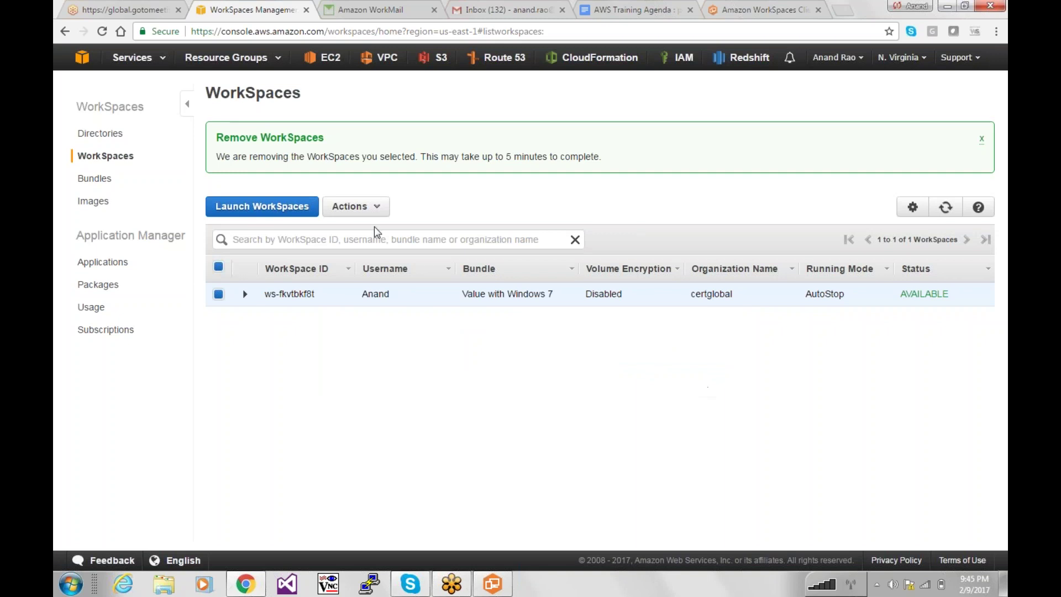
pyautogui.rightClick(499, 413)
pyautogui.click(439, 412)
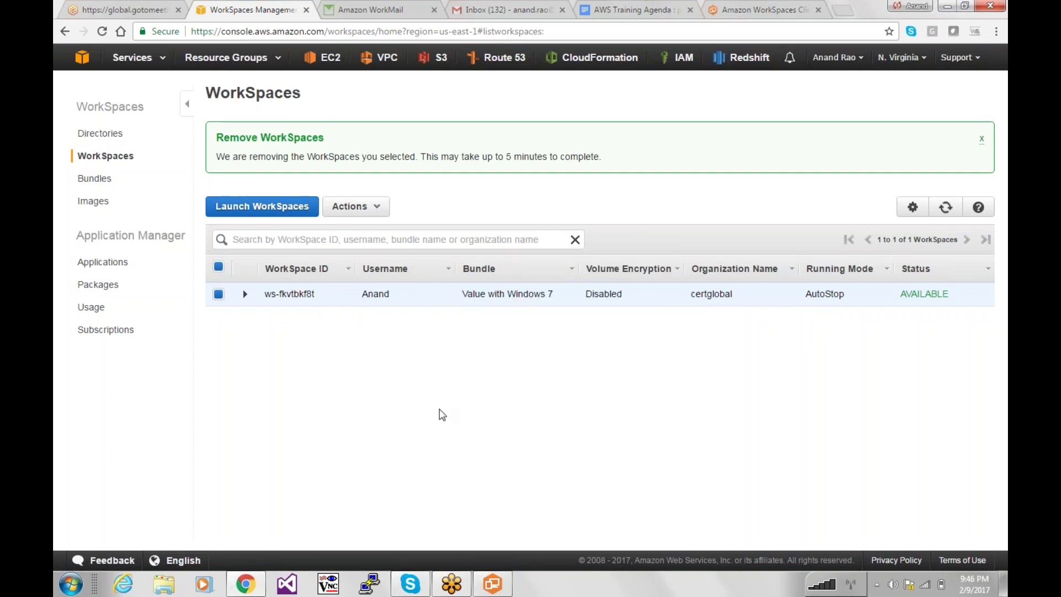